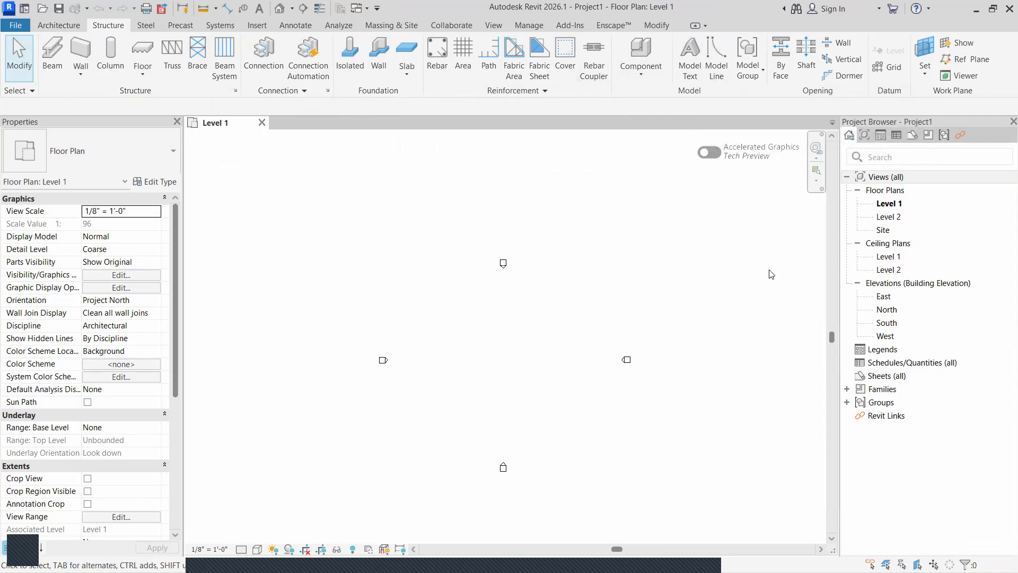
scroll(707, 306, down, 1)
middle_drag(550, 318, 442, 314)
scroll(443, 314, down, 1)
click(146, 26)
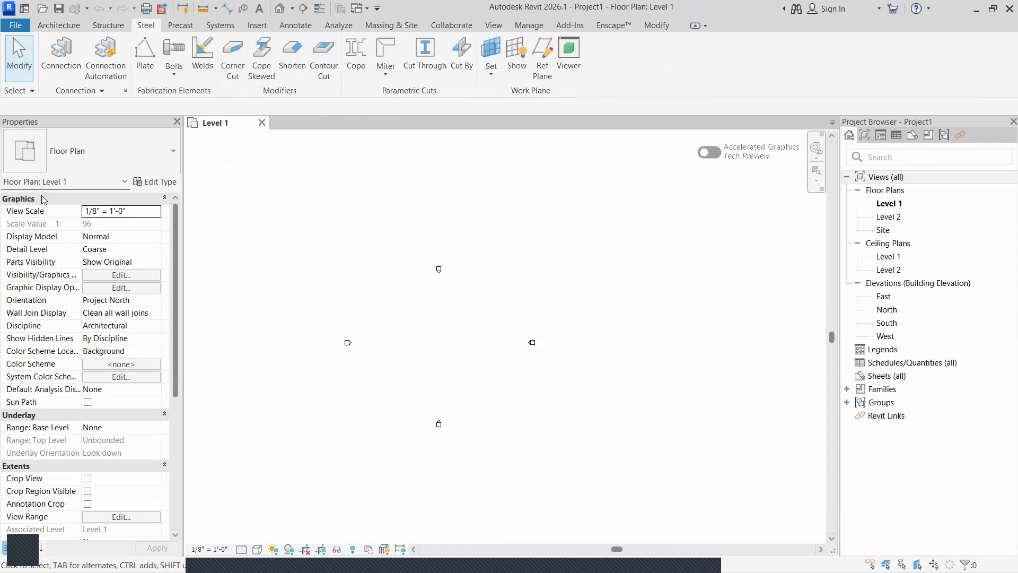
scroll(442, 287, up, 1)
scroll(459, 301, down, 2)
scroll(456, 401, up, 1)
middle_drag(450, 393, 478, 401)
drag(520, 259, 457, 296)
drag(433, 325, 382, 352)
drag(578, 333, 538, 356)
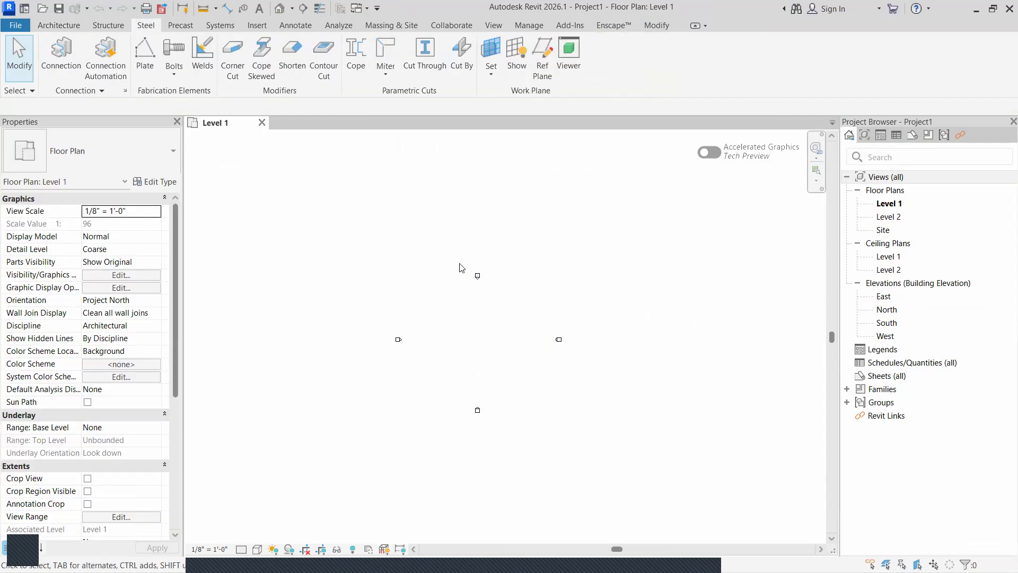
drag(539, 276, 444, 288)
ctrl+drag(432, 302, 377, 375)
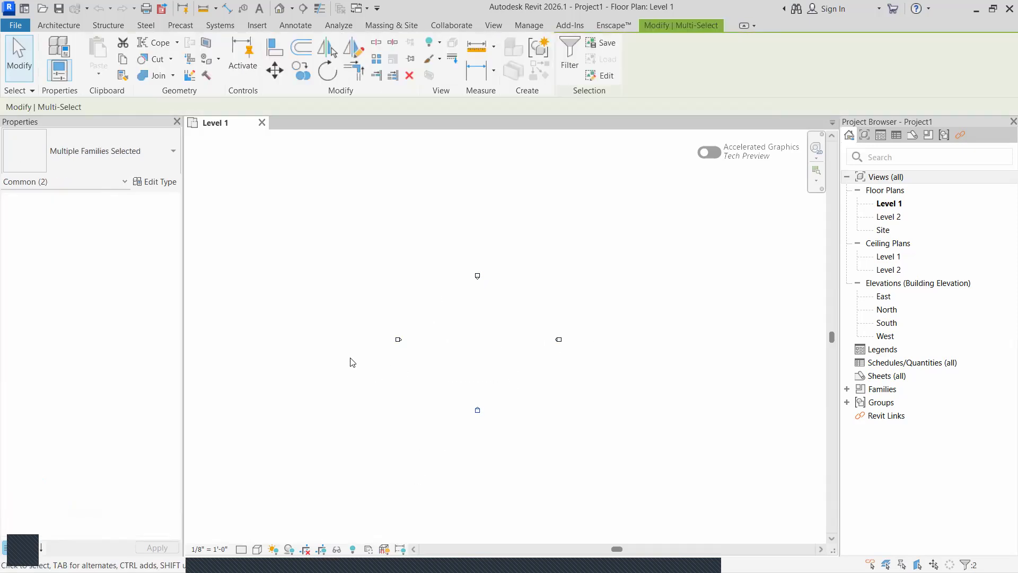
click(499, 379)
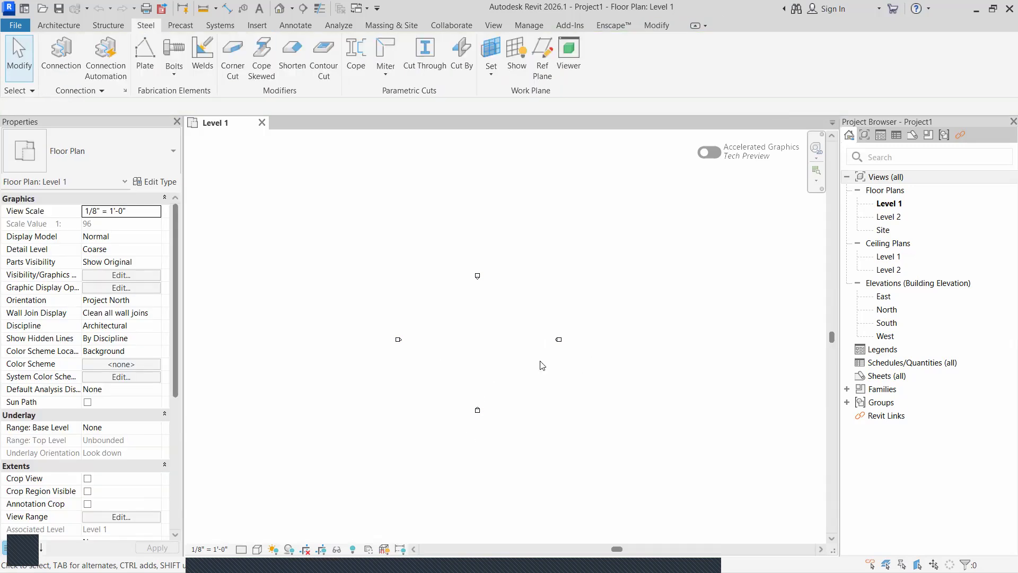
key(ctrl+Left)
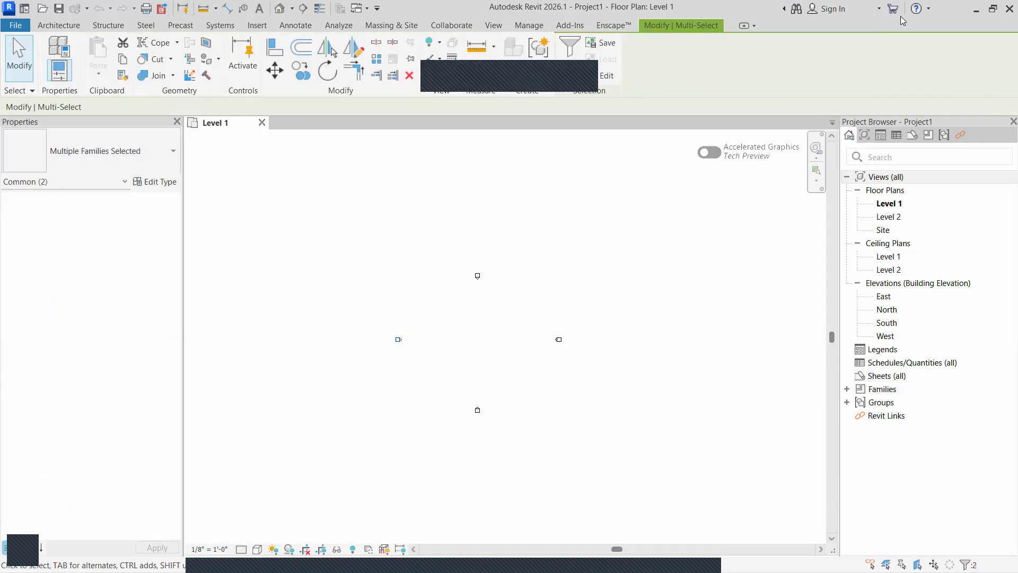
Minimize Revit, switch to the Firefox private window and open Google in a new tab
click(976, 8)
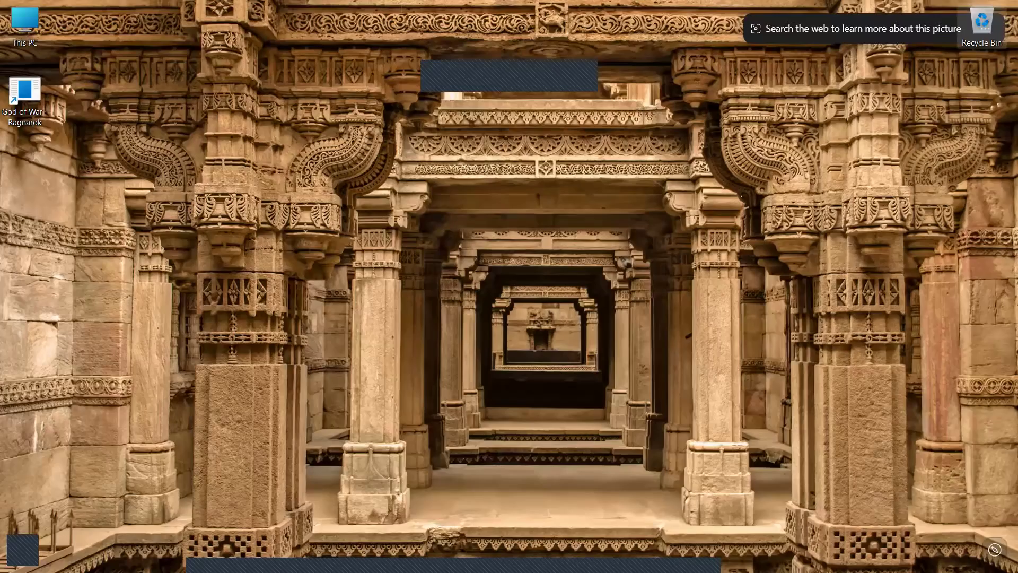
mouse_move(707, 555)
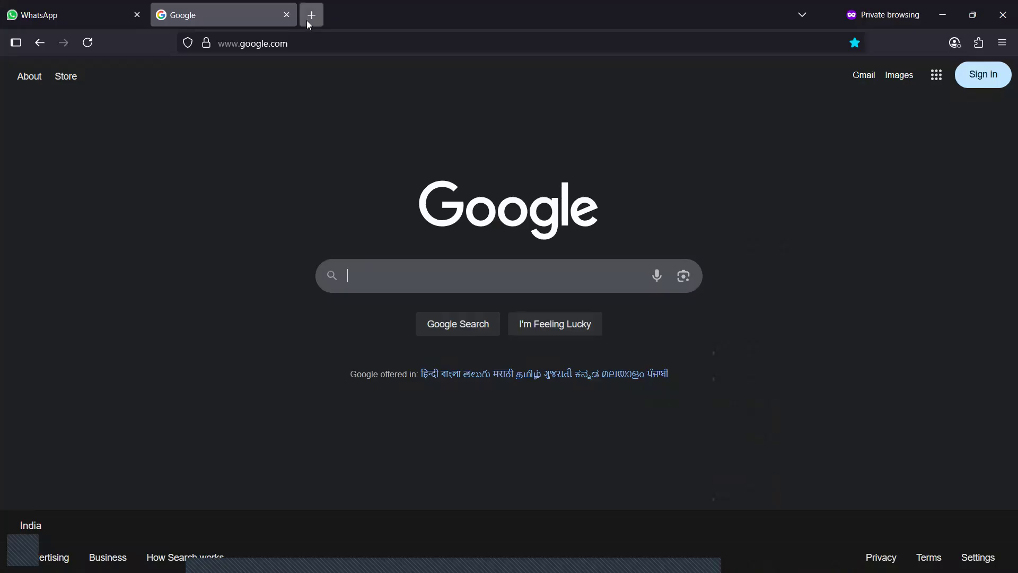
click(310, 16)
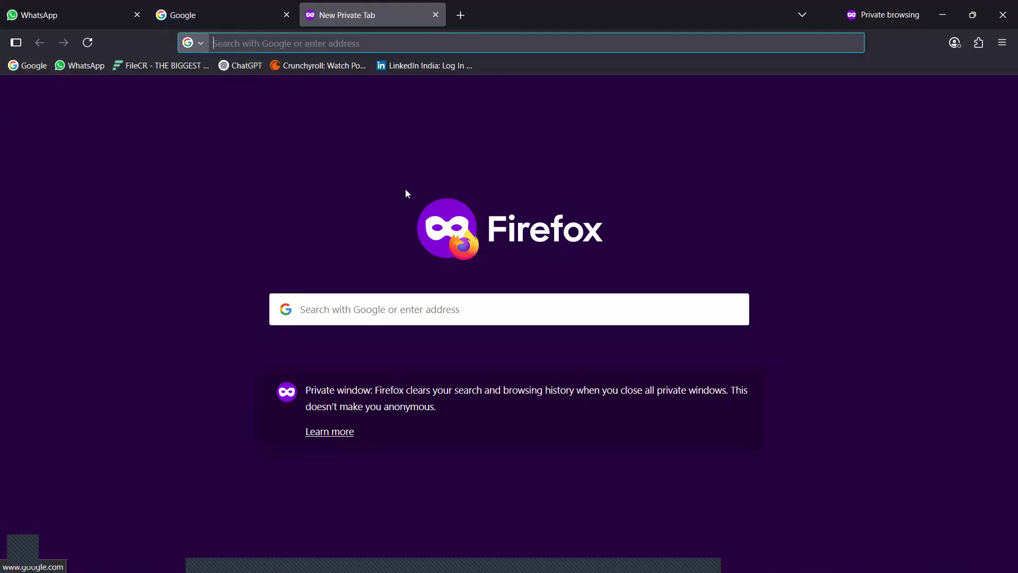
click(38, 63)
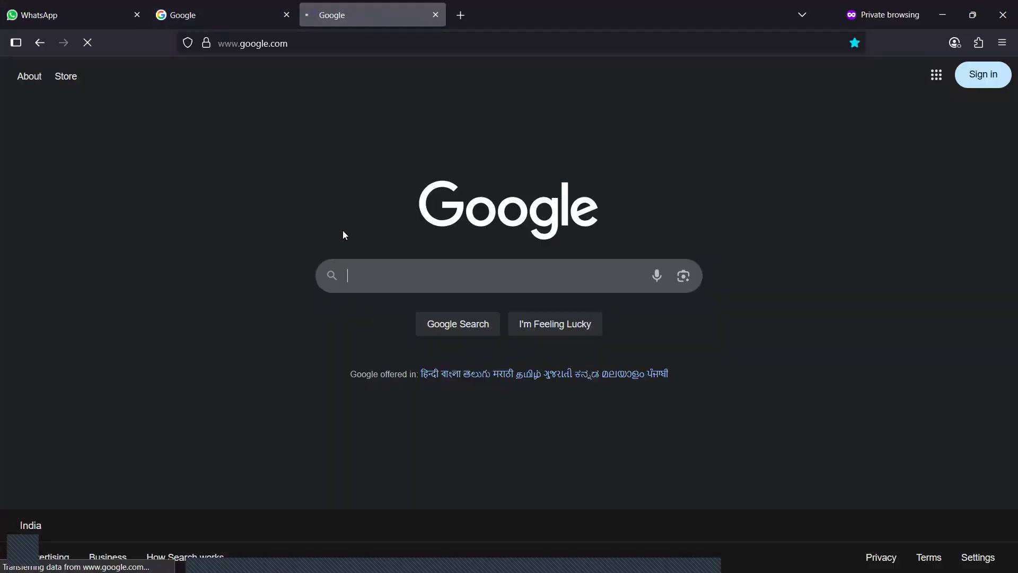
Search Google for "steel structure" and show the image results
click(417, 275)
text(s)
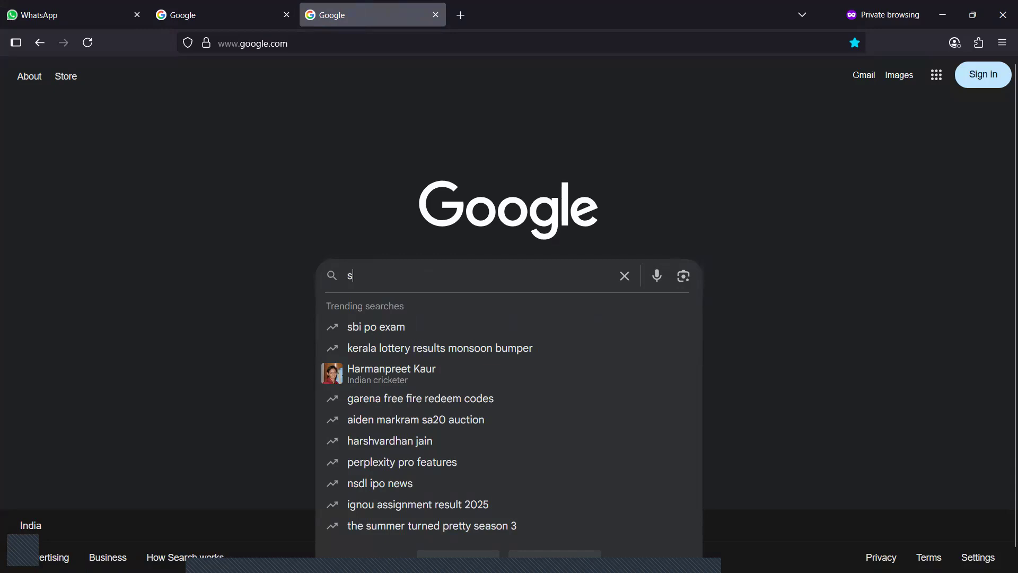
text(teel stu)
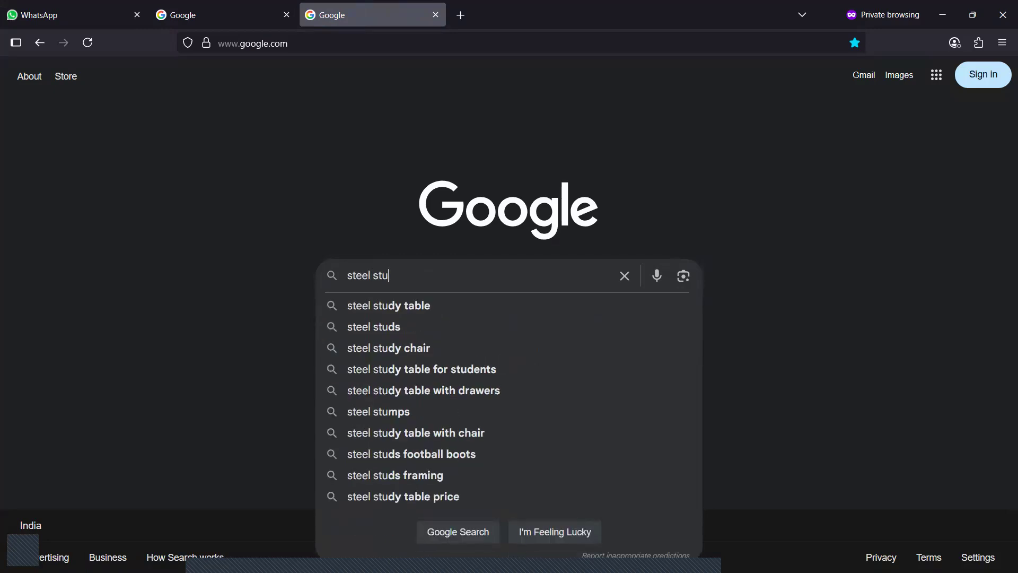
key(BackSpace)
text(ru)
click(419, 299)
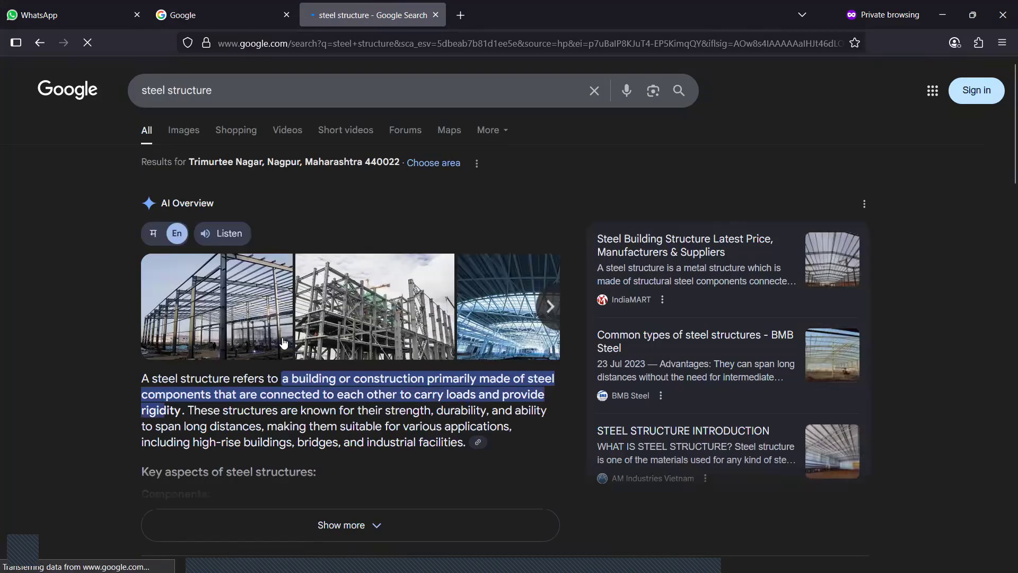
click(184, 130)
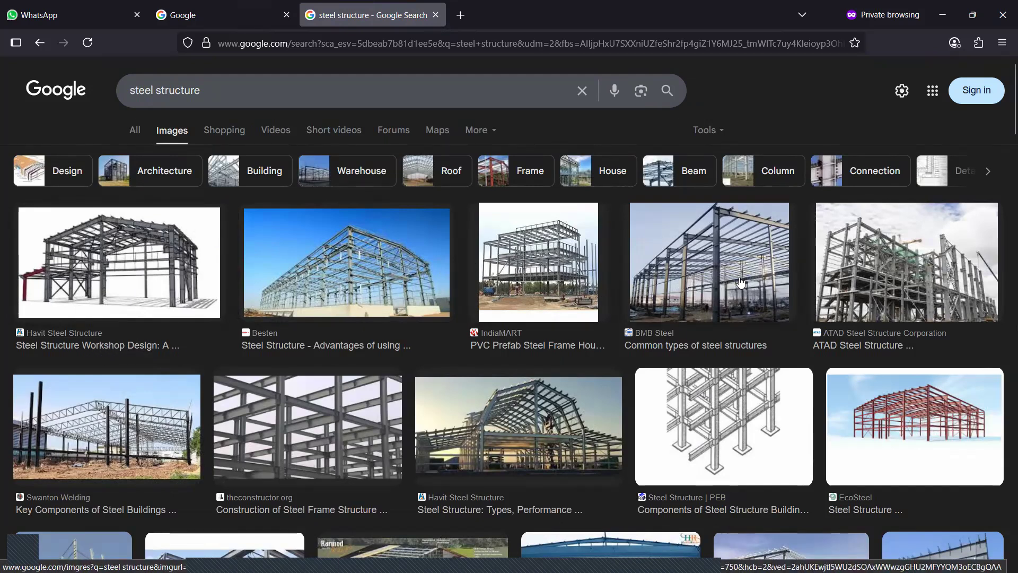
Browse the steel structure image results for reference examples of frames, trusses, warehouses and multi-storey buildings
scroll(736, 311, down, 2)
scroll(150, 371, down, 2)
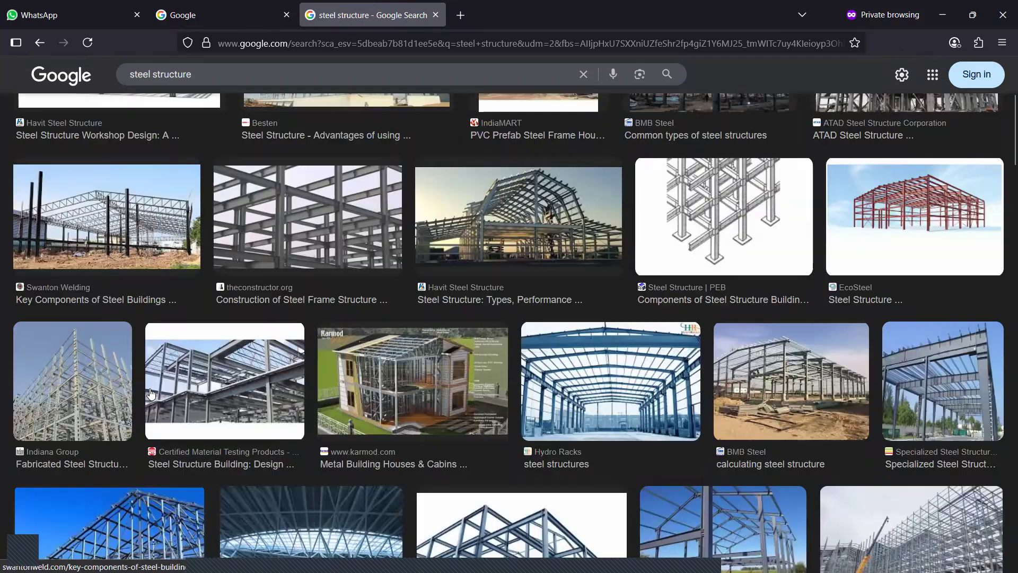
scroll(477, 394, down, 3)
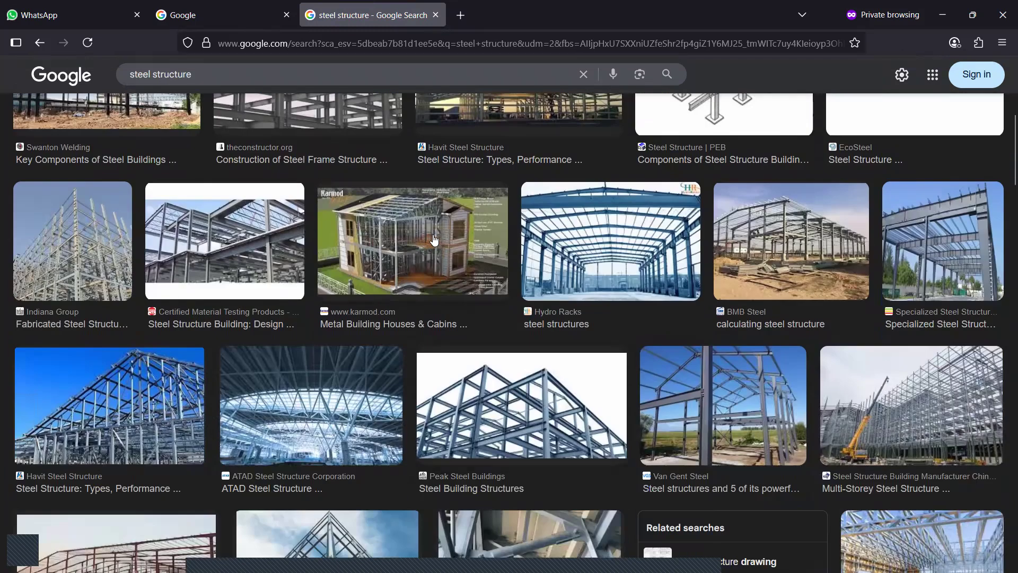
scroll(339, 404, down, 3)
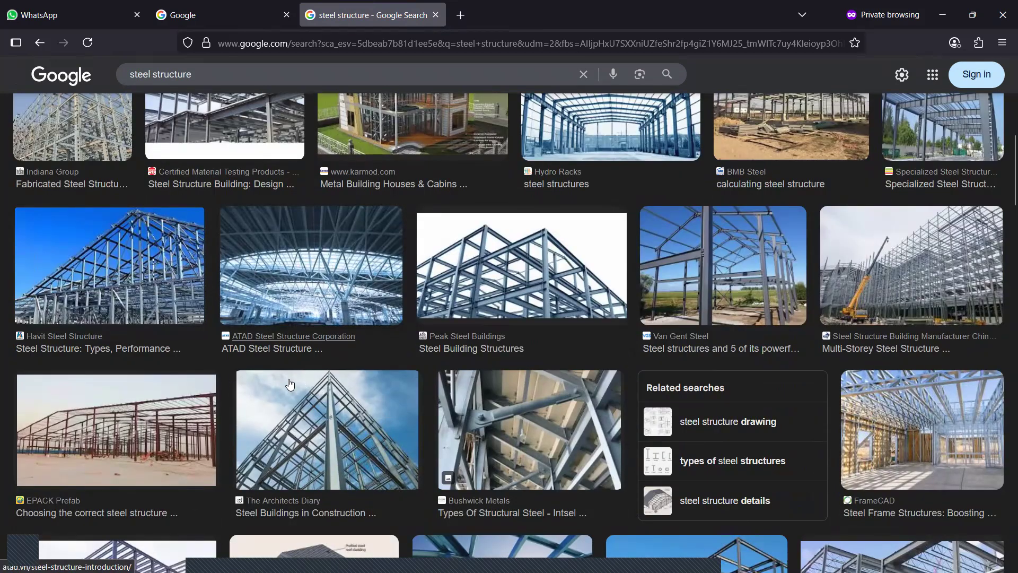
scroll(289, 383, down, 6)
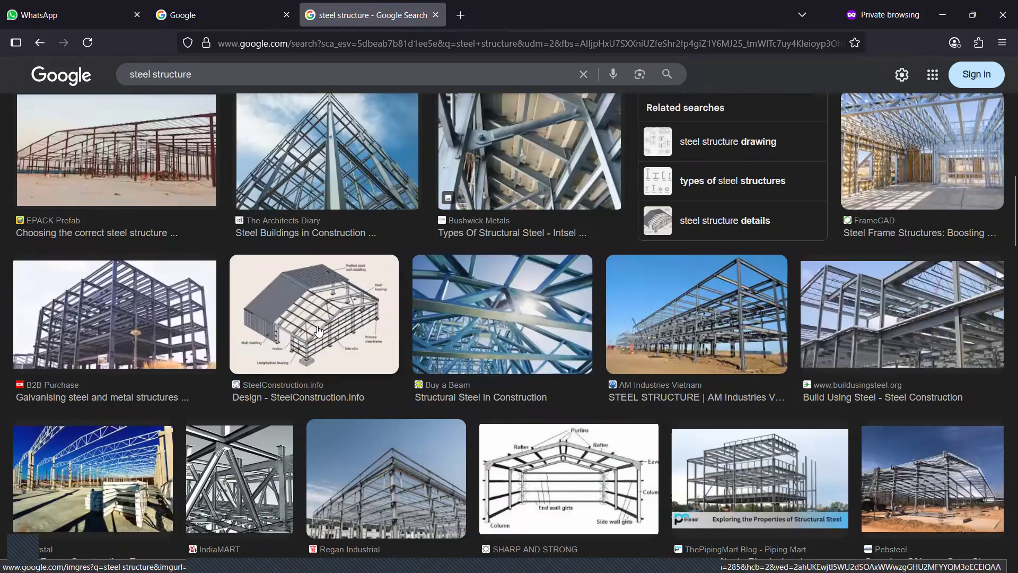
scroll(318, 331, up, 1)
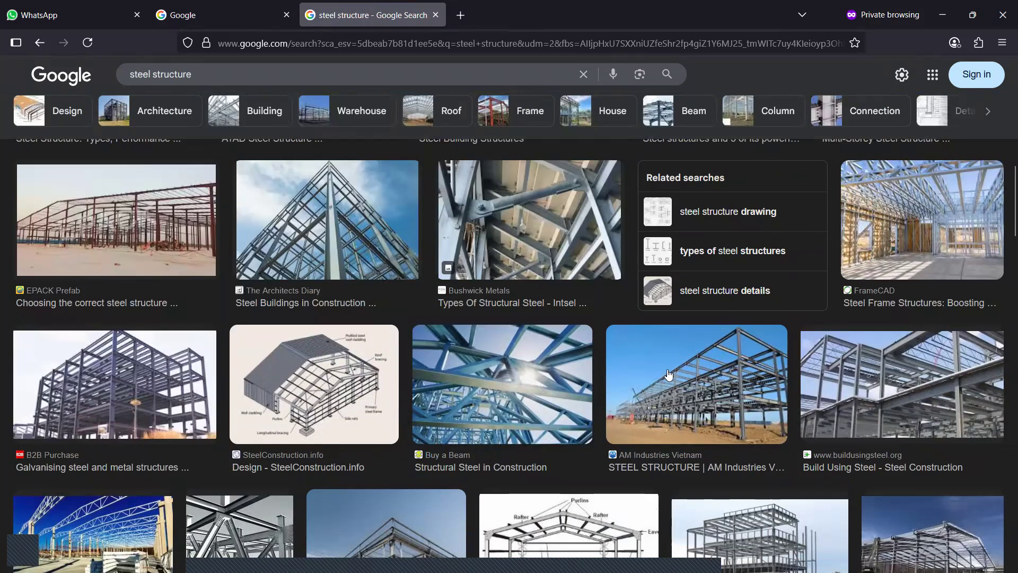
scroll(669, 375, down, 6)
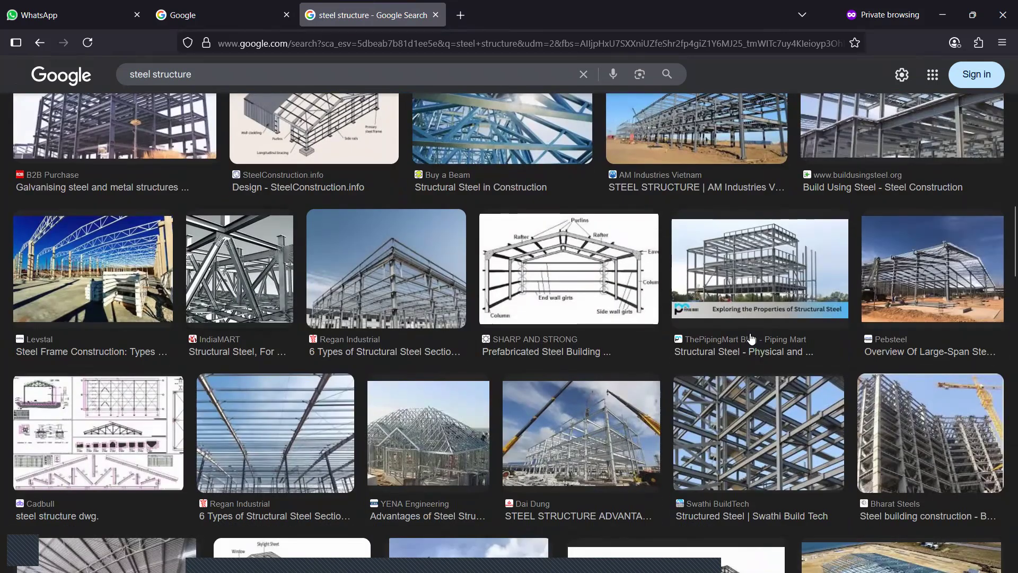
scroll(747, 260, down, 4)
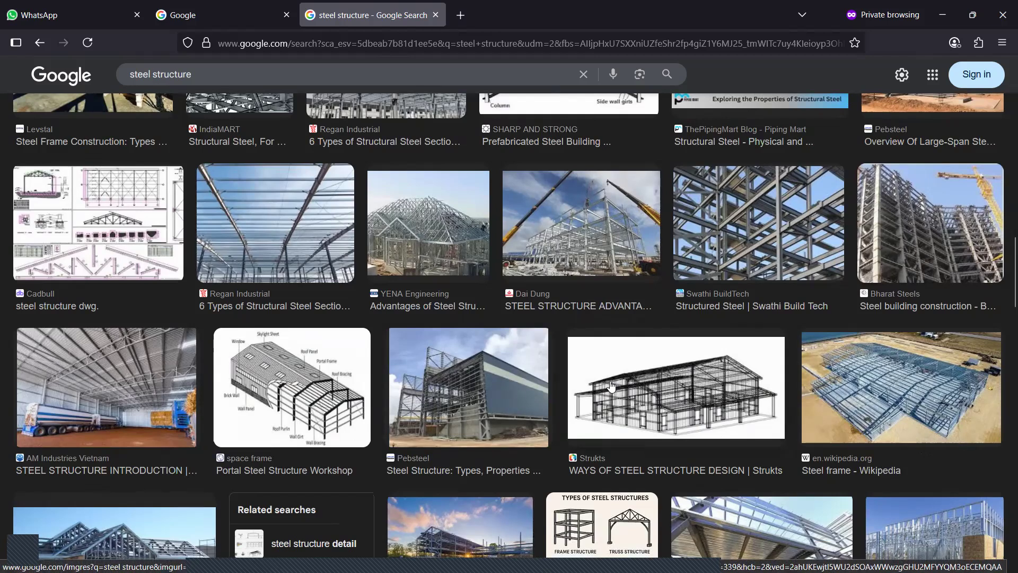
scroll(509, 429, down, 4)
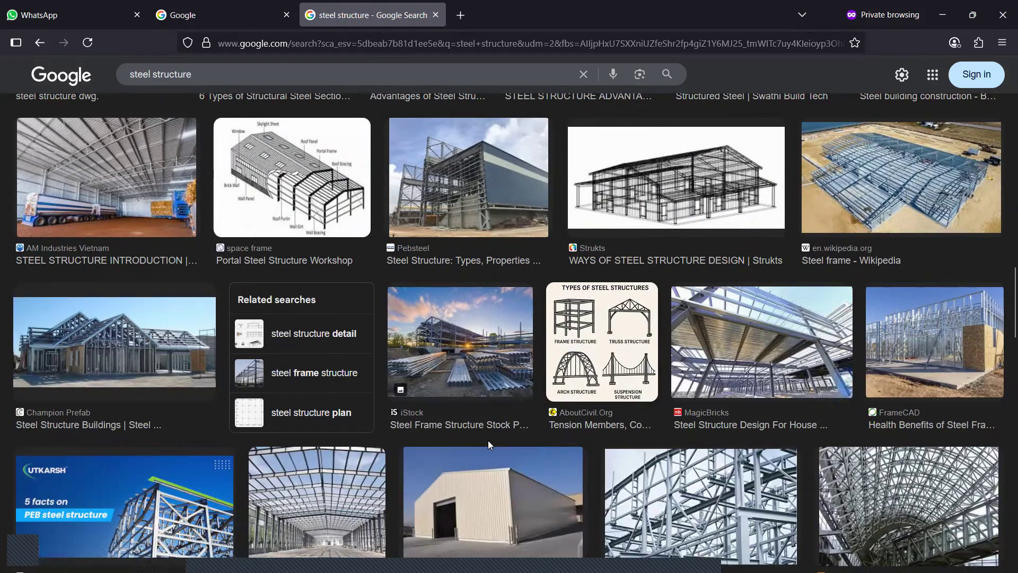
scroll(488, 440, down, 7)
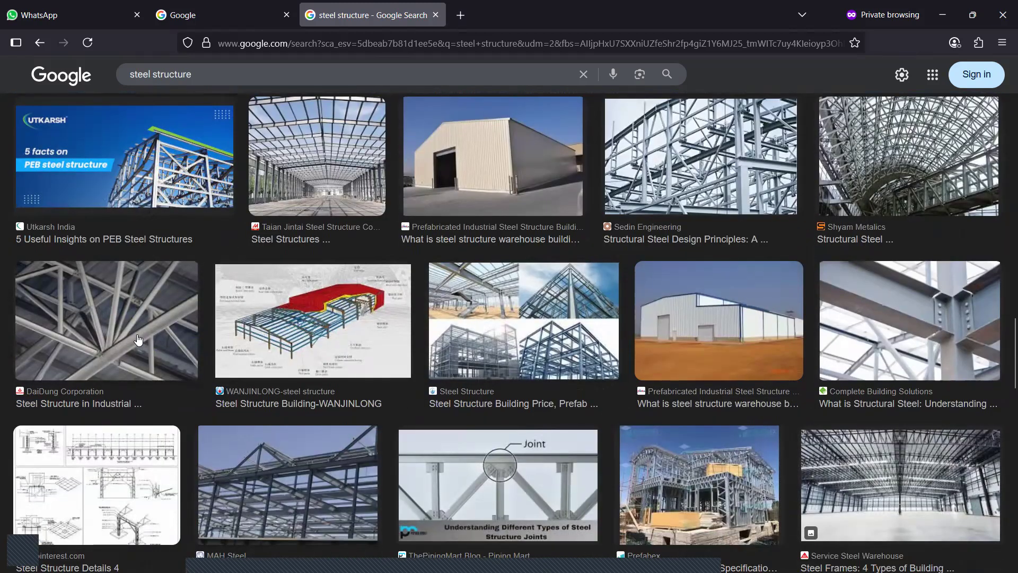
scroll(271, 365, down, 4)
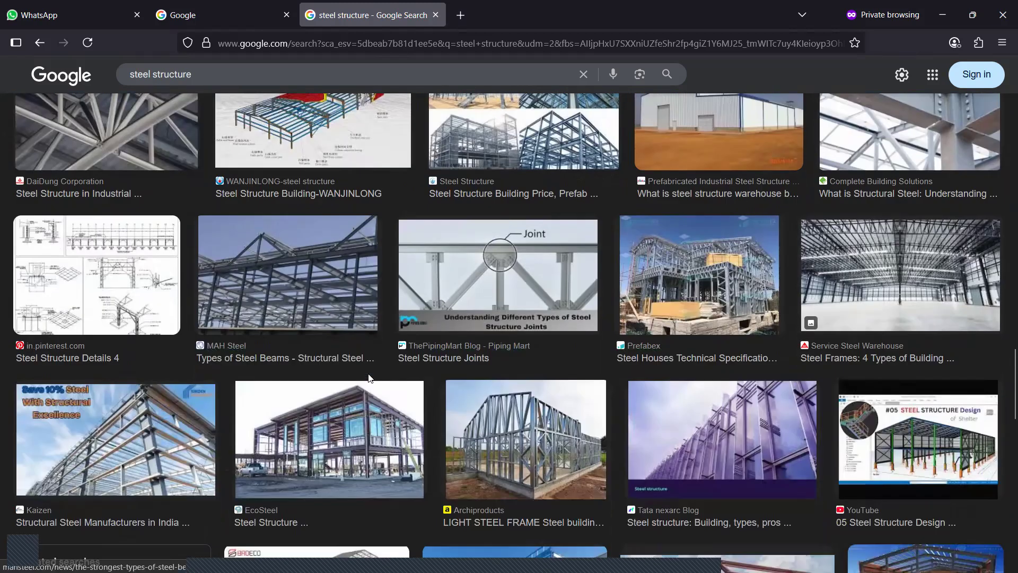
scroll(490, 393, down, 9)
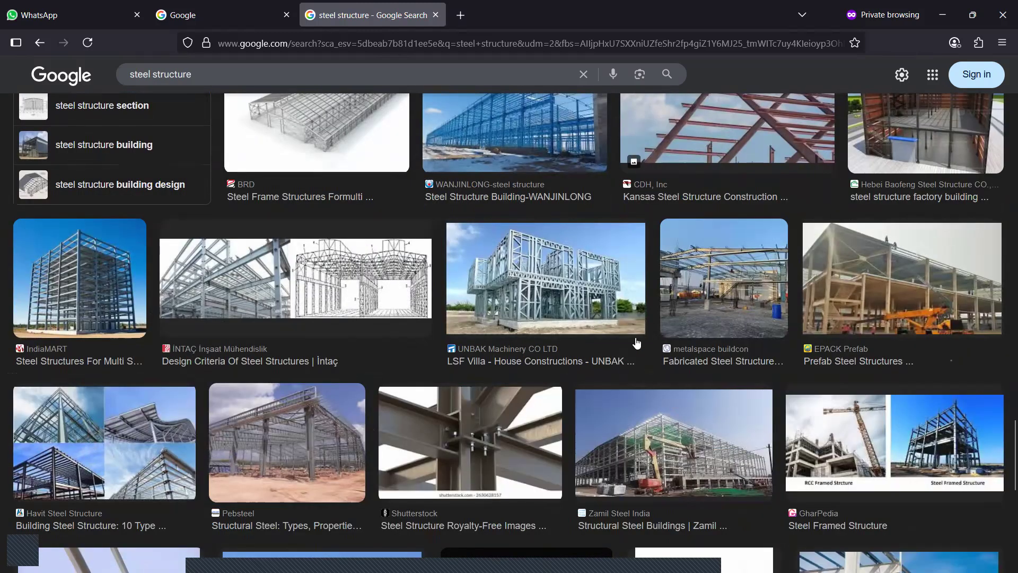
scroll(746, 316, down, 3)
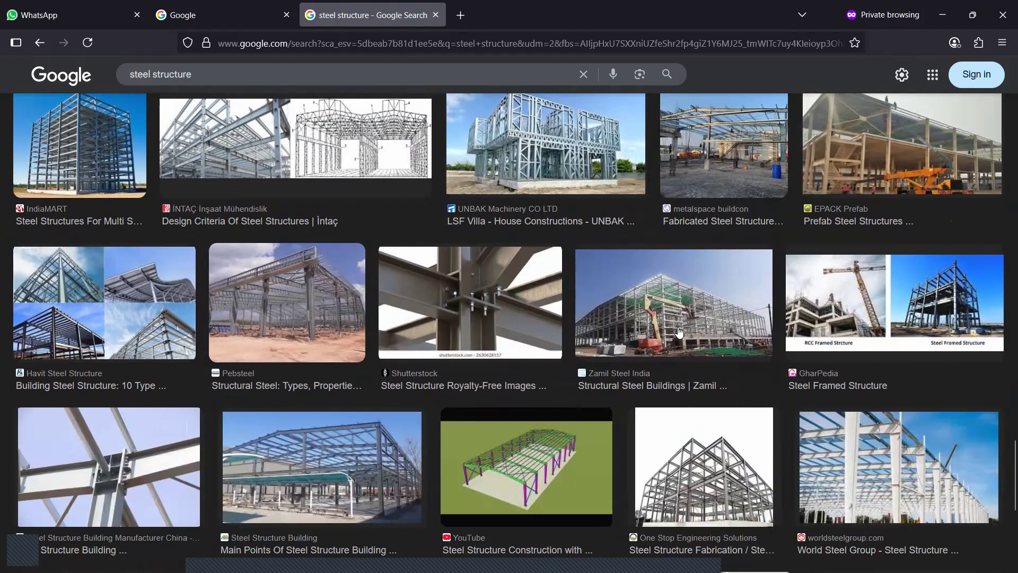
Preview the YouTube tapered-section structure and the World Steel Group image, and look through the further results
scroll(636, 334, down, 4)
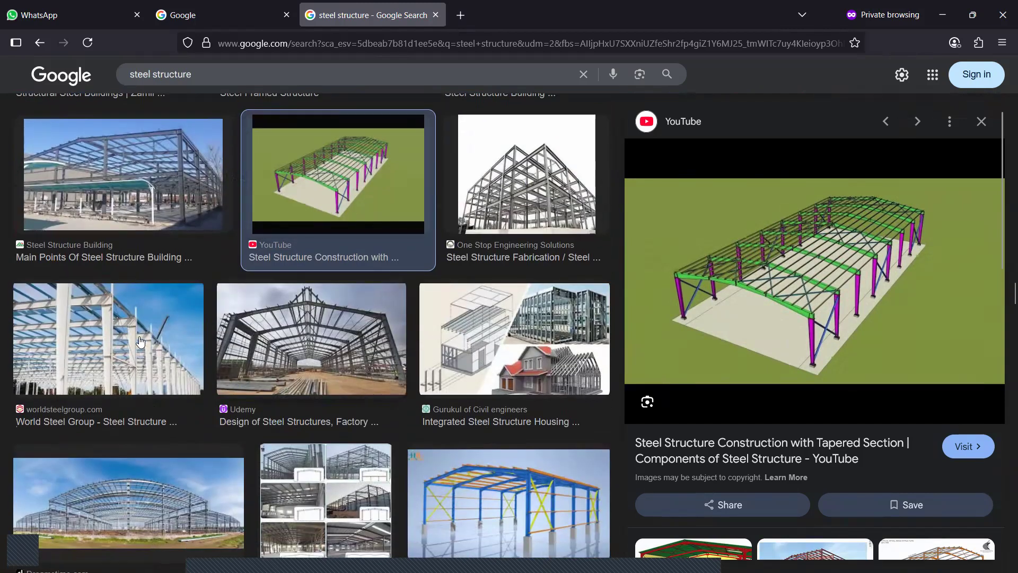
click(139, 360)
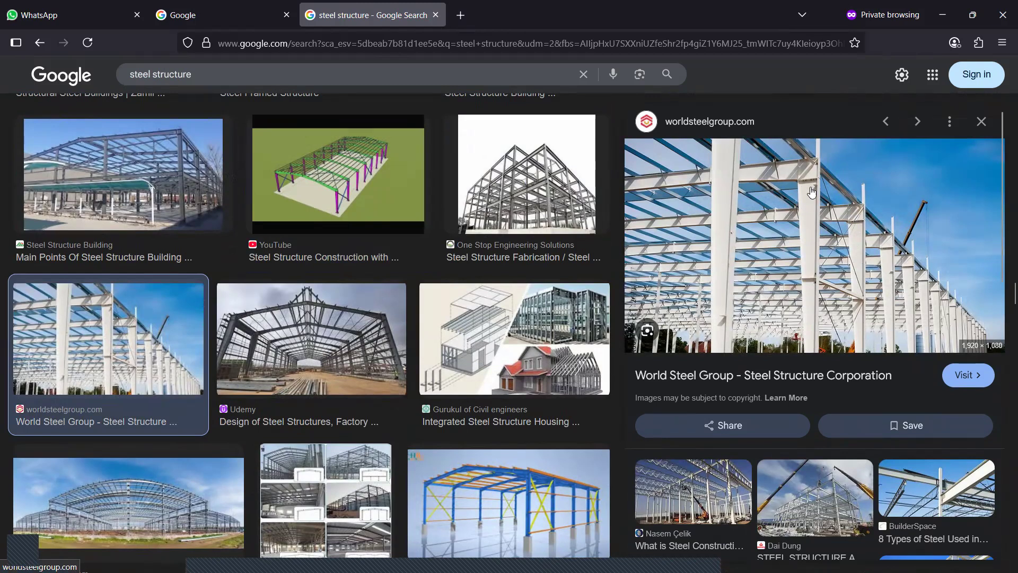
scroll(690, 320, down, 2)
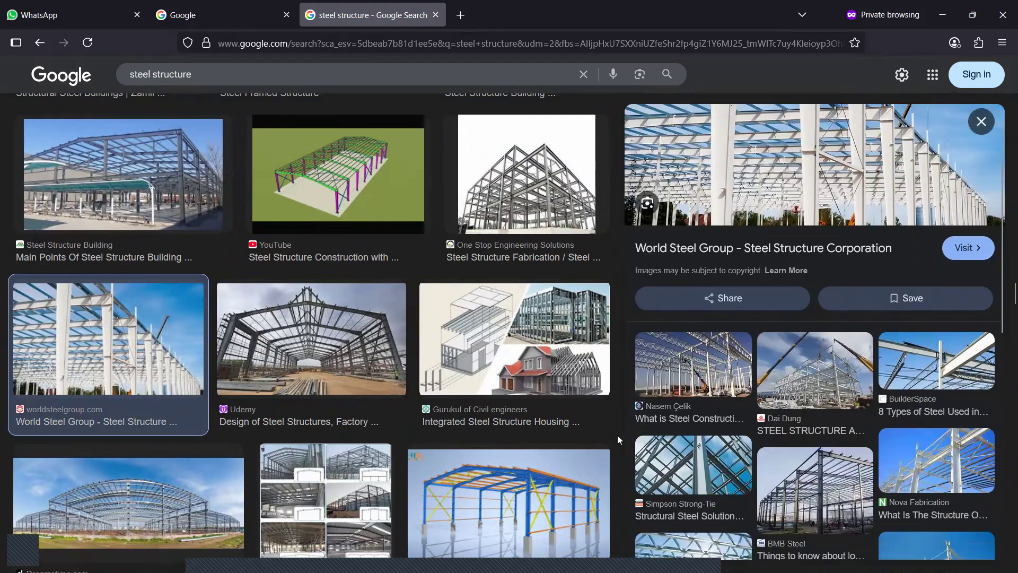
scroll(583, 445, down, 2)
scroll(401, 473, down, 5)
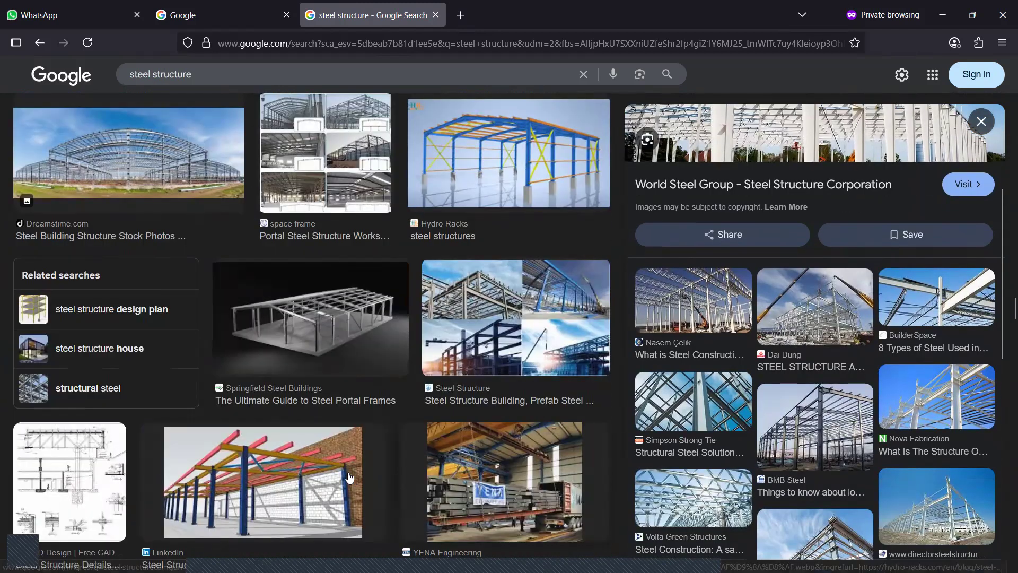
scroll(262, 445, down, 4)
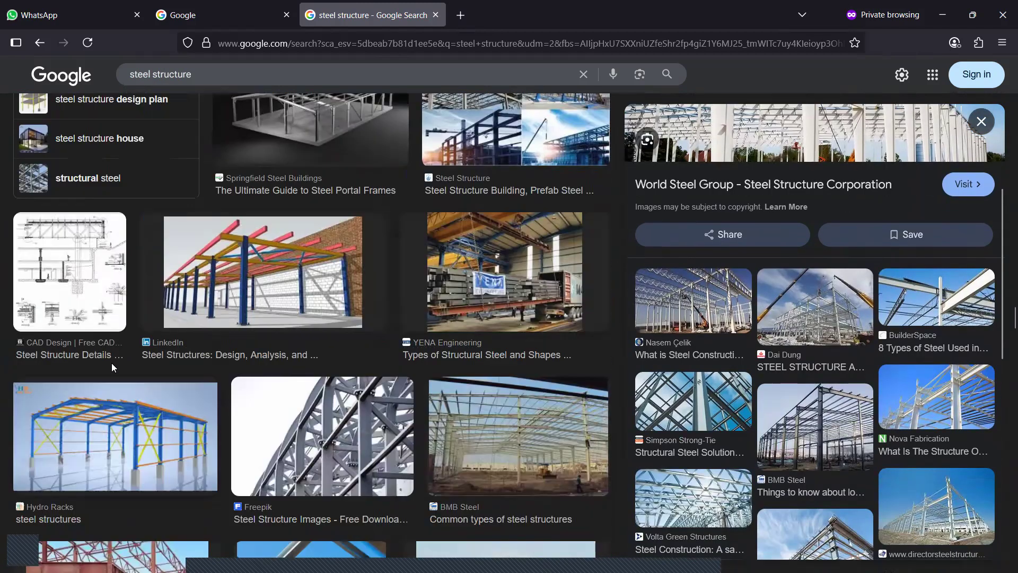
Preview the Steel Structure Details CAD drawing and the Freepik steel structure image
click(90, 324)
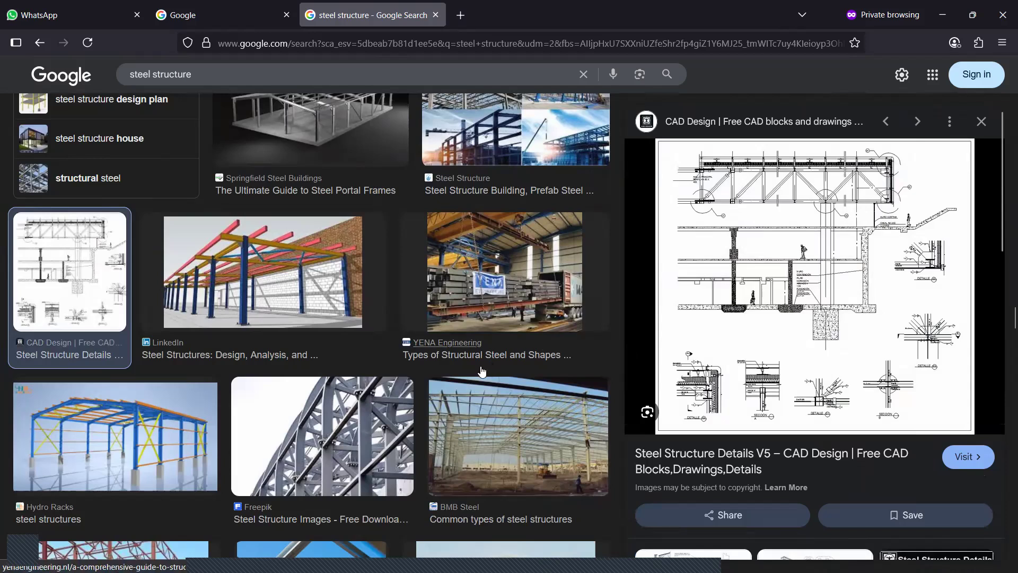
scroll(481, 371, down, 3)
click(358, 323)
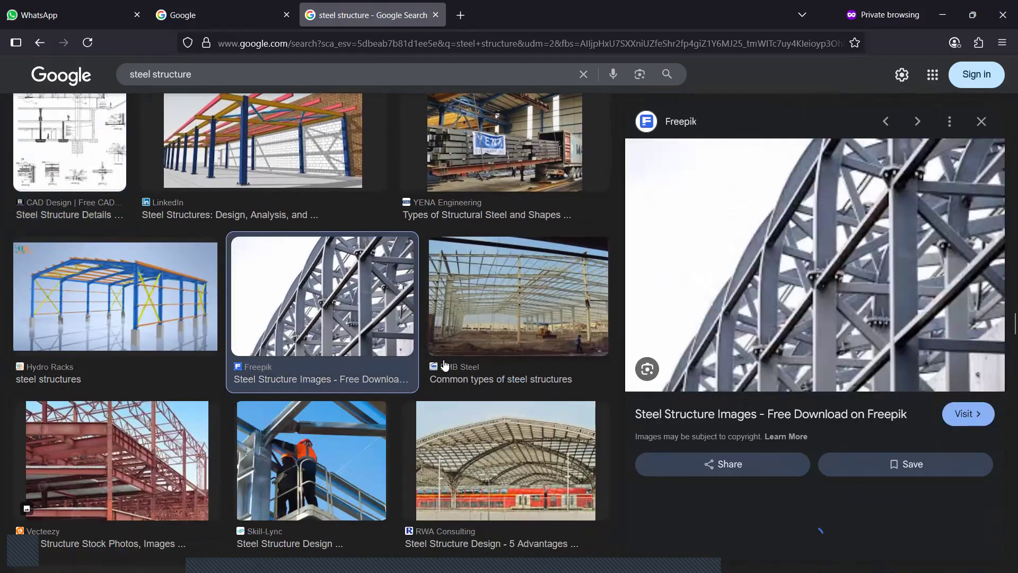
scroll(563, 405, down, 10)
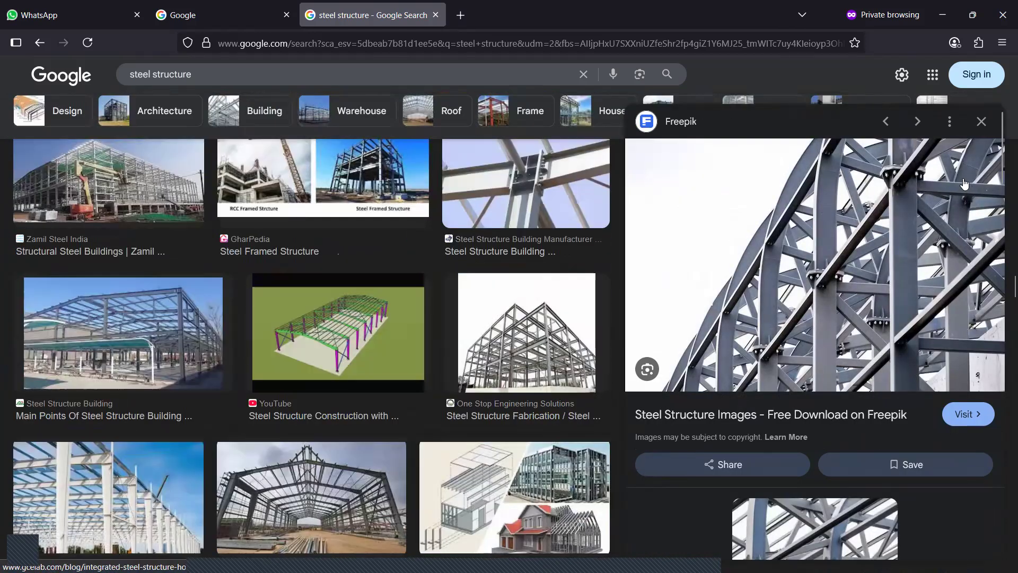
Close the image preview and look back through the earlier steel structure results
click(981, 121)
scroll(594, 363, down, 10)
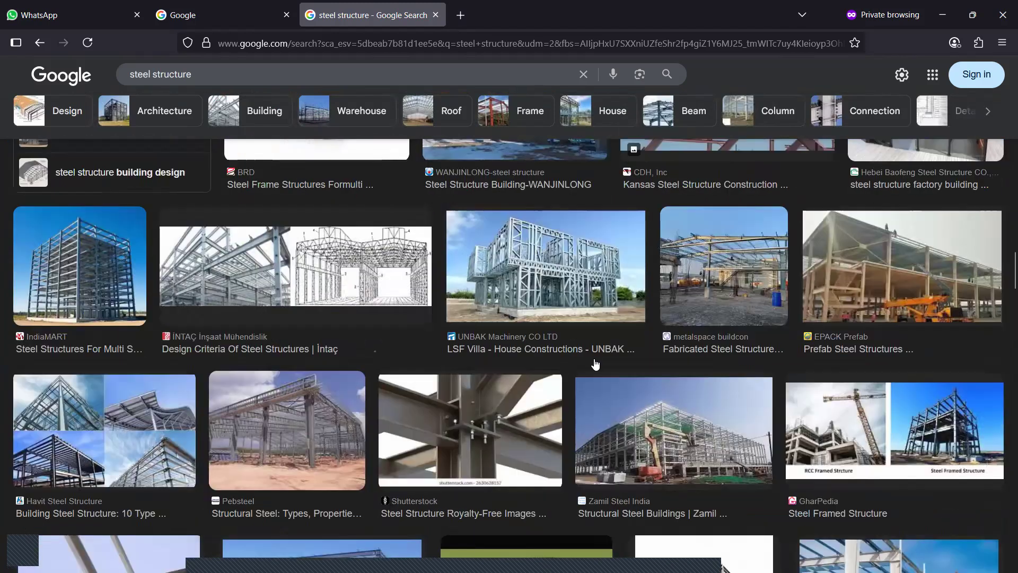
scroll(594, 358, down, 5)
scroll(442, 389, down, 5)
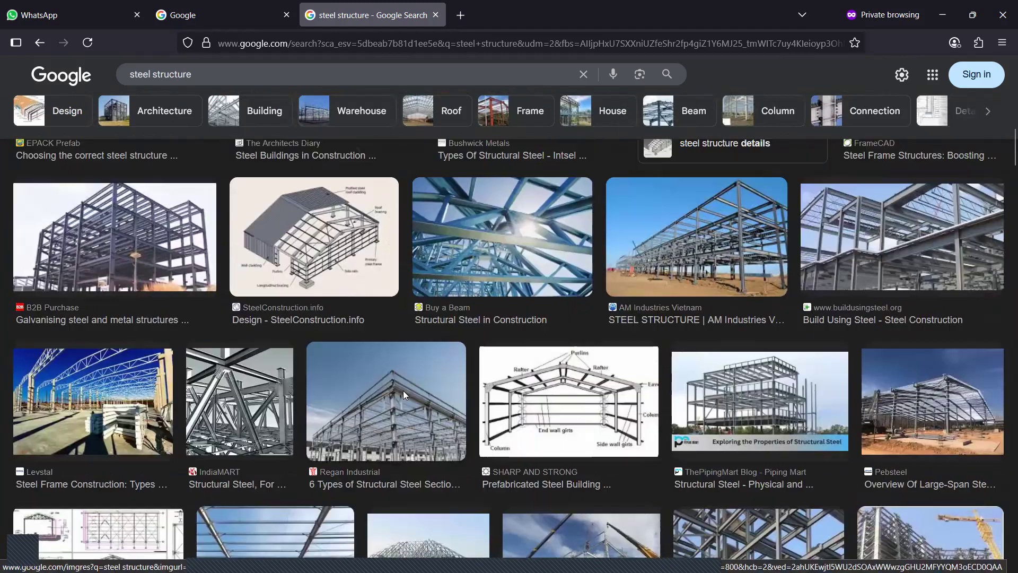
Preview the BMB Steel "calculating steel structure" image and open its source article
scroll(308, 420, up, 10)
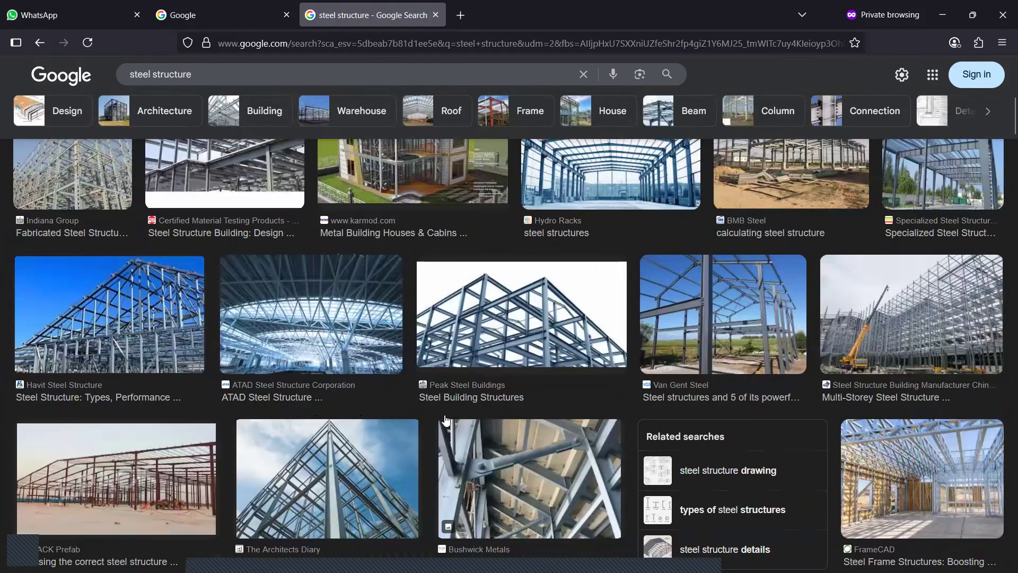
scroll(662, 432, up, 5)
scroll(806, 507, up, 1)
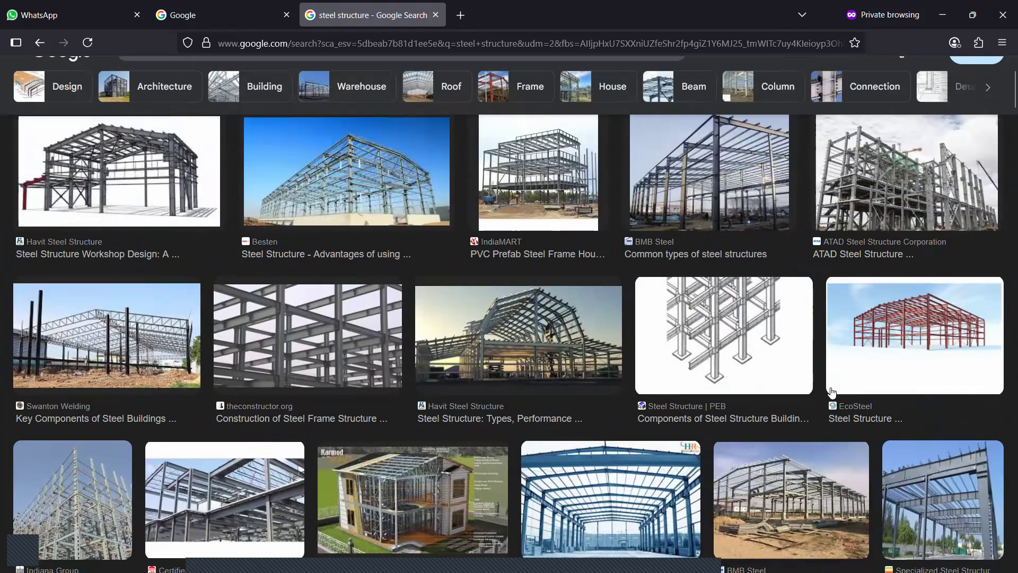
click(792, 508)
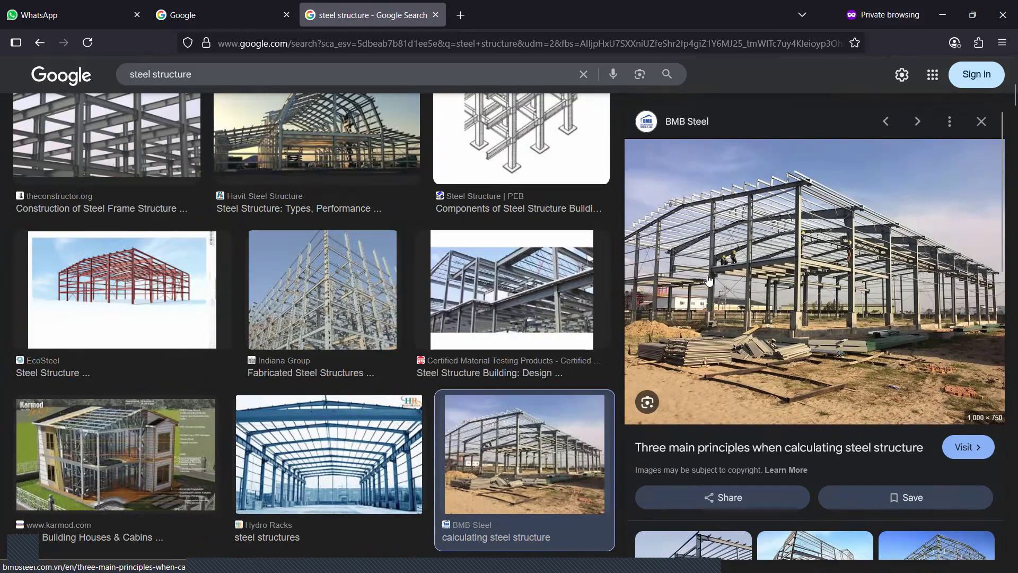
click(861, 345)
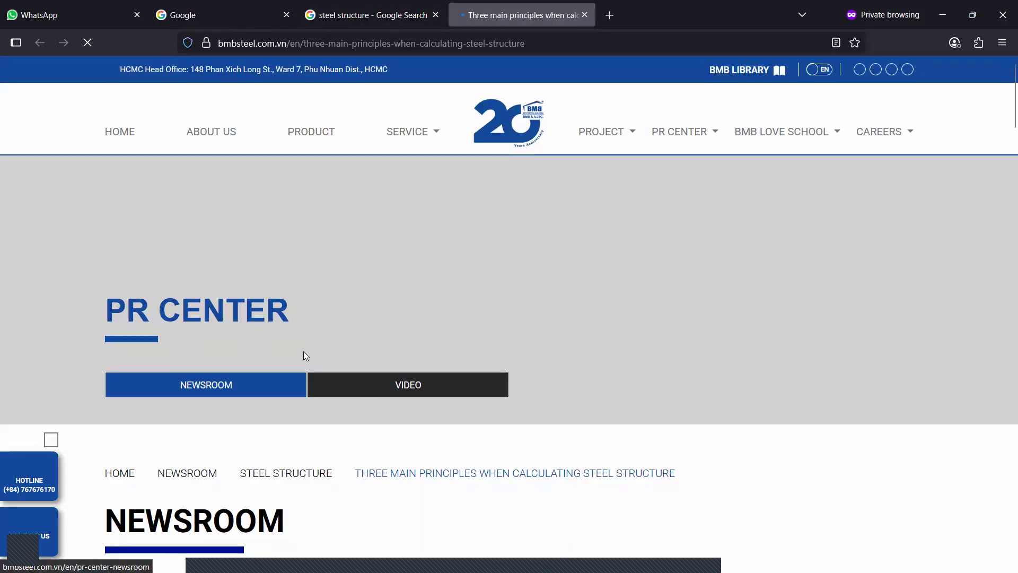
Examine the article's steel frame photo and the labelled building diagram under the steel structure calculation principles
scroll(304, 351, down, 15)
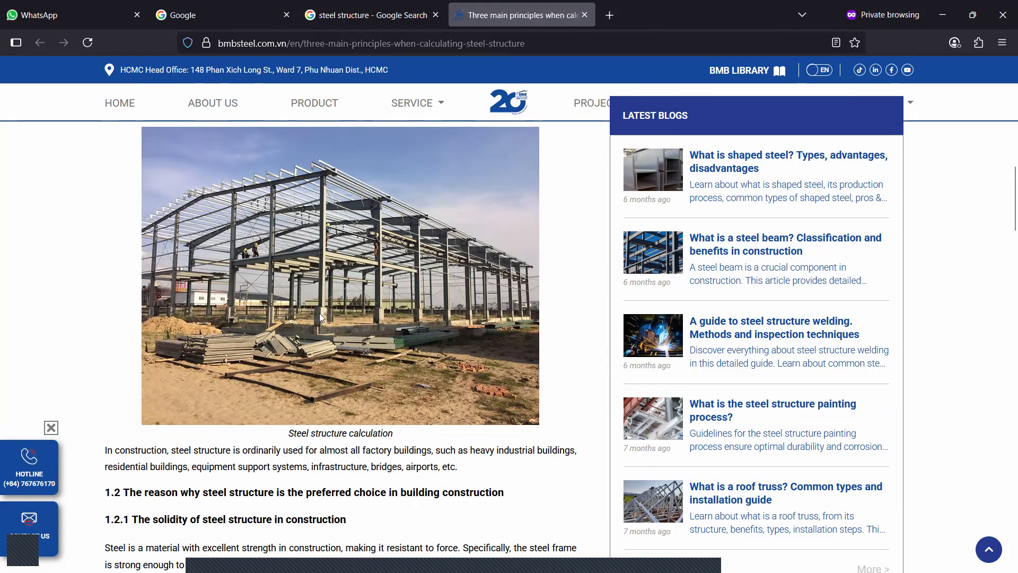
scroll(320, 314, up, 1)
scroll(341, 373, down, 2)
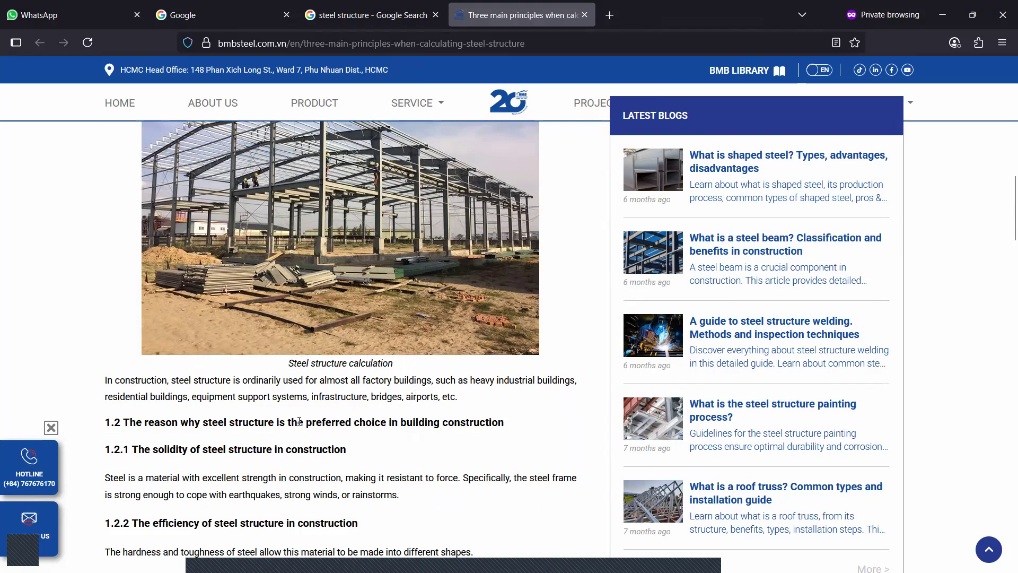
scroll(300, 421, down, 15)
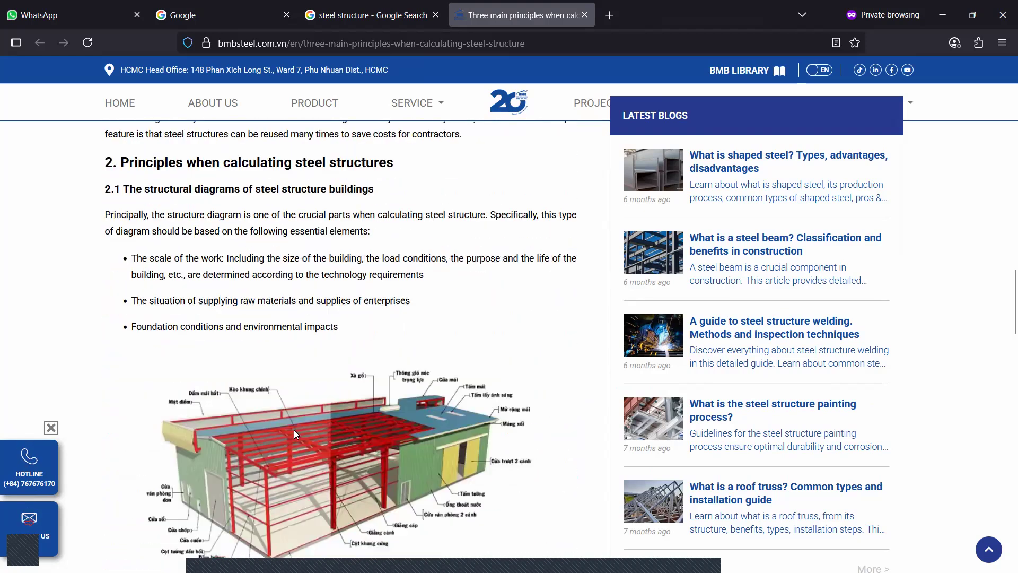
scroll(292, 430, up, 15)
scroll(265, 406, up, 2)
scroll(304, 408, down, 3)
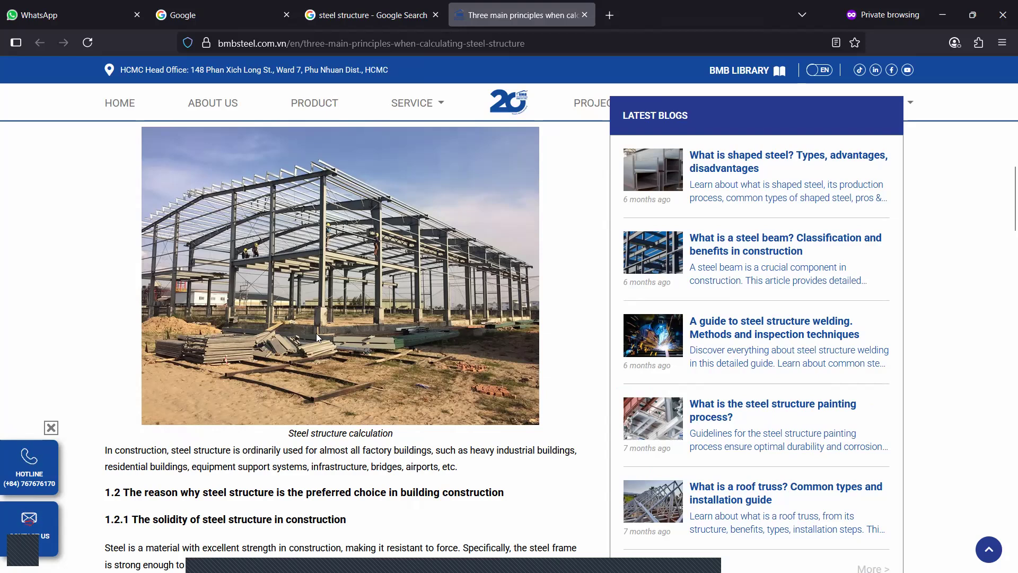
Review the rest of the article, including the leading calculation principle's frame image and the closing notes
scroll(313, 348, down, 15)
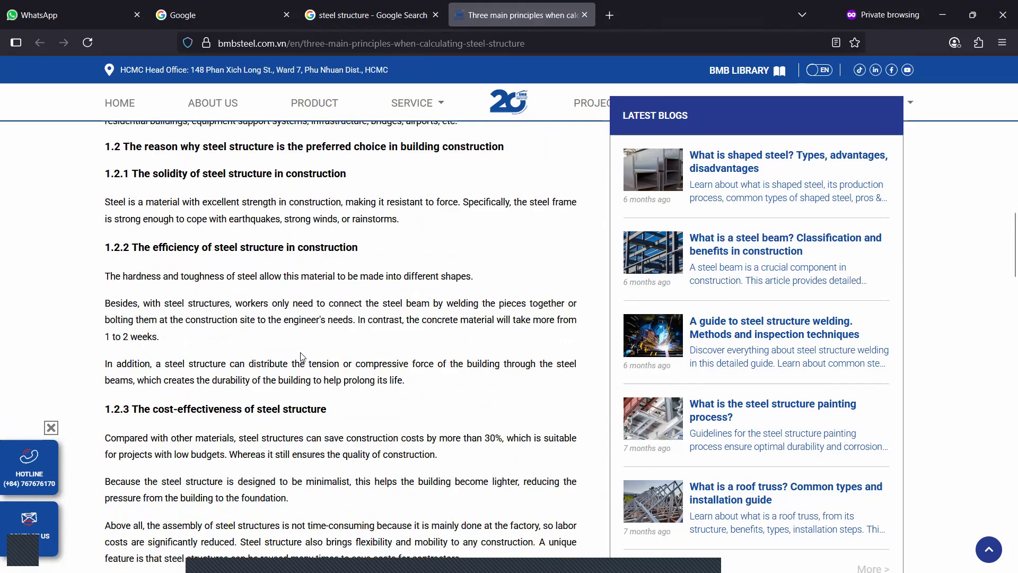
scroll(306, 367, down, 9)
scroll(353, 392, up, 4)
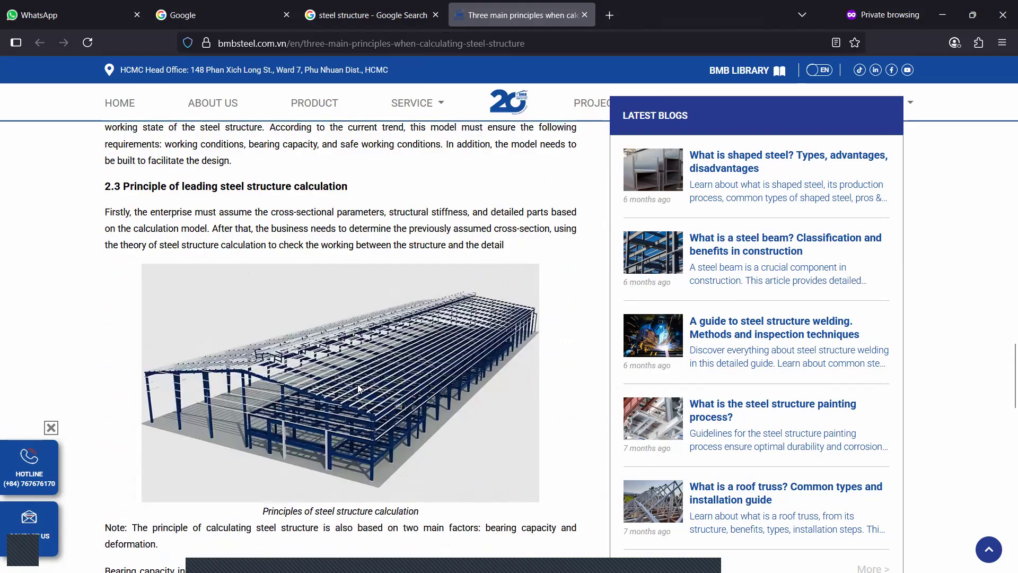
scroll(313, 346, down, 3)
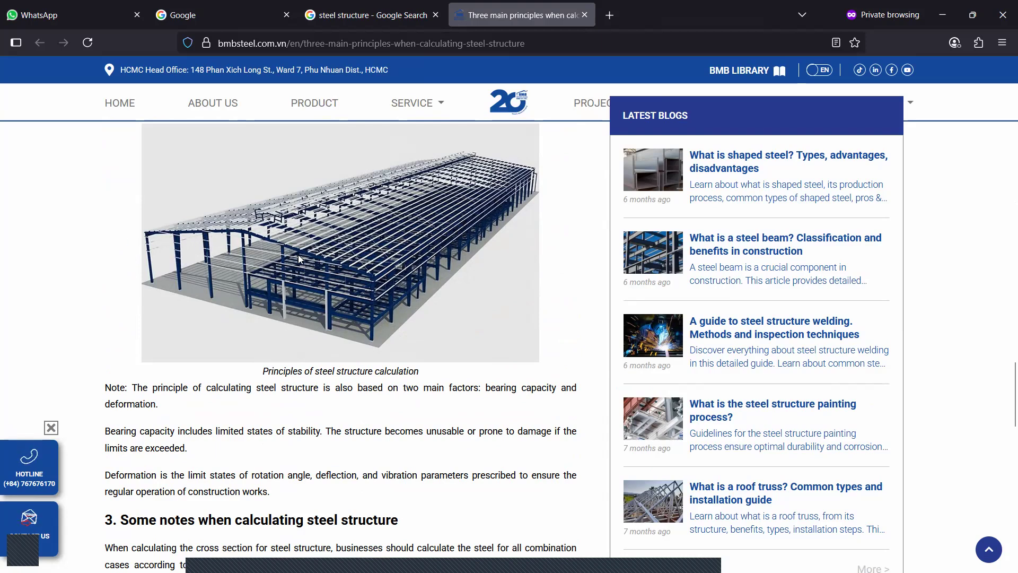
scroll(343, 309, down, 15)
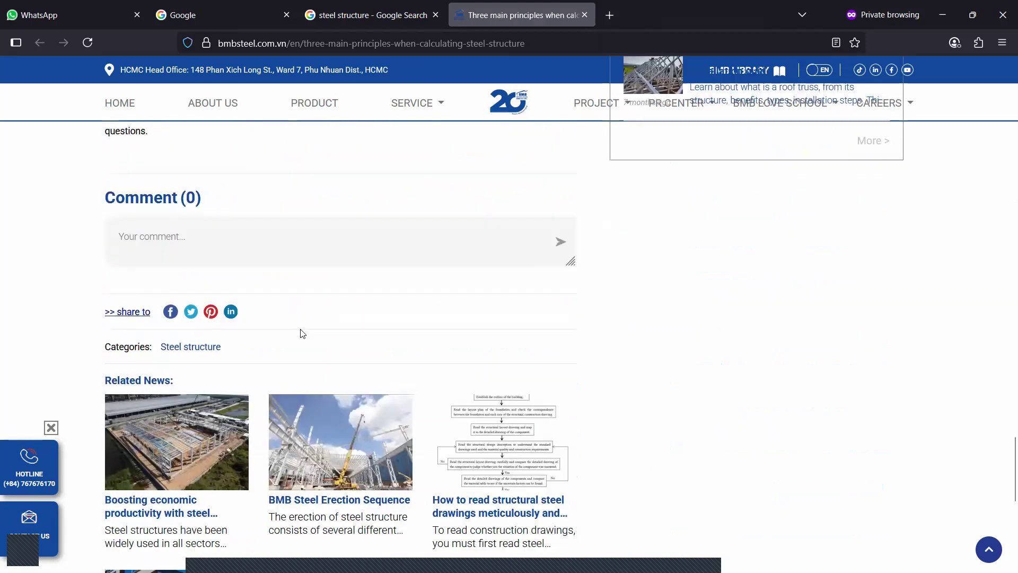
scroll(328, 336, up, 10)
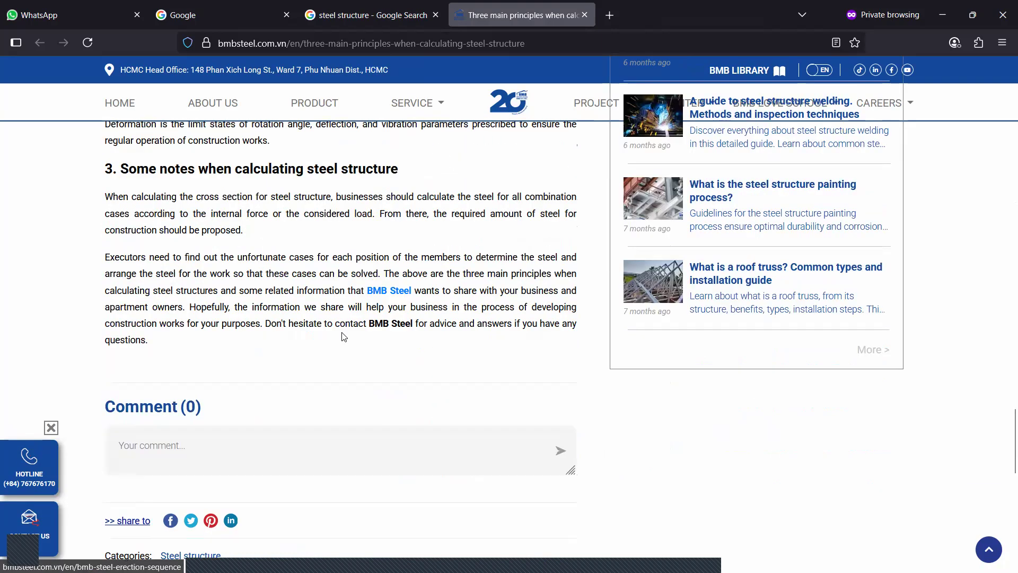
scroll(343, 337, up, 20)
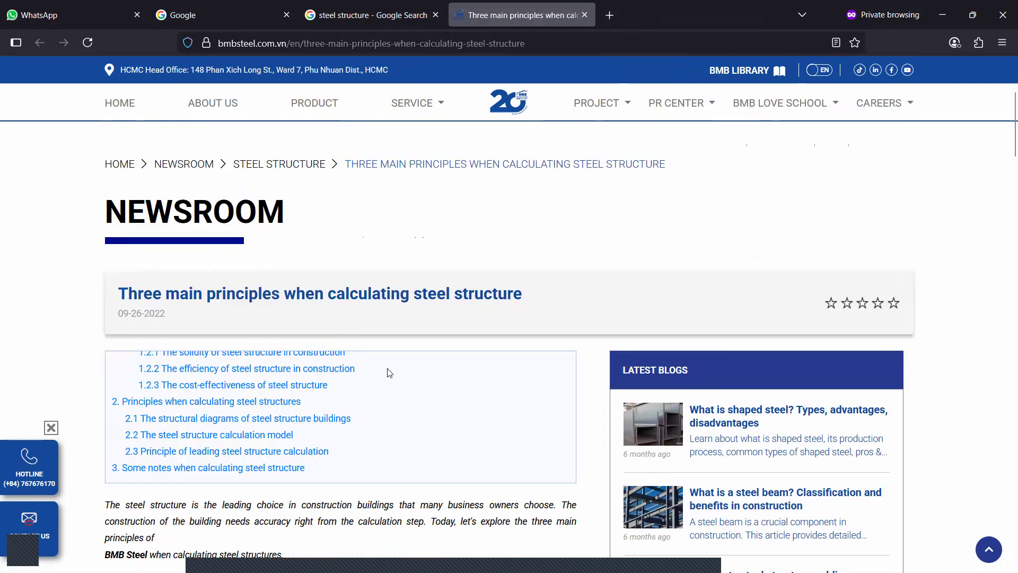
scroll(525, 263, up, 5)
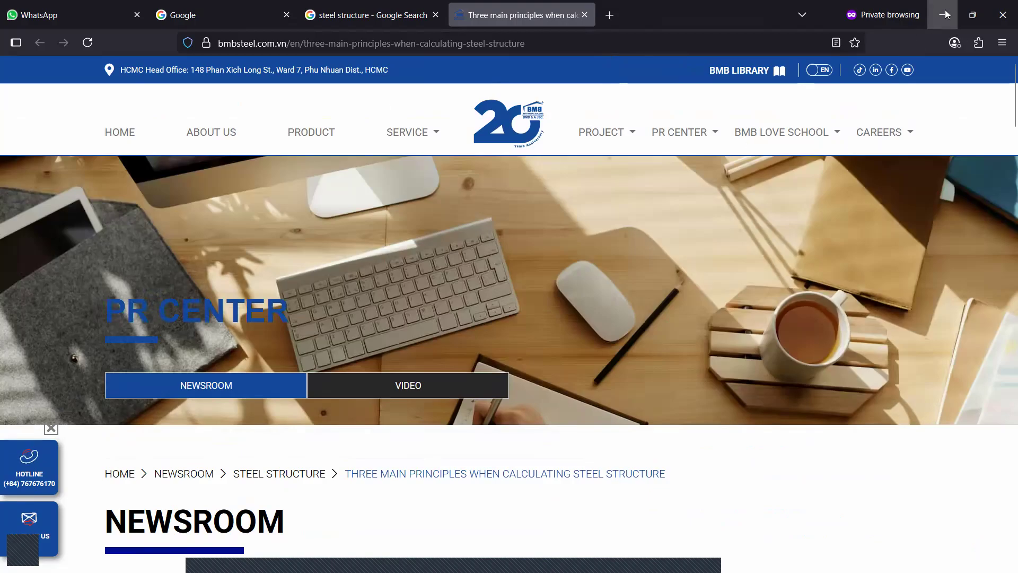
Switch back to Revit and close the Level 1 floor plan of Project1
click(945, 14)
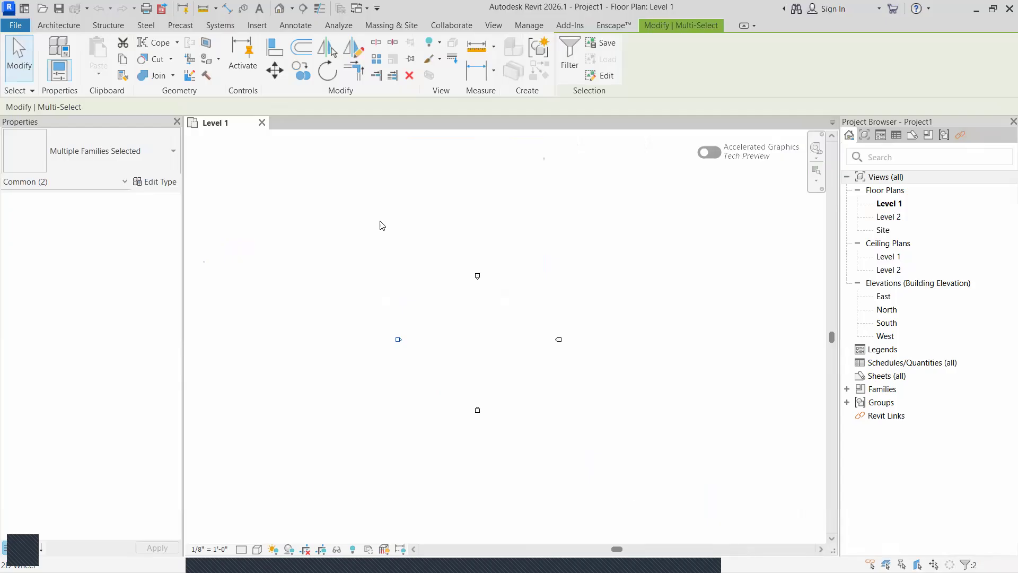
scroll(379, 225, down, 3)
scroll(441, 250, up, 4)
middle_drag(496, 280, 545, 301)
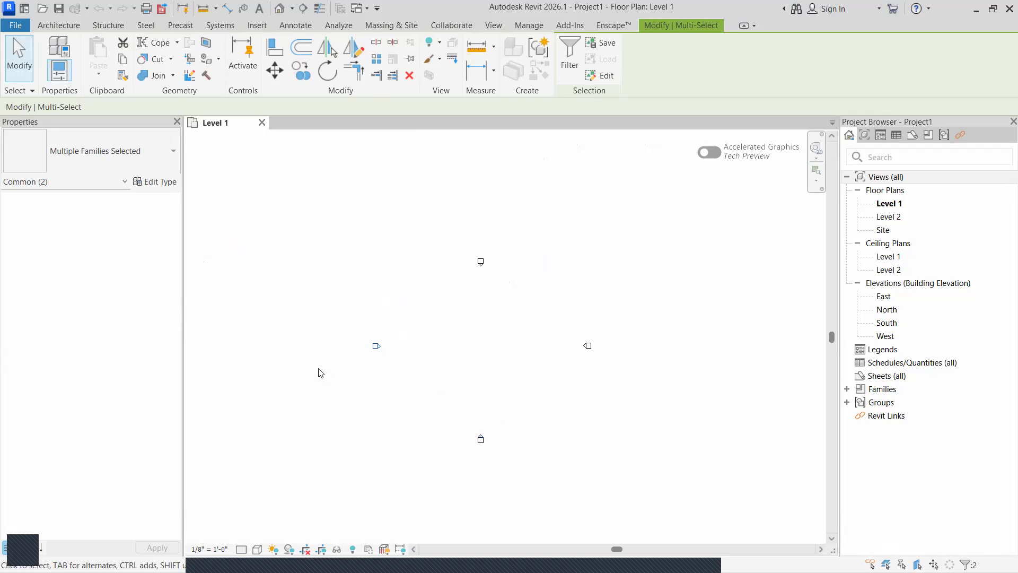
drag(523, 243, 328, 351)
click(262, 123)
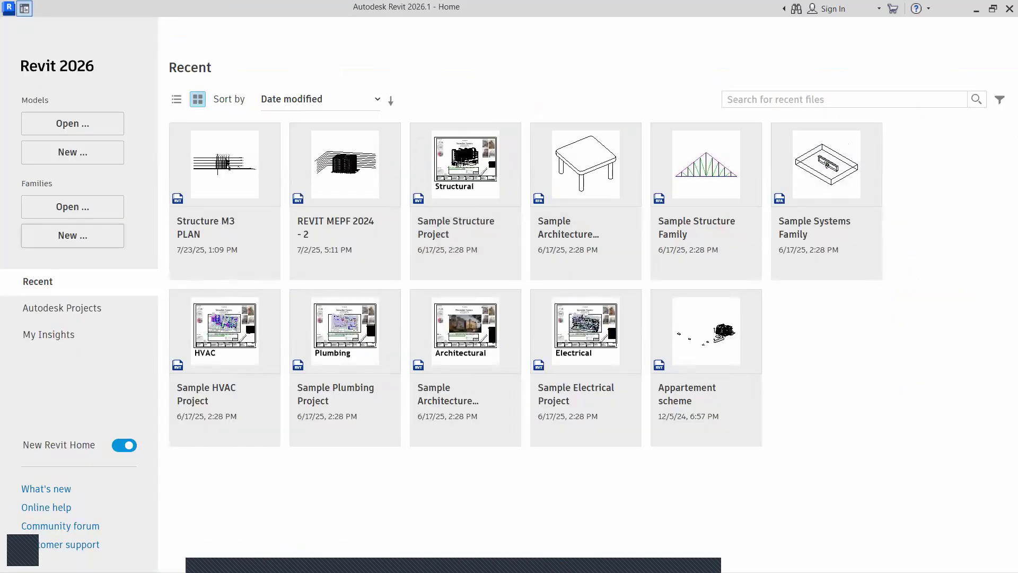
Create a new project from the English-Imperial Structural Analysis-Default template
click(72, 152)
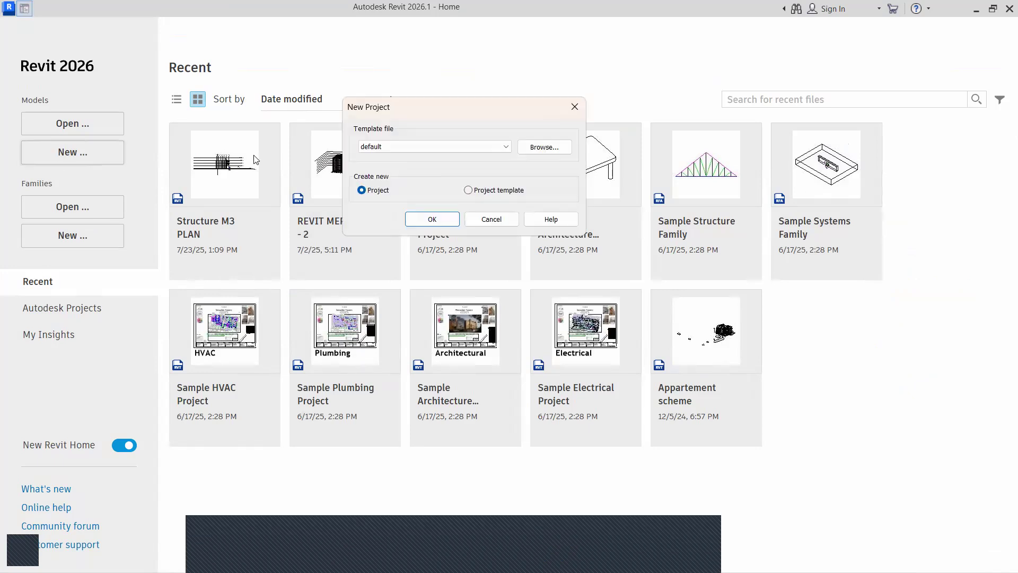
click(483, 148)
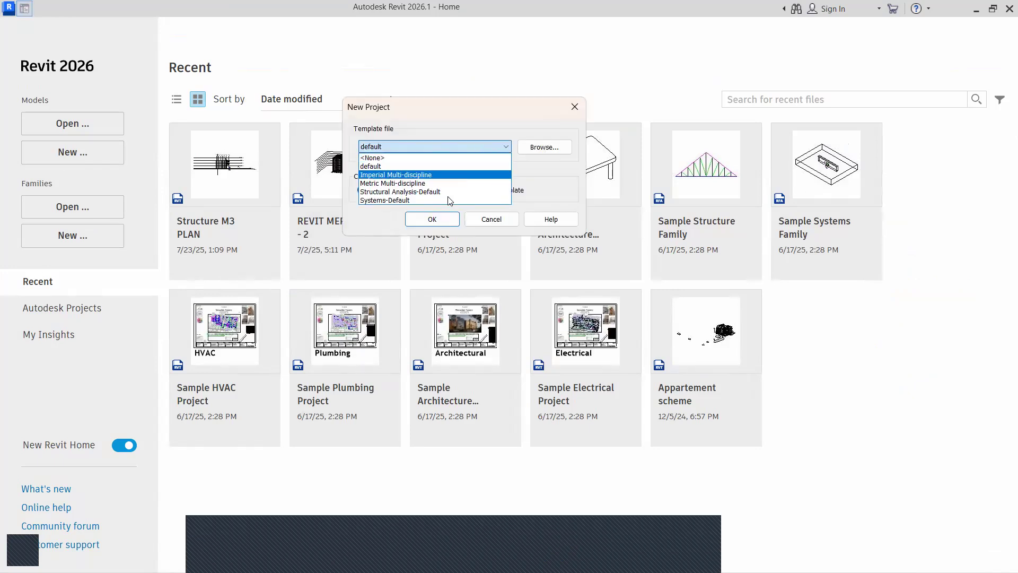
click(525, 149)
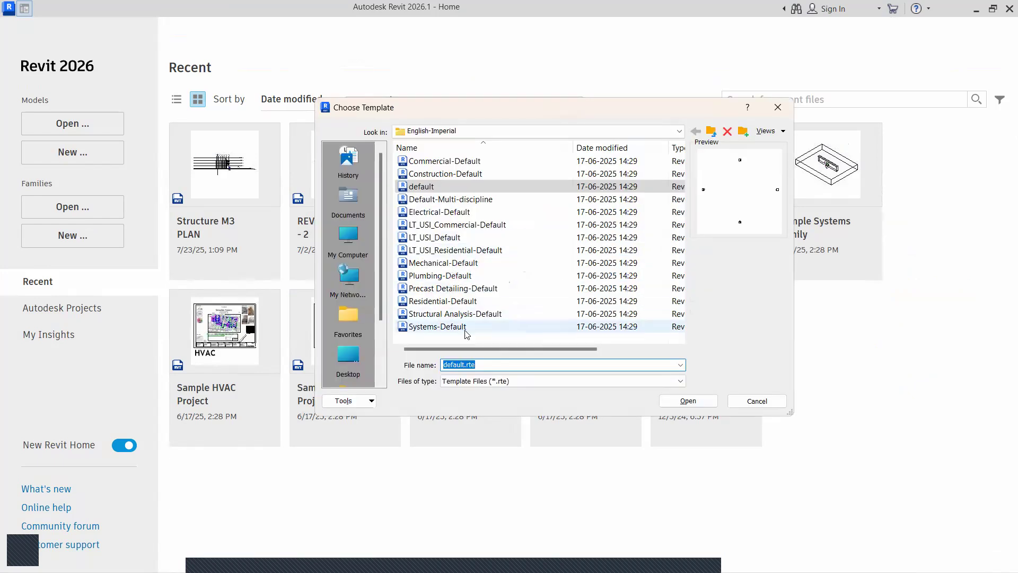
click(453, 314)
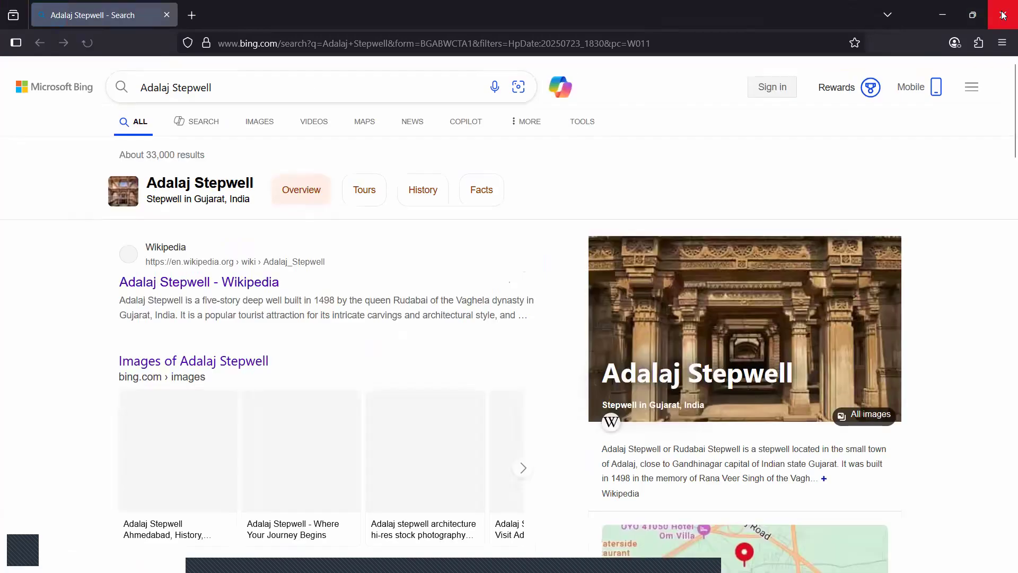
click(1002, 15)
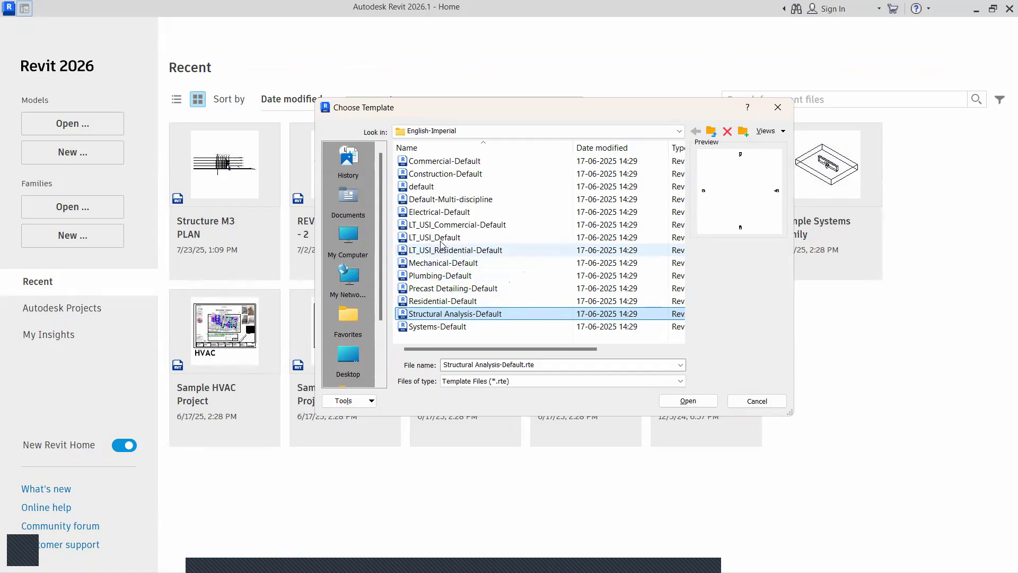
click(441, 327)
click(435, 317)
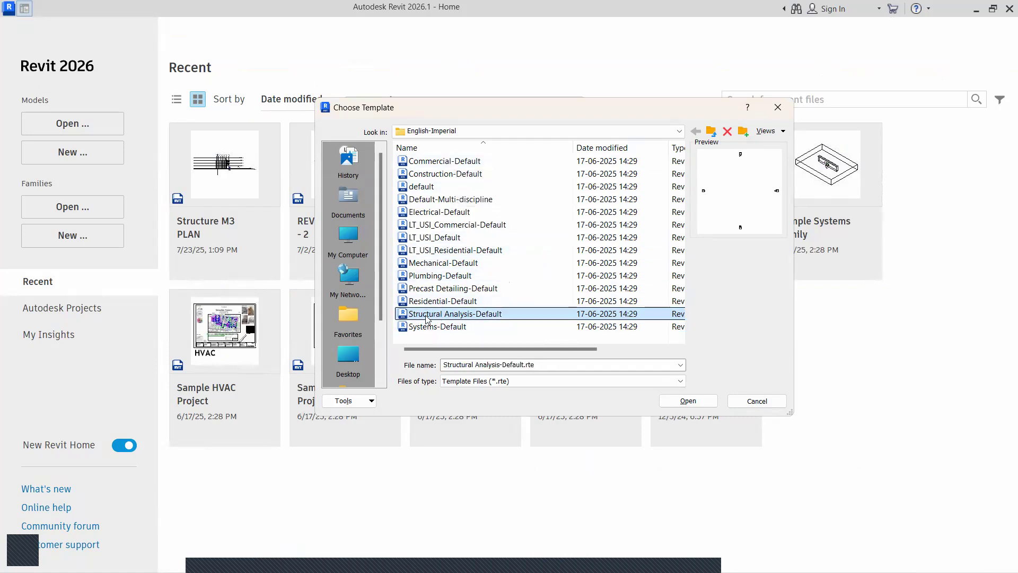
click(687, 400)
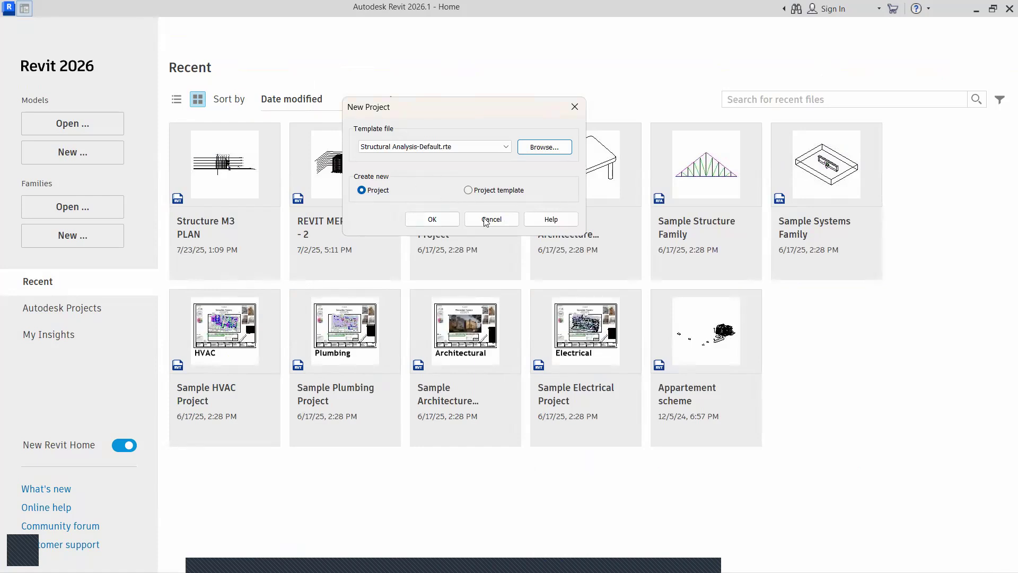
click(431, 220)
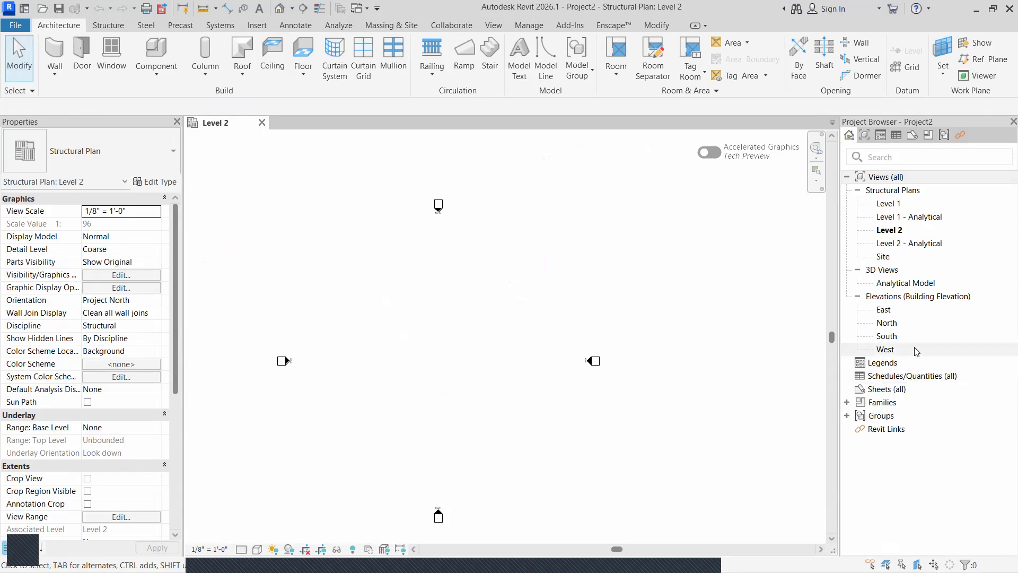
Open the East building elevation
double_click(884, 310)
scroll(504, 373, down, 2)
scroll(579, 373, up, 2)
scroll(661, 371, down, 3)
middle_drag(668, 357, 670, 329)
scroll(524, 348, up, 2)
scroll(687, 343, up, 2)
scroll(729, 334, up, 2)
middle_drag(596, 368, 416, 378)
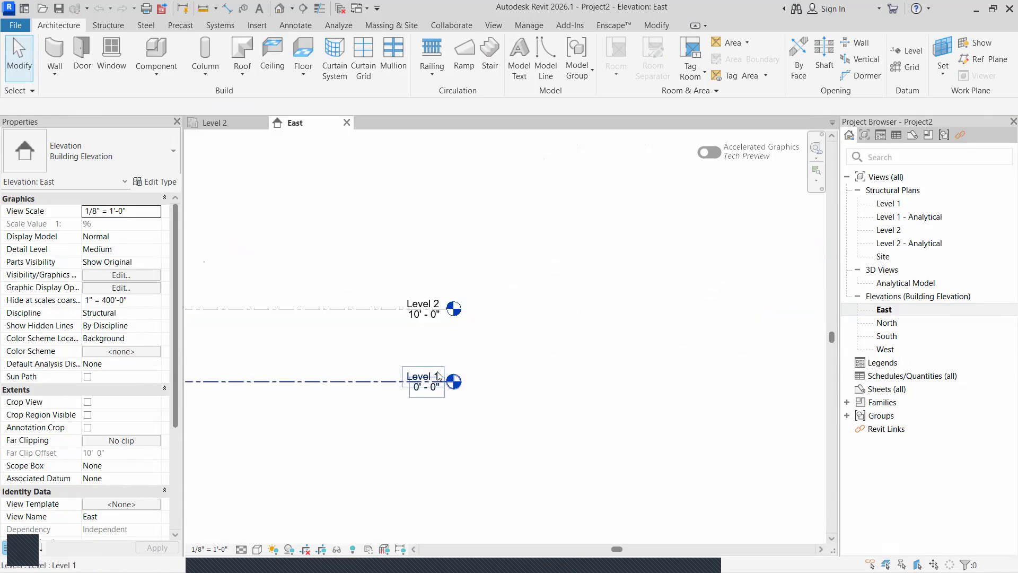
Rename Level 1 as G.L and rename its corresponding views too
scroll(416, 377, up, 2)
click(408, 385)
click(408, 385)
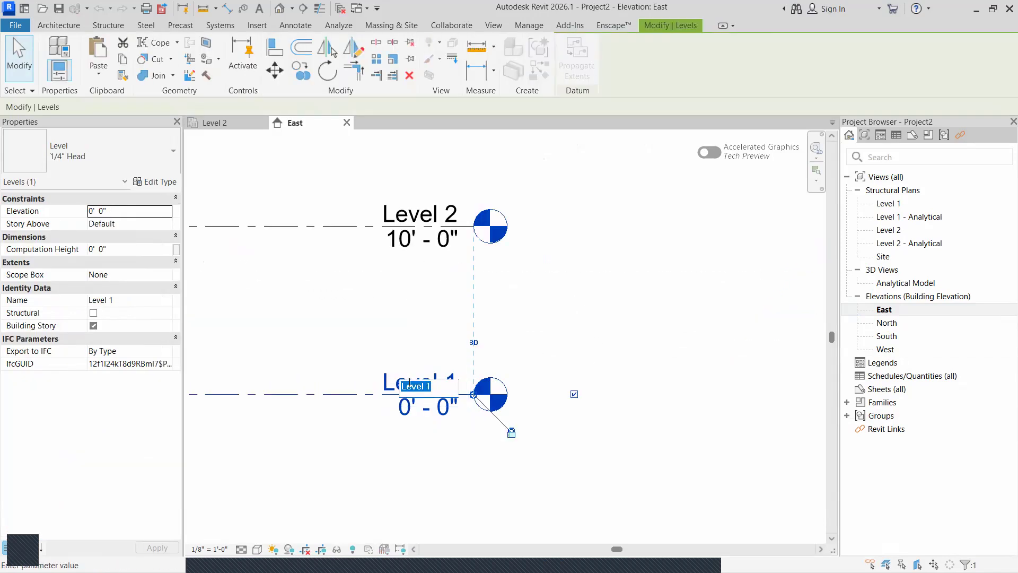
text(G)
key(Return)
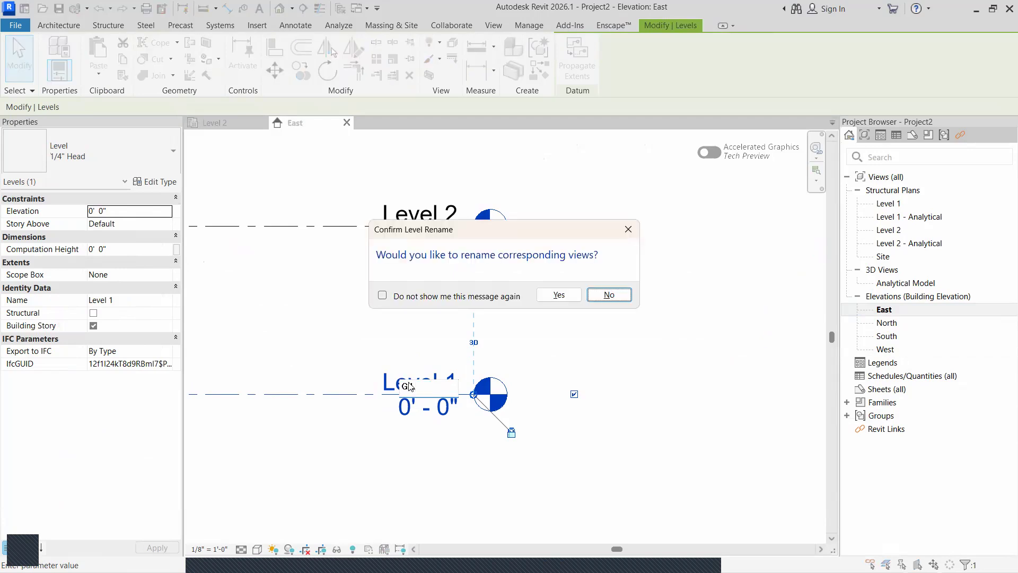
click(558, 295)
Extend both ends of the Level 2 line beyond the ends of the G.L line
scroll(493, 317, down, 5)
scroll(494, 318, down, 1)
middle_drag(496, 324, 572, 325)
scroll(531, 394, down, 1)
scroll(531, 394, up, 1)
middle_drag(581, 369, 609, 340)
scroll(608, 337, down, 2)
scroll(605, 327, up, 3)
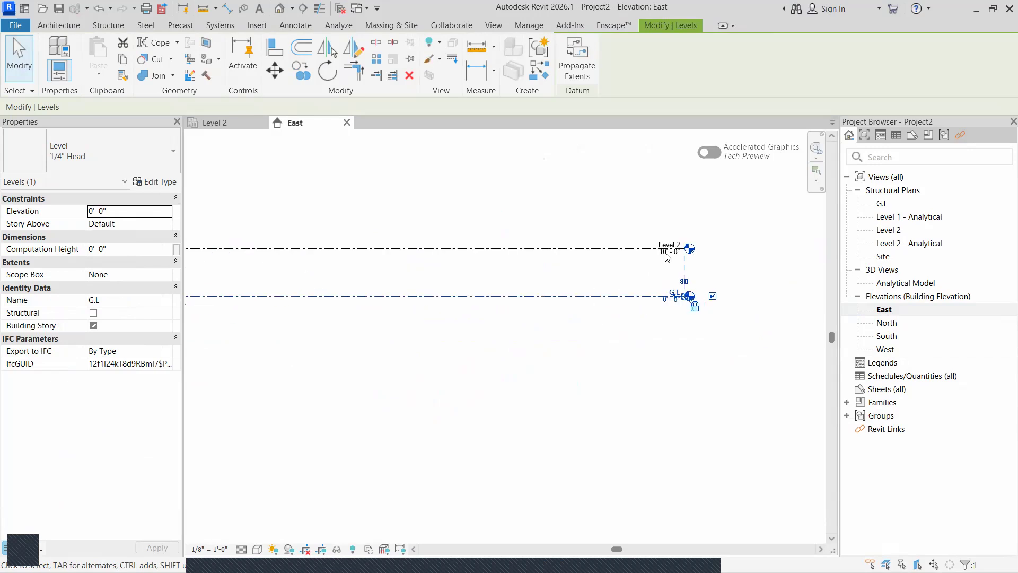
middle_drag(667, 257, 664, 272)
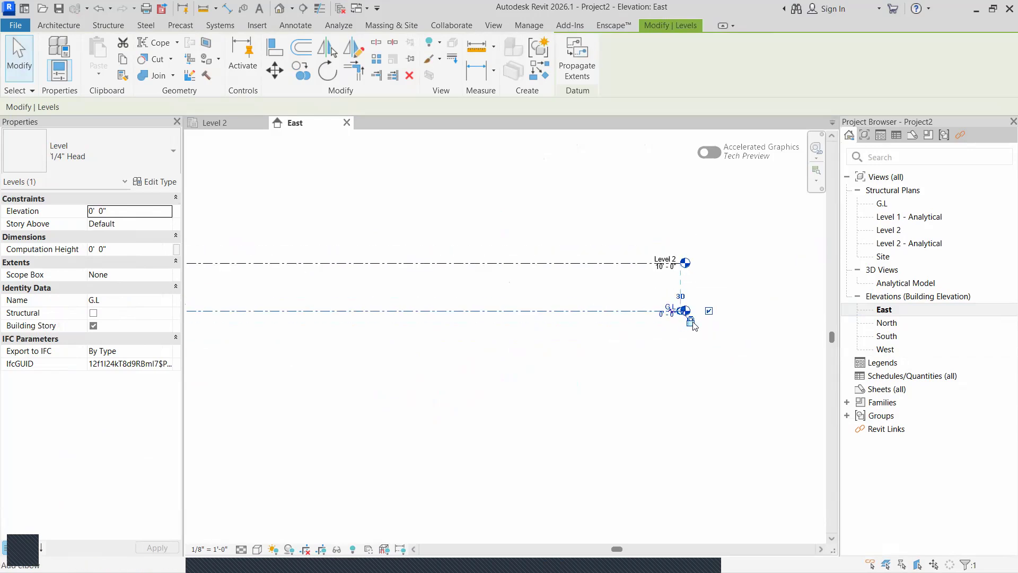
click(609, 267)
drag(675, 270, 601, 256)
middle_drag(649, 293, 875, 296)
scroll(535, 310, down, 3)
middle_drag(546, 313, 795, 316)
scroll(460, 317, up, 1)
scroll(433, 313, up, 1)
drag(392, 262, 243, 270)
Set the height of Level 2 above G.L to 3'
click(341, 303)
scroll(400, 324, down, 2)
scroll(408, 310, up, 2)
click(429, 299)
text(3')
key(Return)
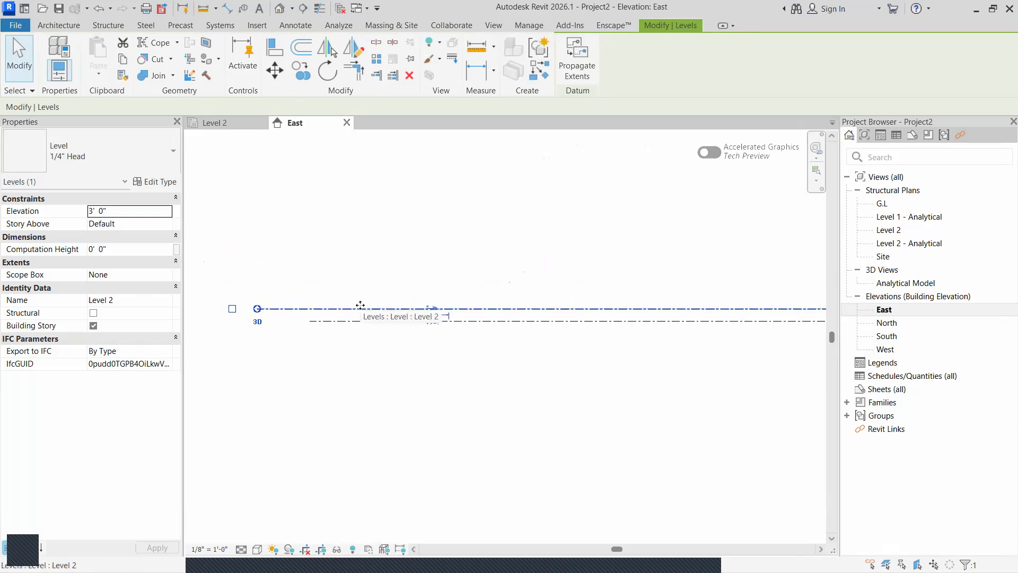
Set the distance between G.L and Level 2 to 1'6" and deselect the level
key(Escape)
scroll(325, 319, up, 2)
click(412, 302)
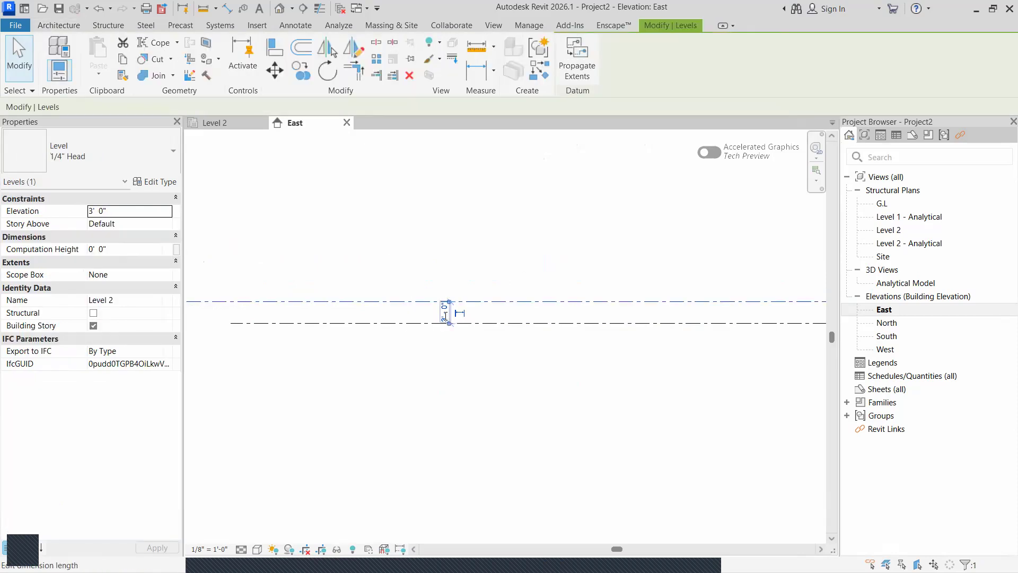
click(444, 312)
text(1'6)
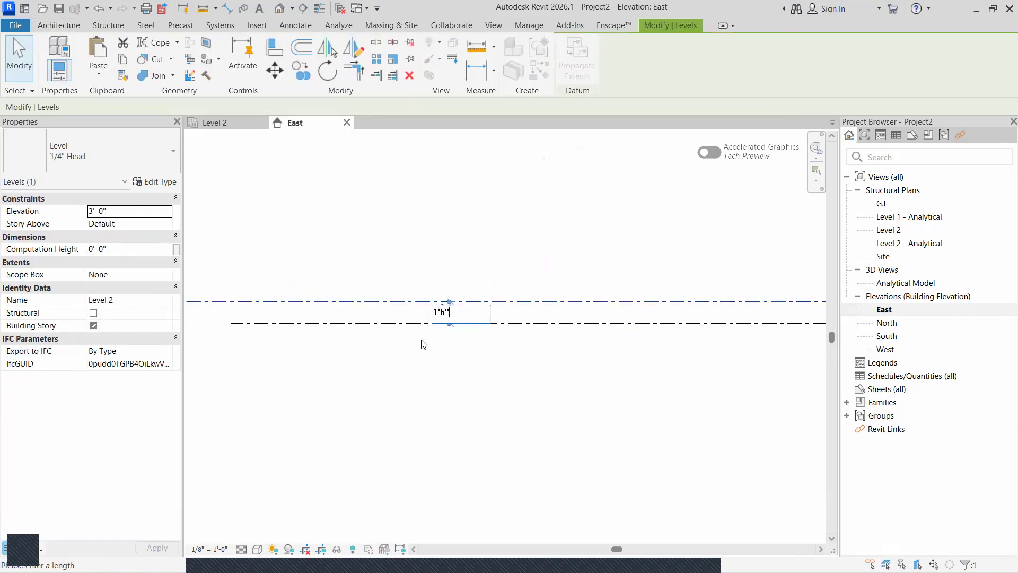
key(Return)
scroll(436, 343, down, 2)
scroll(495, 374, down, 1)
click(495, 374)
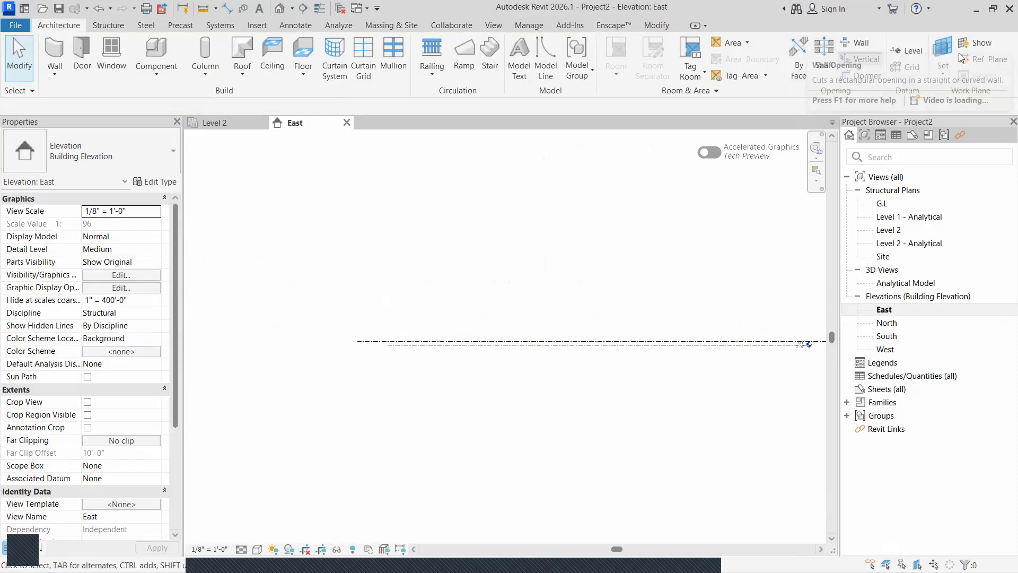
Draw a new level line about 6'6" above Level 2, extending it beyond both ends of the lines below
click(909, 51)
middle_drag(477, 321, 335, 345)
scroll(256, 360, up, 2)
middle_drag(201, 361, 280, 360)
scroll(297, 360, up, 1)
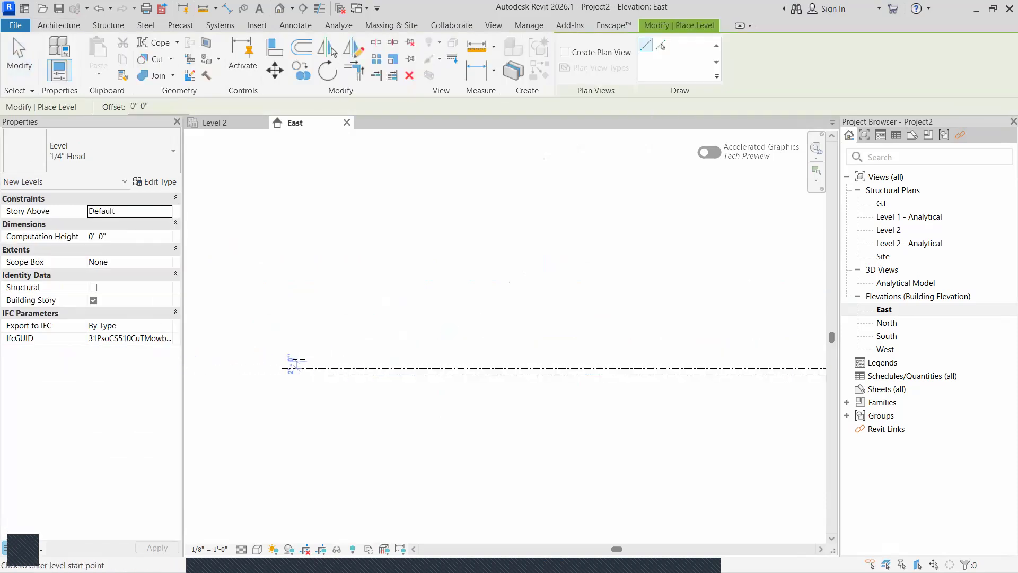
click(259, 345)
scroll(456, 351, down, 2)
middle_drag(522, 351, 206, 334)
click(509, 332)
scroll(443, 366, up, 2)
middle_drag(444, 366, 595, 380)
key(Escape)
key(Escape)
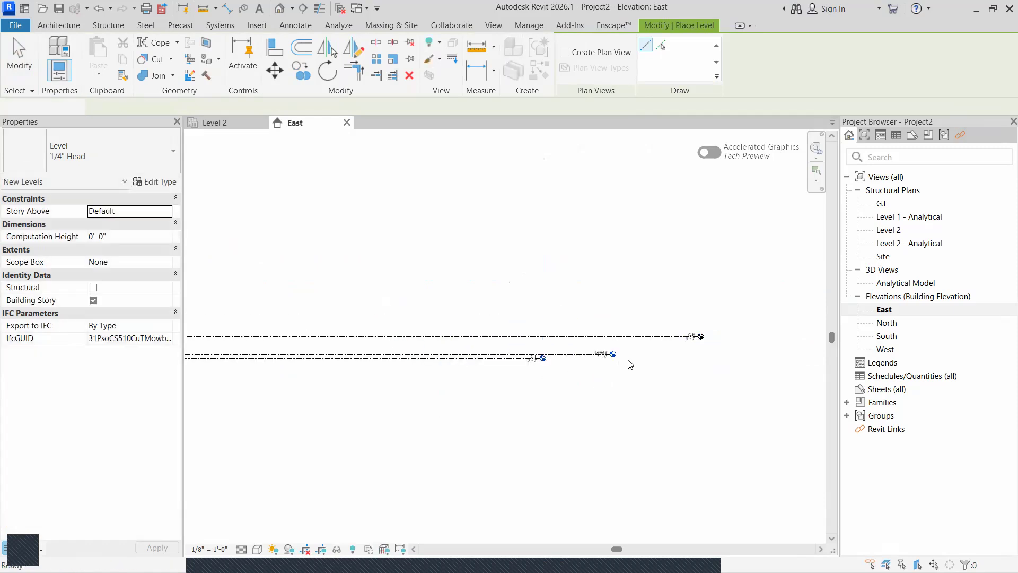
Set the distance between Level 2 and the level above it to 3' and deselect the level
scroll(629, 363, up, 5)
scroll(611, 358, down, 4)
scroll(478, 365, down, 1)
middle_drag(489, 366, 445, 381)
scroll(684, 357, up, 1)
scroll(572, 367, up, 1)
middle_drag(574, 377, 885, 354)
scroll(342, 305, up, 1)
scroll(318, 326, up, 1)
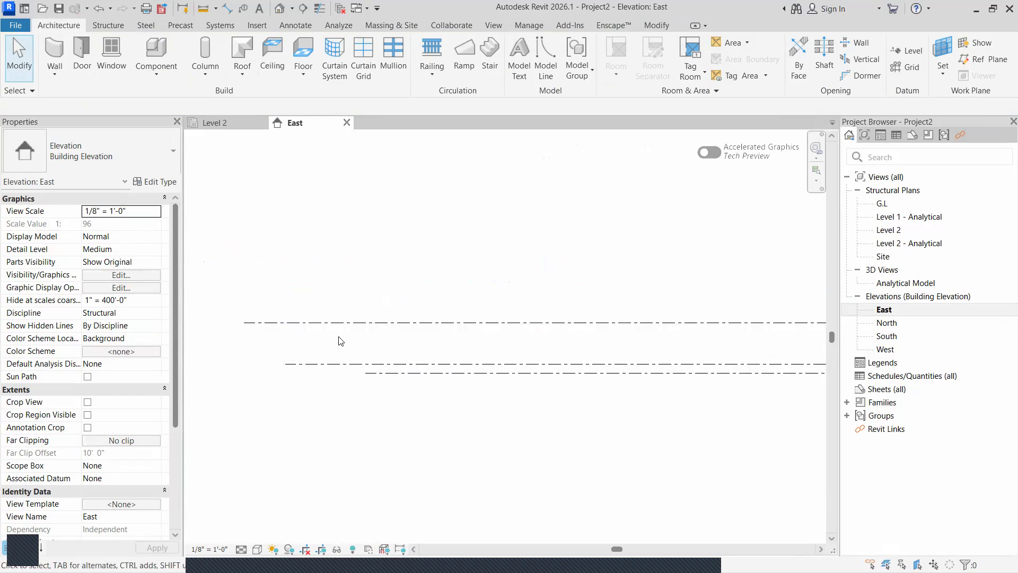
scroll(334, 366, up, 1)
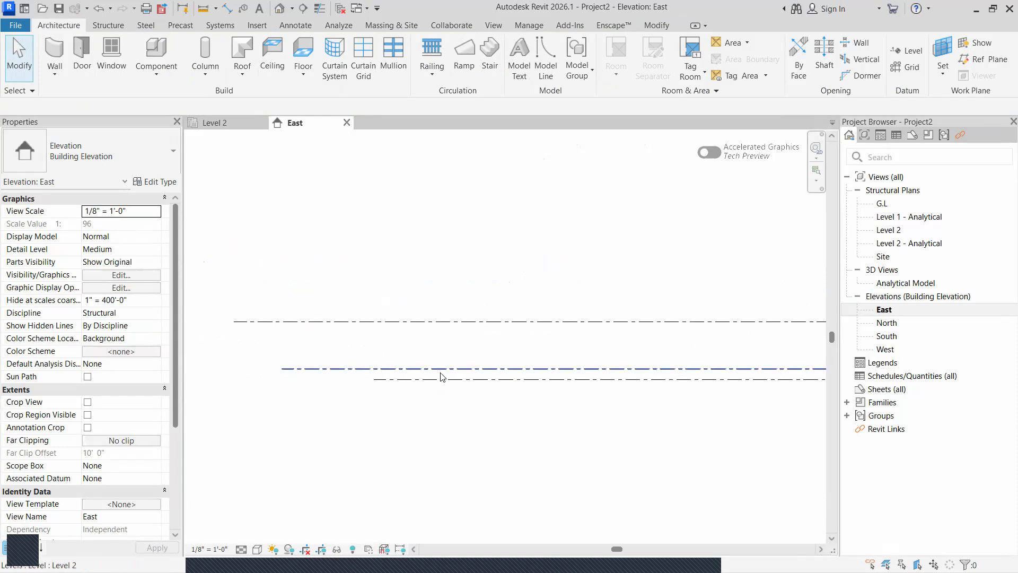
scroll(446, 373, down, 1)
scroll(463, 379, up, 3)
middle_drag(461, 381, 392, 397)
scroll(392, 397, down, 3)
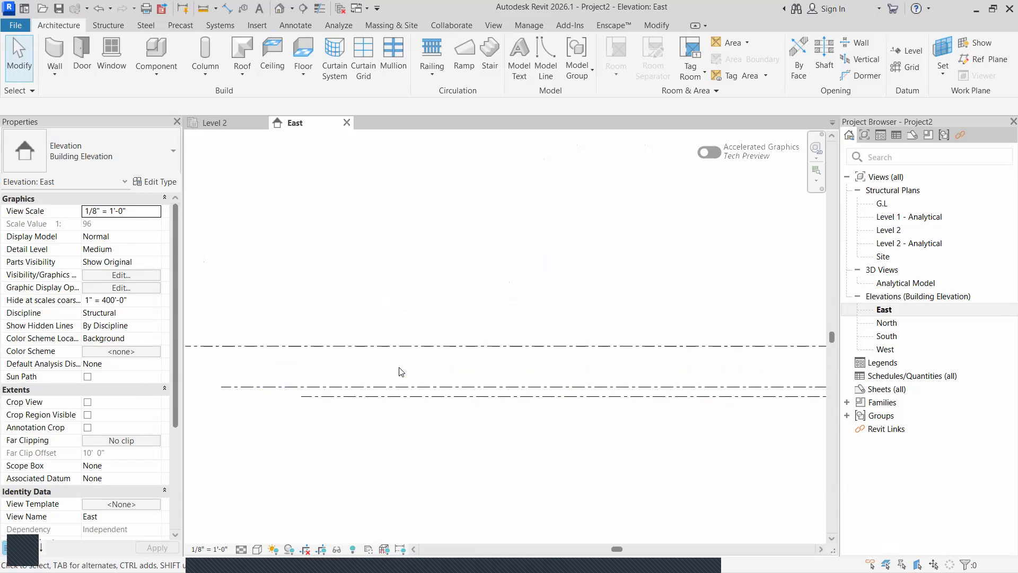
click(400, 347)
click(493, 367)
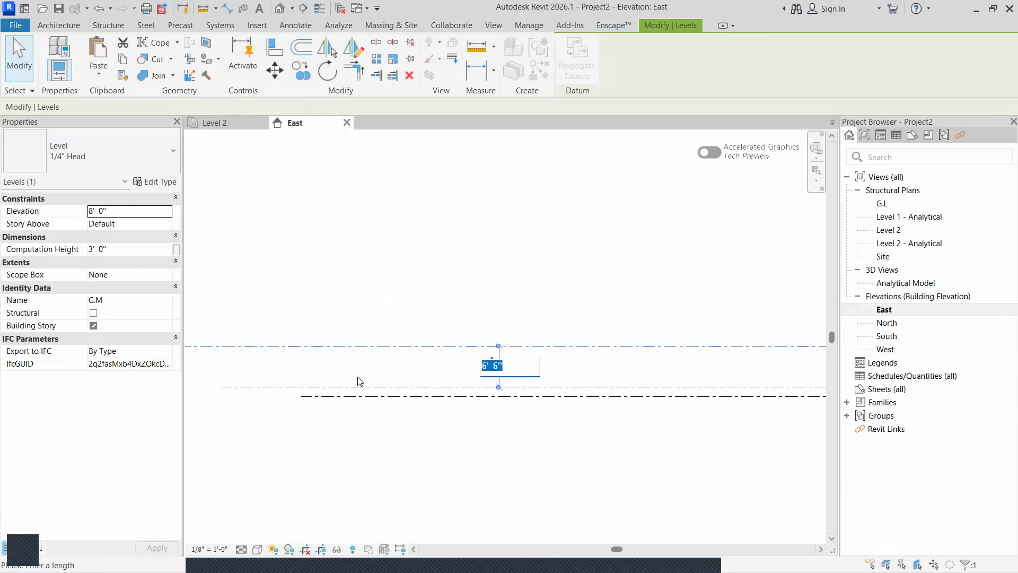
text(3)
click(357, 377)
key(Escape)
Draw a fourth level line about 12' above the highest level, running past both of its ends
scroll(401, 397, down, 2)
scroll(575, 393, down, 3)
middle_drag(576, 395, 378, 438)
scroll(578, 438, down, 1)
scroll(623, 427, up, 1)
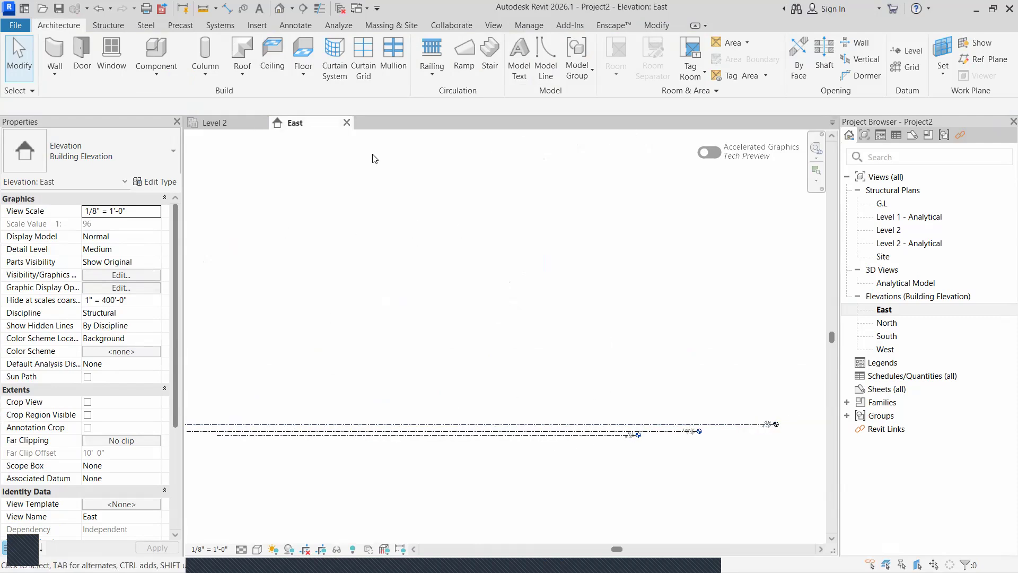
click(925, 56)
scroll(371, 427, down, 2)
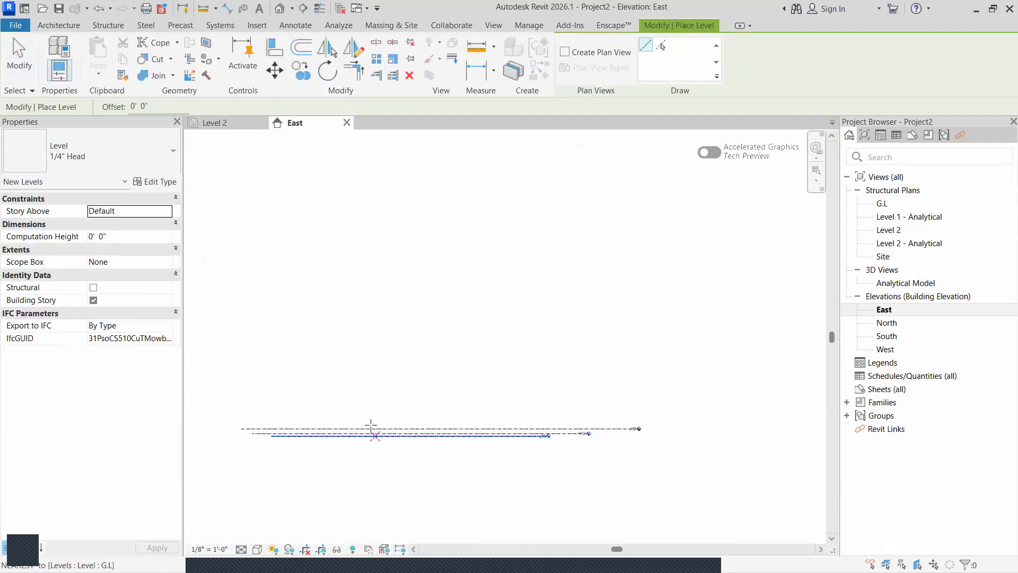
click(729, 409)
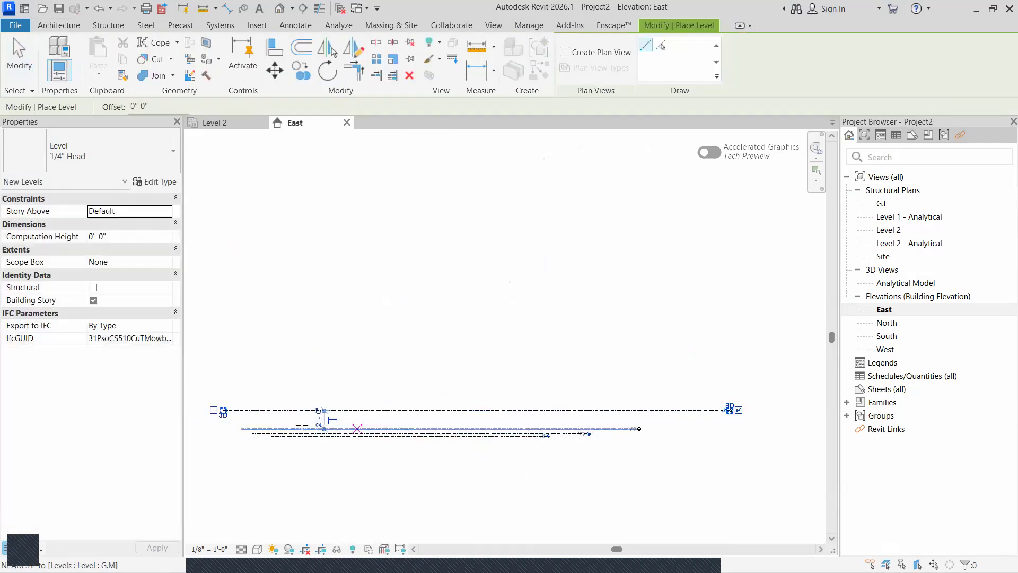
key(Escape)
key(Escape)
Set the height of the fourth level above the third level to 15' and deselect it
click(283, 394)
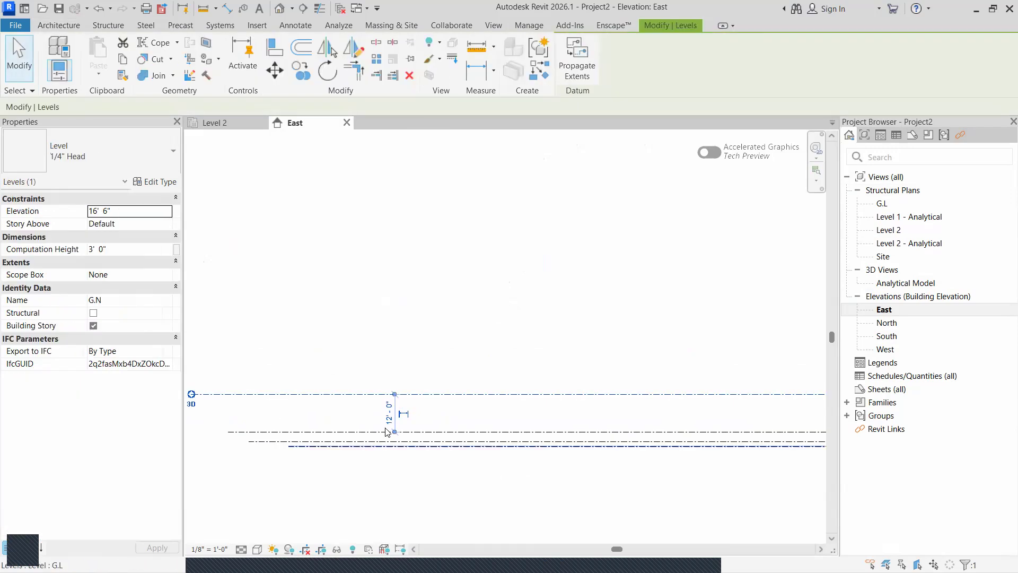
click(392, 408)
text(1)
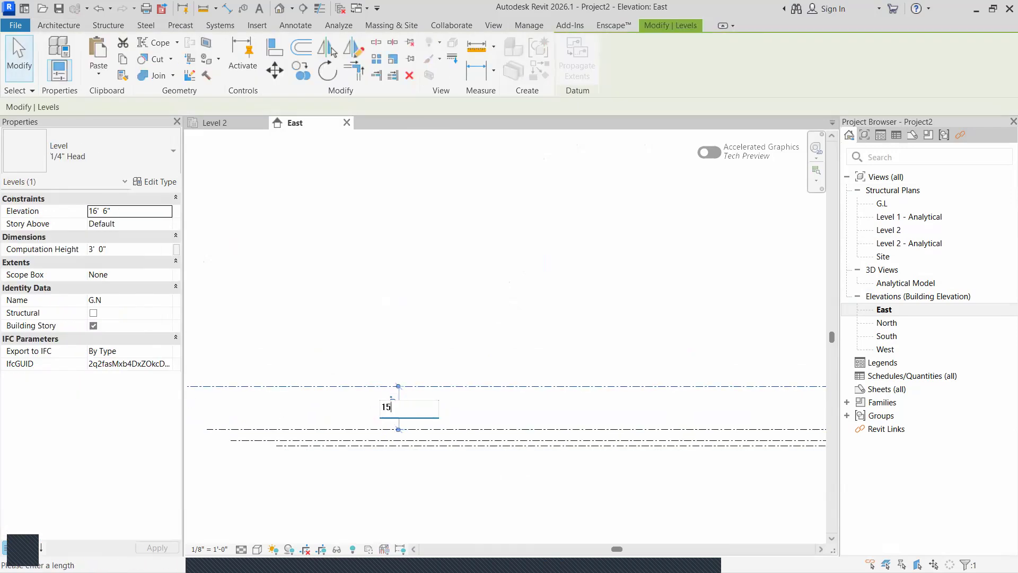
text(5)
key(Return)
key(Escape)
Draw a fifth level line about 16' above the fourth level, extending past both of its ends
scroll(446, 321, down, 2)
middle_drag(445, 320, 451, 407)
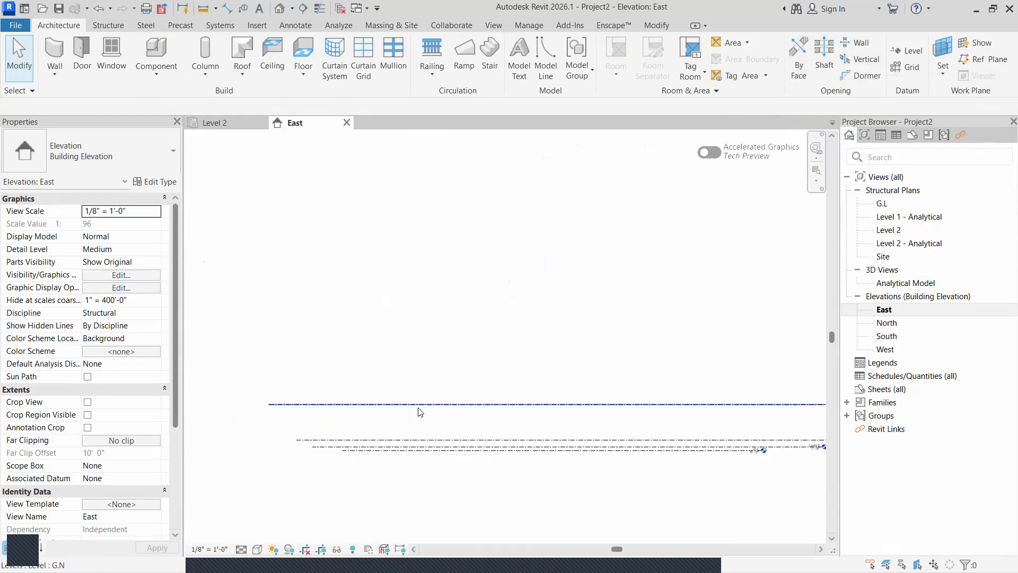
click(908, 51)
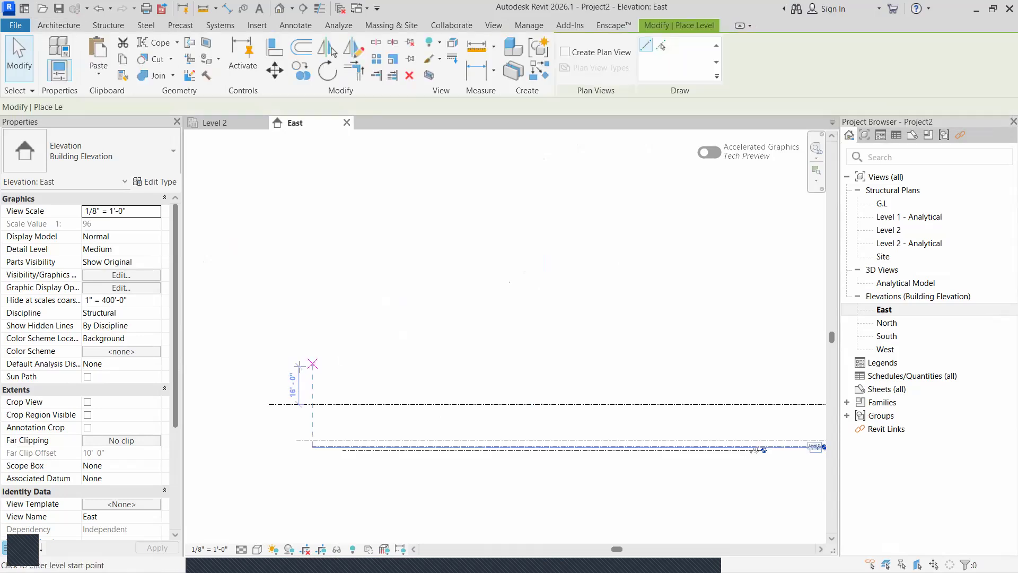
click(257, 366)
middle_drag(307, 367, 99, 373)
middle_drag(727, 373, 311, 368)
click(536, 367)
middle_drag(504, 412, 659, 419)
key(Escape)
Set the distance between the fourth and fifth levels to 10' and deselect the level
middle_drag(384, 381, 473, 348)
click(473, 345)
scroll(480, 334, up, 3)
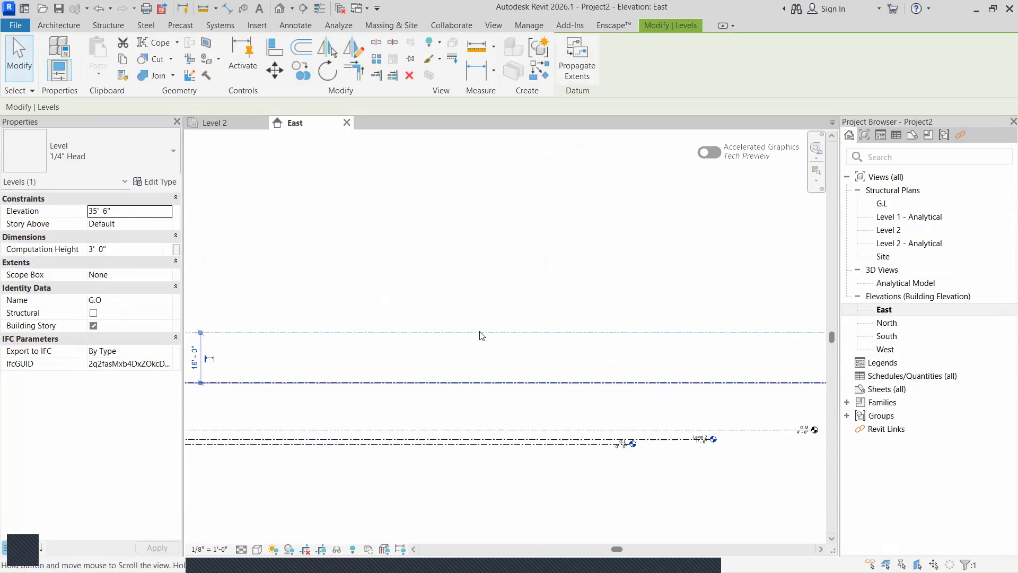
click(410, 298)
text(1)
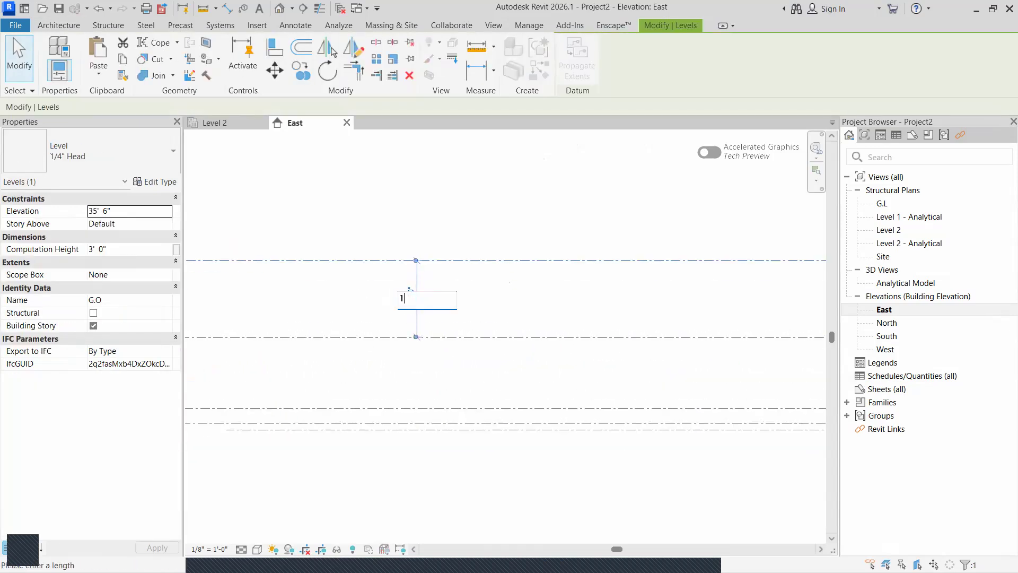
text(0')
key(Return)
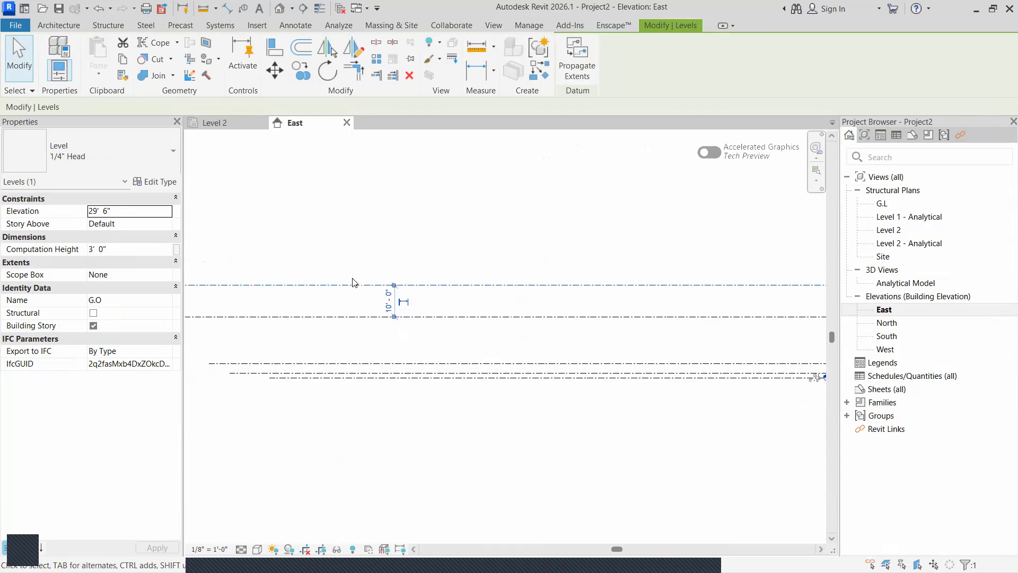
scroll(405, 364, down, 2)
key(Escape)
Rename Level 2 as P.L and rename its corresponding views too
scroll(467, 395, down, 3)
scroll(655, 398, up, 5)
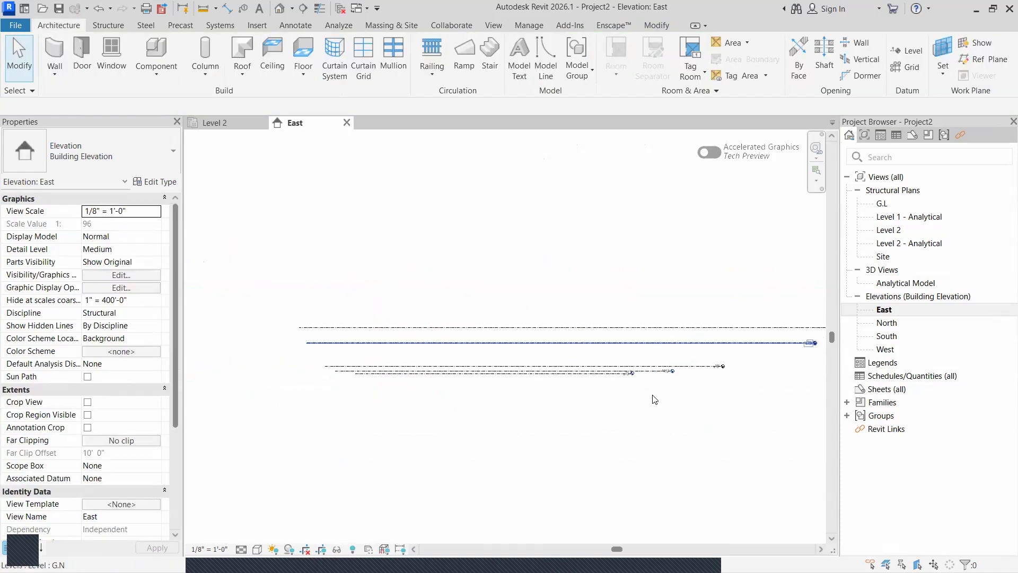
scroll(593, 350, up, 5)
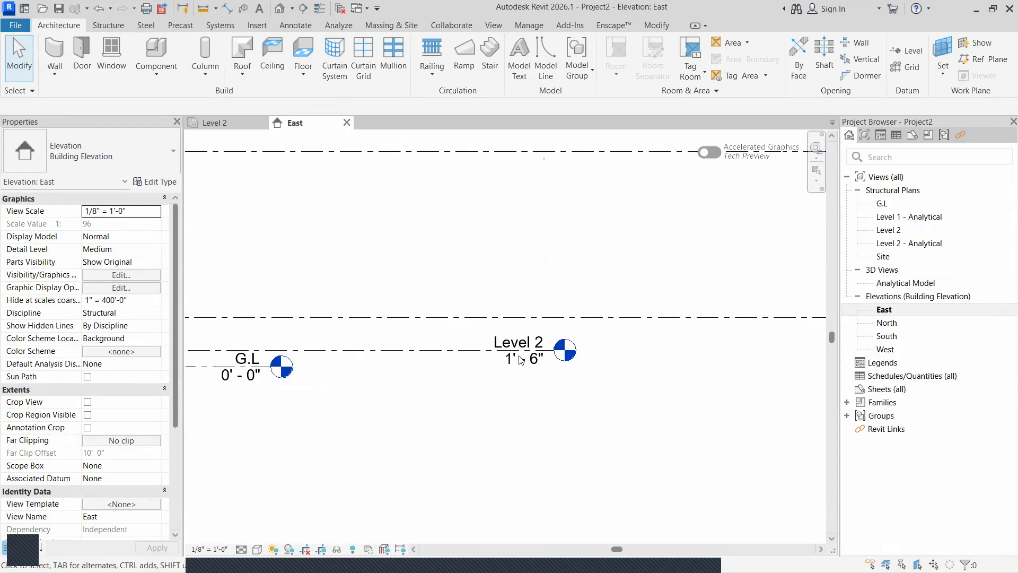
click(471, 331)
click(472, 331)
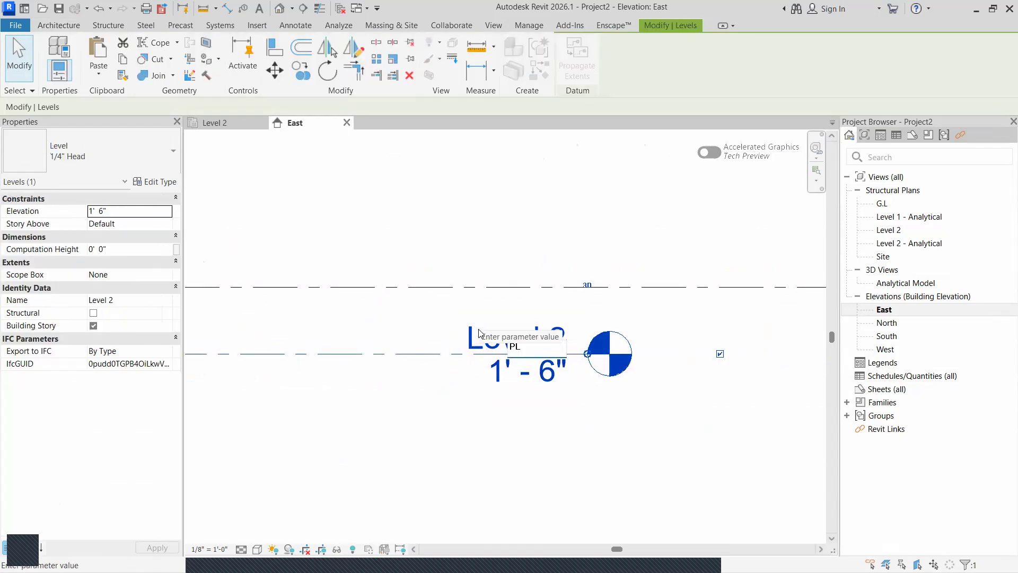
text(P)
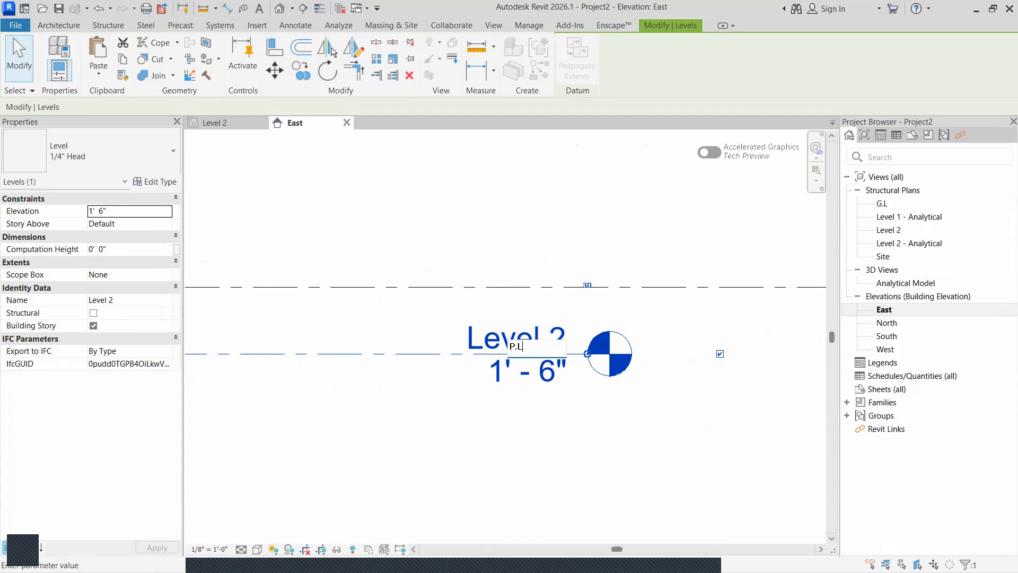
text(.L)
key(Return)
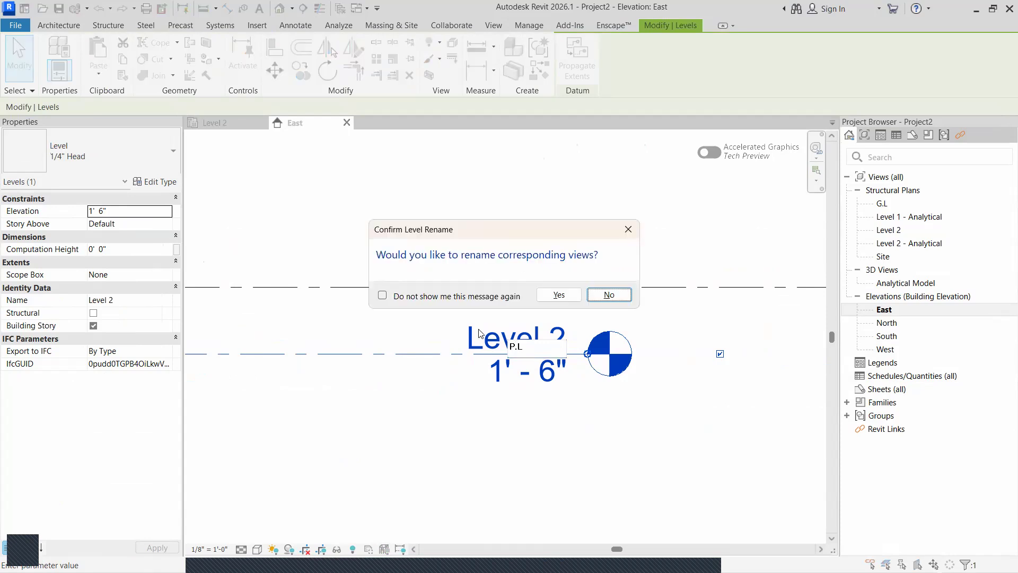
click(542, 294)
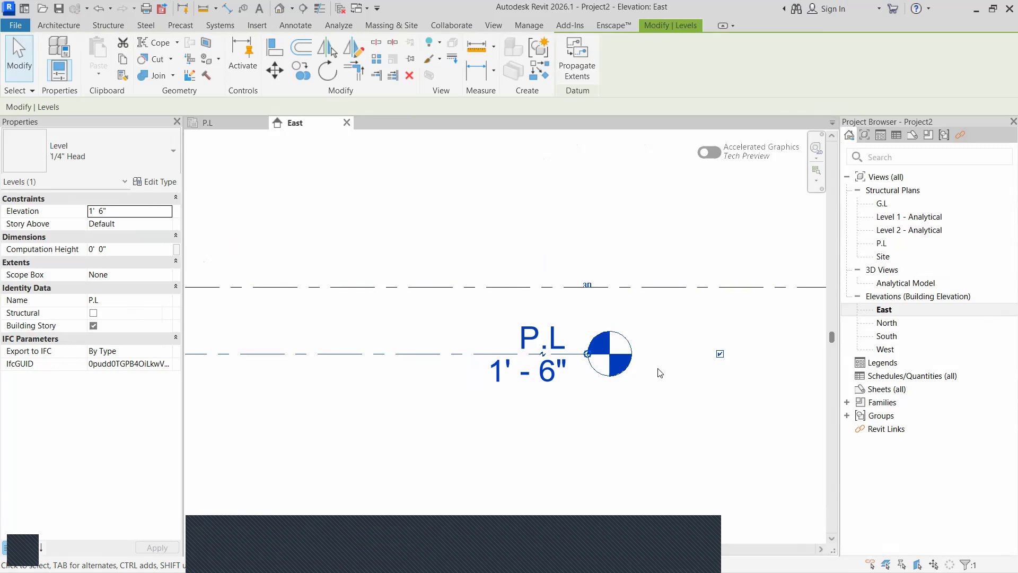
Rename the level directly above P.L as CON. COLUMN
scroll(659, 370, down, 4)
scroll(695, 385, up, 3)
scroll(557, 416, down, 6)
scroll(453, 427, up, 5)
scroll(648, 440, up, 3)
middle_drag(648, 440, 394, 517)
scroll(570, 405, up, 2)
click(571, 410)
click(577, 410)
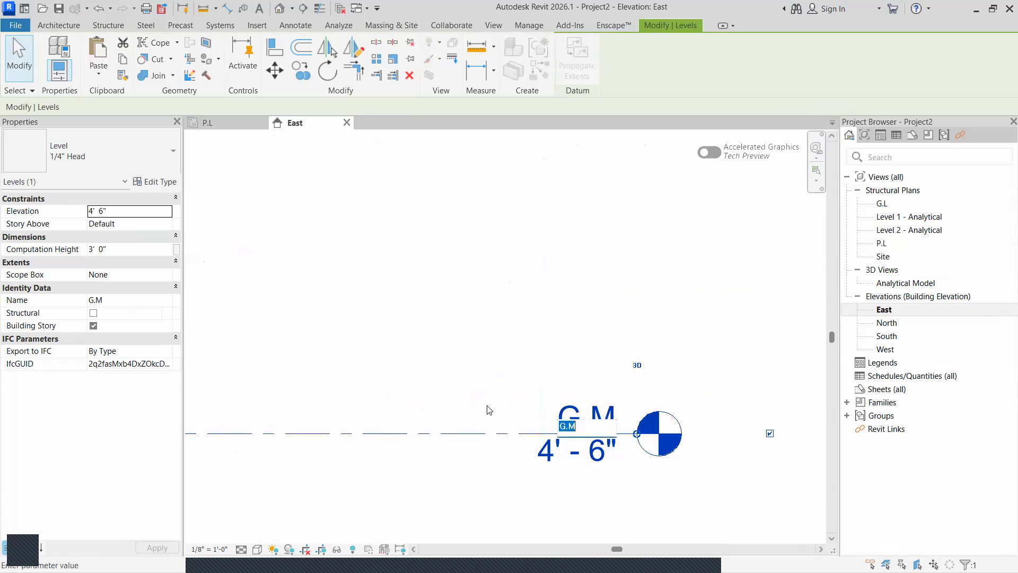
text(c)
text(MN)
key(BackSpace)
key(Return)
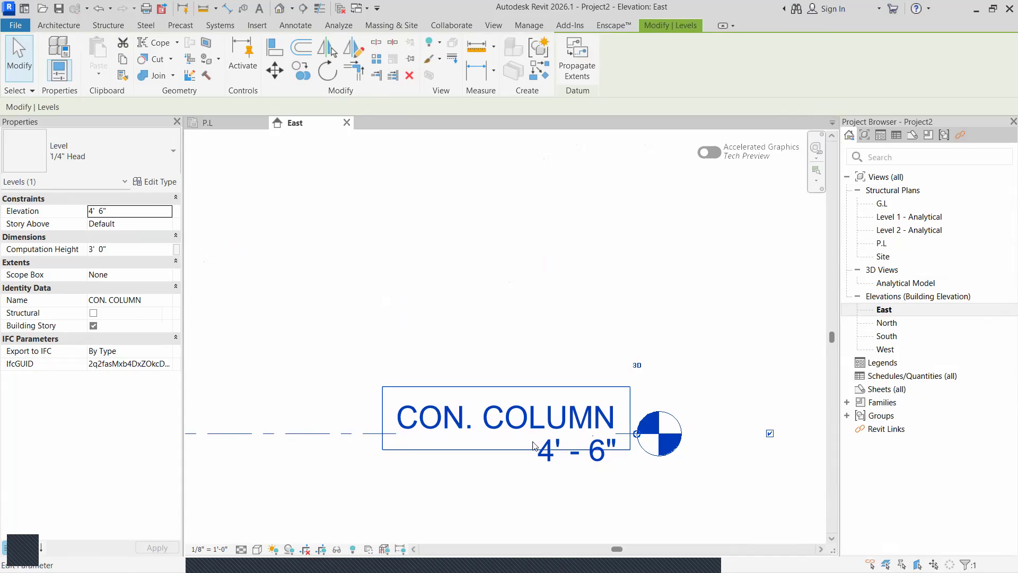
Rename the level directly above CON. COLUMN as MIDLE LEVEL
scroll(650, 476, down, 3)
scroll(649, 476, down, 3)
middle_drag(504, 463, 355, 466)
scroll(720, 411, up, 3)
scroll(648, 421, up, 2)
click(596, 438)
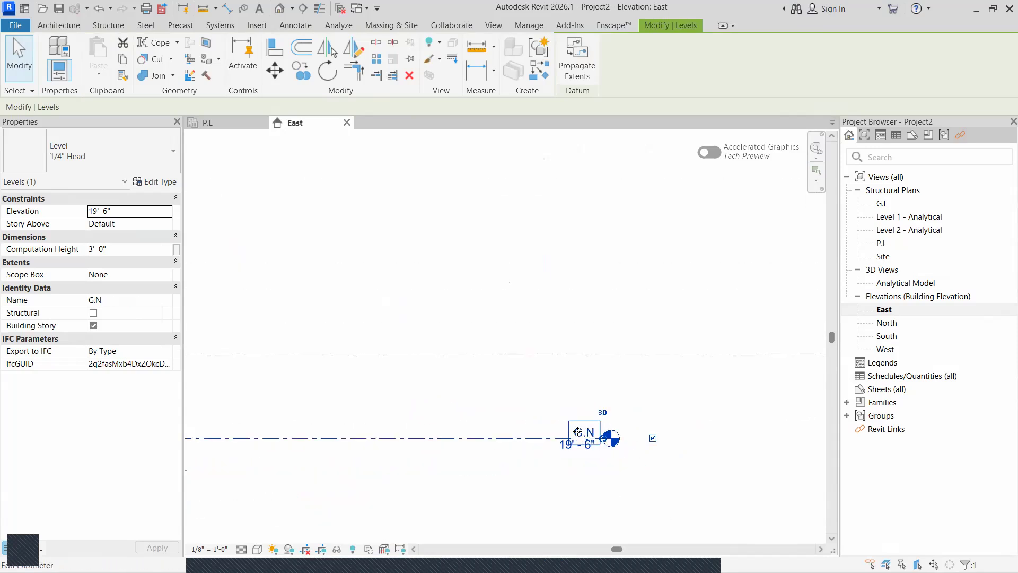
click(583, 431)
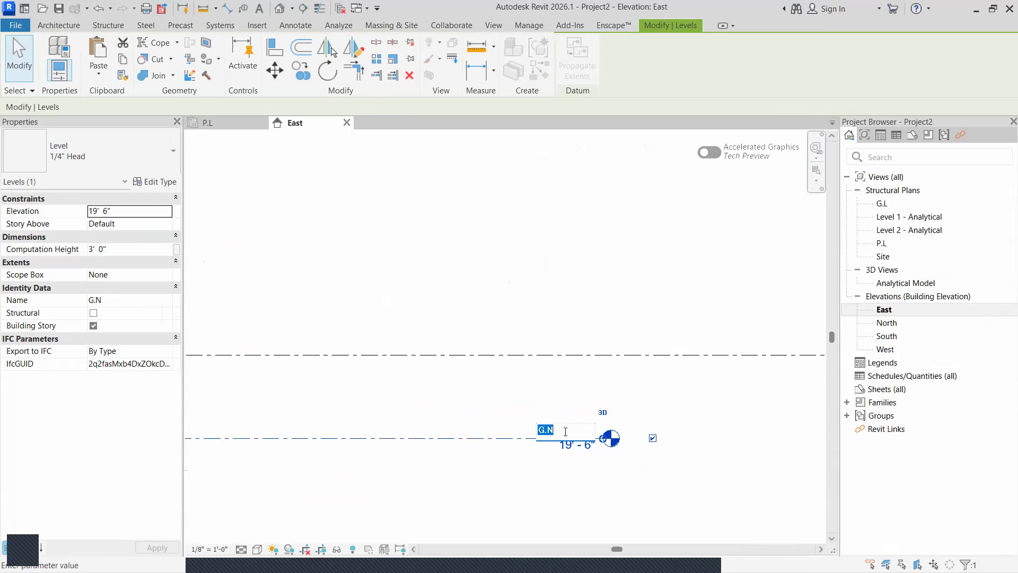
text(MIDLE LEVE)
text(LE LEVEL)
key(Return)
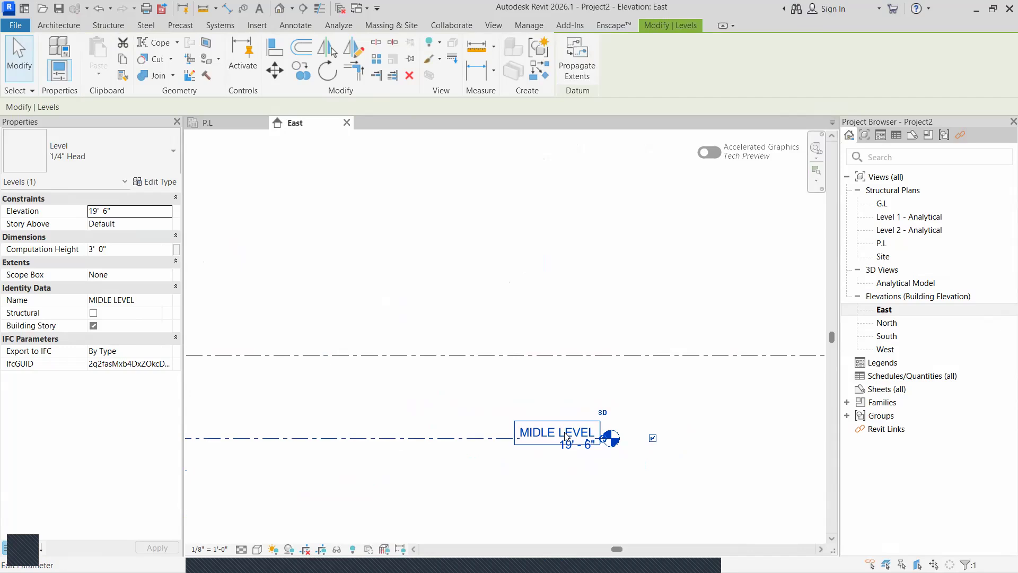
Rename the highest level as TOP LEVEL
scroll(627, 404, down, 5)
click(679, 381)
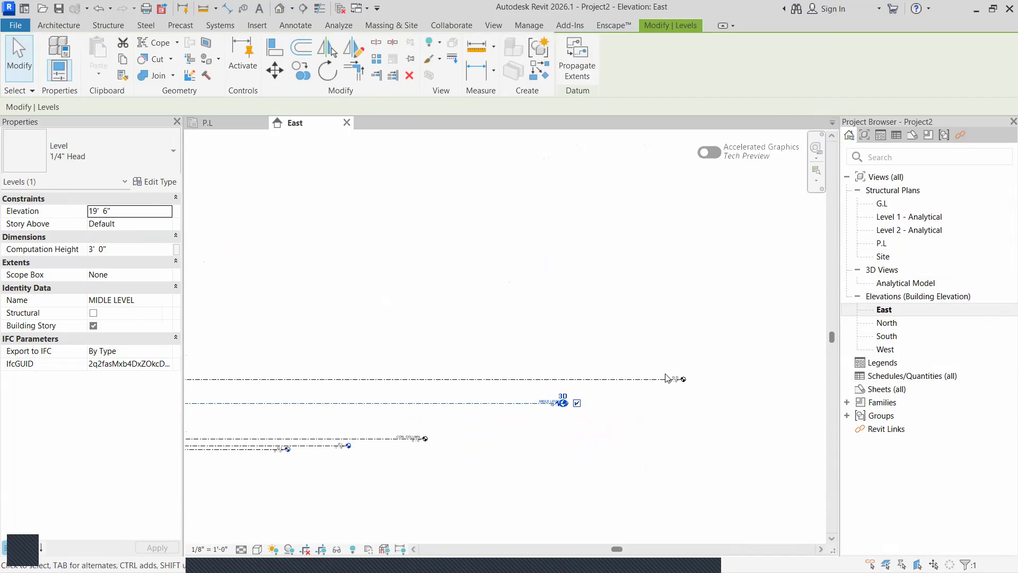
scroll(676, 380, up, 3)
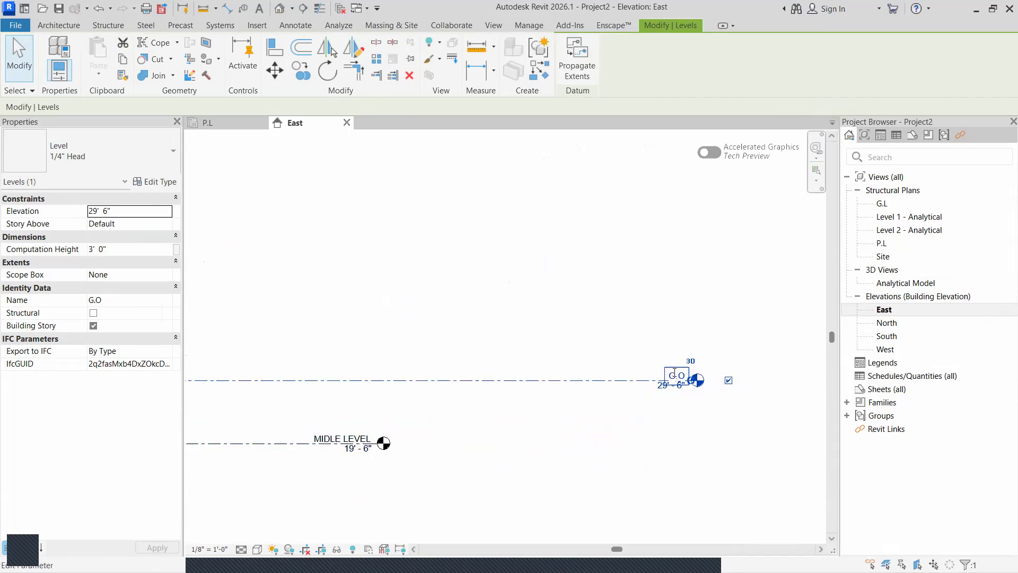
click(674, 374)
text(TOP LEVE)
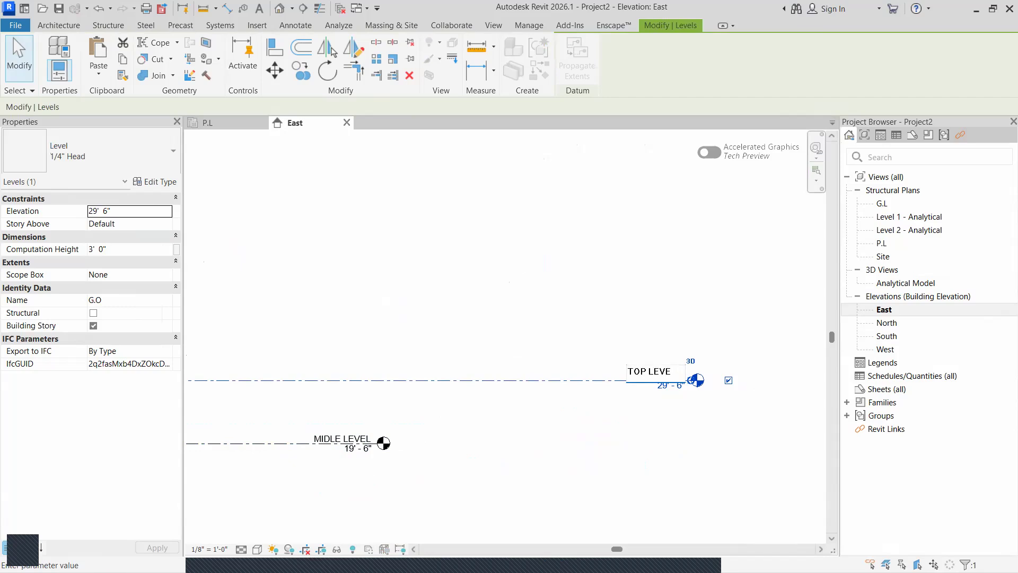
click(670, 430)
Deselect the level and examine the extents and names of all five levels in the East elevation
scroll(670, 430, down, 5)
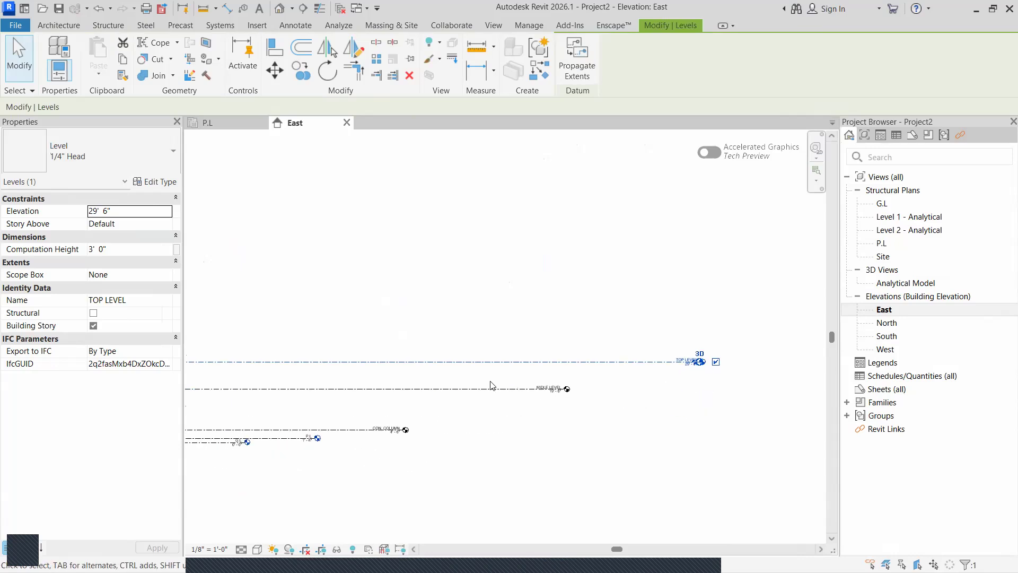
scroll(484, 424, down, 3)
middle_drag(484, 424, 833, 405)
scroll(685, 421, up, 3)
middle_drag(685, 423, 475, 392)
click(583, 423)
scroll(586, 425, down, 2)
scroll(631, 370, up, 6)
scroll(565, 409, down, 3)
scroll(498, 430, down, 3)
scroll(495, 484, up, 1)
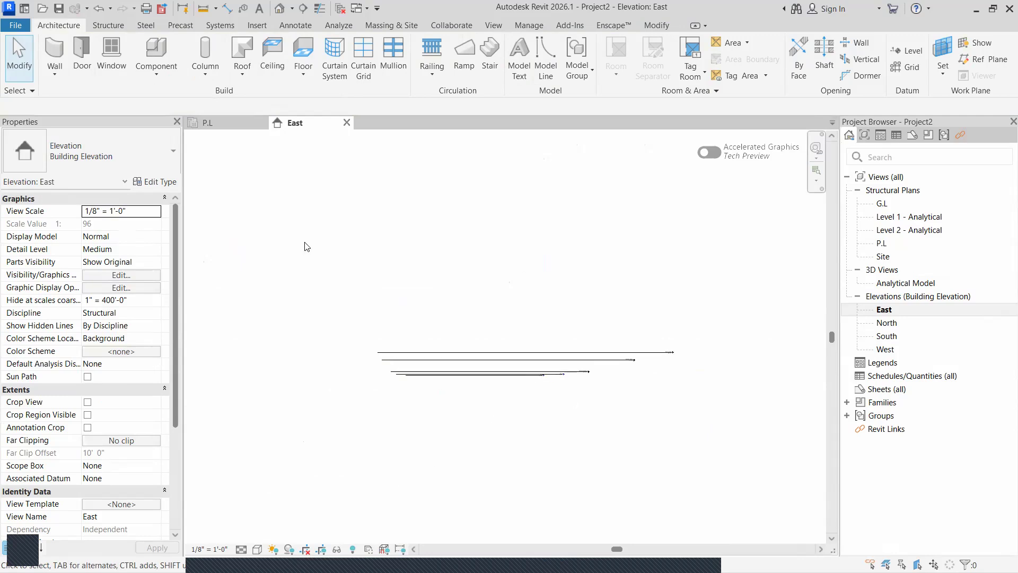
Look over the P.L structural plan and return to the East elevation to view the level heads
click(230, 123)
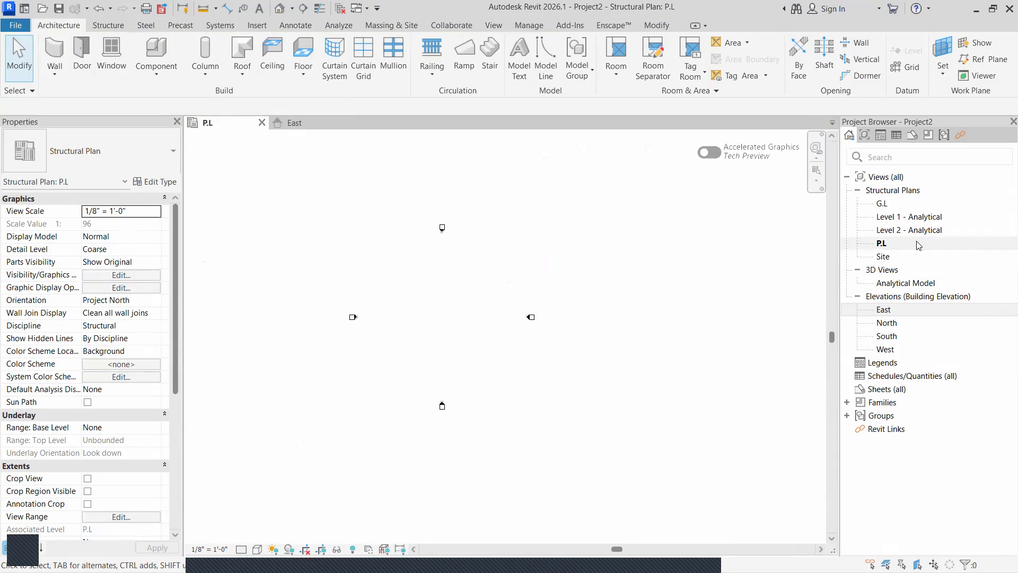
scroll(448, 303, up, 3)
middle_drag(494, 328, 534, 364)
scroll(511, 343, down, 4)
click(327, 126)
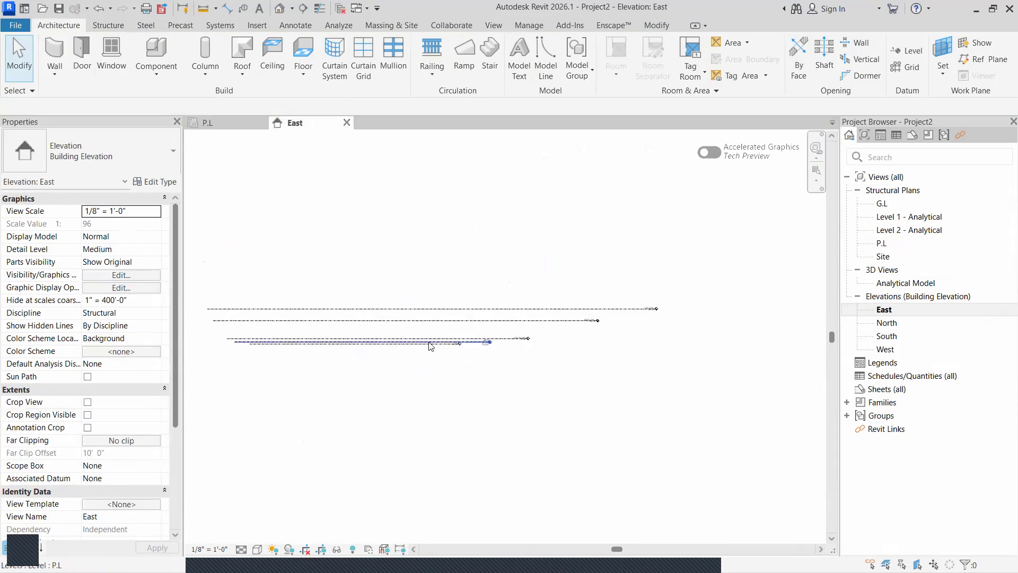
scroll(450, 351, up, 1)
scroll(435, 347, up, 2)
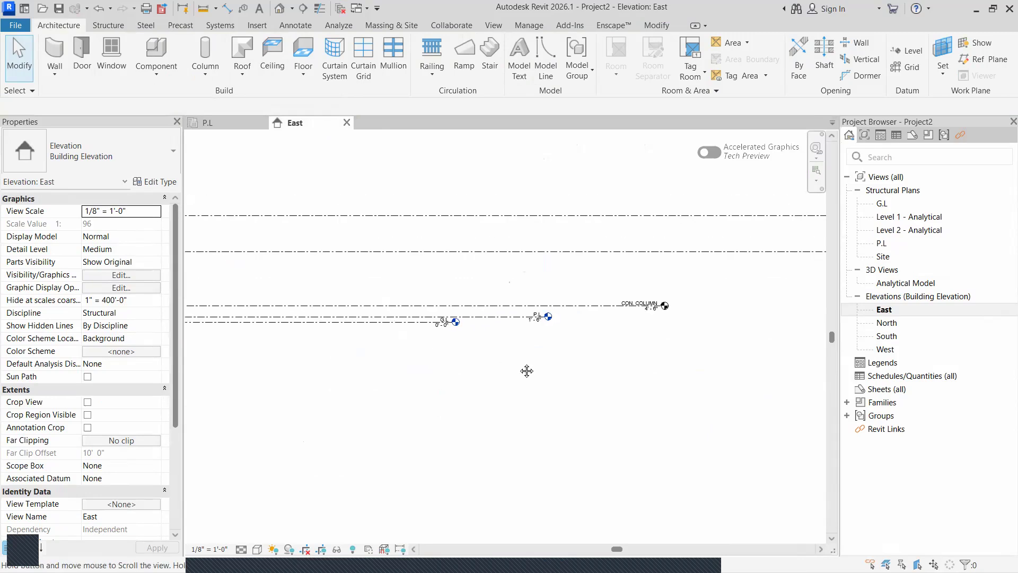
Examine the level lines and their heads around G.L, P.L and CON. COLUMN in the East elevation
scroll(620, 423, down, 3)
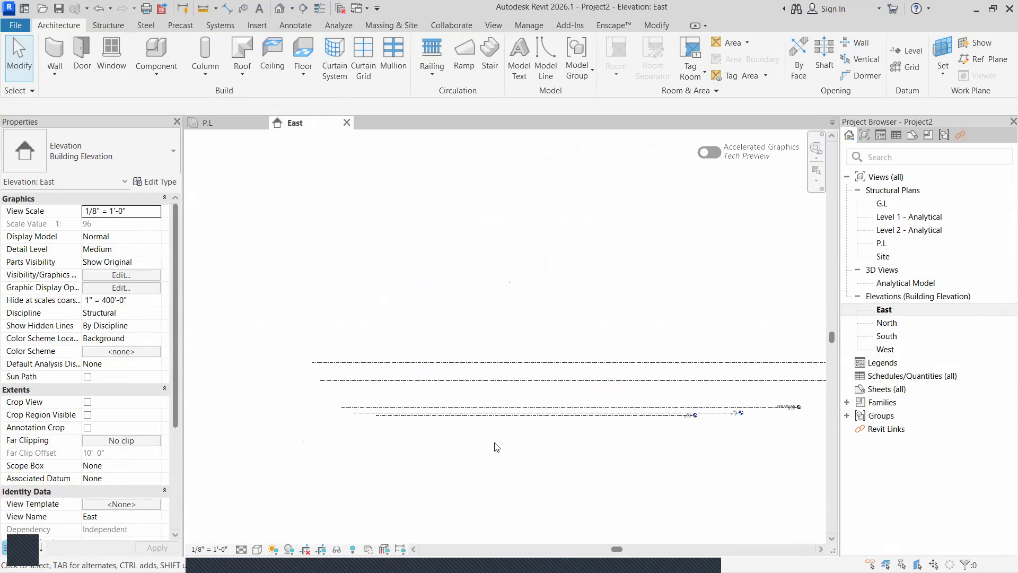
scroll(695, 428, up, 3)
middle_drag(722, 422, 690, 376)
scroll(666, 341, up, 3)
scroll(572, 382, down, 4)
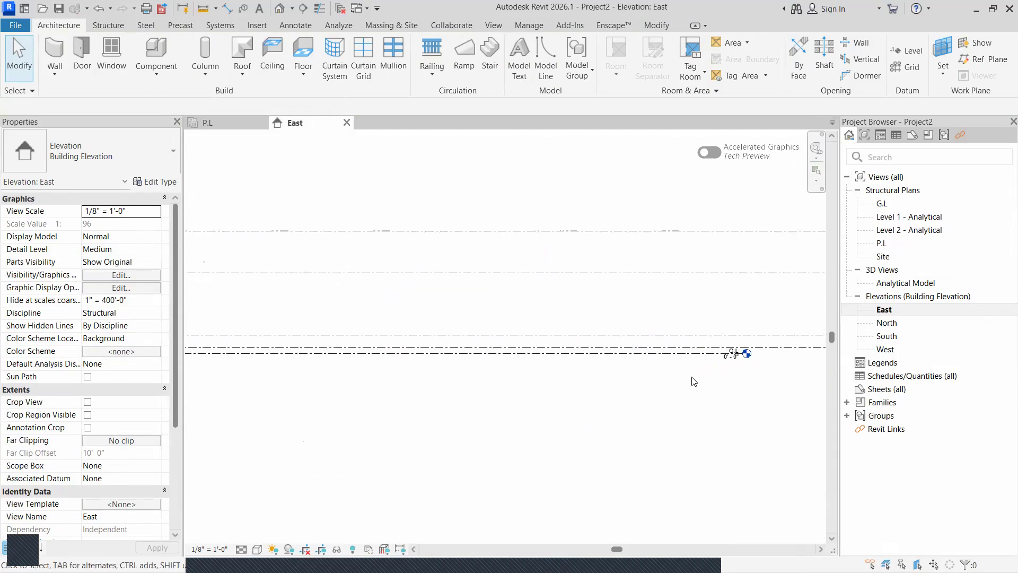
scroll(628, 374, down, 1)
middle_drag(626, 374, 604, 400)
middle_drag(475, 408, 628, 393)
scroll(643, 414, down, 1)
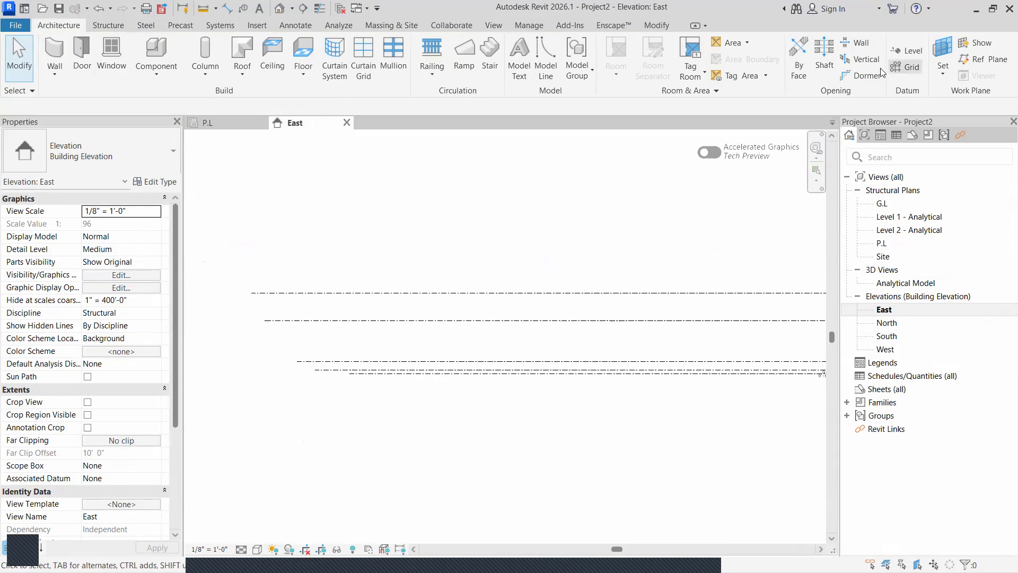
Draw a new level about 10' below G.L, ending just beyond the P.L level head
click(898, 50)
scroll(345, 408, up, 4)
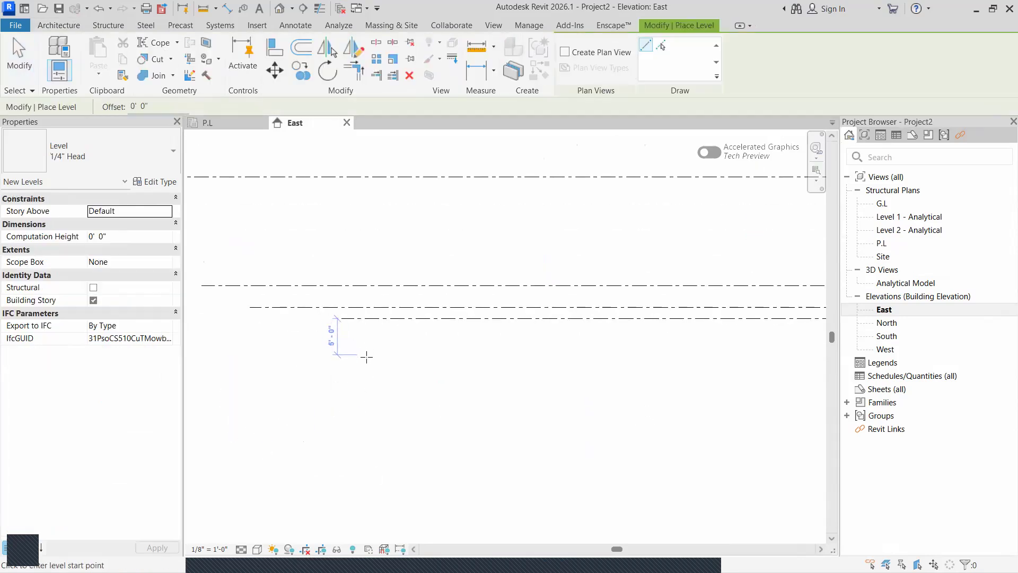
click(369, 391)
middle_drag(483, 412, 260, 401)
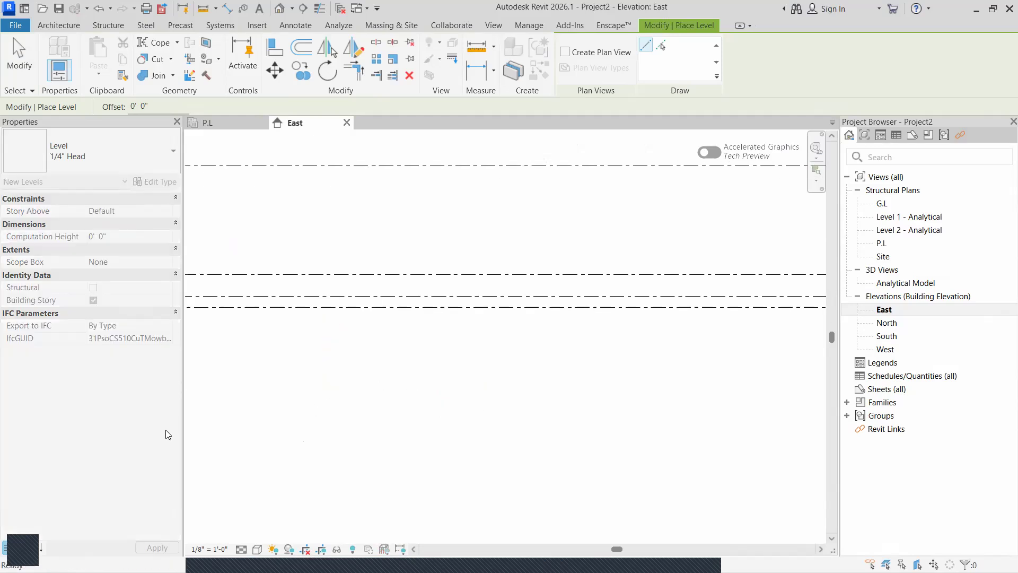
scroll(413, 424, down, 2)
middle_drag(430, 436, 251, 442)
scroll(483, 409, down, 4)
middle_drag(555, 418, 473, 429)
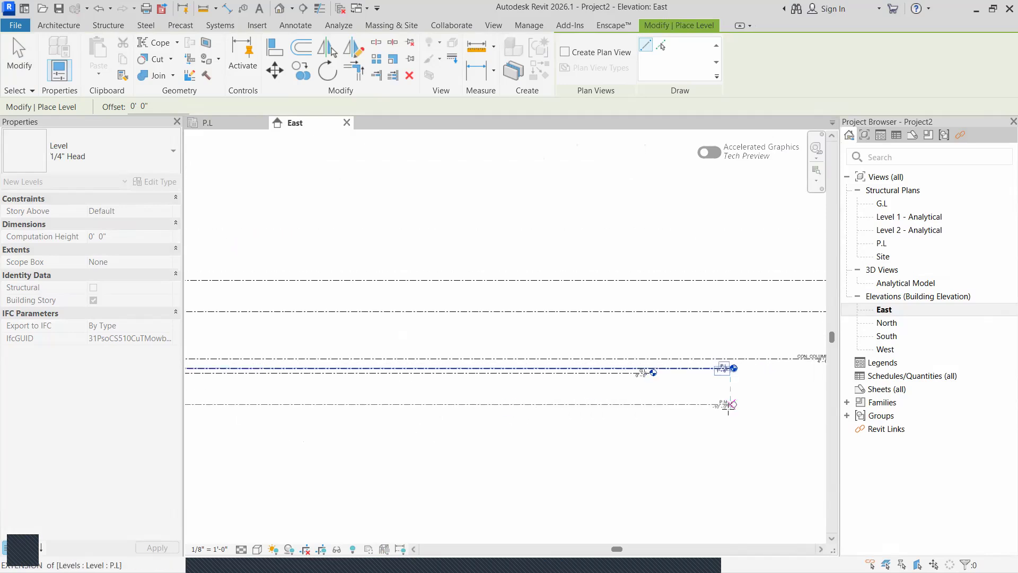
click(763, 405)
key(Escape)
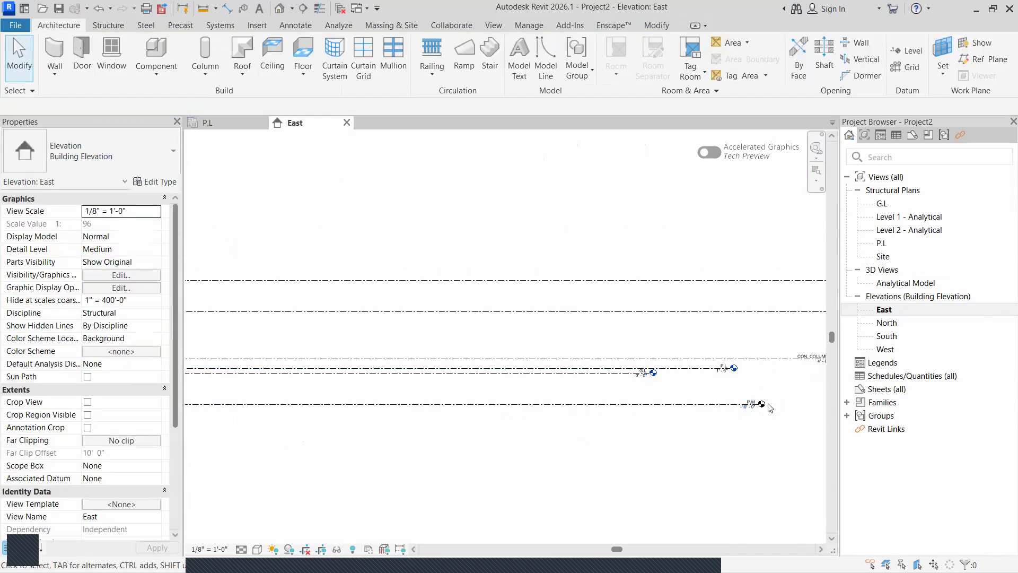
Rename the new lowest level as FOOTING LEVEL
scroll(763, 405, up, 4)
middle_drag(462, 394, 256, 392)
middle_drag(600, 404, 415, 390)
scroll(416, 391, down, 1)
scroll(415, 391, up, 1)
scroll(415, 391, up, 2)
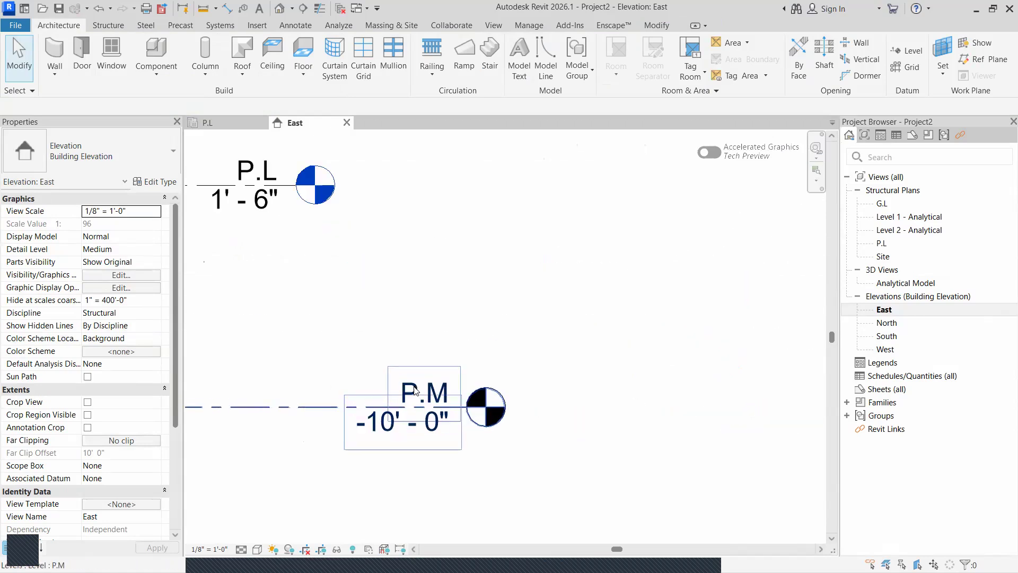
click(415, 391)
click(416, 391)
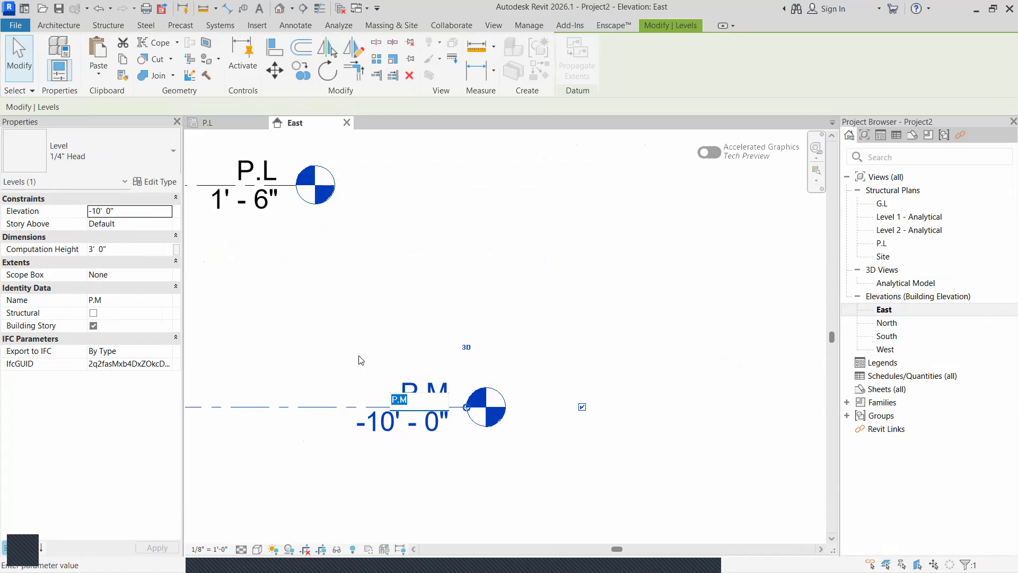
text(FOOTING LEVEL)
key(Return)
scroll(364, 320, down, 5)
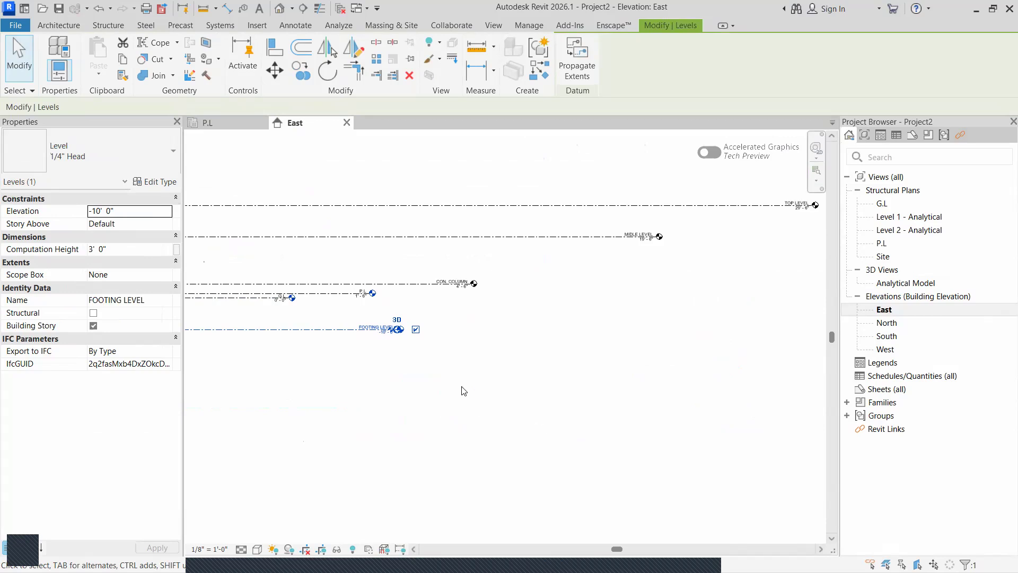
Draw another level about 7' below FOOTING LEVEL, extending beyond its level head
scroll(461, 391, down, 1)
scroll(474, 404, up, 1)
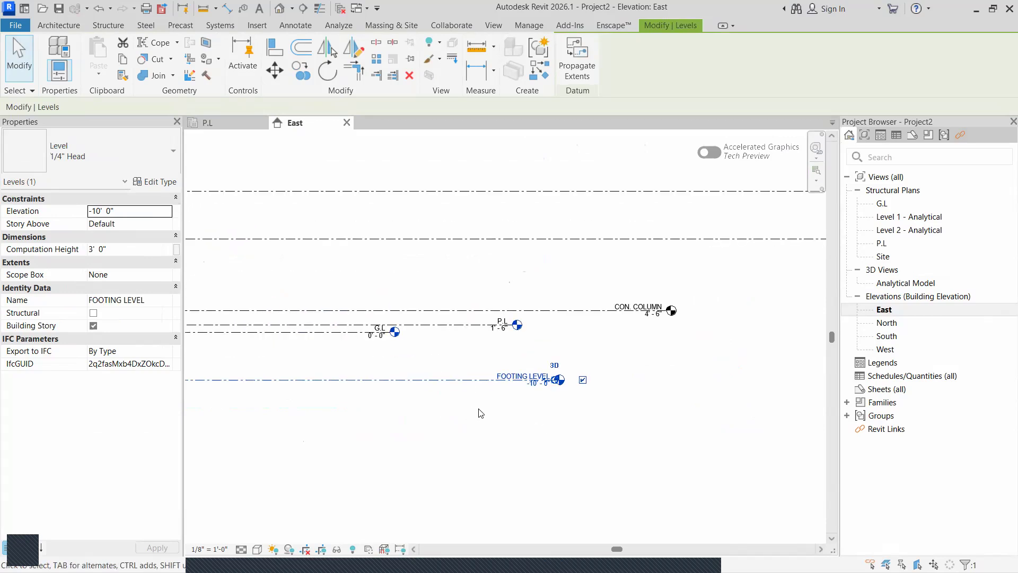
middle_drag(478, 408, 594, 430)
scroll(473, 438, down, 1)
middle_drag(509, 429, 531, 423)
scroll(475, 432, down, 2)
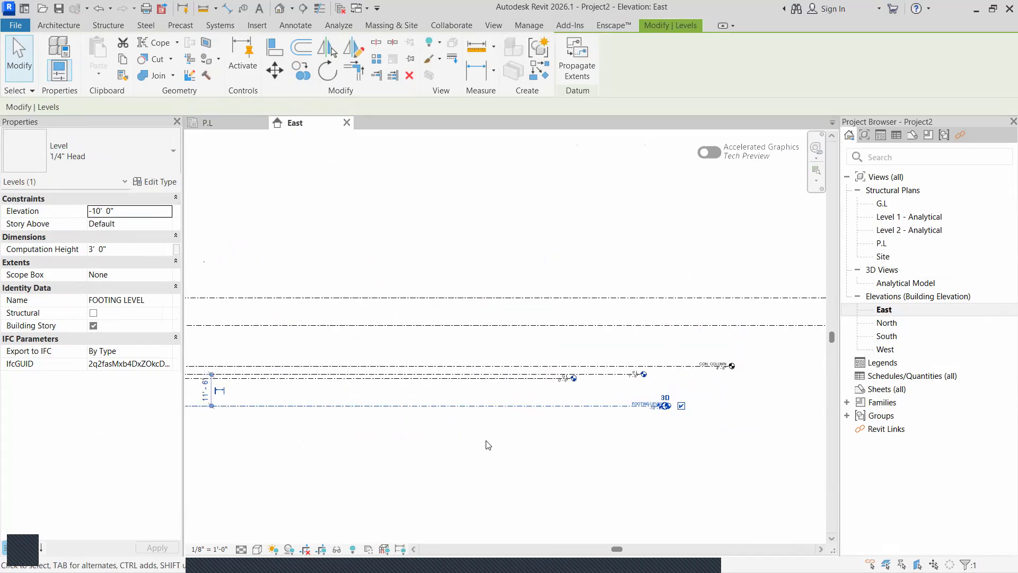
click(108, 25)
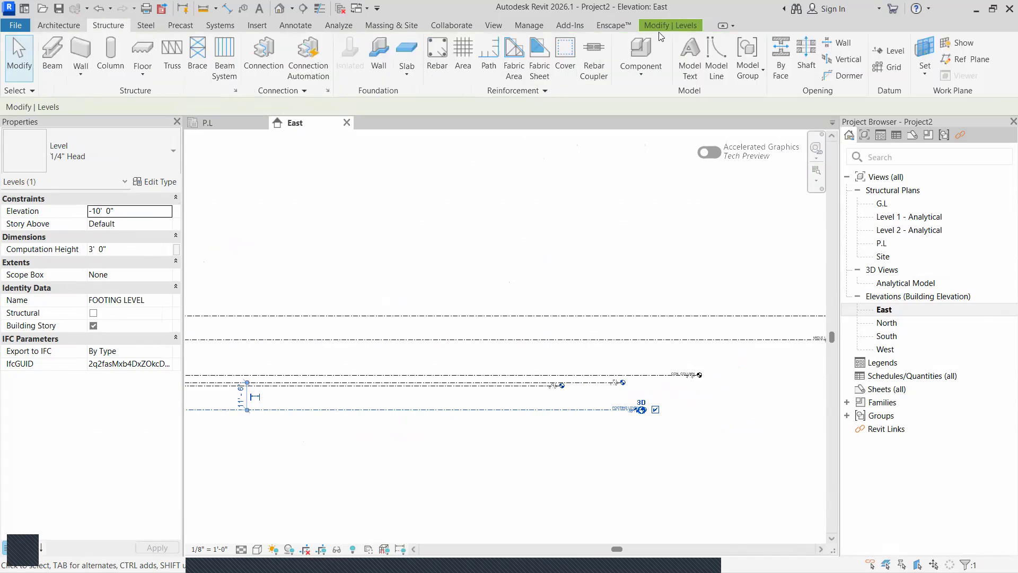
click(893, 51)
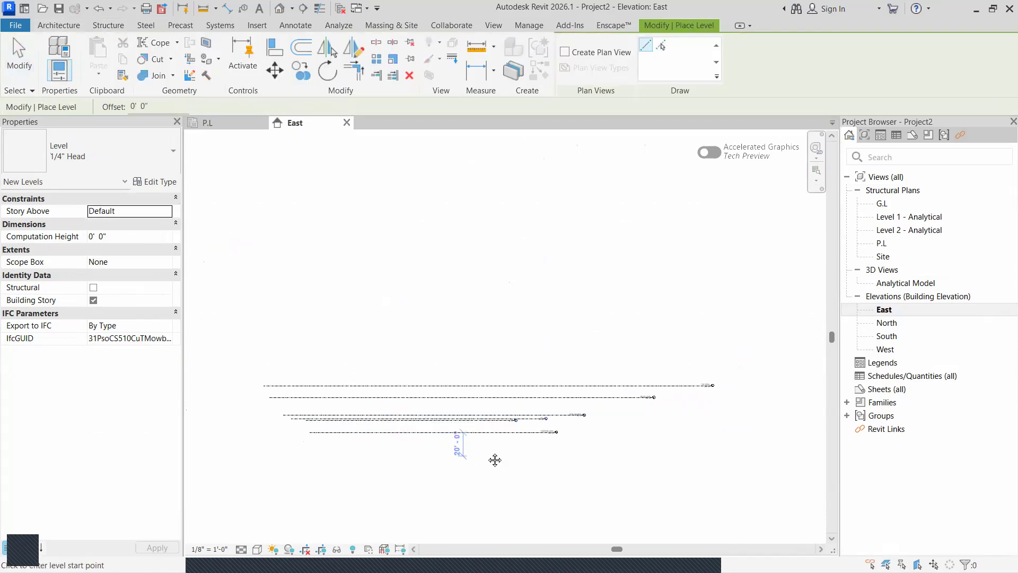
scroll(371, 424, up, 2)
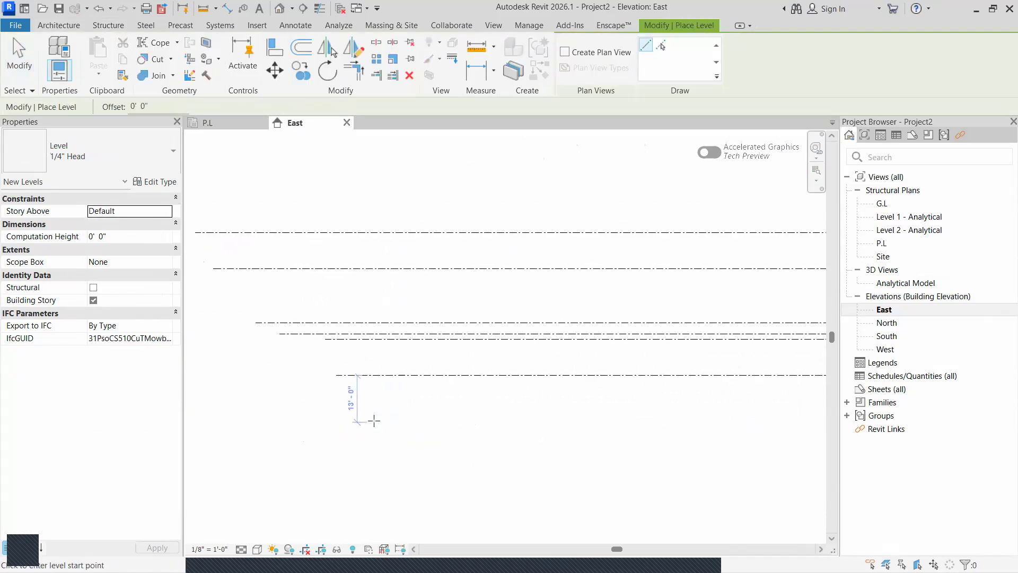
click(294, 399)
scroll(456, 404, down, 3)
middle_drag(456, 404, 255, 405)
key(Escape)
key(Escape)
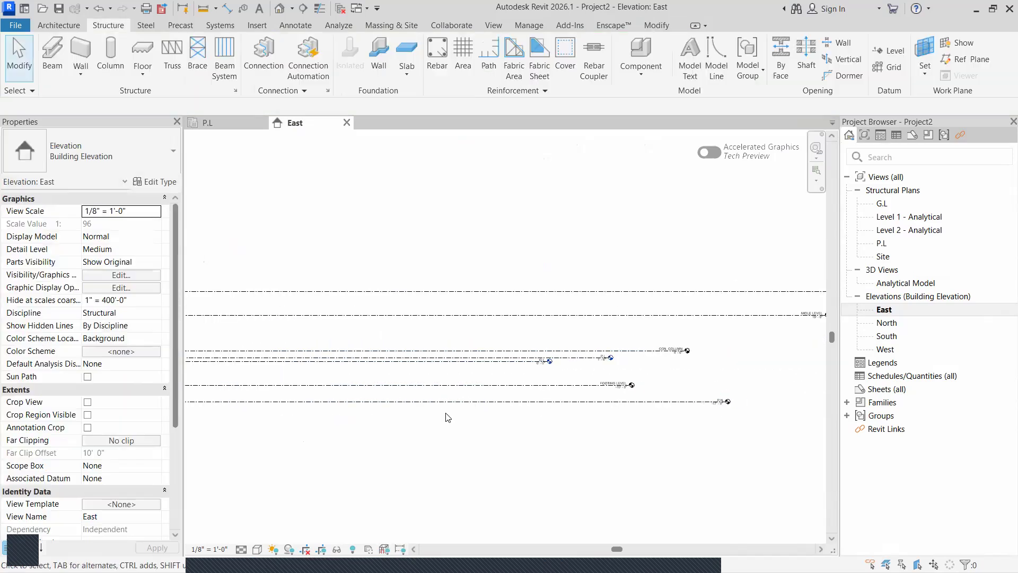
Set the lowest level's distance below FOOTING LEVEL to 1'5"
click(446, 404)
scroll(399, 404, up, 1)
middle_drag(399, 405, 755, 407)
scroll(378, 398, up, 3)
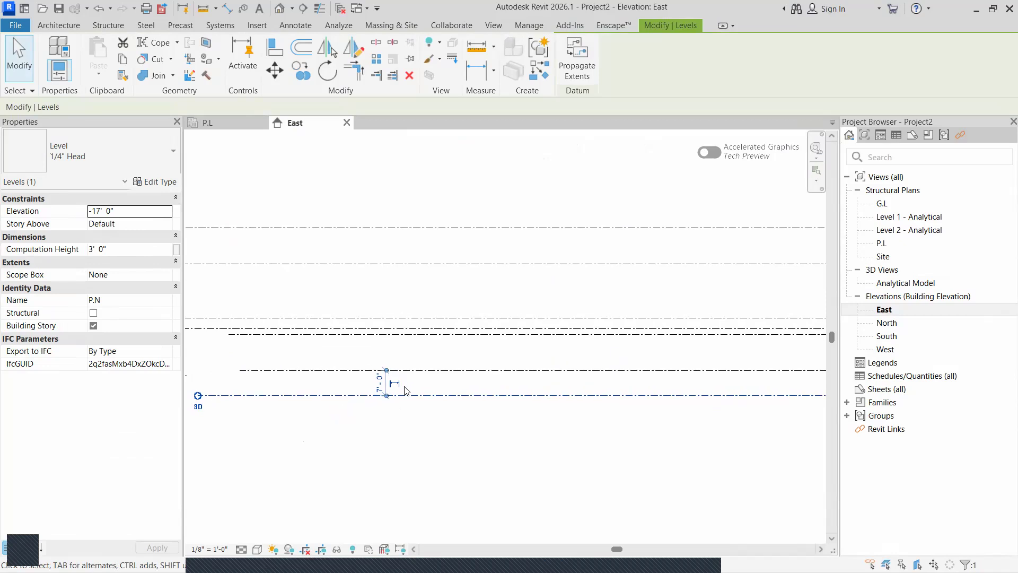
click(386, 383)
text(1'5")
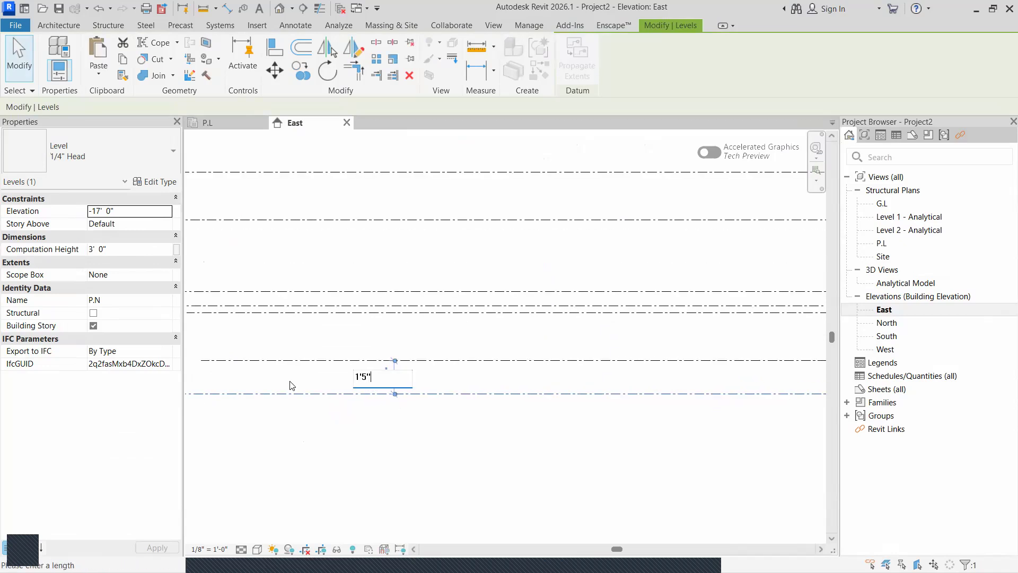
key(Return)
scroll(487, 444, down, 4)
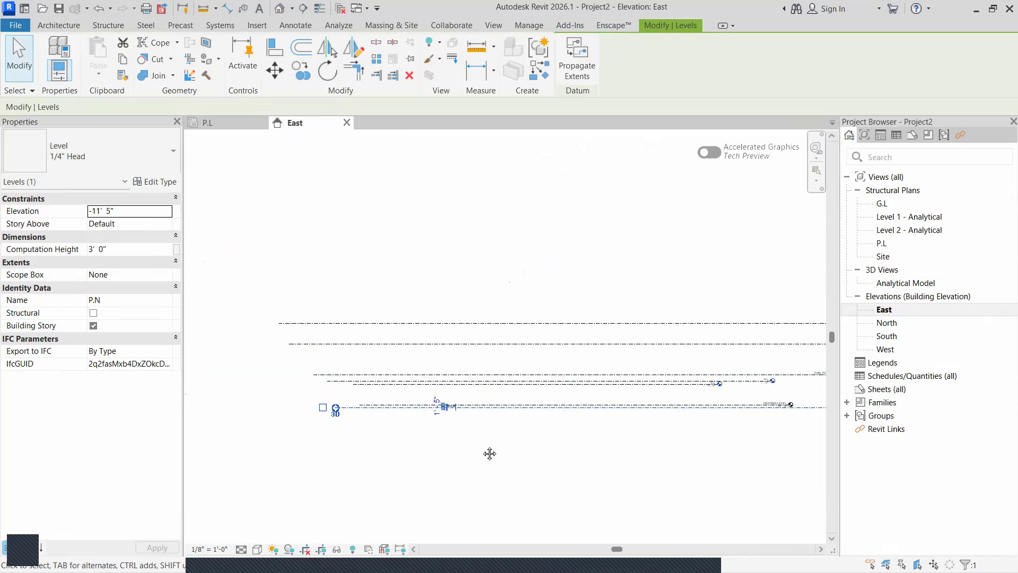
Rename the level directly below FOOTING LEVEL as FOOTING PPC CON
key(Escape)
scroll(729, 407, up, 5)
click(557, 375)
click(555, 376)
text(FOOTING)
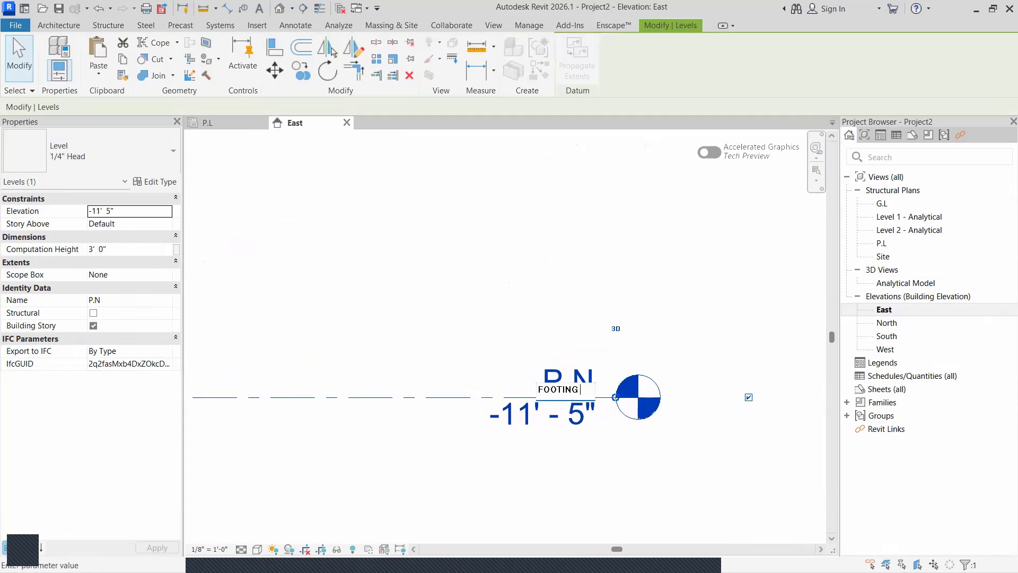
text( PPC CON)
key(Return)
scroll(560, 375, down, 5)
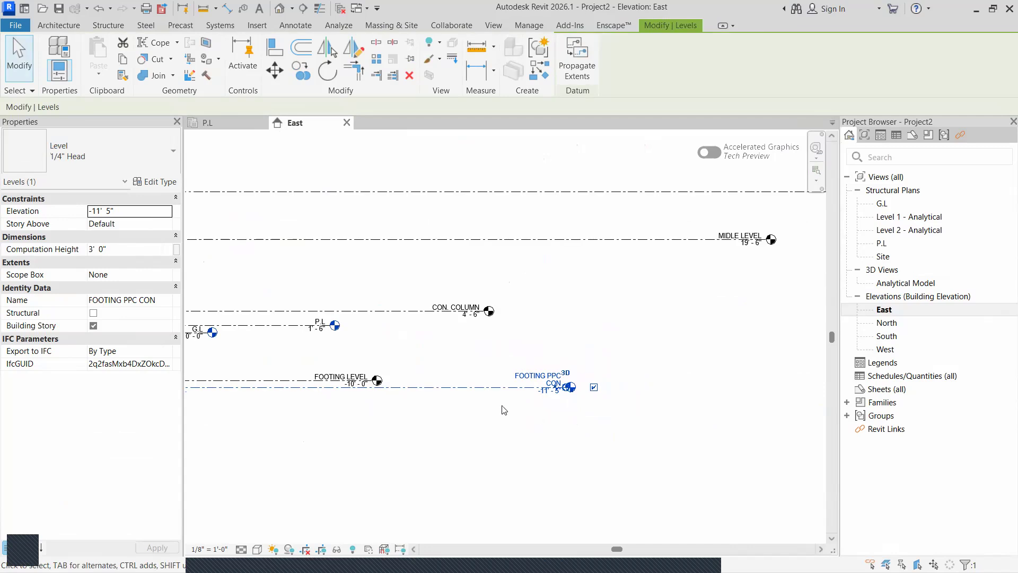
scroll(510, 420, down, 2)
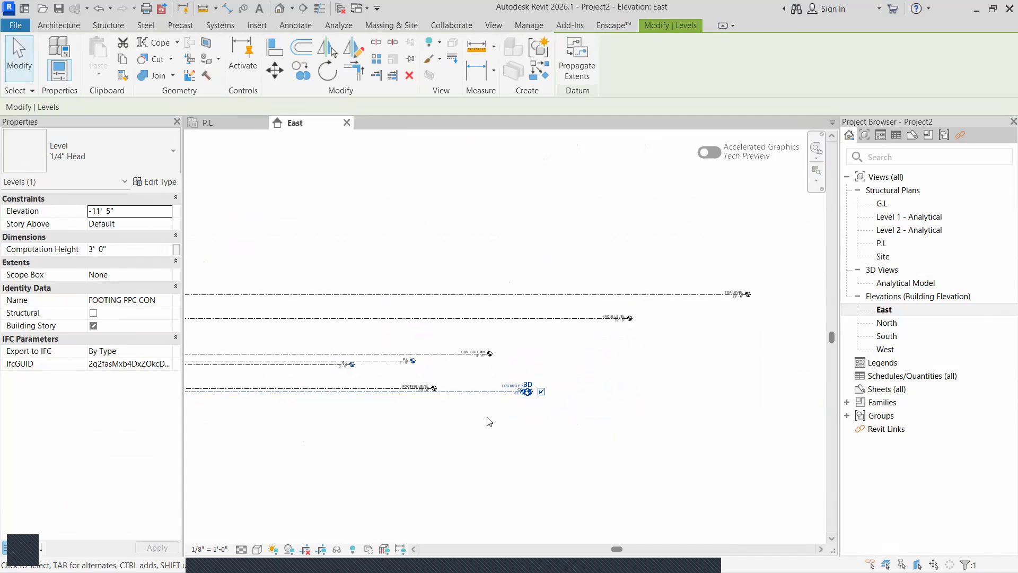
Check the P.L structural plan, return to the East elevation and deselect the FOOTING PPC CON level
scroll(596, 432, up, 2)
scroll(466, 406, down, 2)
click(221, 123)
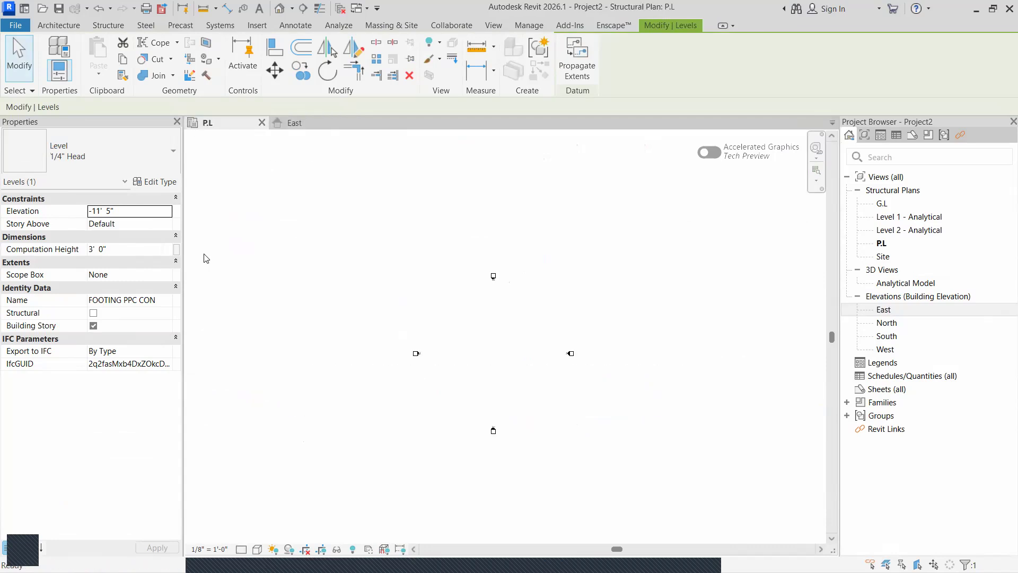
click(295, 122)
scroll(406, 404, down, 2)
scroll(406, 404, up, 4)
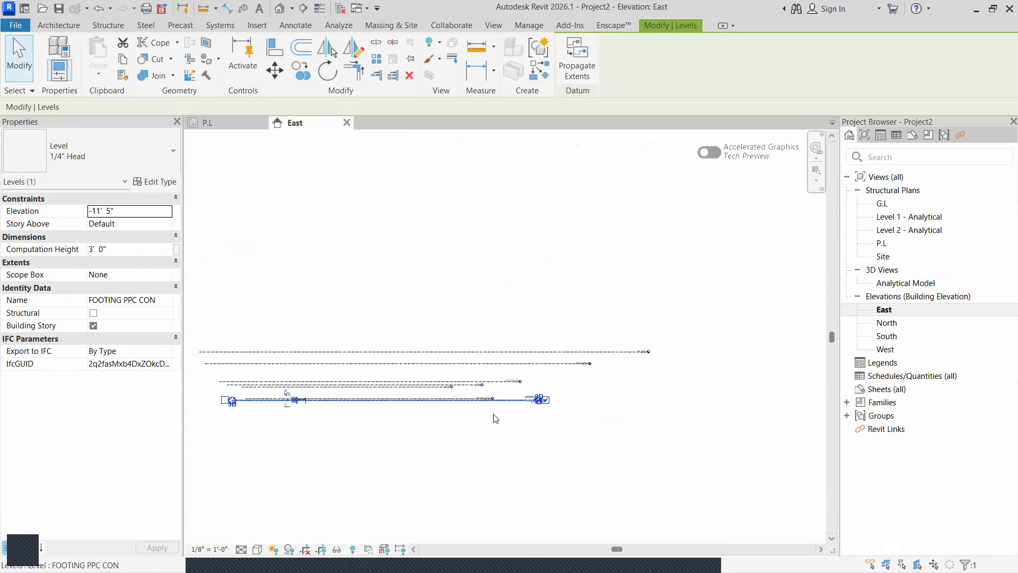
click(493, 416)
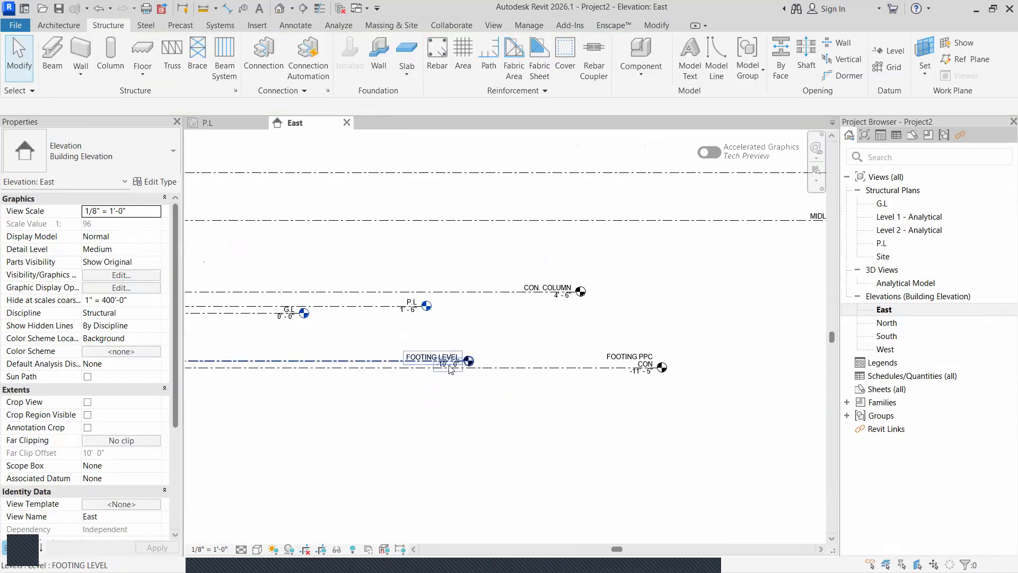
Examine the G.L, P.L and footing levels in the East elevation, with a brief look at the P.L structural plan
scroll(387, 379, up, 2)
scroll(386, 379, down, 2)
scroll(387, 379, up, 2)
middle_drag(386, 379, 668, 372)
scroll(663, 372, down, 2)
scroll(537, 333, up, 1)
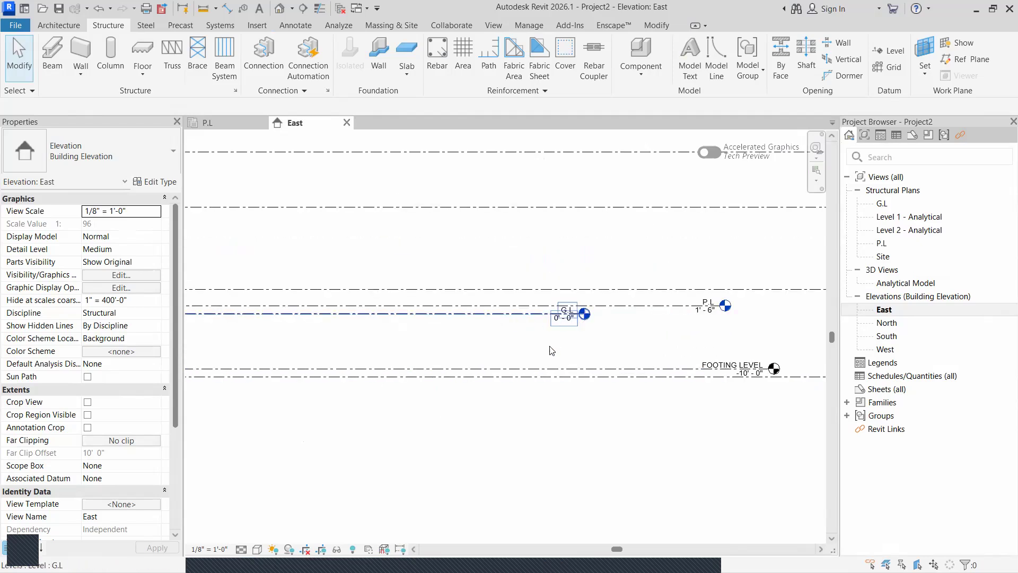
scroll(562, 365, down, 1)
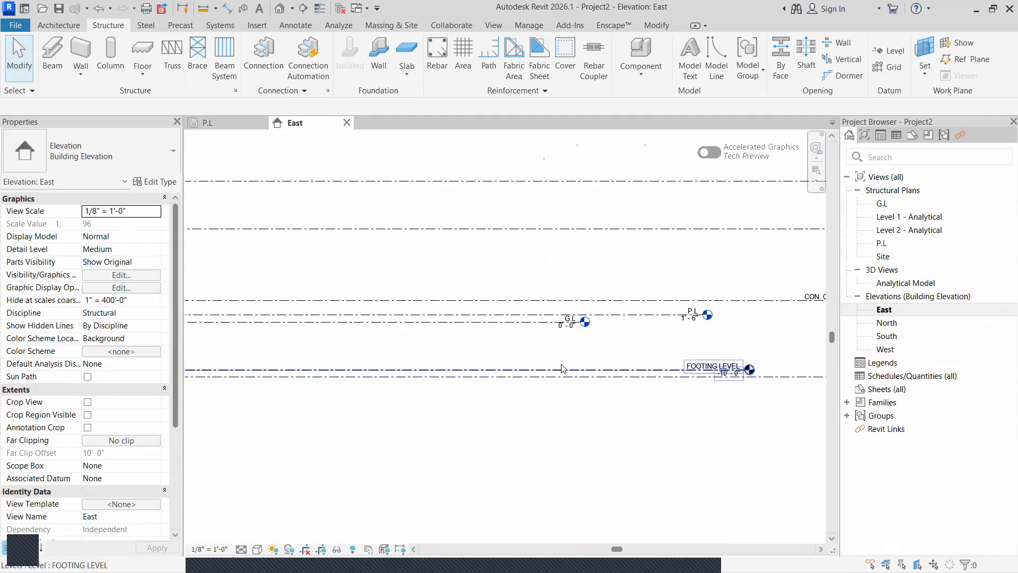
scroll(562, 366, down, 2)
scroll(568, 379, up, 2)
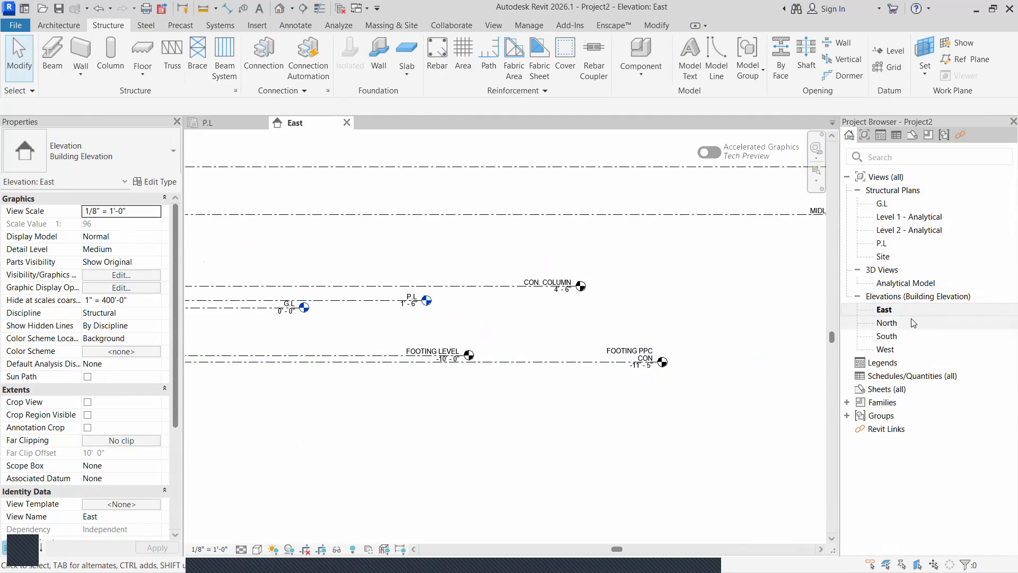
scroll(557, 332, down, 2)
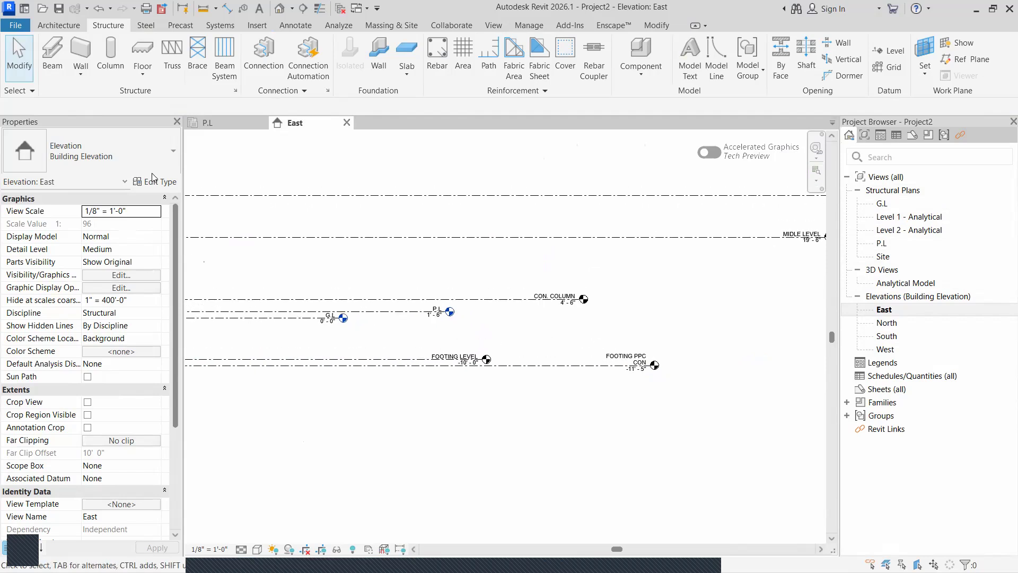
click(234, 126)
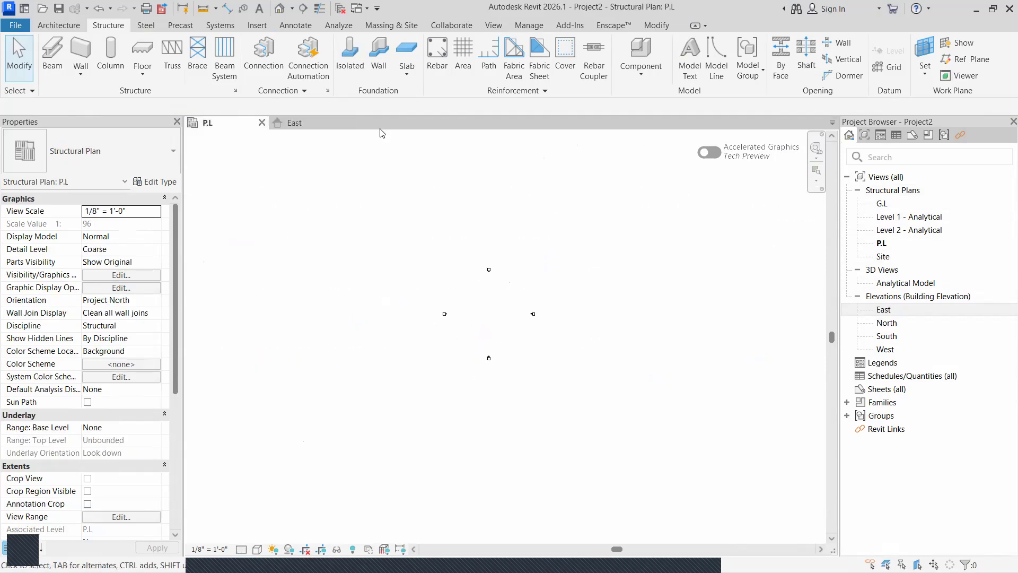
click(316, 124)
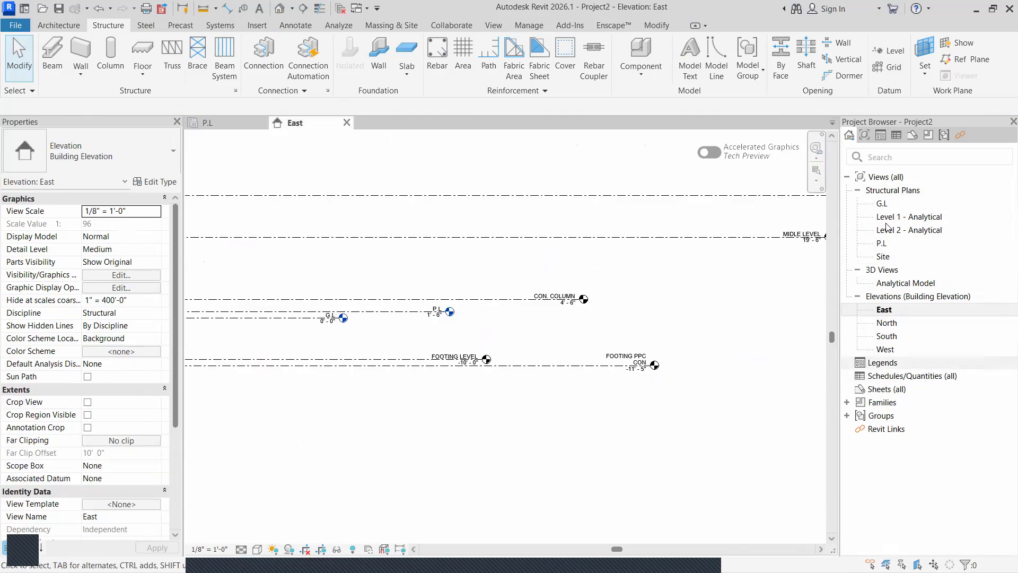
Collapse the Structural Plans, 3D Views and Elevations groups in the project's view list
click(858, 190)
click(869, 204)
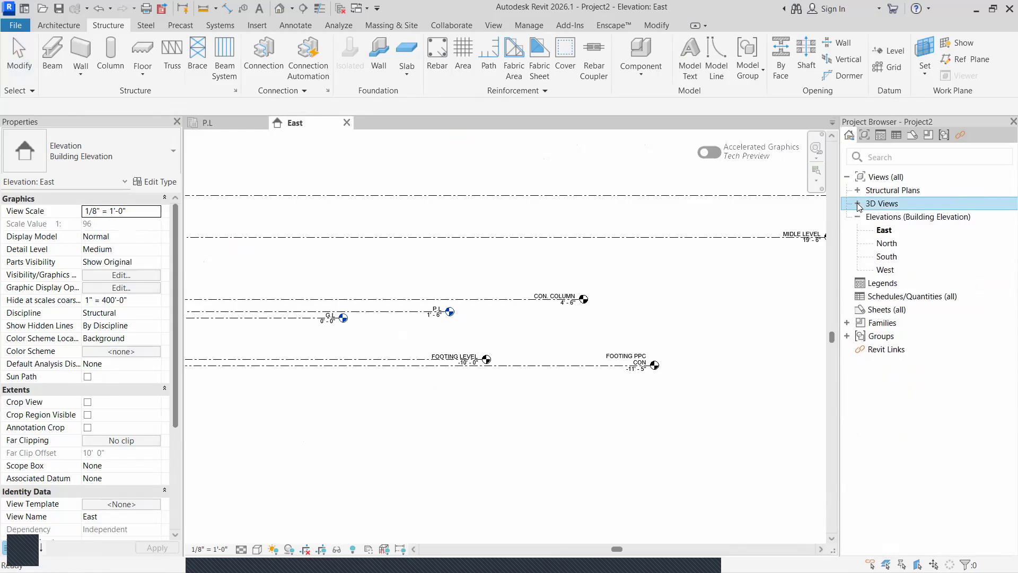
click(859, 218)
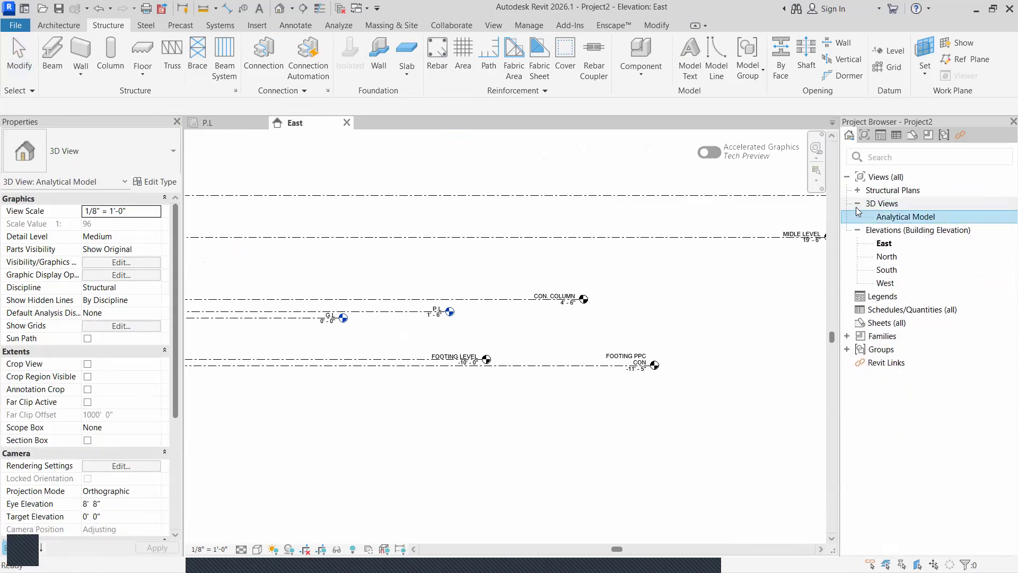
click(858, 203)
click(857, 217)
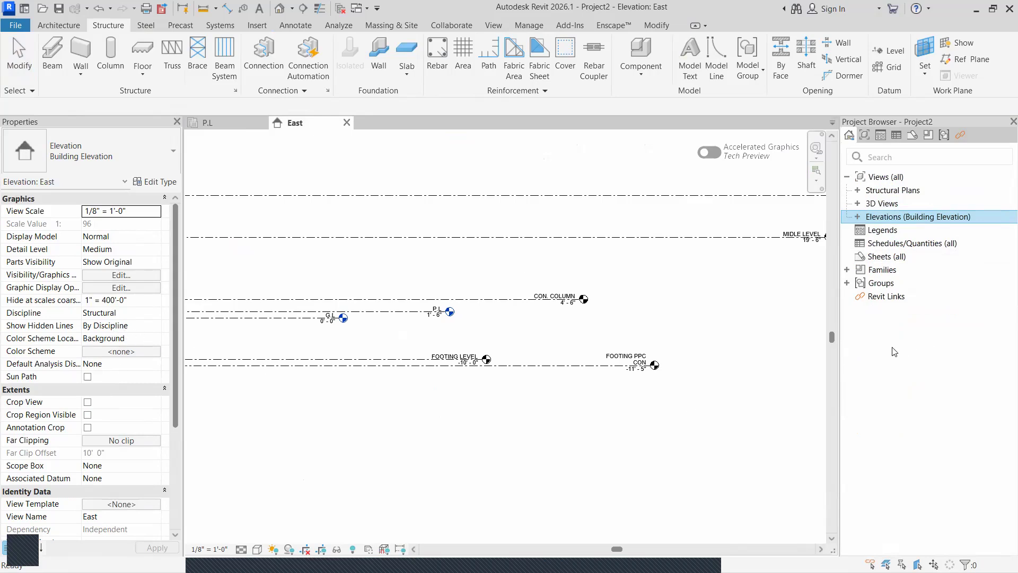
scroll(608, 335, down, 3)
click(661, 350)
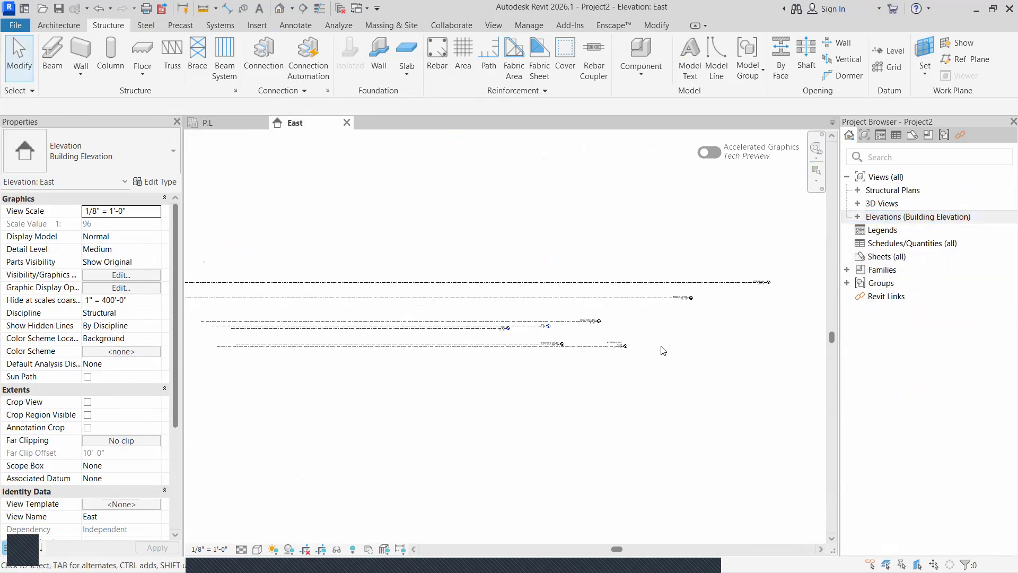
Create a new structural plan view for TOP LEVEL
click(493, 25)
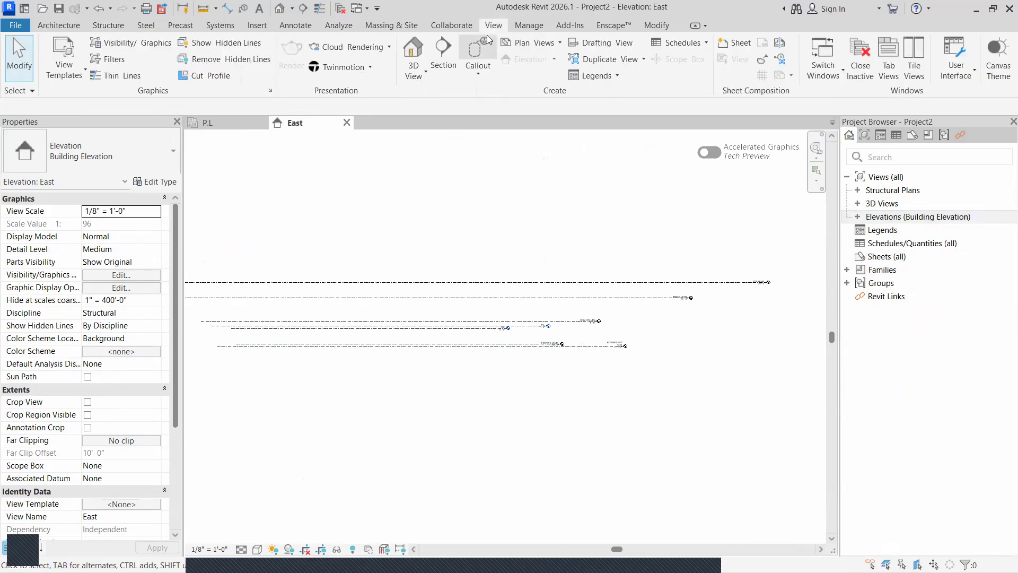
click(555, 43)
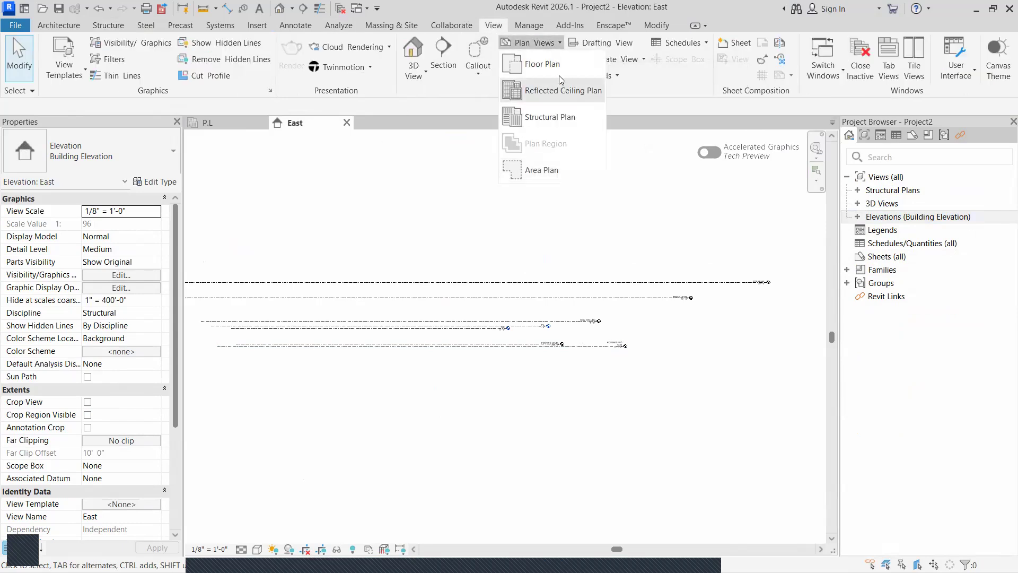
click(552, 116)
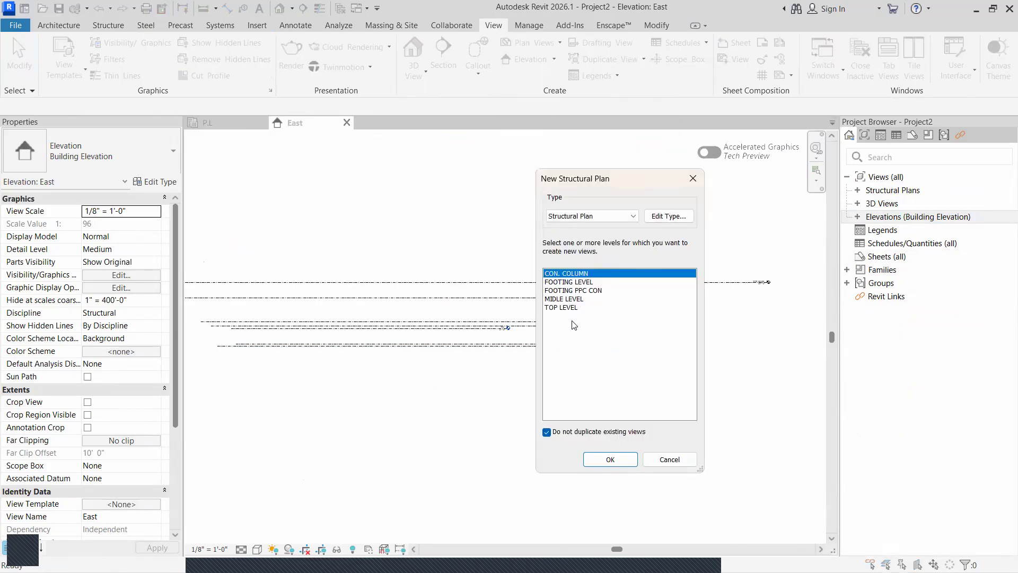
shift+click(573, 299)
click(564, 308)
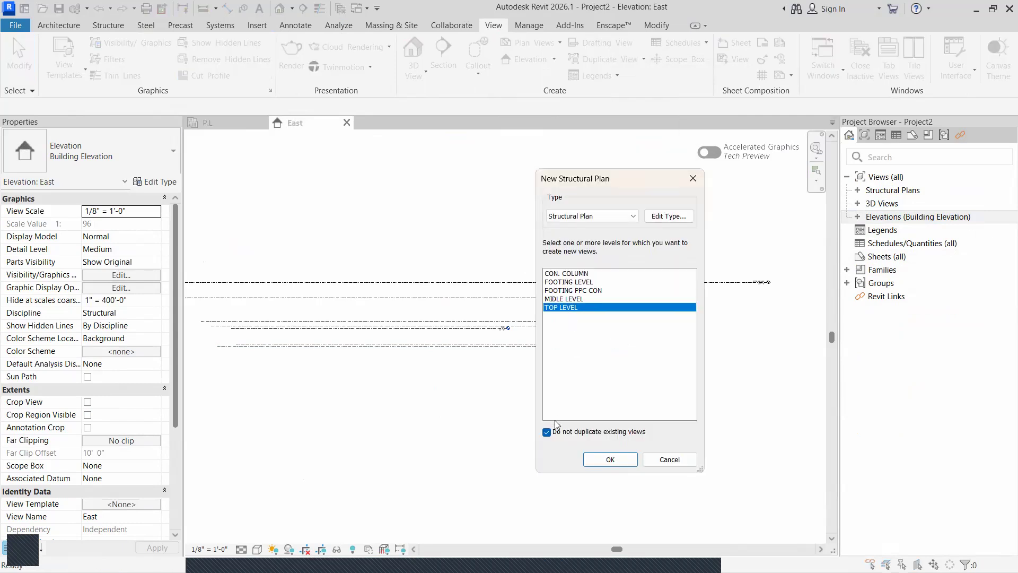
click(610, 459)
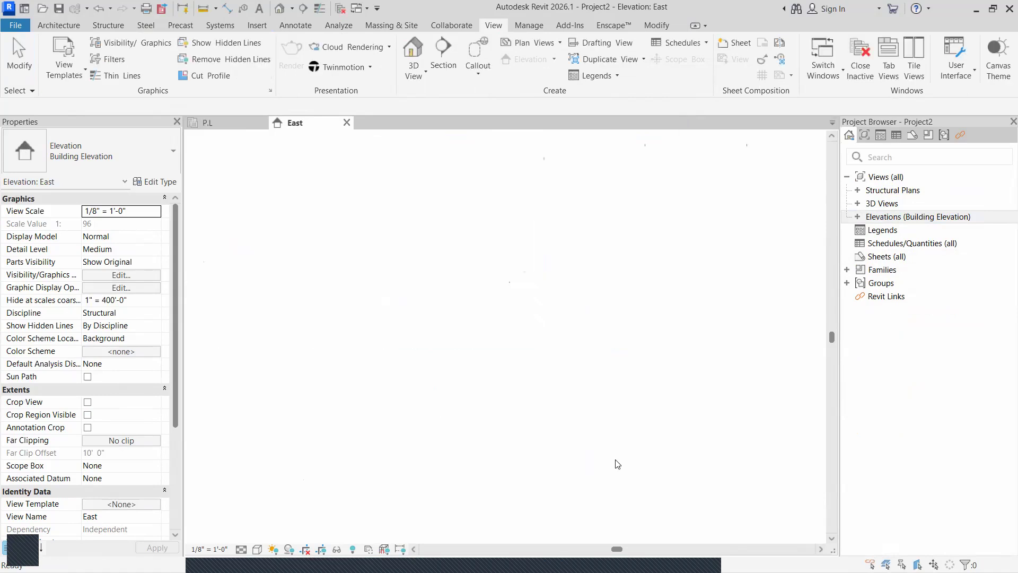
Expand the Structural Plans group and look through the 3D Views and Elevations groups in the project's view list
click(893, 190)
click(858, 190)
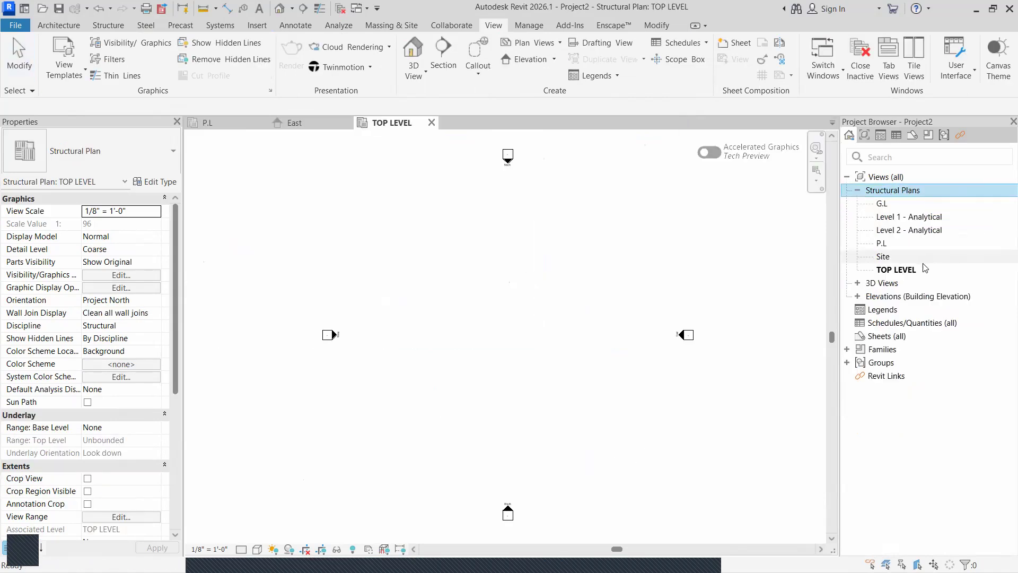
click(857, 283)
click(857, 282)
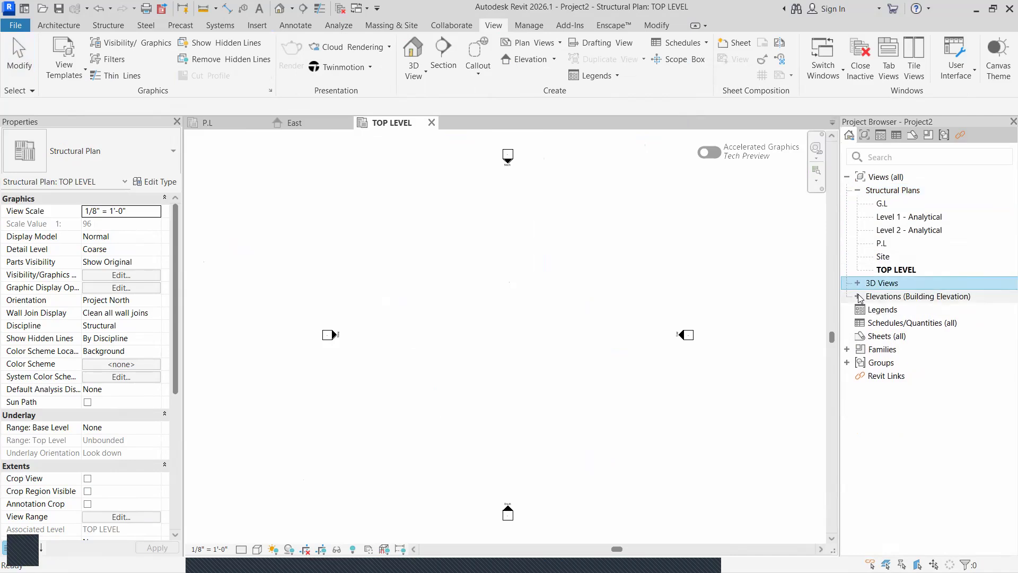
click(859, 296)
click(857, 296)
click(858, 283)
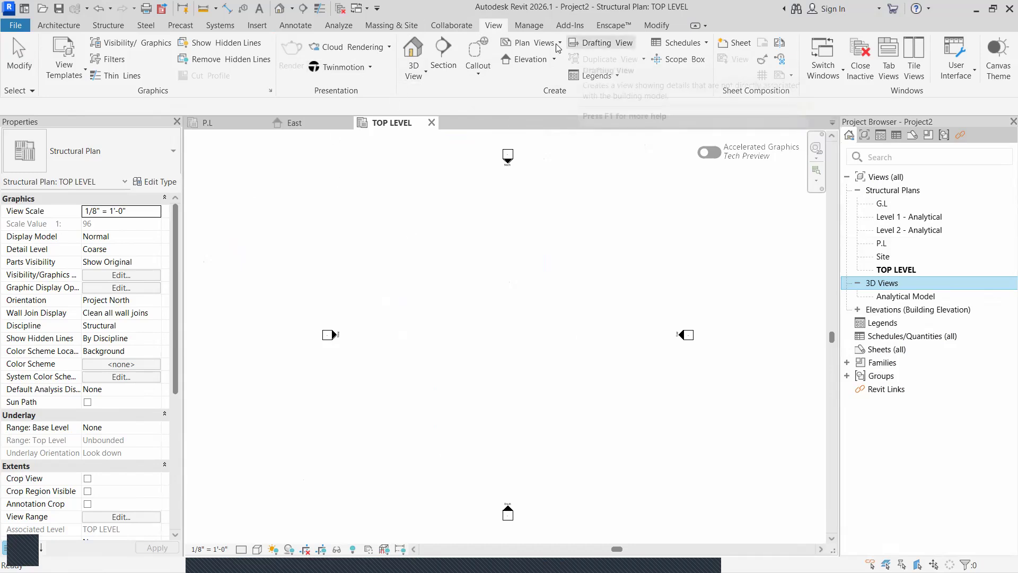
Create floor plan views for all levels from CON. COLUMN to TOP LEVEL, with Do not duplicate existing views turned off
click(526, 43)
click(531, 63)
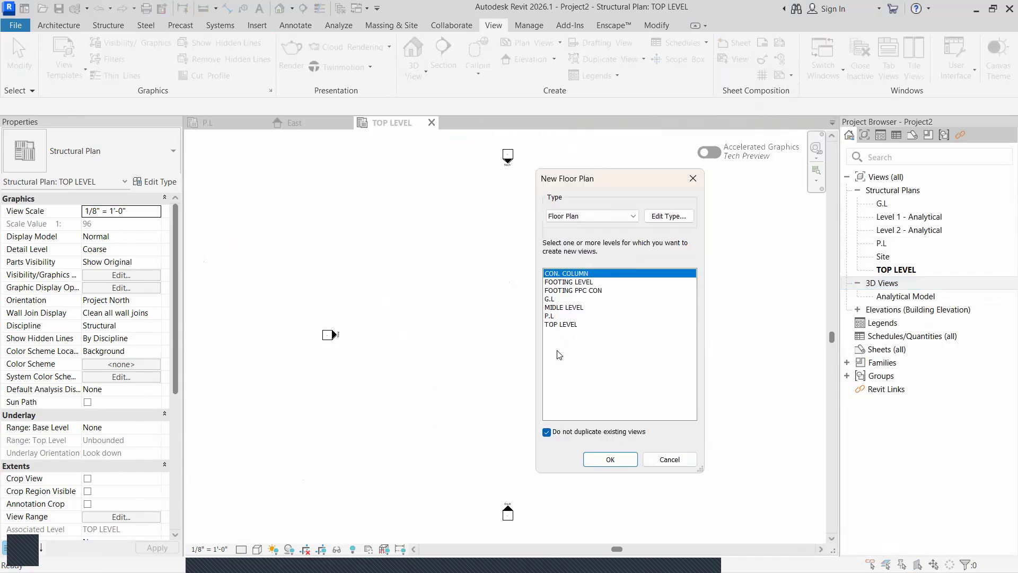
click(546, 433)
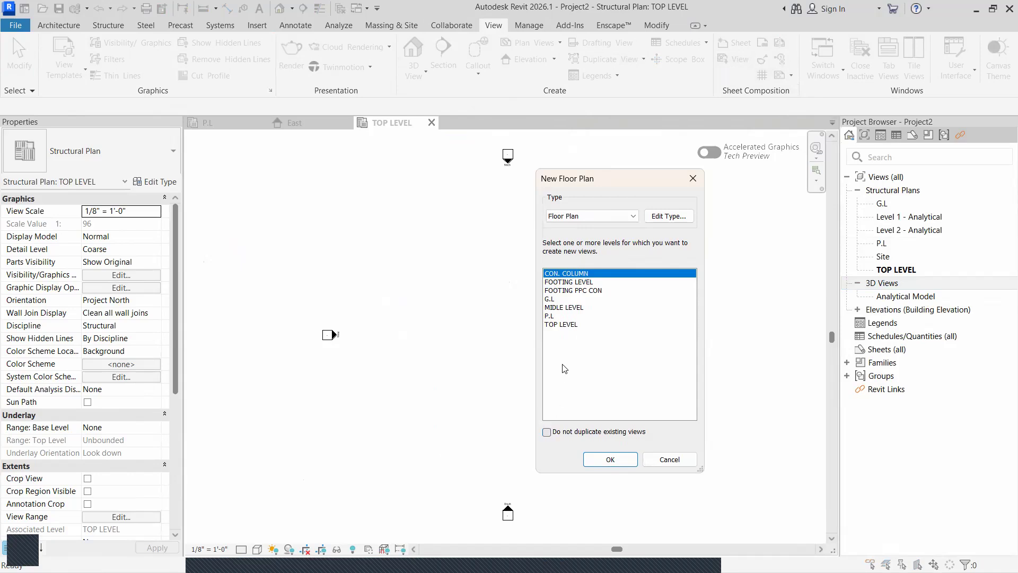
click(565, 316)
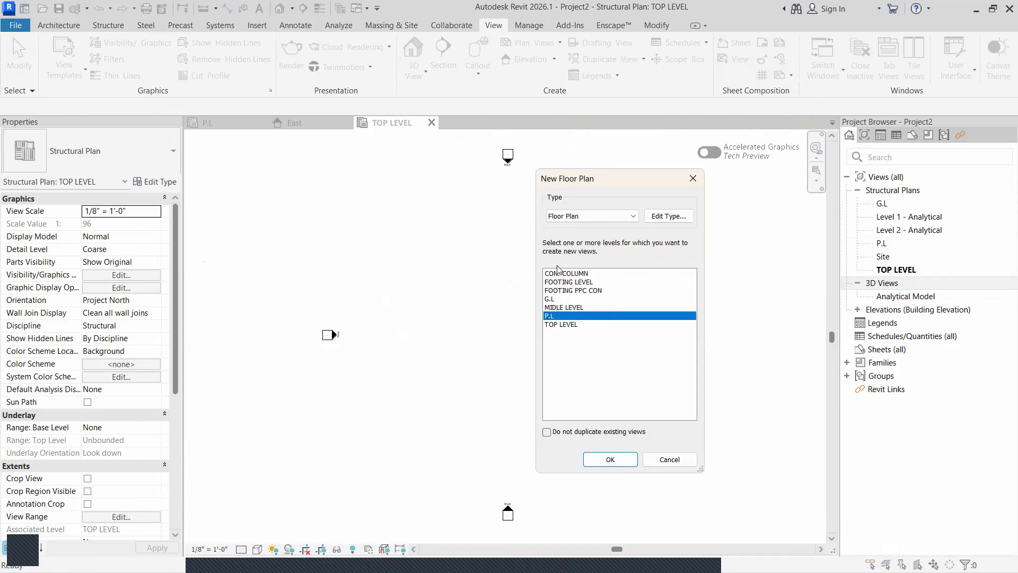
click(553, 273)
shift+click(566, 325)
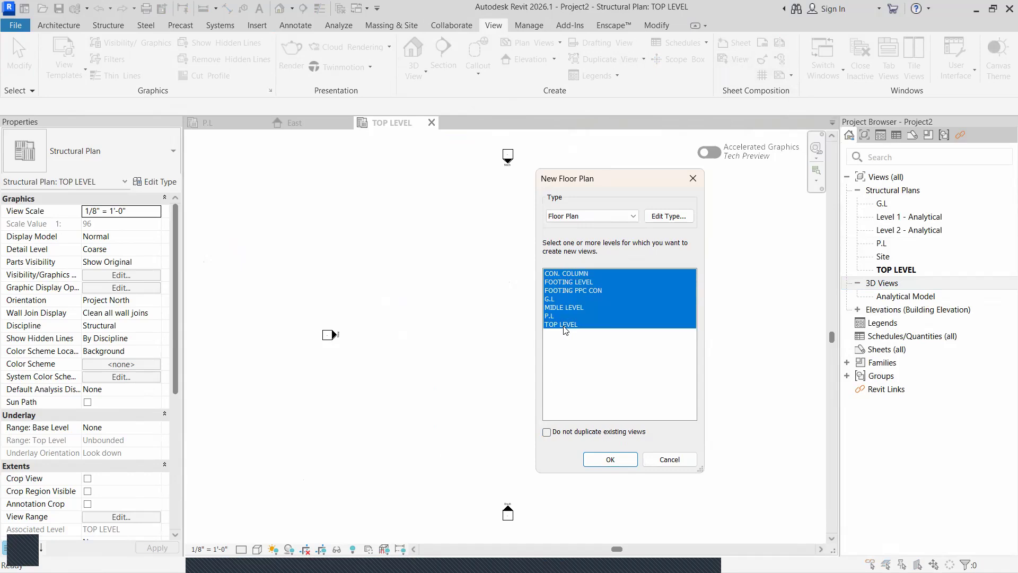
click(610, 459)
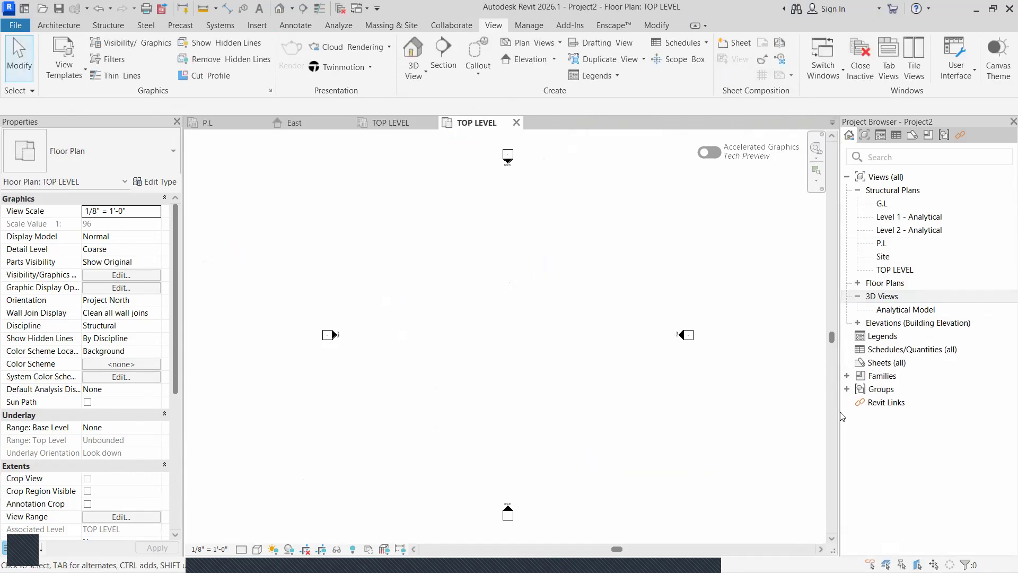
Expand the Floor Plans group in the project's view list and open the FOOTING LEVEL floor plan
double_click(883, 283)
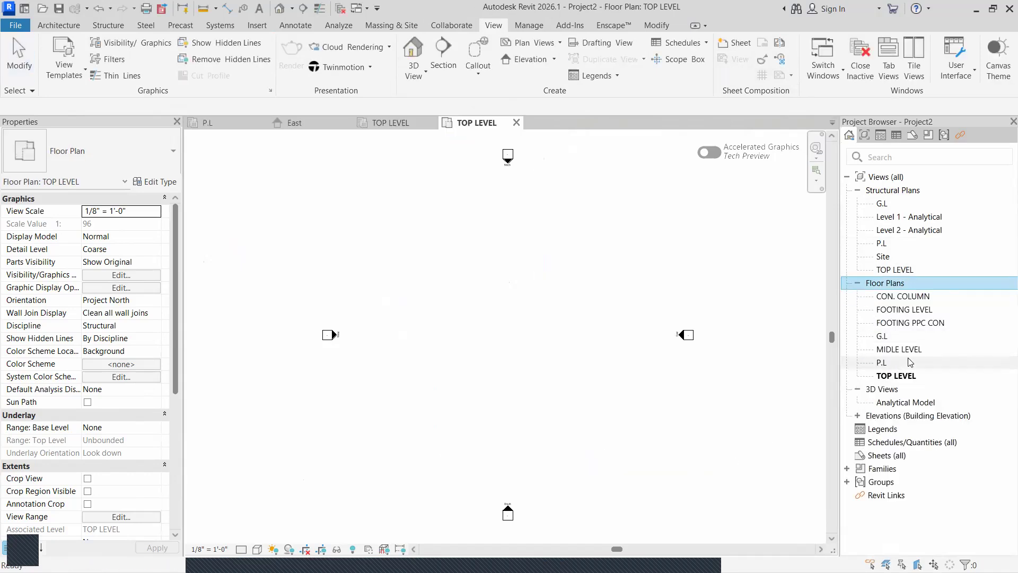
scroll(566, 350, down, 1)
click(523, 379)
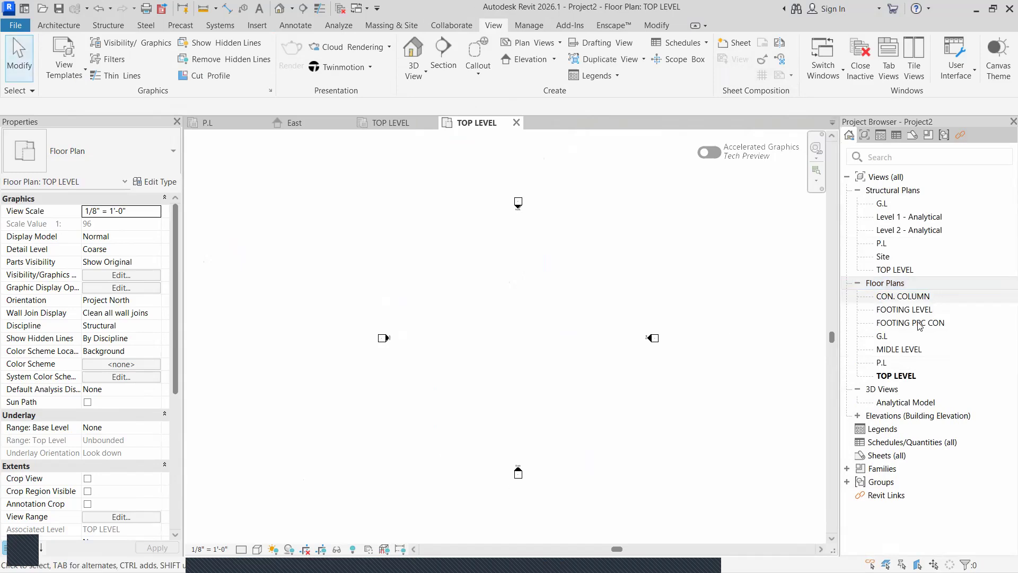
double_click(905, 310)
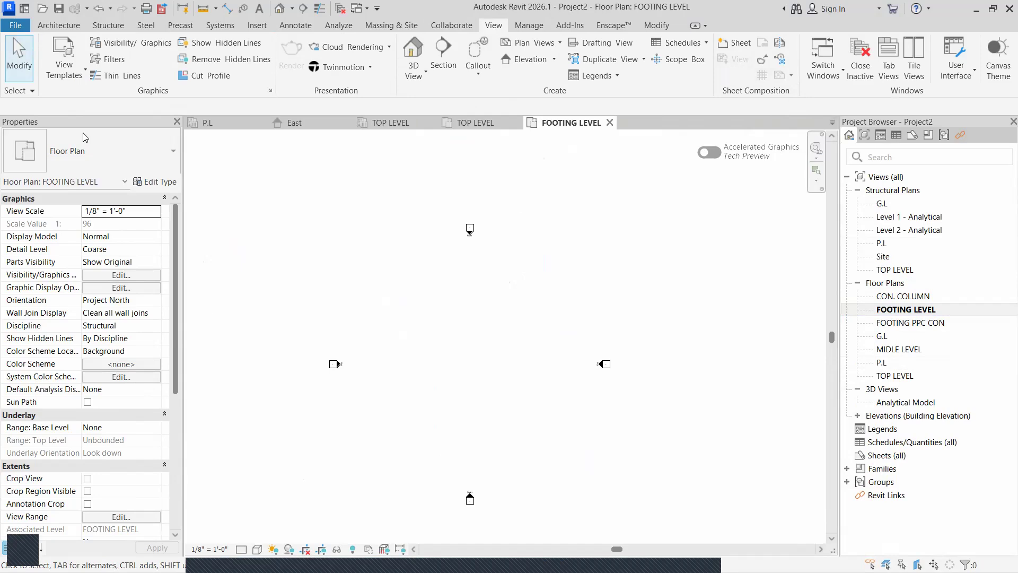
Draw a horizontal grid line across the FOOTING LEVEL plan, just south of the north elevation marker and extending past the east marker
click(95, 26)
click(885, 65)
scroll(339, 287, up, 3)
scroll(380, 314, down, 4)
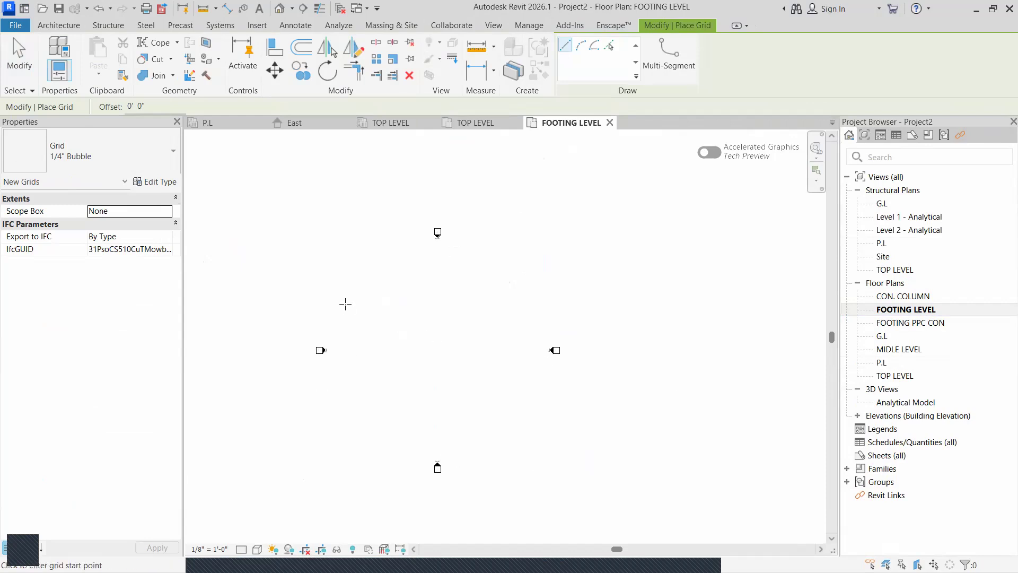
click(326, 278)
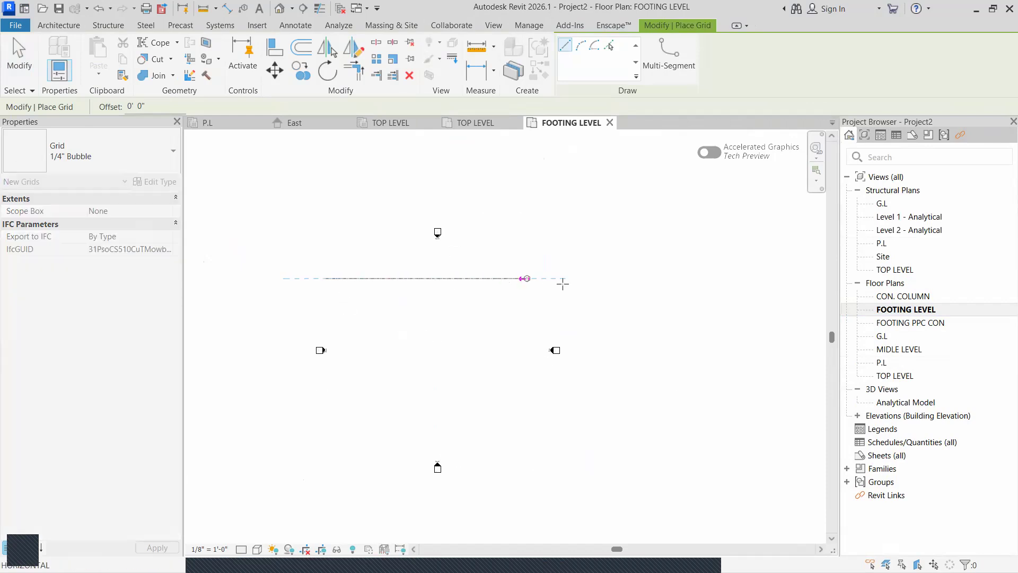
click(590, 278)
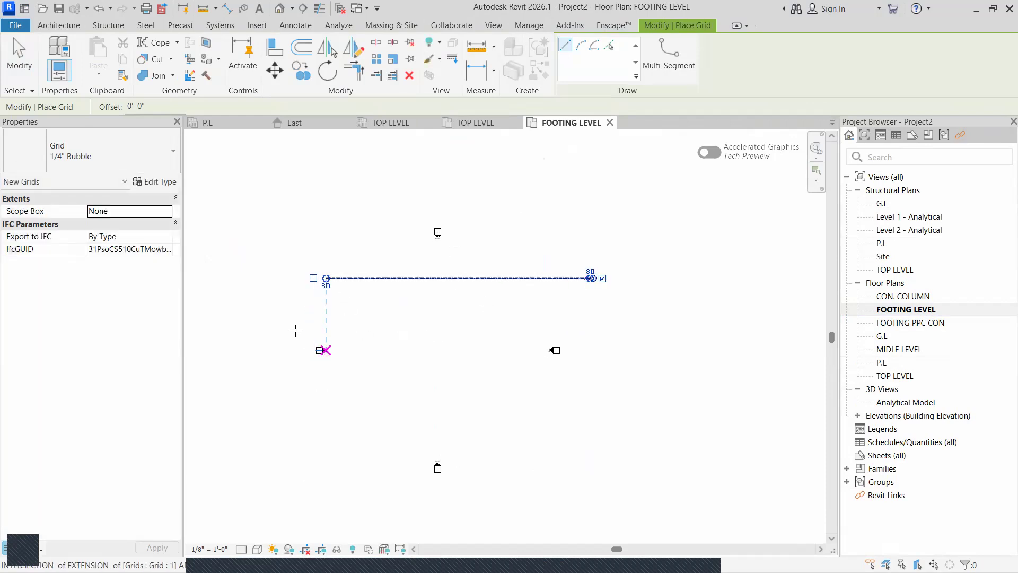
Add three more horizontal grid lines below the first by picking lines with a 30' offset
click(609, 45)
click(157, 109)
text(30)
key(Return)
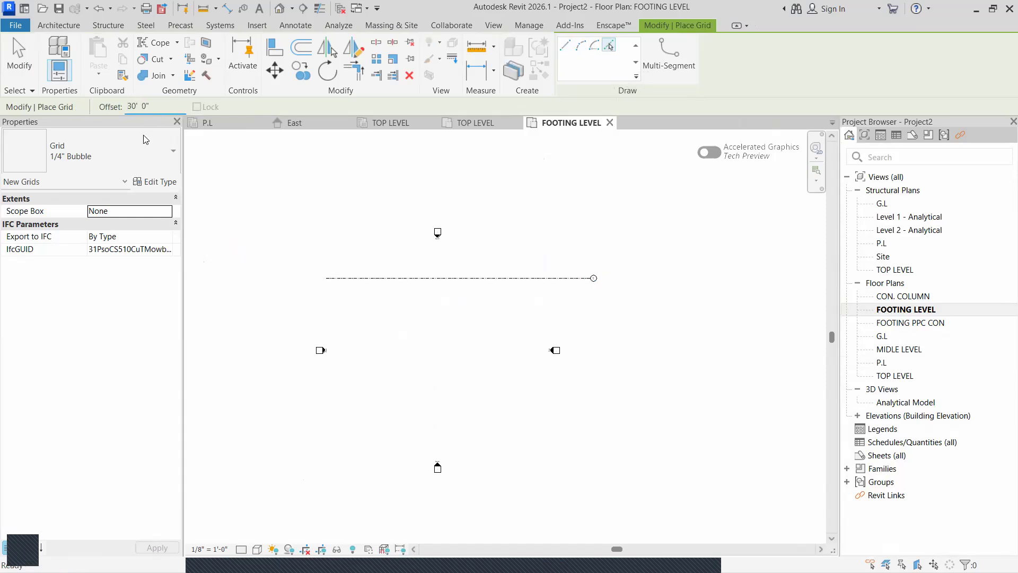
click(385, 284)
click(392, 333)
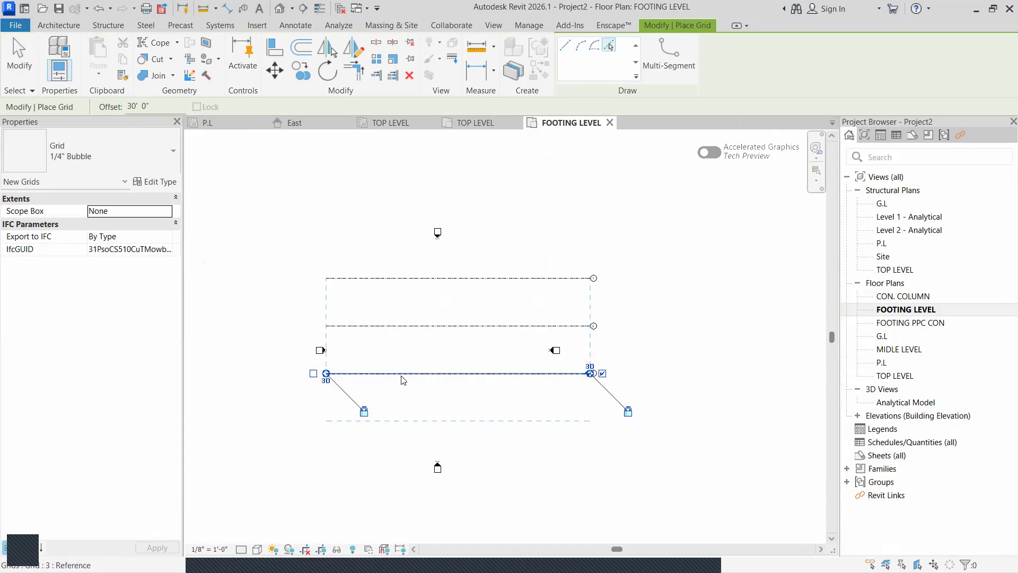
click(404, 379)
key(Escape)
key(Escape)
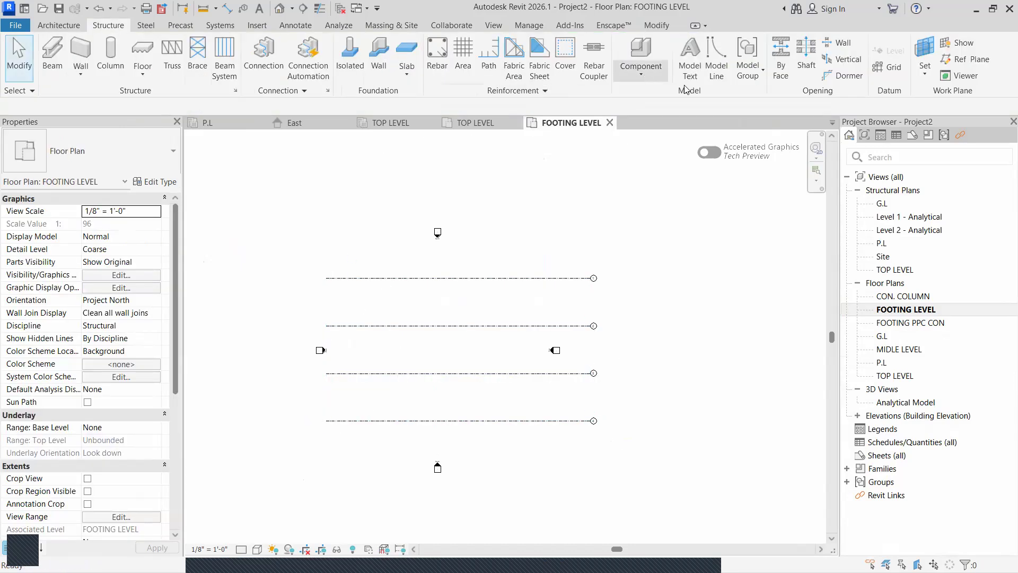
Draw a vertical grid line crossing all four horizontal grids near their western ends, from north to south
click(881, 70)
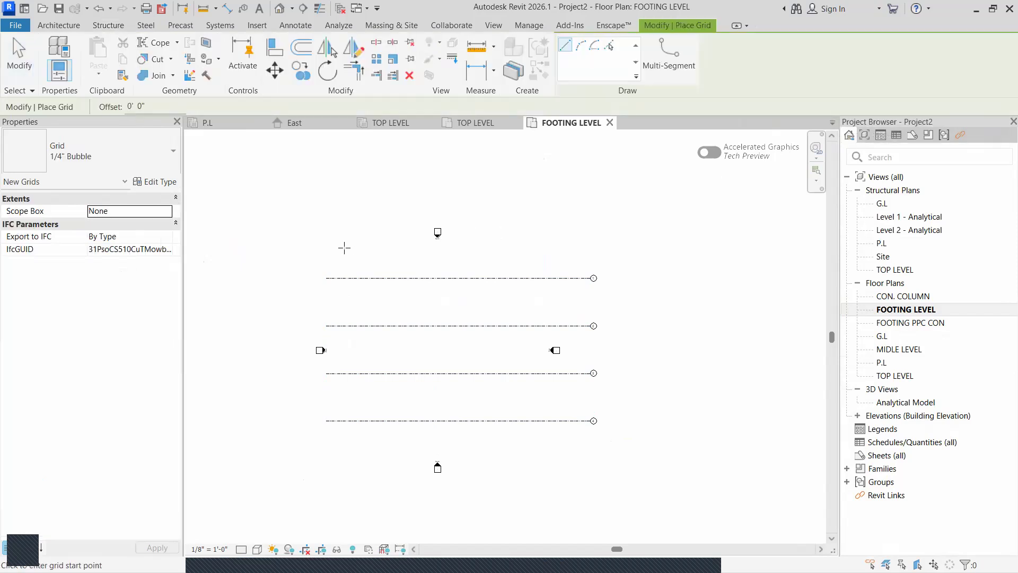
click(344, 248)
click(338, 518)
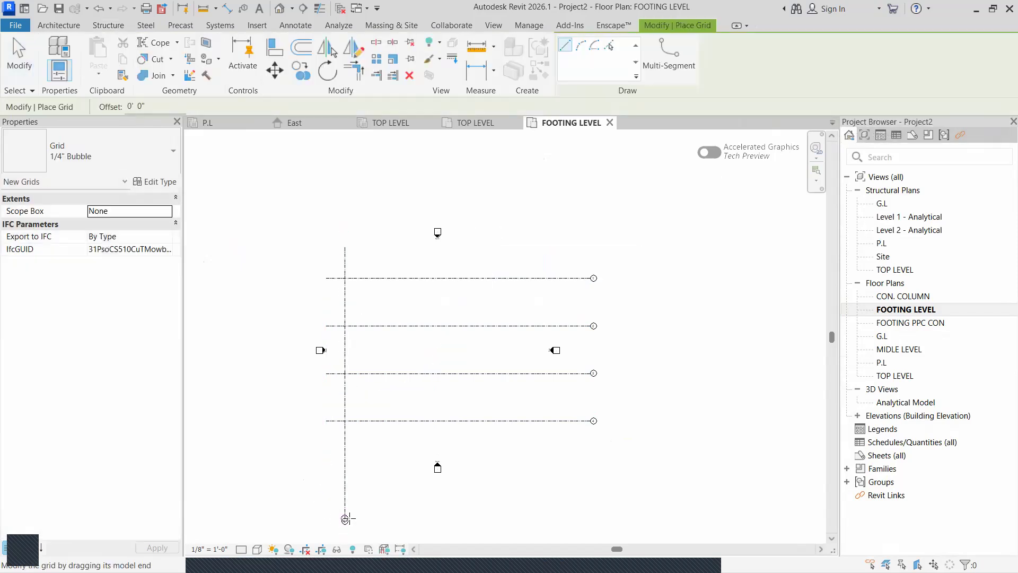
key(Escape)
key(Escape)
Rename the vertical grid line as A
scroll(338, 522, up, 3)
click(338, 521)
click(338, 519)
text(A)
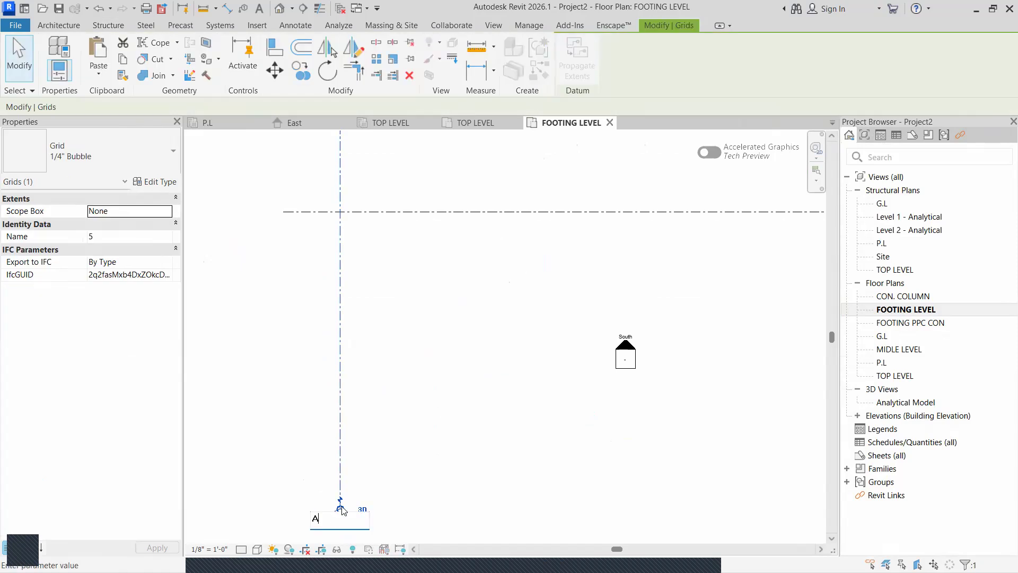
key(Return)
scroll(340, 513, down, 4)
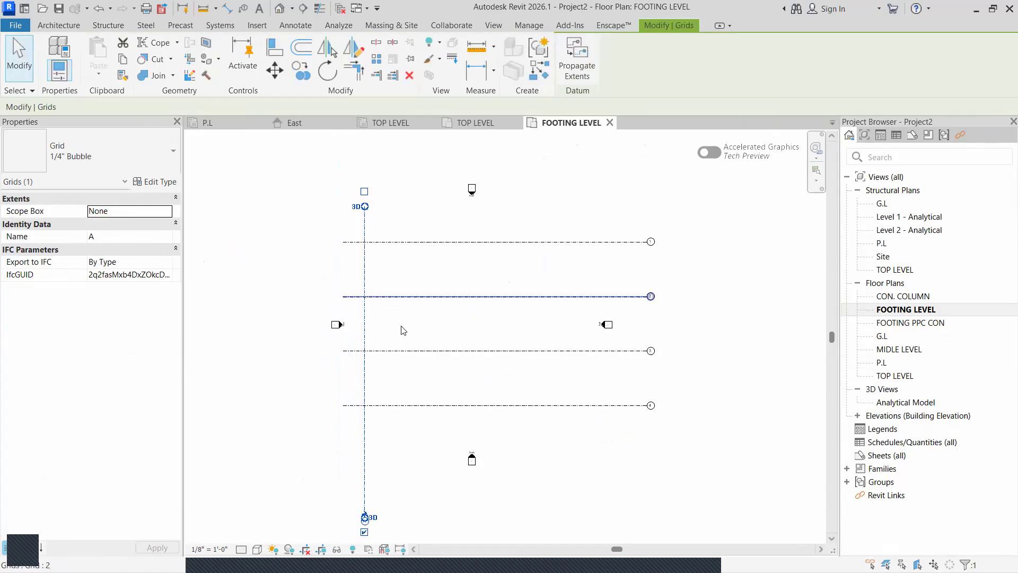
click(401, 329)
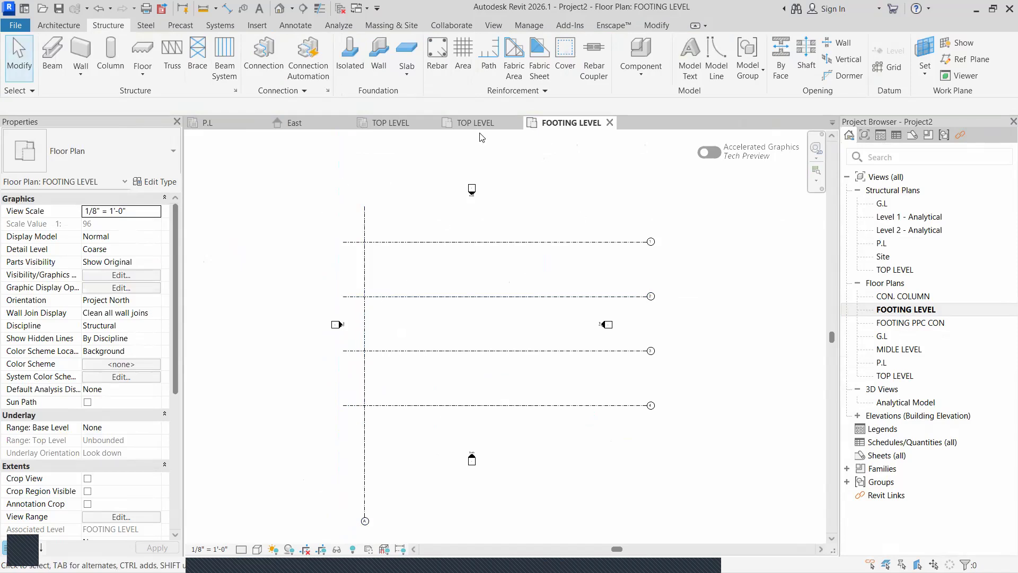
Add four more vertical grid lines east of grid A by picking lines with a 25' offset
click(889, 63)
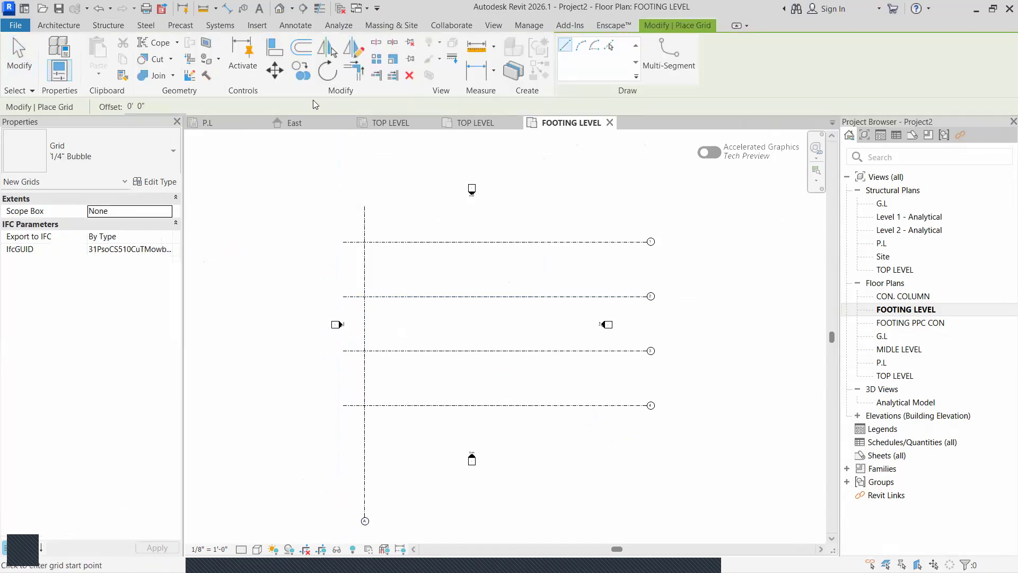
click(609, 47)
click(162, 107)
text(0)
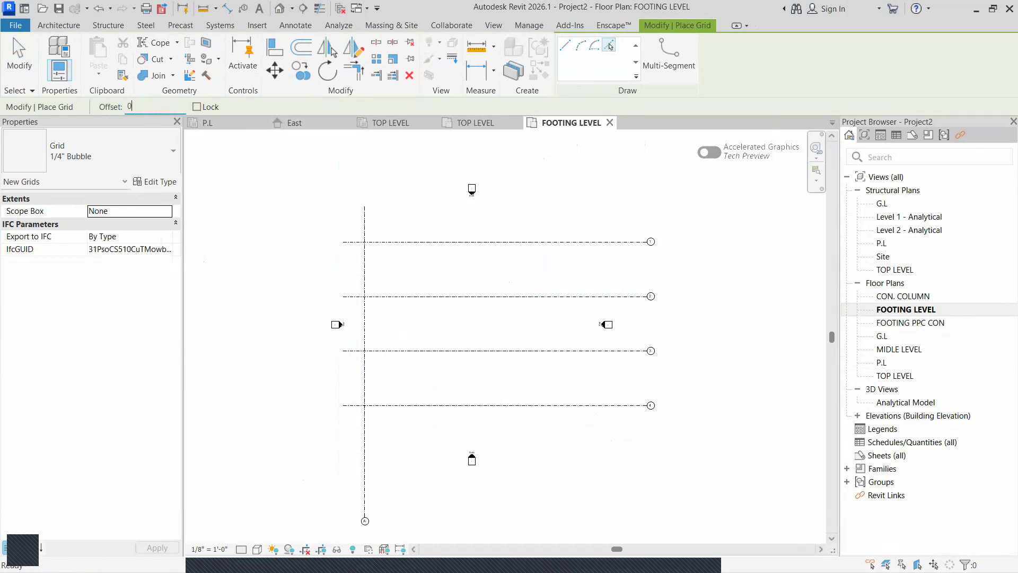
text(525)
key(Return)
click(369, 283)
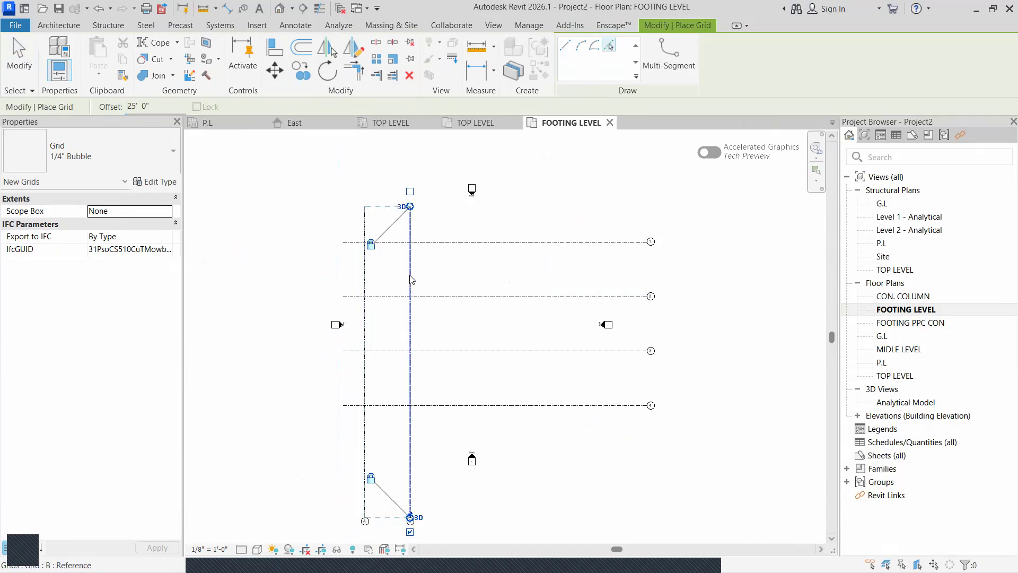
click(411, 280)
click(456, 280)
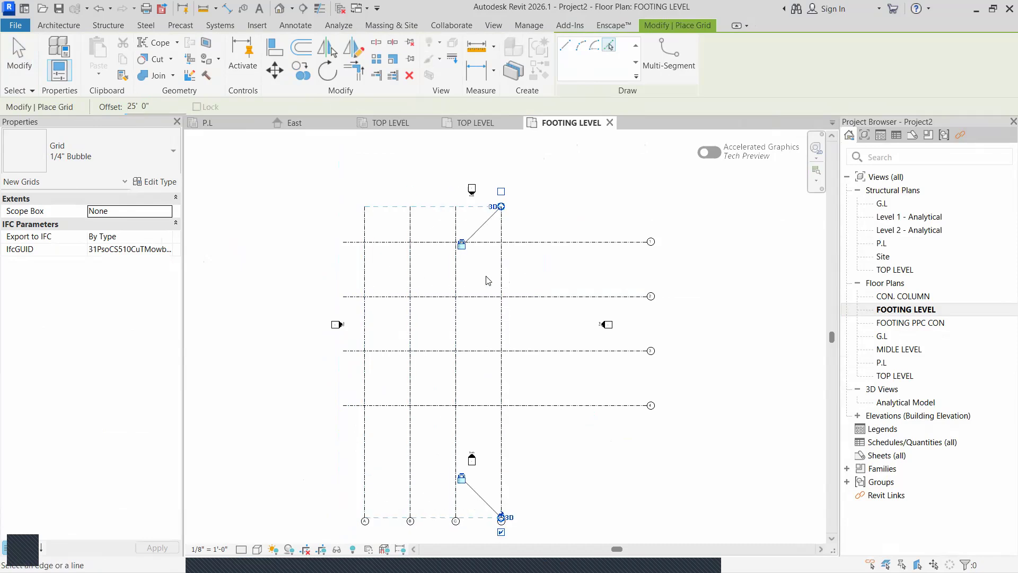
click(503, 280)
key(Escape)
key(Escape)
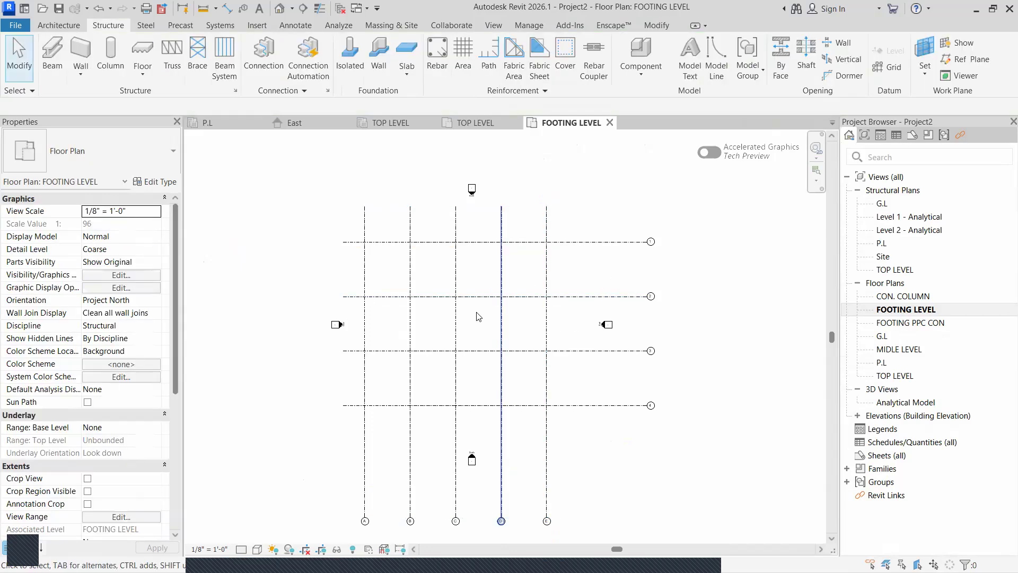
middle_drag(462, 341, 466, 360)
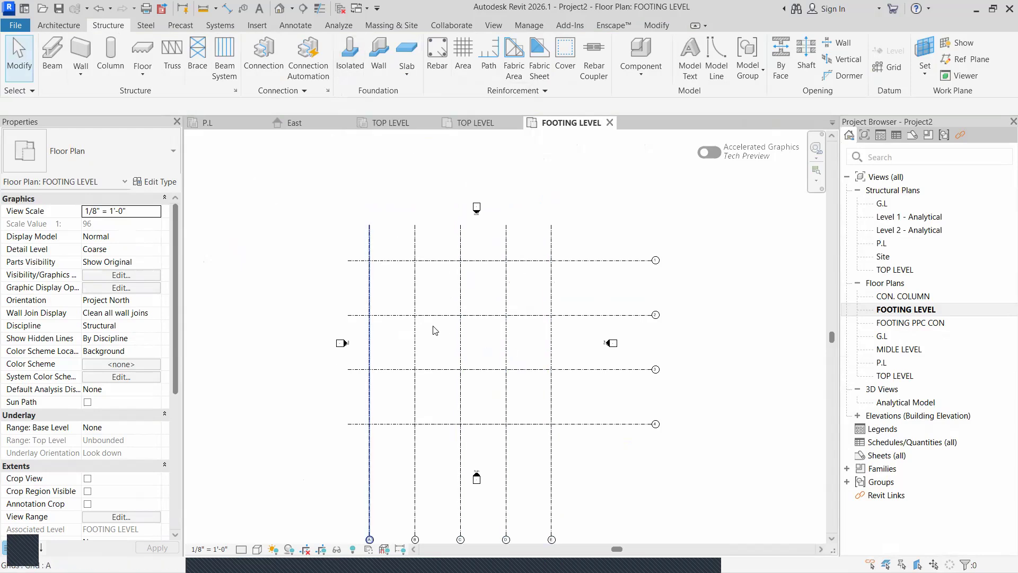
middle_drag(493, 405, 474, 392)
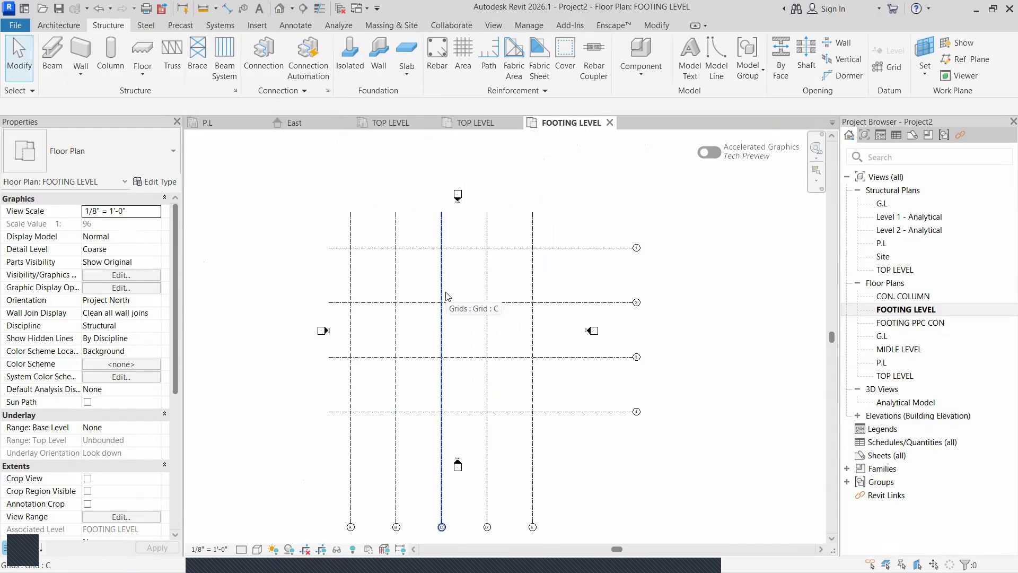
middle_drag(432, 334, 416, 360)
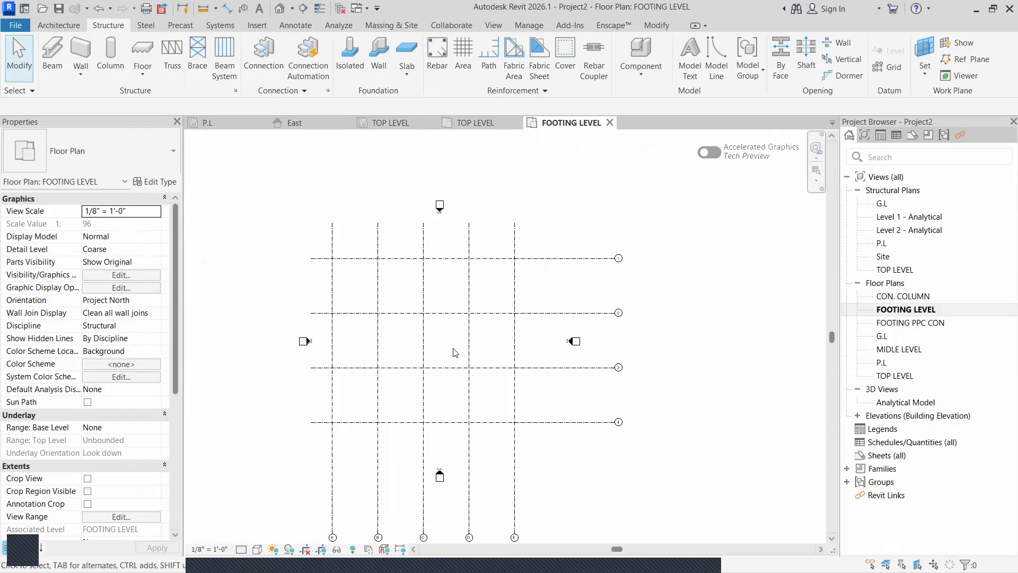
Choose the Footing-Rectangular 72" x 48" x 18" type for isolated foundations and review its thickness, width and length parameters
scroll(457, 360, down, 1)
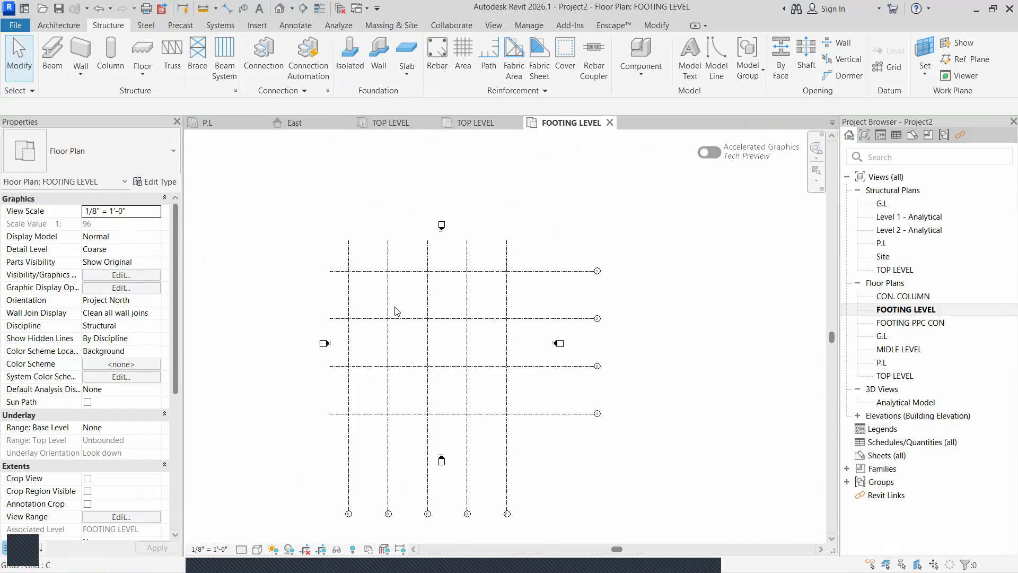
scroll(392, 295, up, 1)
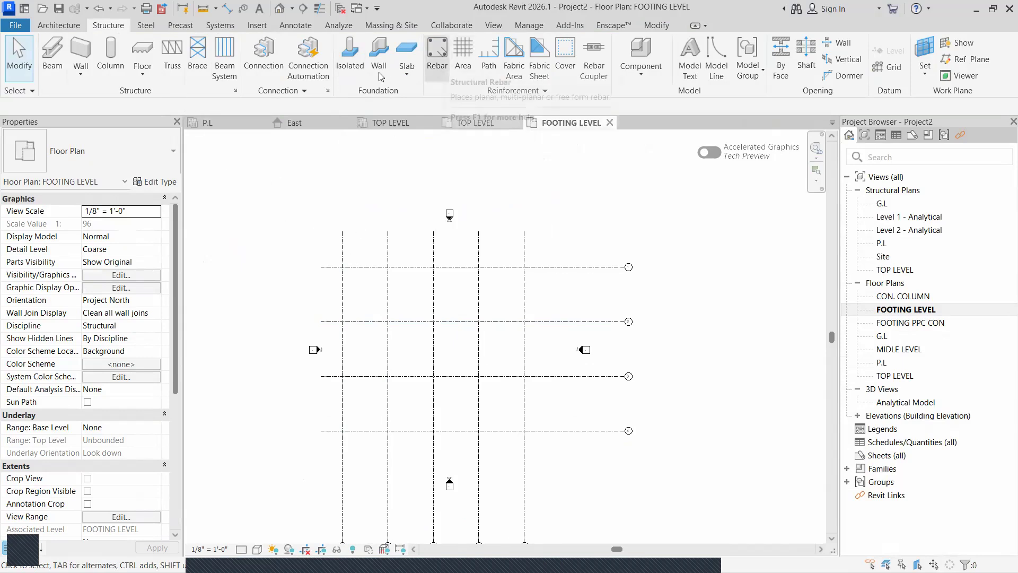
click(350, 58)
click(171, 154)
click(77, 227)
click(155, 182)
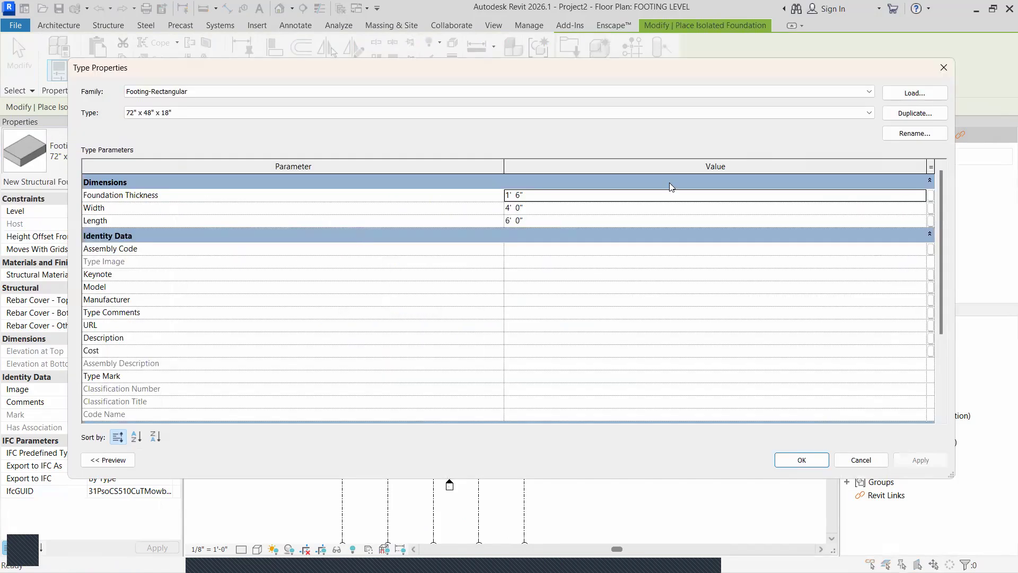
click(547, 195)
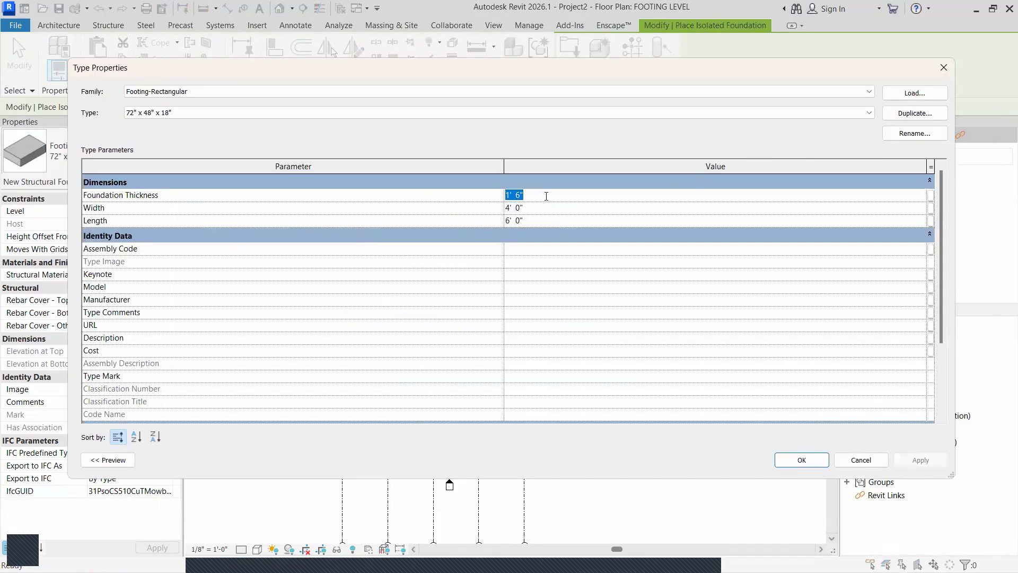
mouse_move(398, 200)
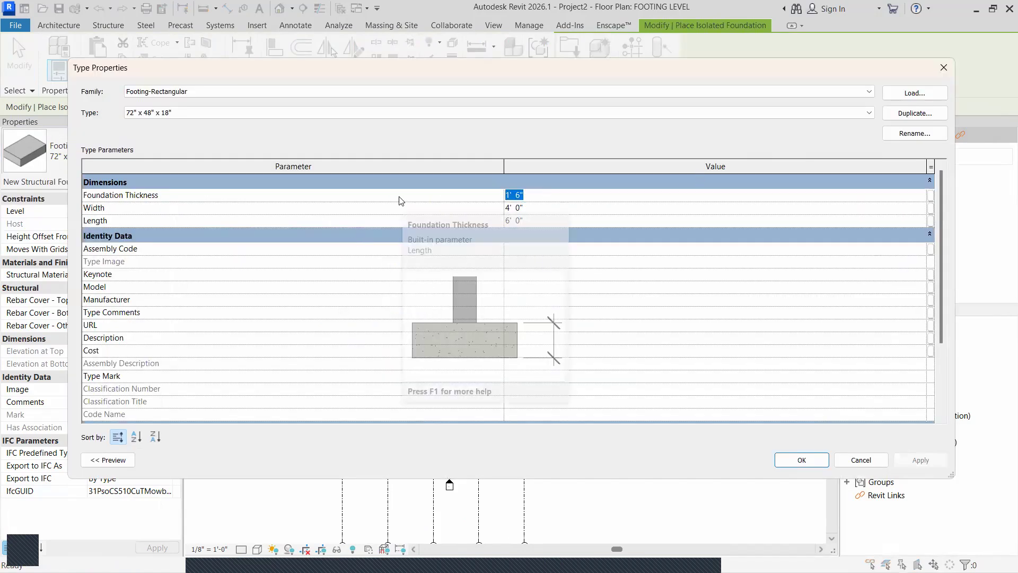
click(382, 212)
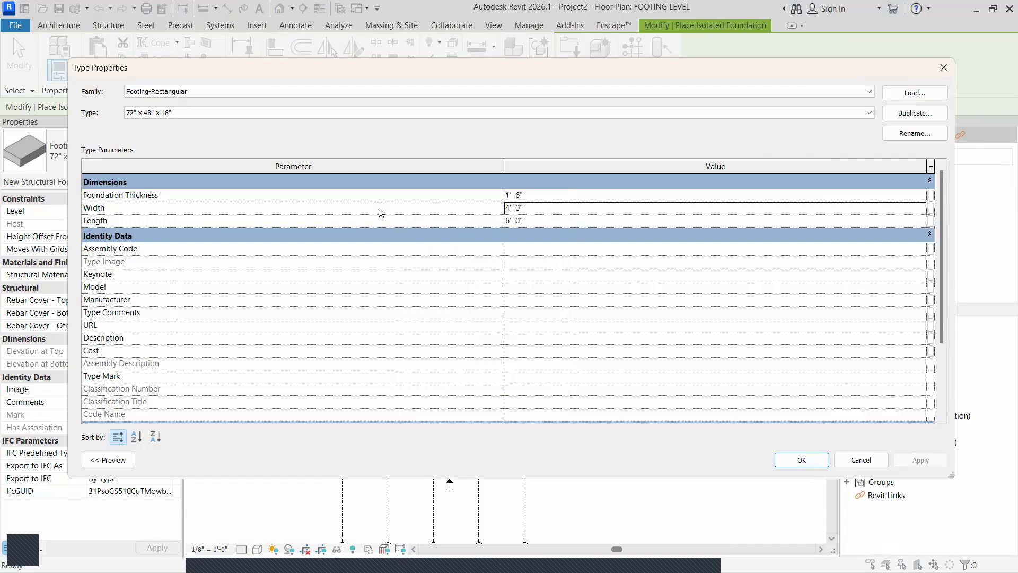
click(549, 222)
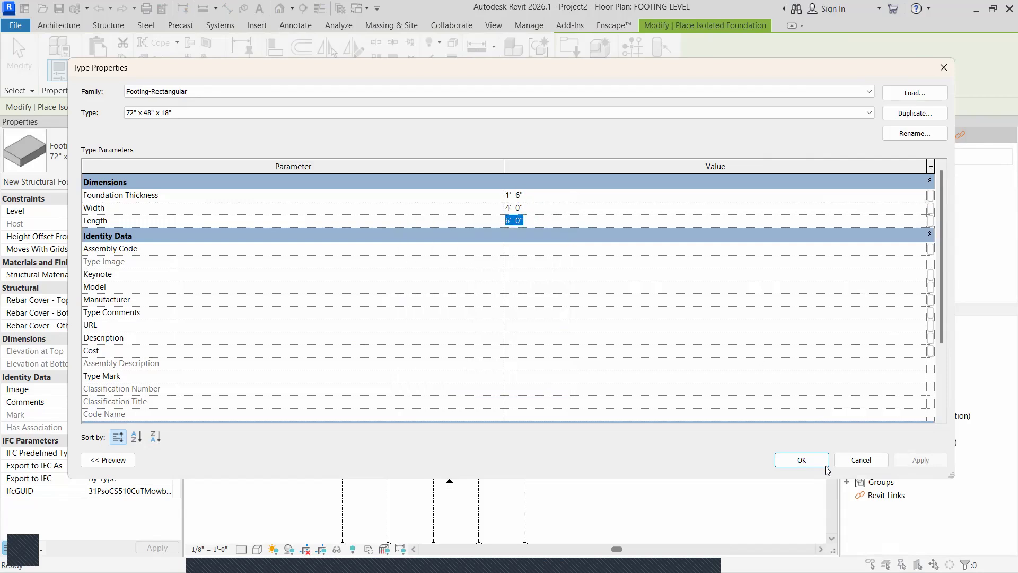
click(804, 460)
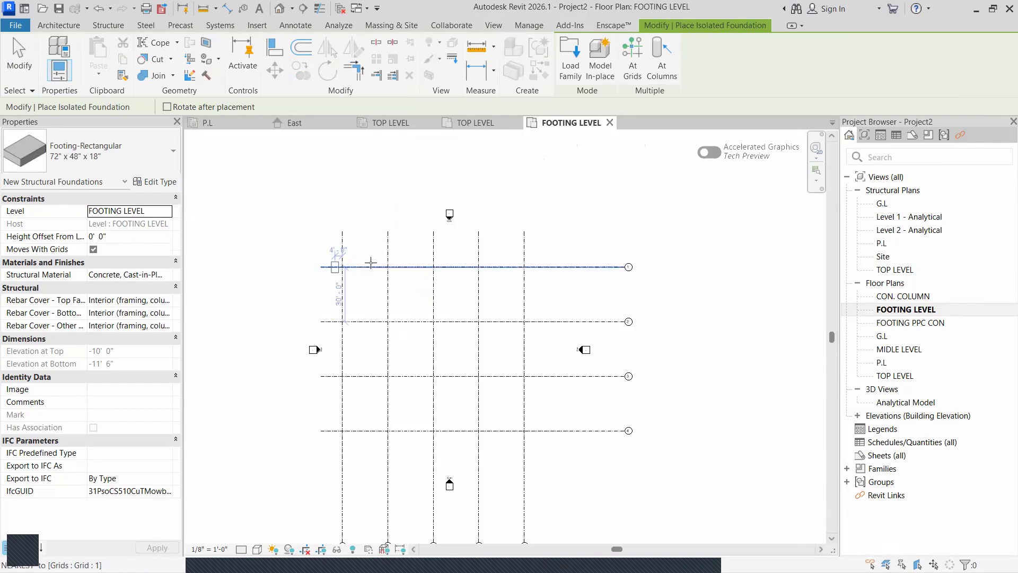
Place isolated footings at all intersections of grids 1 to 4 with grids A to E
drag(544, 255, 325, 457)
click(569, 56)
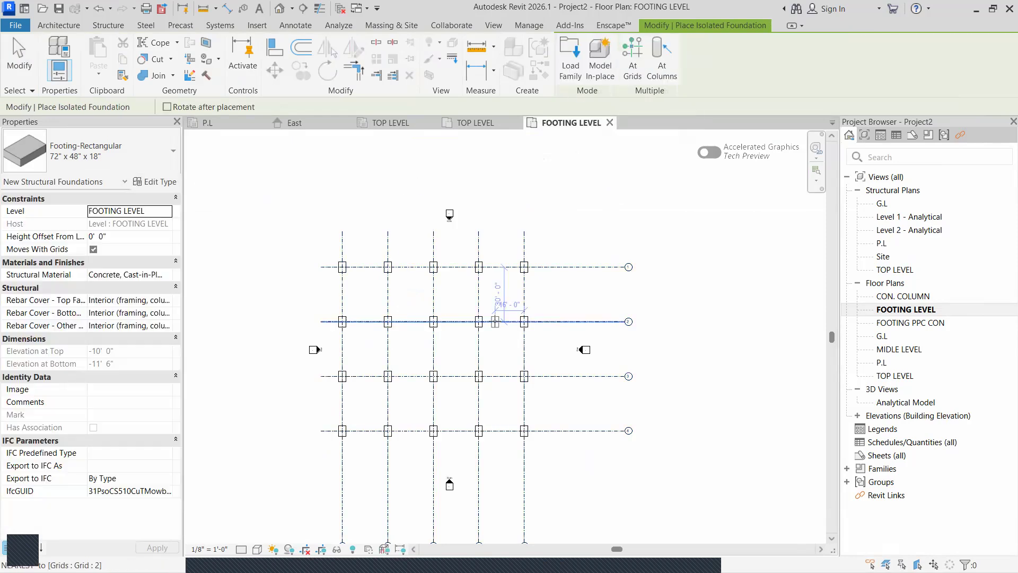
key(Escape)
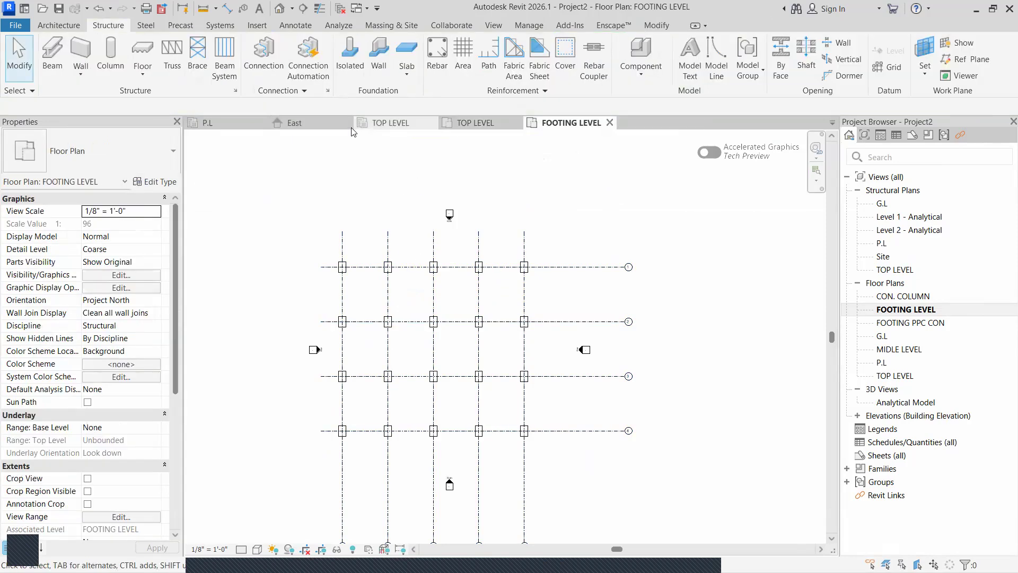
Examine in the East elevation how the footings sit relative to the FOOTING LEVEL and FOOTING PPC CON levels
click(292, 122)
scroll(438, 358, up, 10)
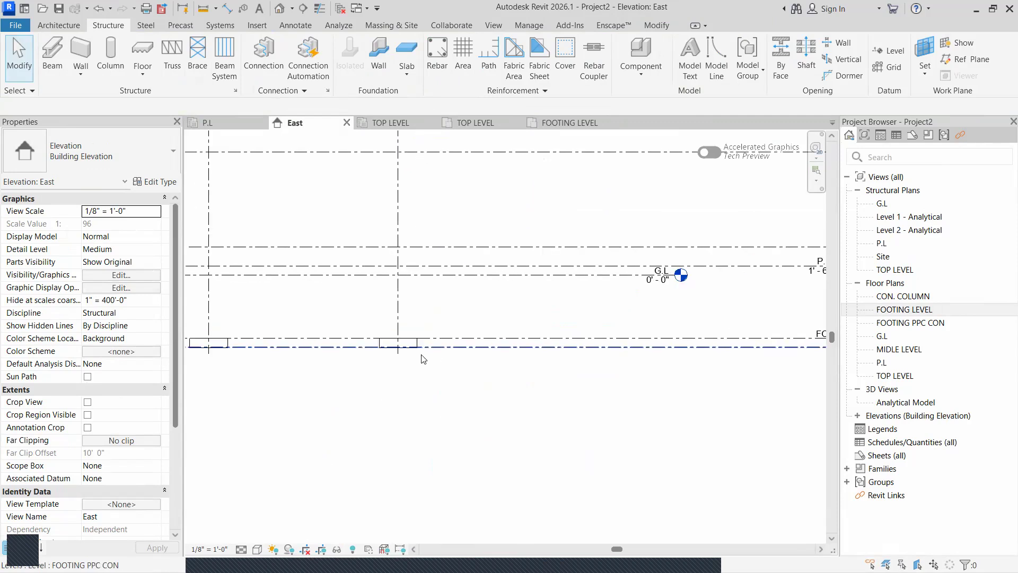
scroll(413, 352, down, 6)
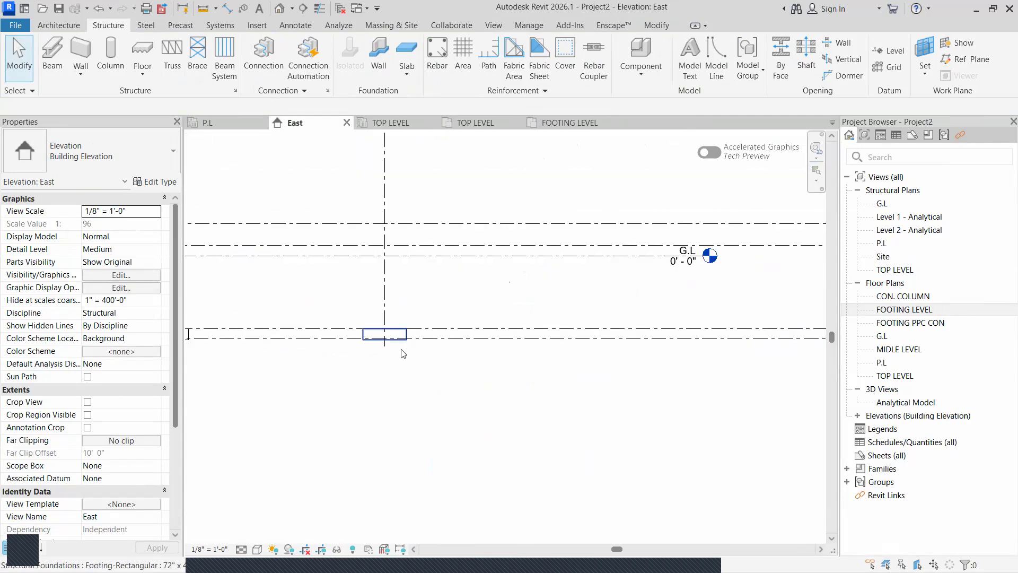
scroll(597, 348, up, 5)
scroll(609, 345, up, 3)
scroll(602, 359, down, 7)
scroll(458, 375, down, 4)
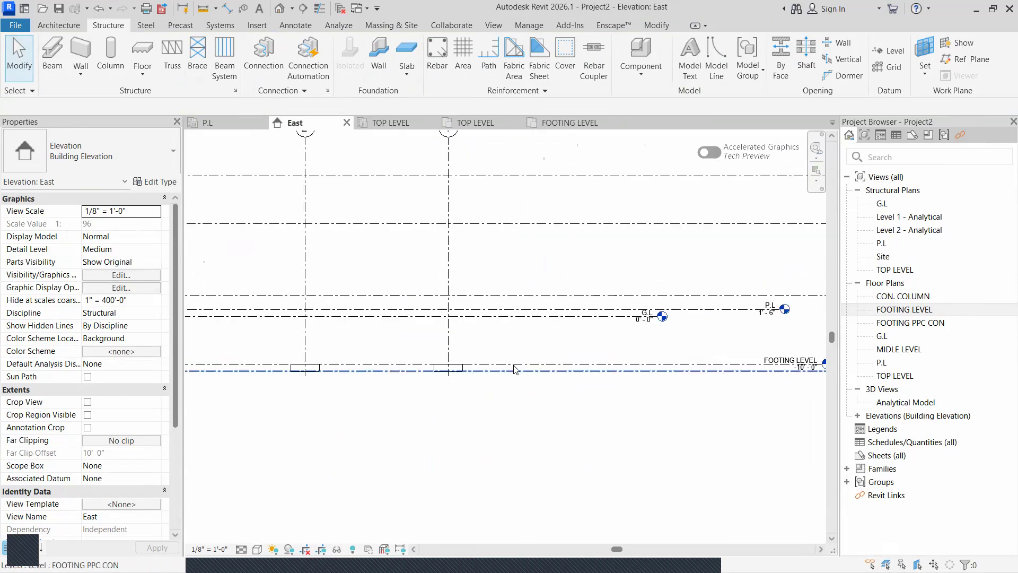
scroll(408, 371, up, 4)
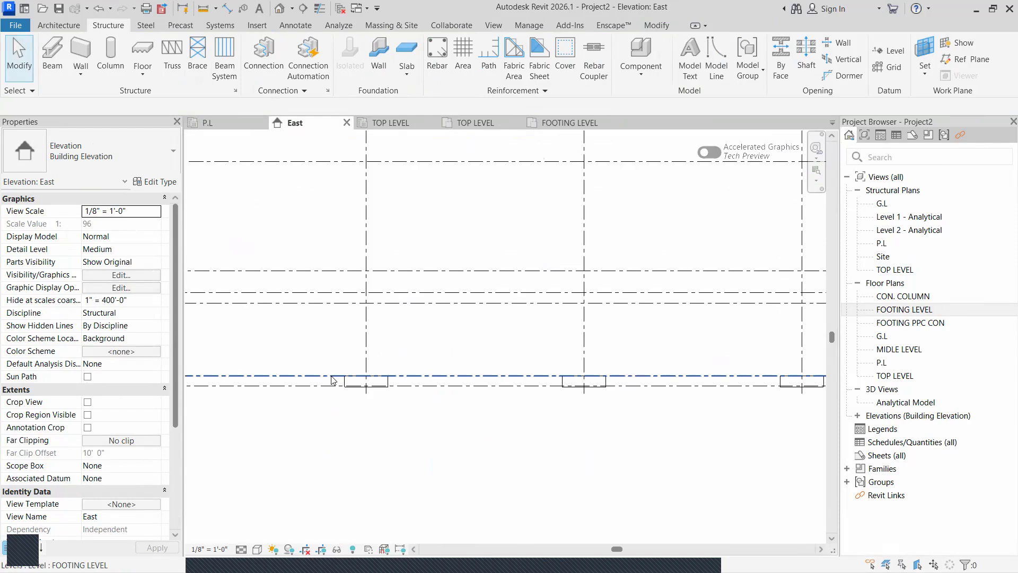
Set the distance between FOOTING LEVEL and the FOOTING PPC CON level below it to 1'6"
click(333, 377)
scroll(380, 378, up, 3)
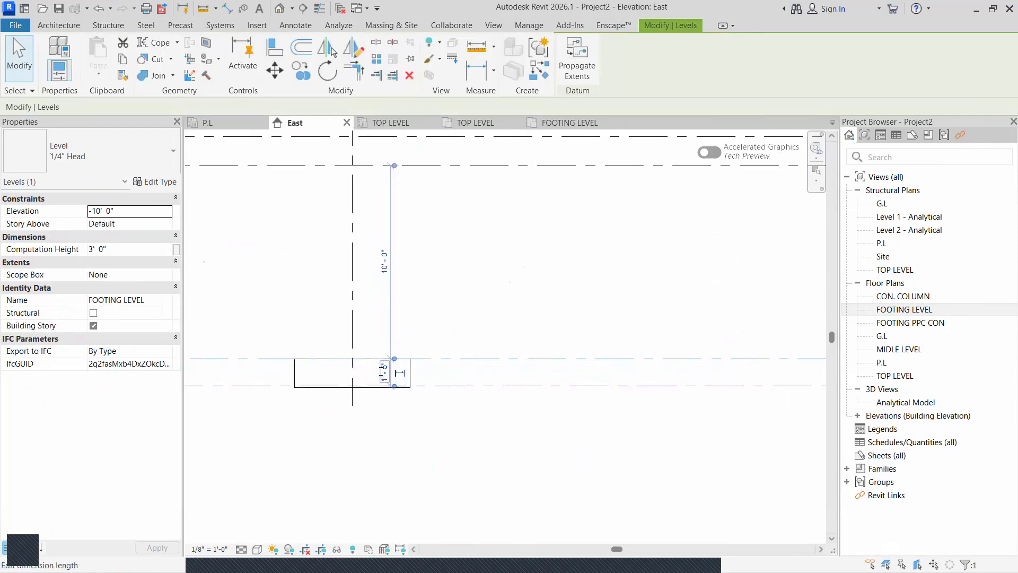
click(382, 371)
text(1'6)
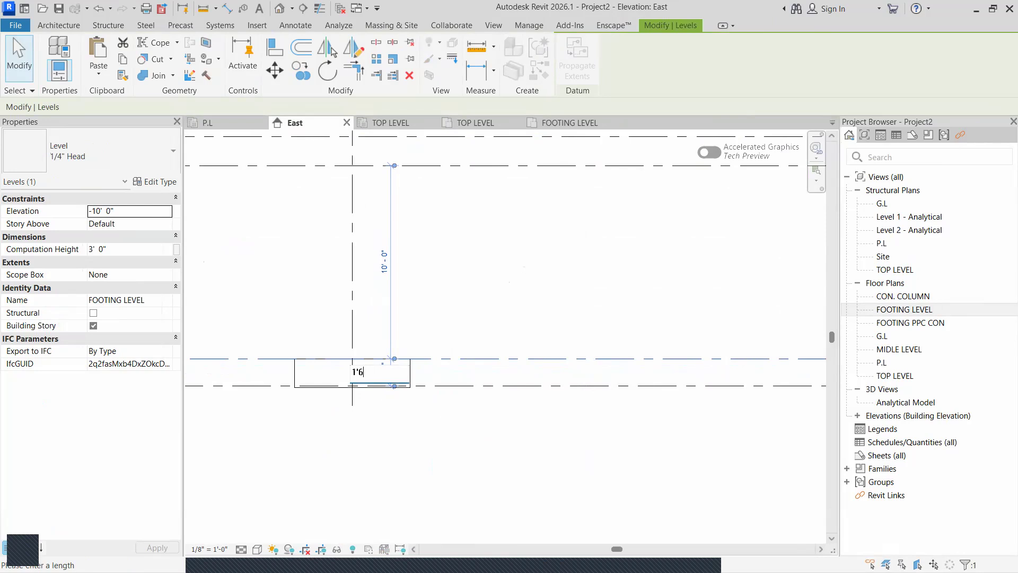
text(')
key(Return)
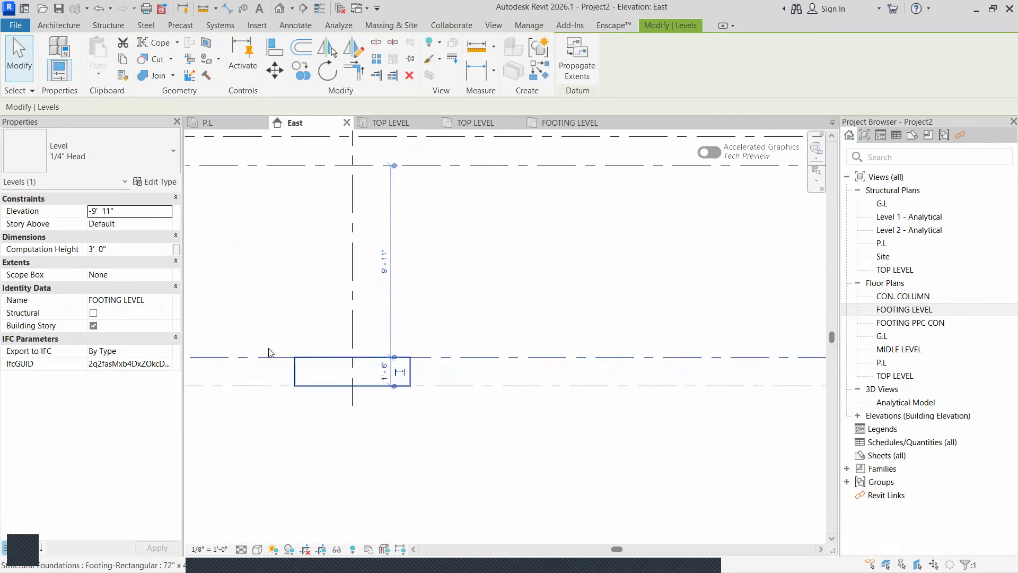
key(Escape)
Open the FOOTING PPC CON floor plan
scroll(267, 386, down, 6)
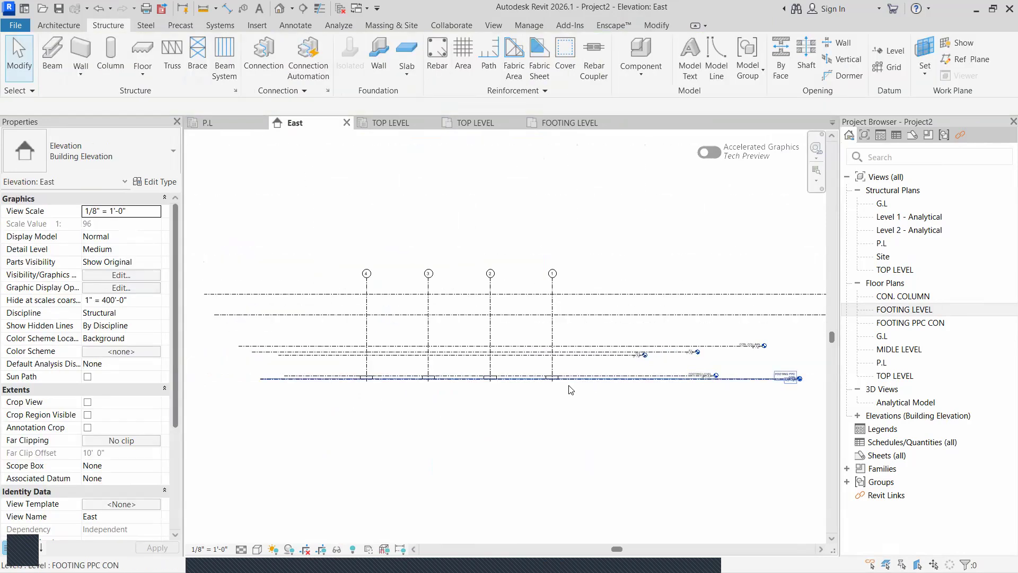
scroll(570, 390, up, 2)
scroll(789, 403, down, 1)
middle_drag(659, 403, 571, 409)
scroll(790, 386, up, 2)
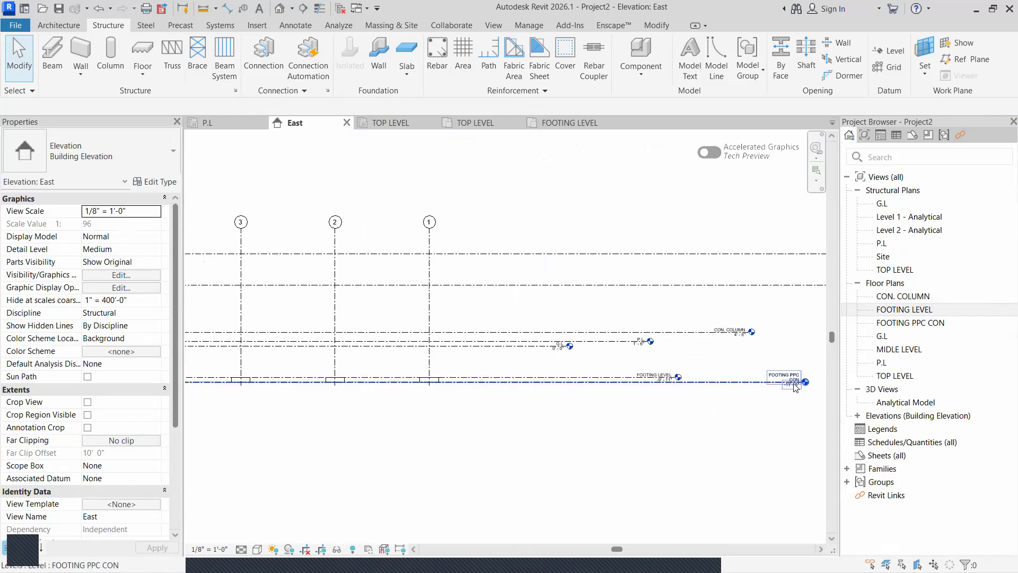
click(901, 310)
double_click(901, 323)
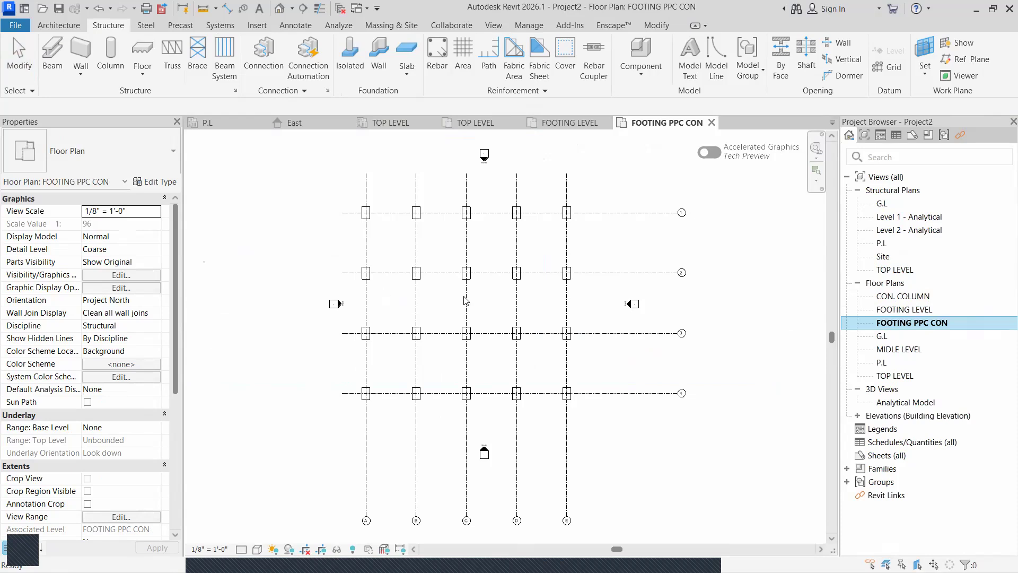
Start a structural floor with the 6" Concrete type and duplicate that type as FOOTING PCC 150 MM
scroll(464, 300, down, 2)
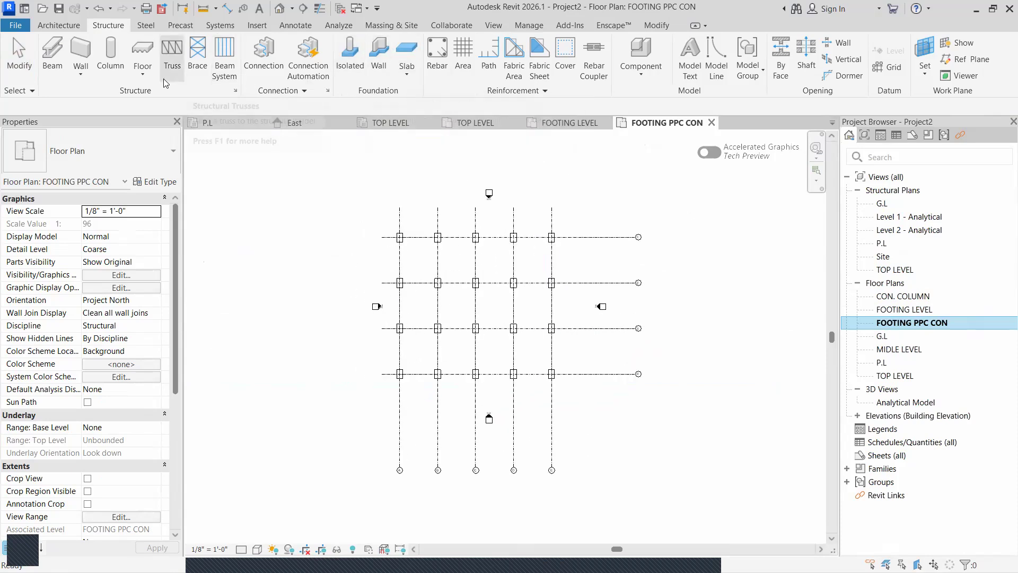
click(143, 79)
click(131, 98)
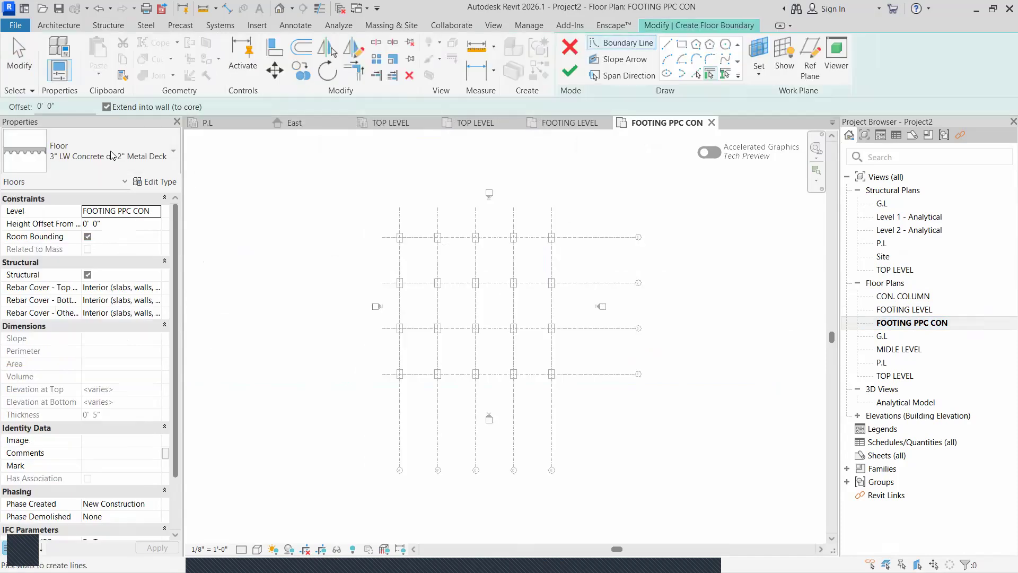
click(111, 155)
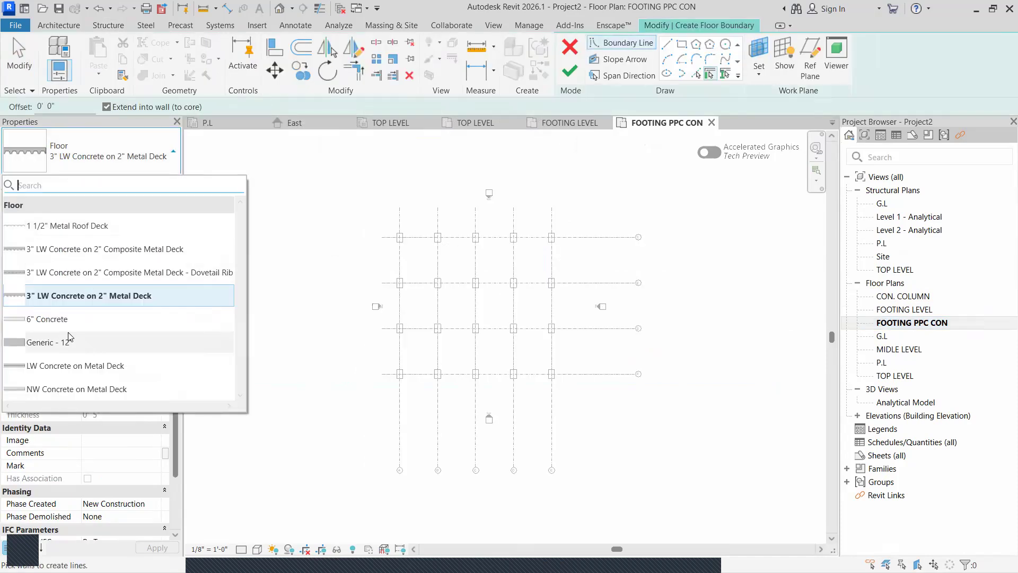
click(68, 319)
click(160, 182)
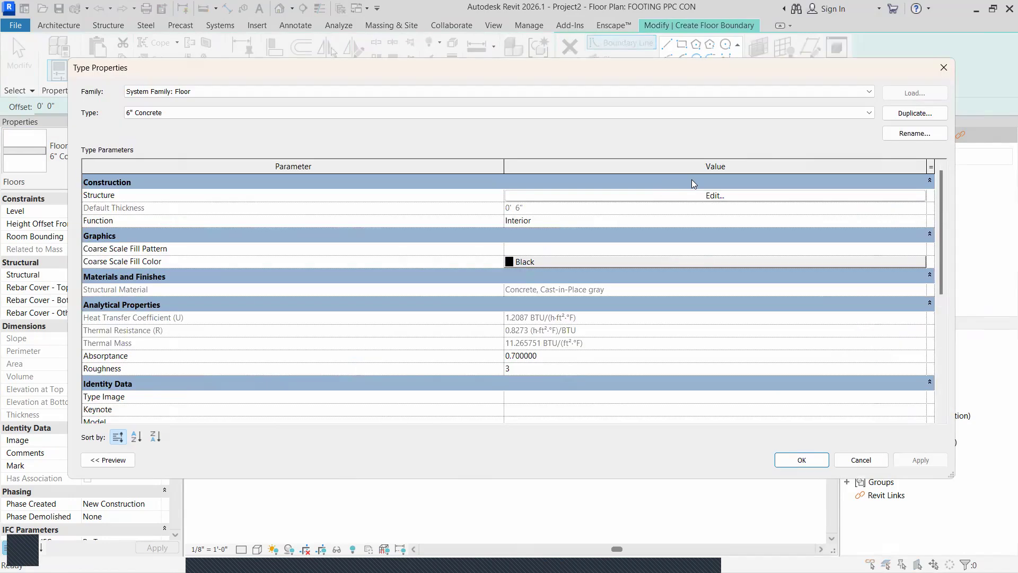
click(940, 113)
drag(501, 264, 436, 263)
text(FOOTING PCC 150 MM)
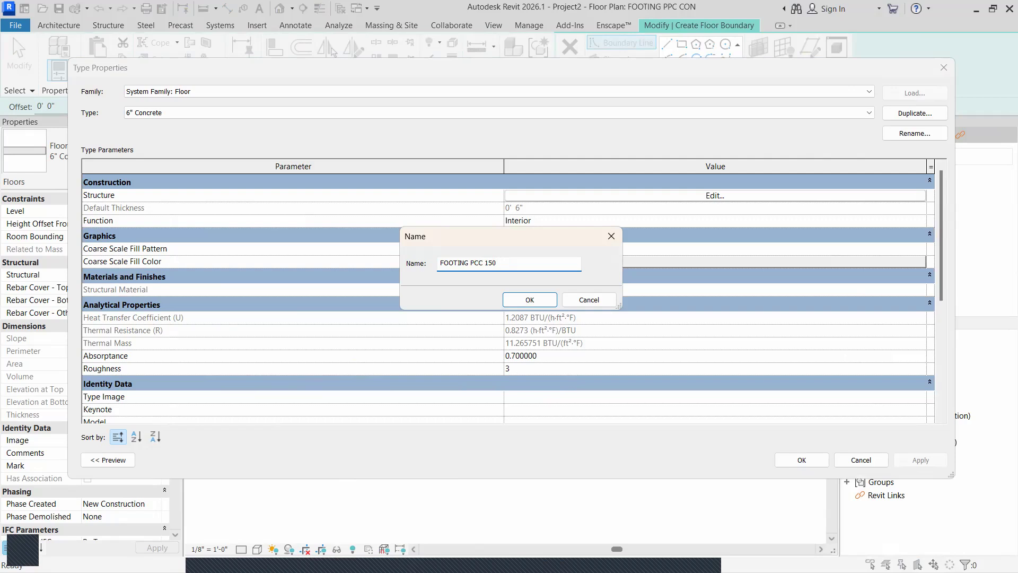
click(525, 300)
Set the structure thickness of the FOOTING PCC 150 MM floor type to 150 mm
click(714, 195)
click(551, 196)
click(551, 196)
text(150MM)
key(Return)
click(787, 428)
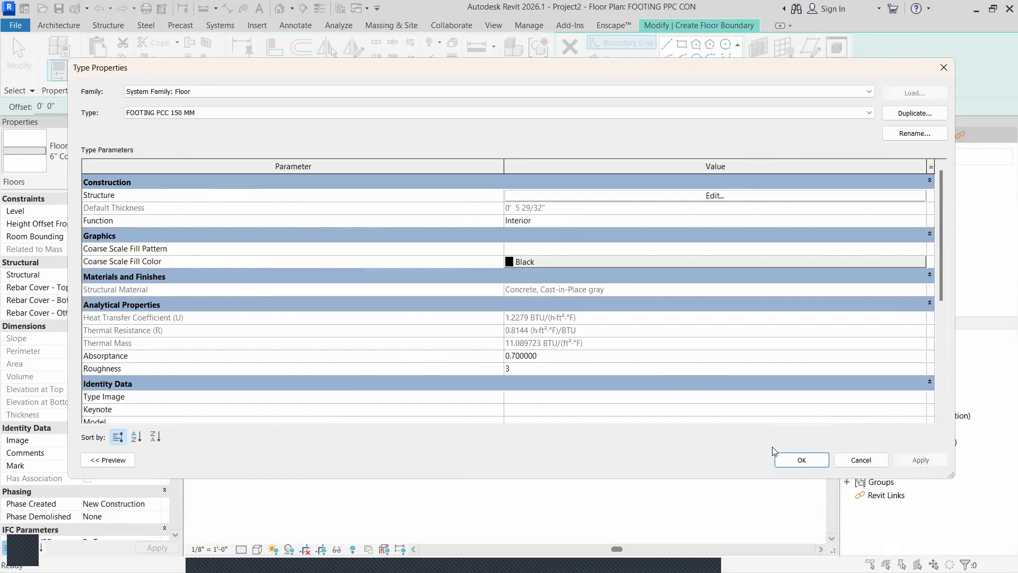
click(785, 457)
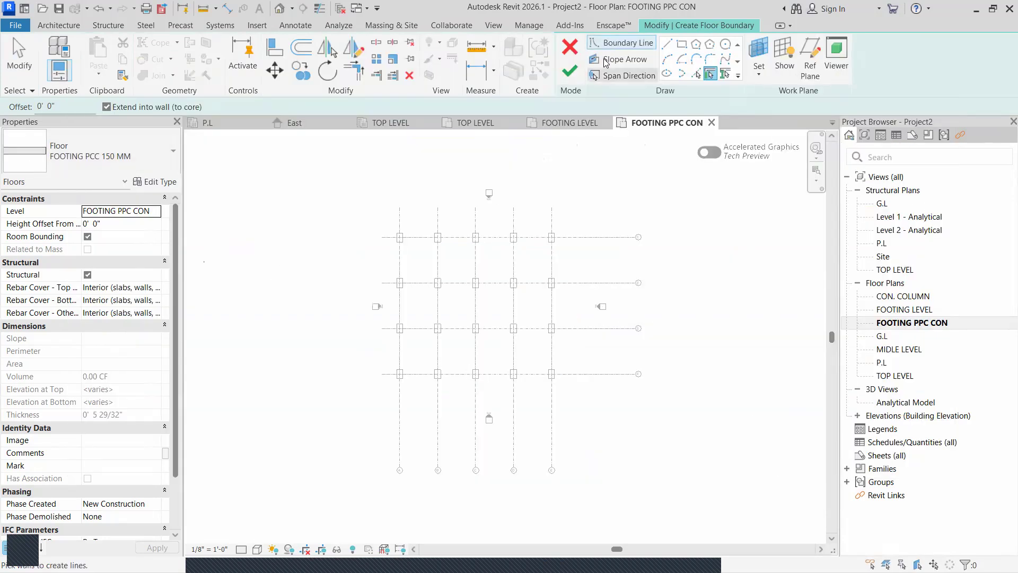
Create the floor from a rectangular boundary of about 15,900 SF around all the footings, and check it in the East elevation
click(682, 44)
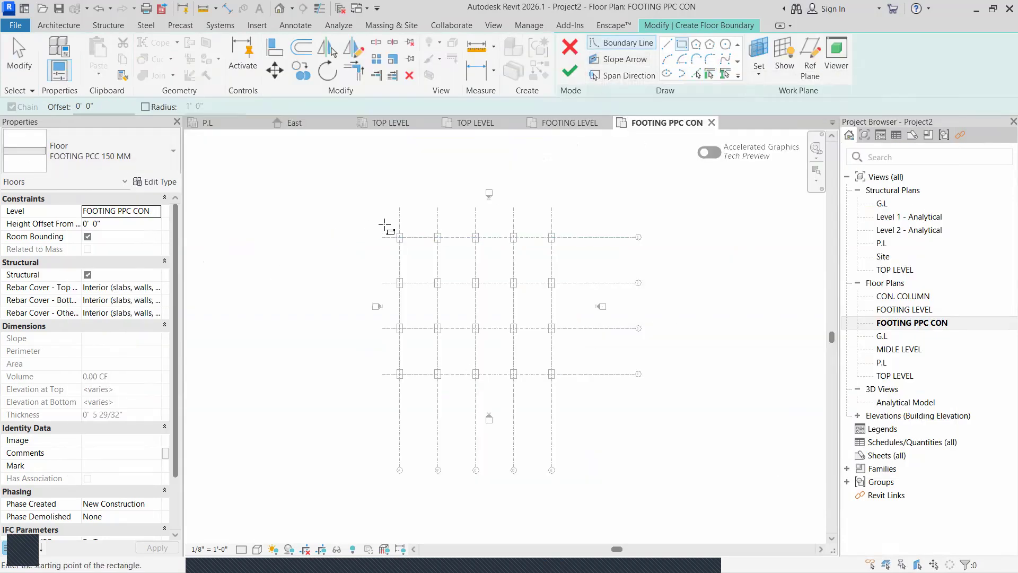
click(376, 208)
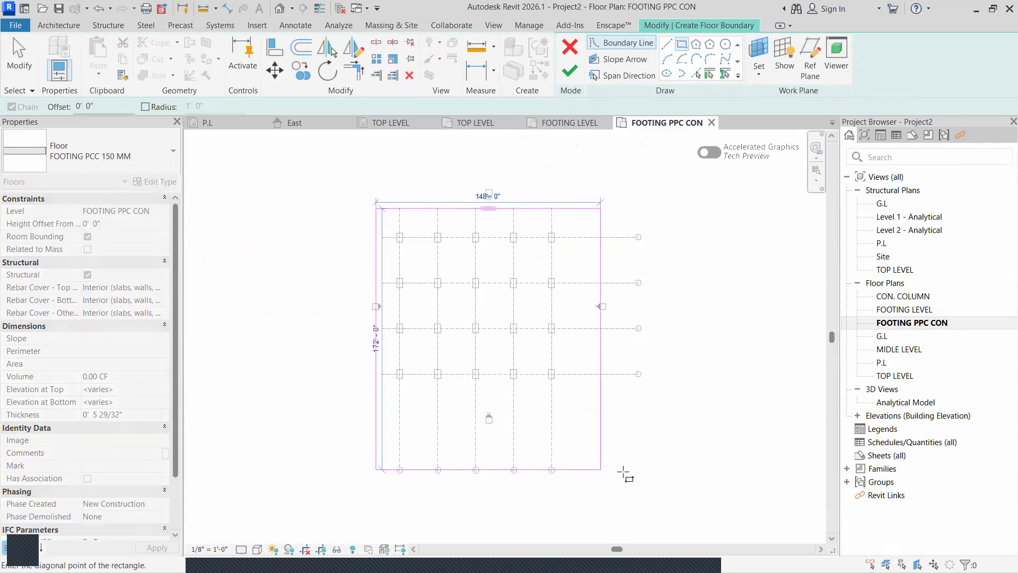
click(570, 397)
click(569, 70)
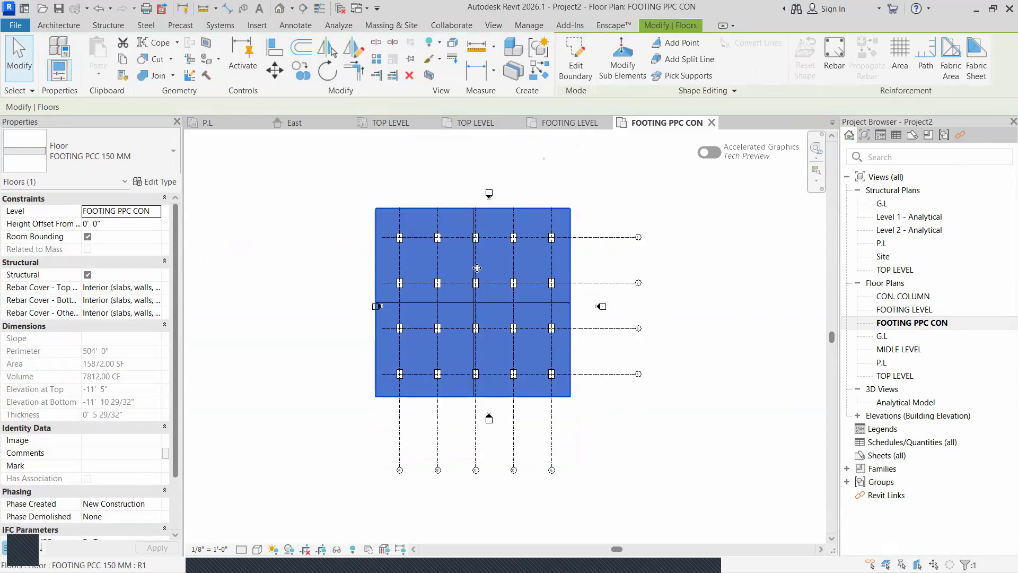
key(Escape)
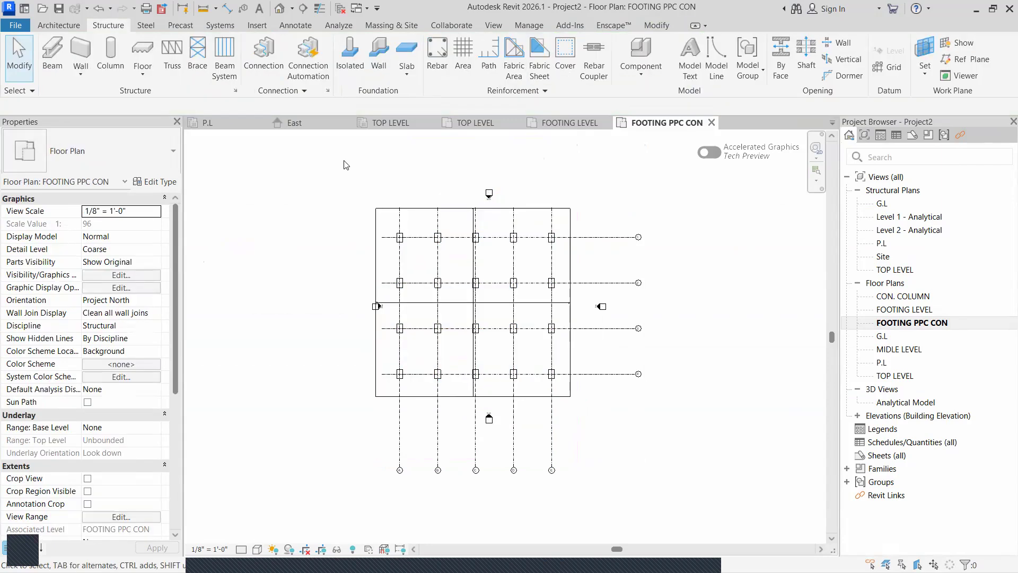
click(295, 123)
scroll(331, 386, up, 7)
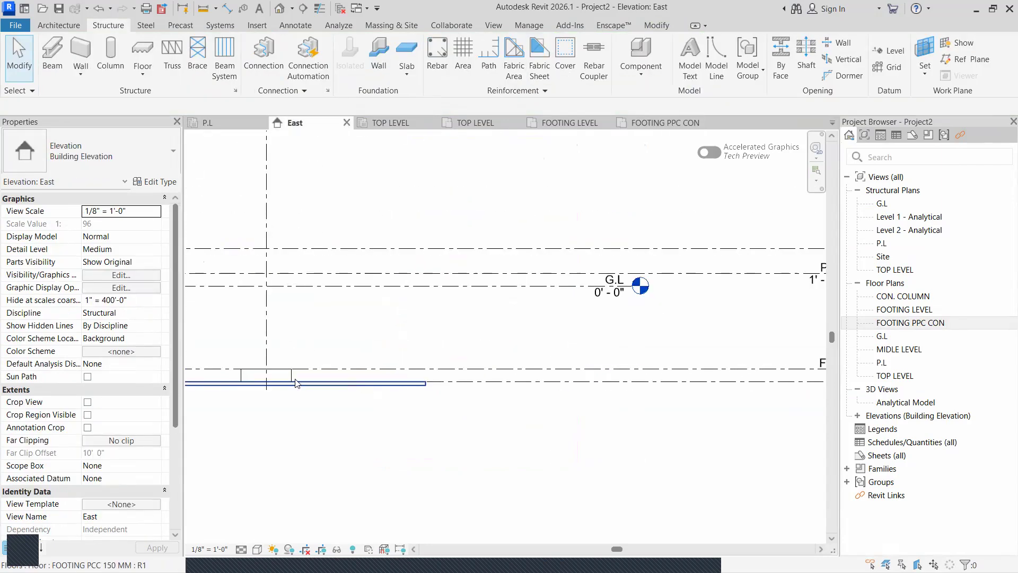
scroll(390, 398, down, 8)
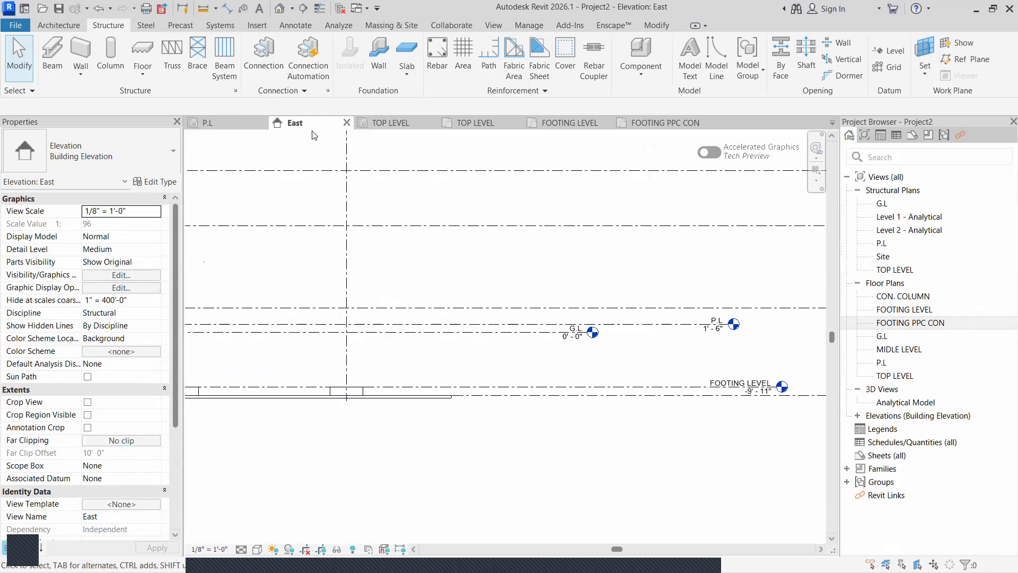
Open the default 3D view at fine detail with the Shaded visual style, and inspect the footings on the PCC slab
click(281, 10)
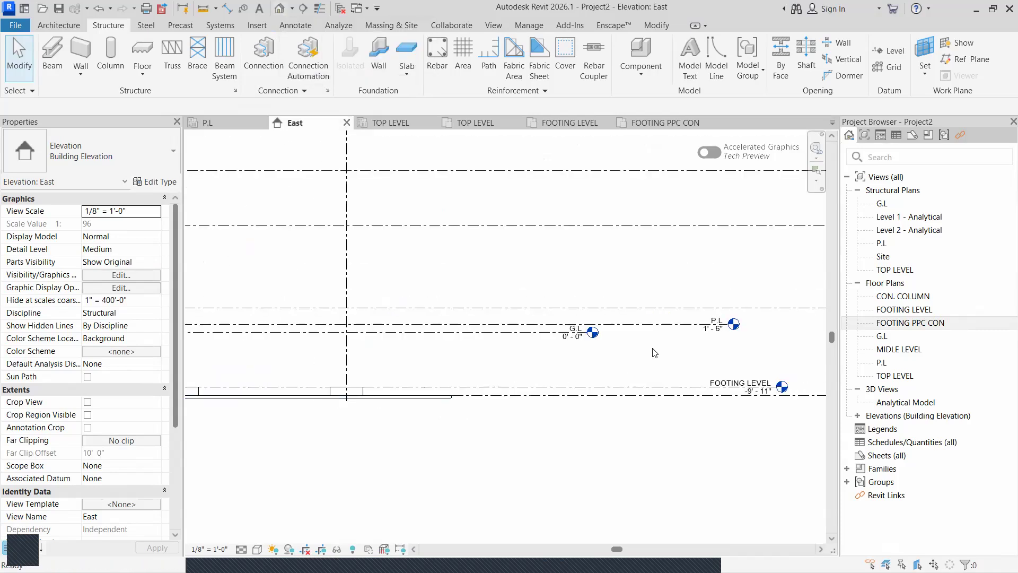
click(257, 549)
click(252, 537)
click(258, 550)
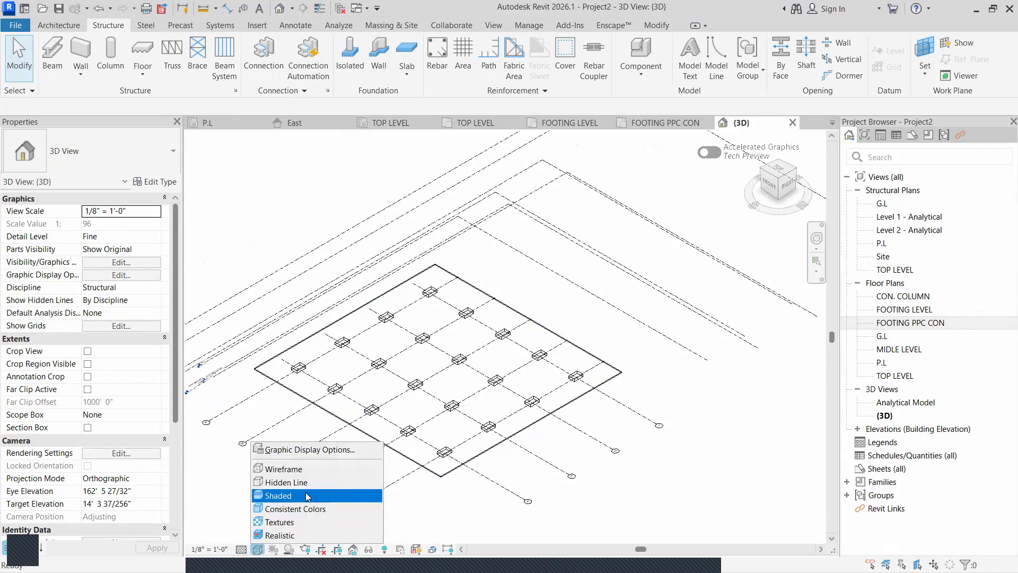
click(300, 495)
scroll(445, 399, up, 6)
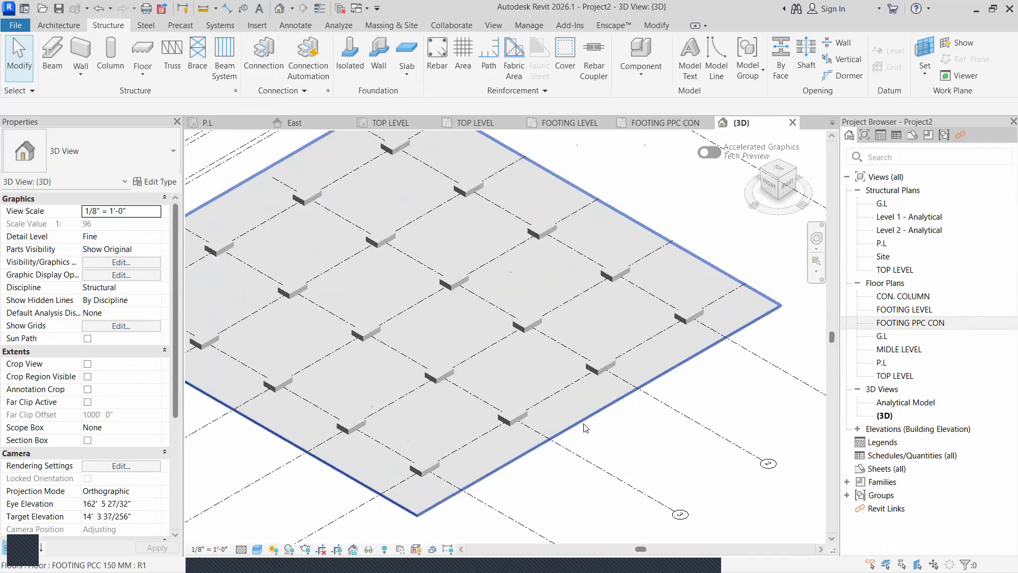
scroll(462, 398, down, 2)
scroll(456, 477, up, 6)
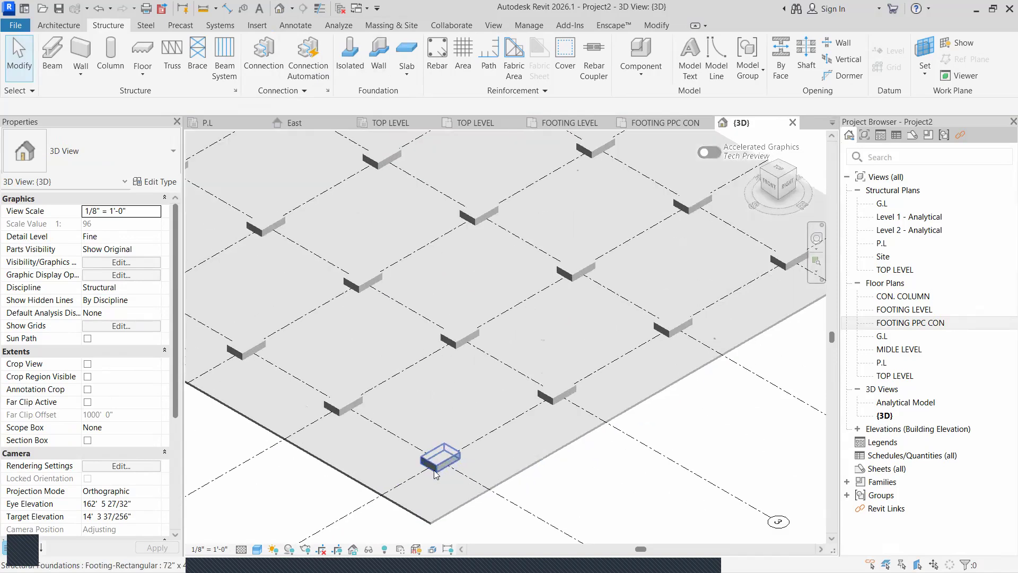
scroll(474, 495, down, 3)
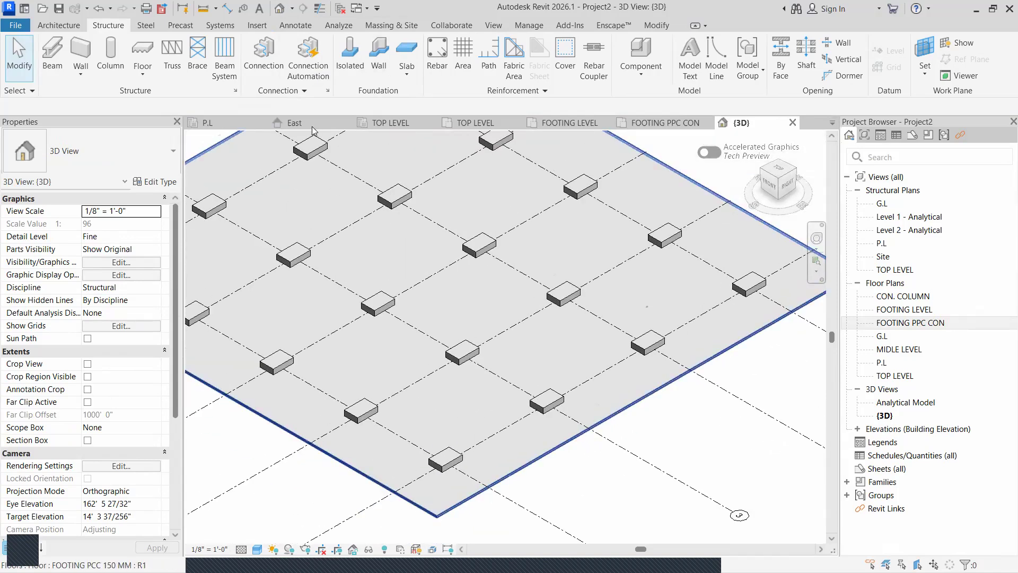
Check the footing and ground levels in the East elevation, and open the G.L floor plan
click(292, 122)
scroll(403, 329, up, 4)
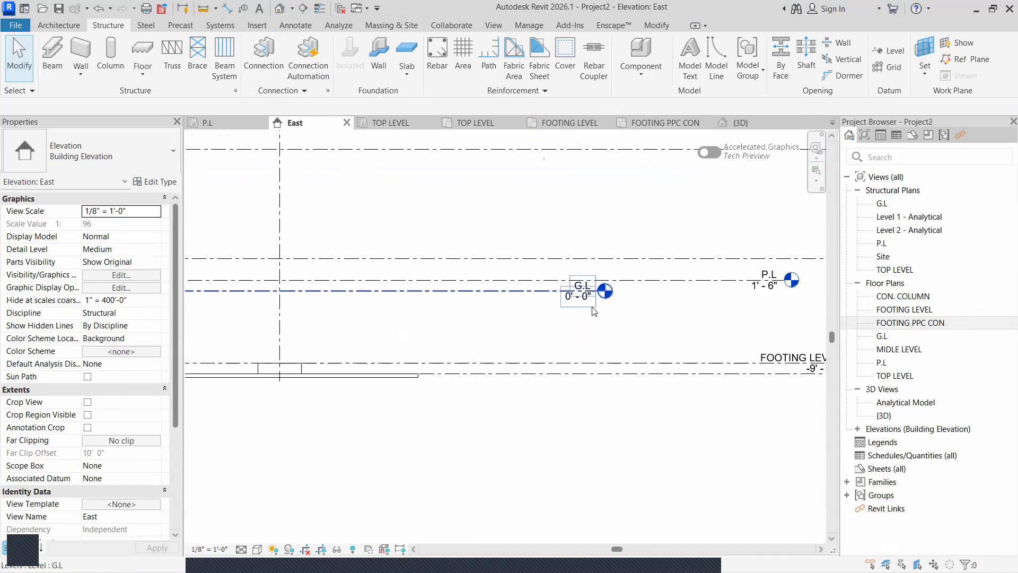
scroll(587, 318, down, 4)
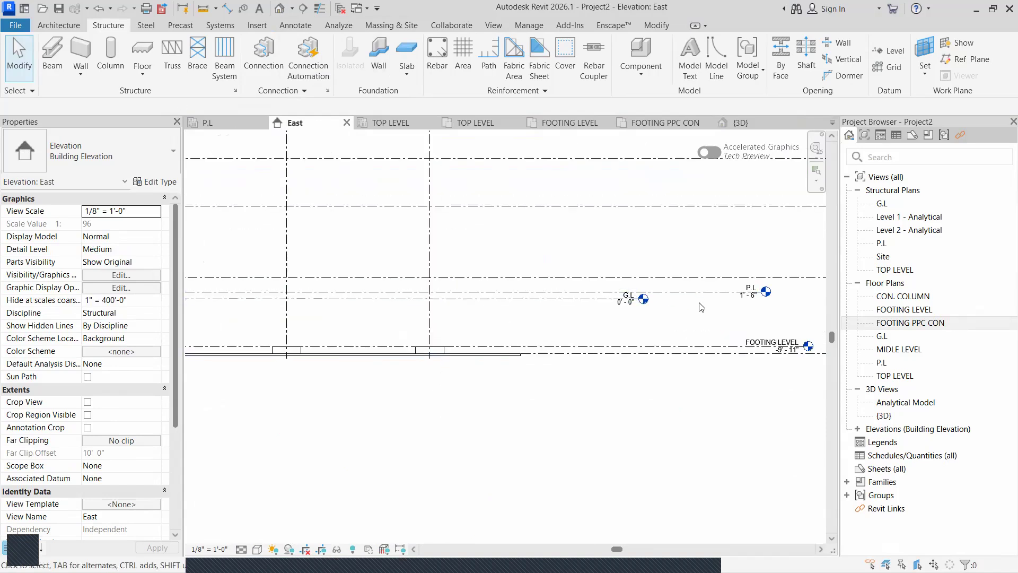
double_click(922, 336)
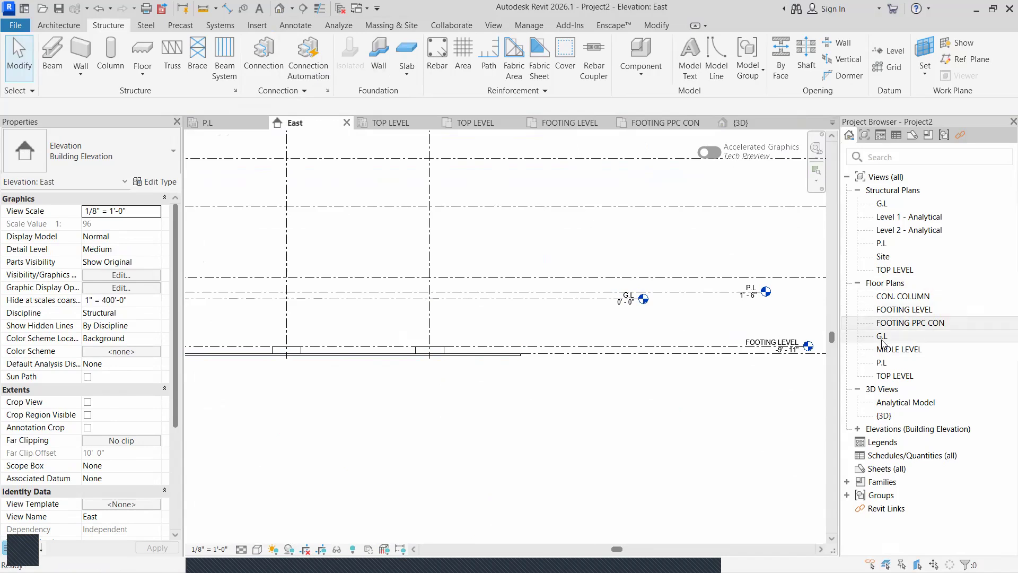
scroll(383, 338, down, 4)
scroll(461, 348, up, 4)
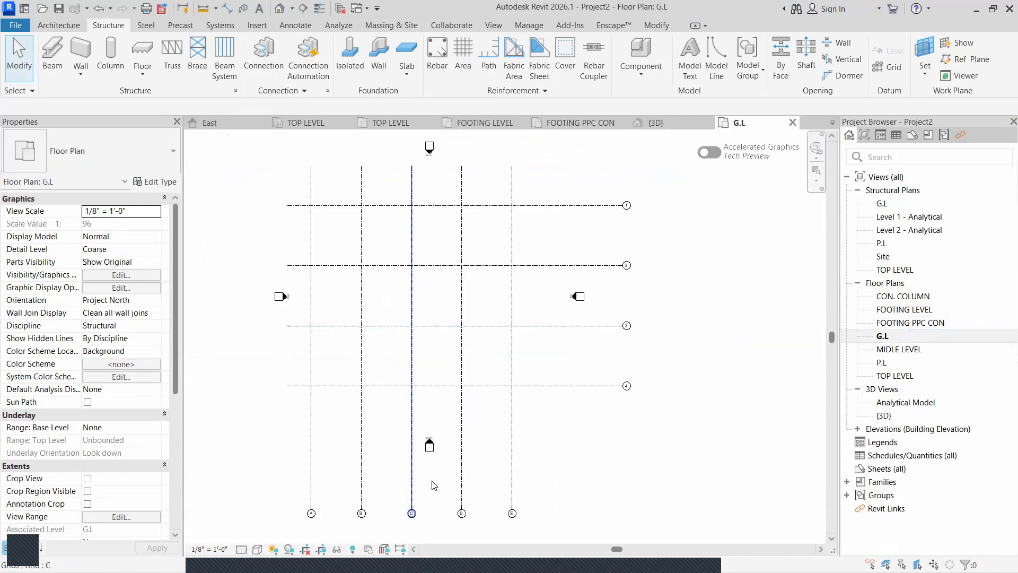
Set the view depth level of the G.L floor plan's view range to Unlimited
scroll(59, 342, down, 4)
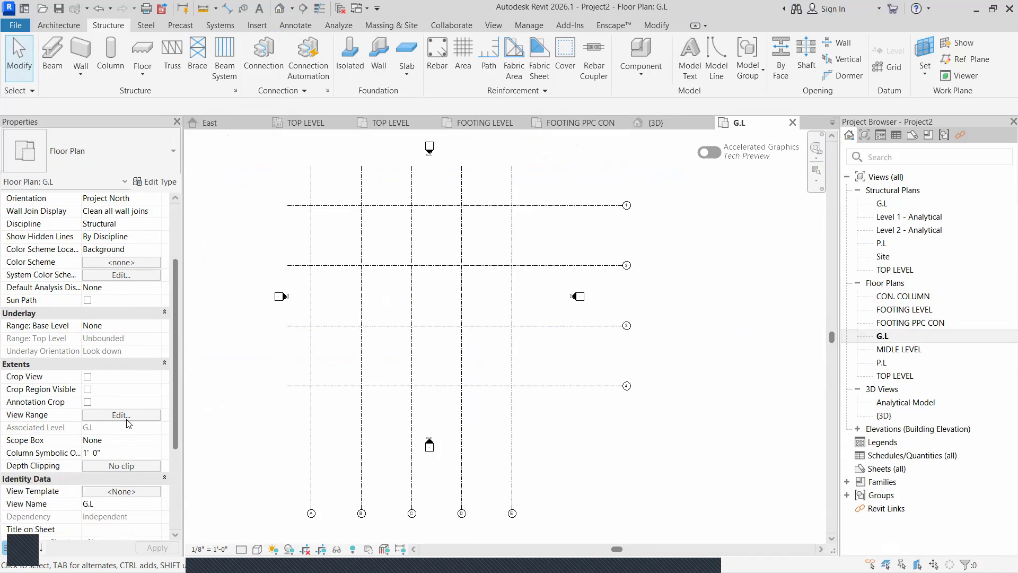
click(125, 416)
click(624, 305)
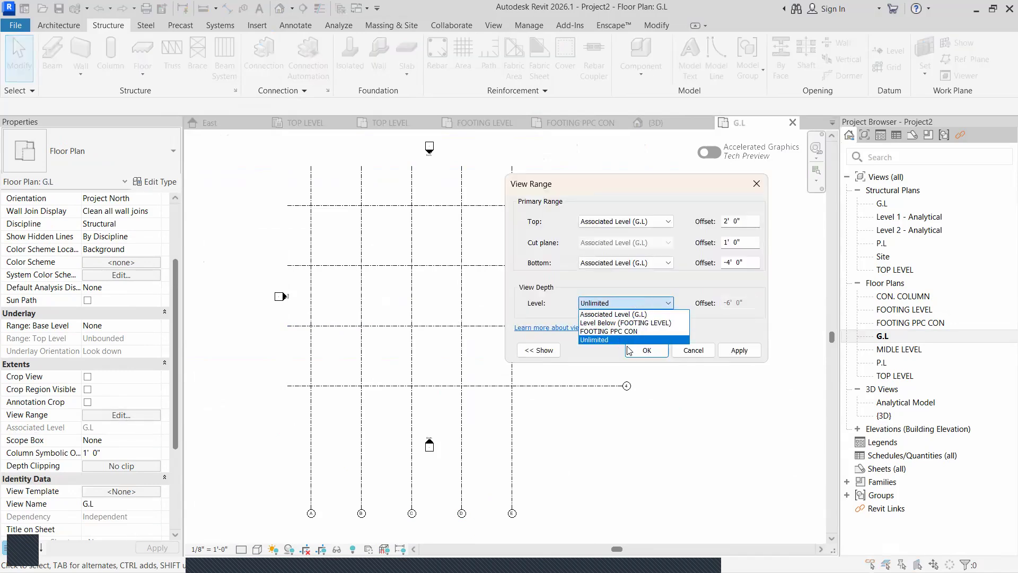
click(626, 341)
click(655, 350)
middle_drag(460, 347, 587, 436)
scroll(539, 443, up, 1)
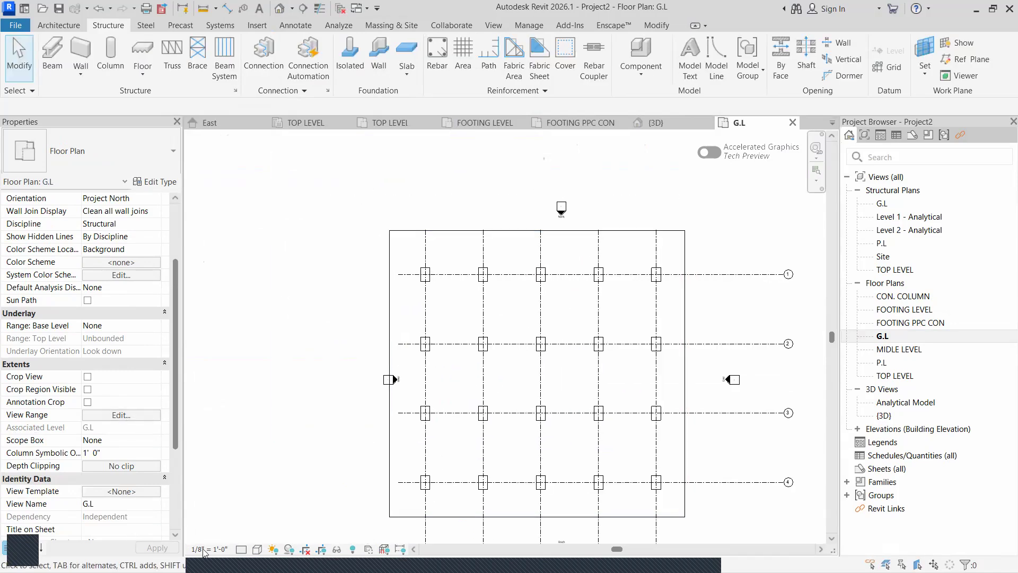
Display the G.L floor plan at fine detail with the Hidden Line visual style
click(257, 549)
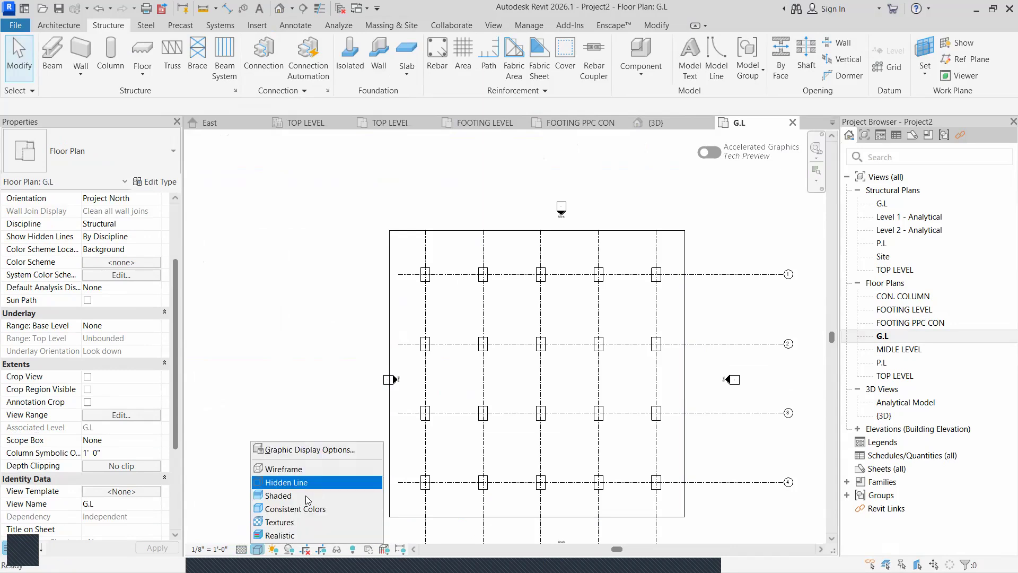
click(307, 479)
scroll(525, 371, up, 2)
scroll(526, 367, down, 2)
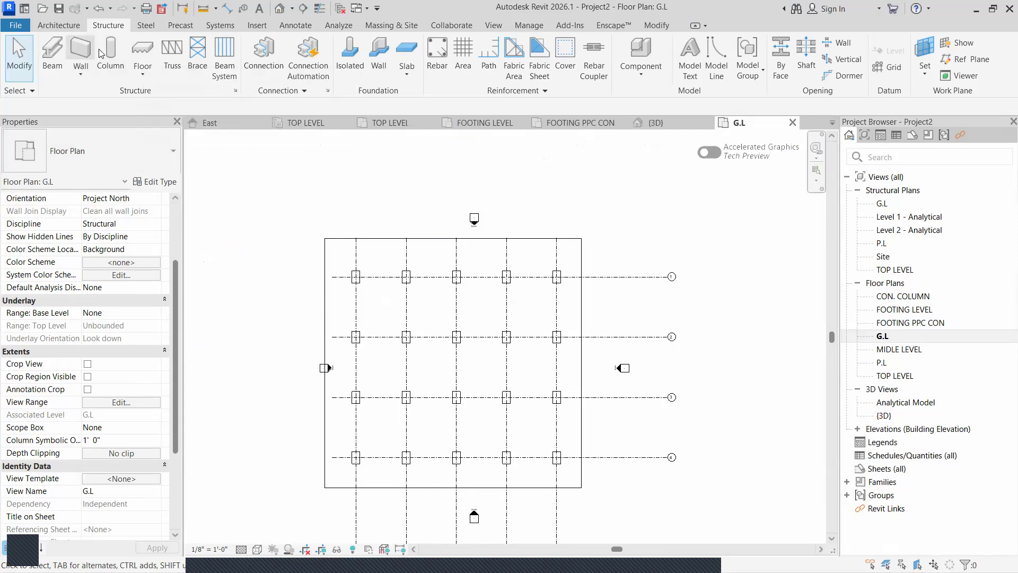
Start a structural column with the Concrete-Rectangular-Column 12 x 18 type and duplicate that type as C -1
click(122, 74)
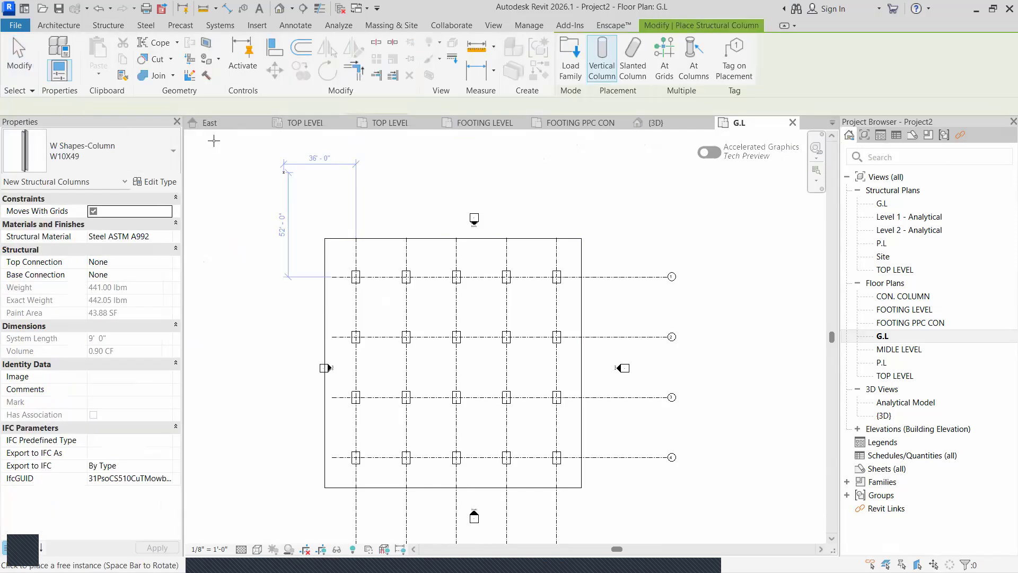
click(115, 153)
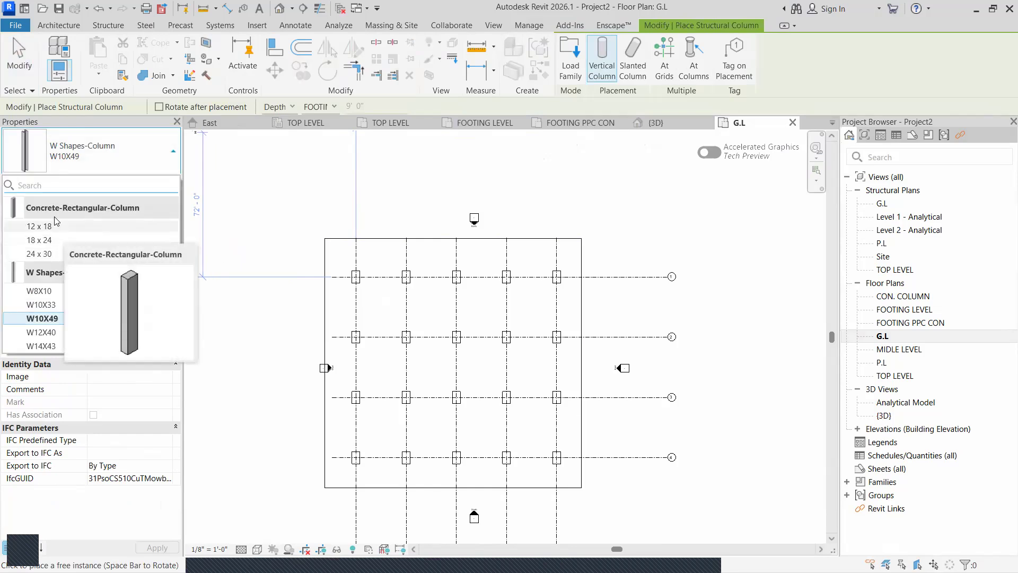
click(72, 226)
click(154, 181)
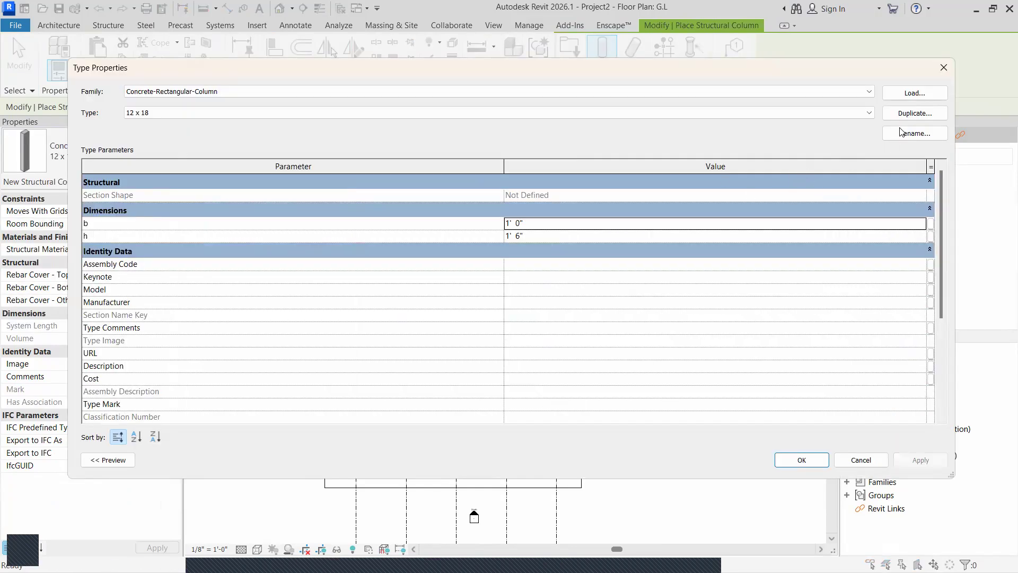
click(911, 113)
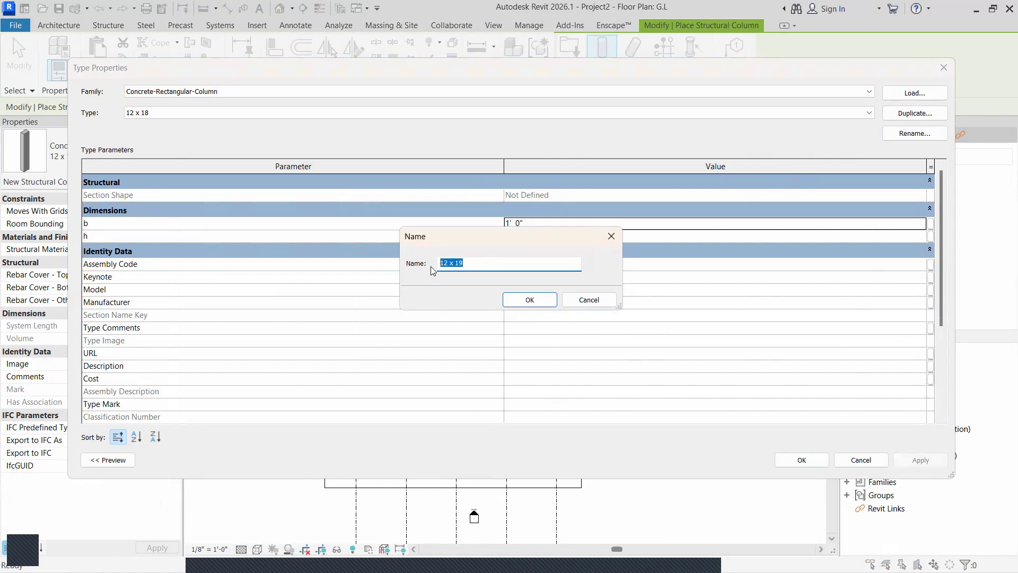
text(C -1)
click(529, 299)
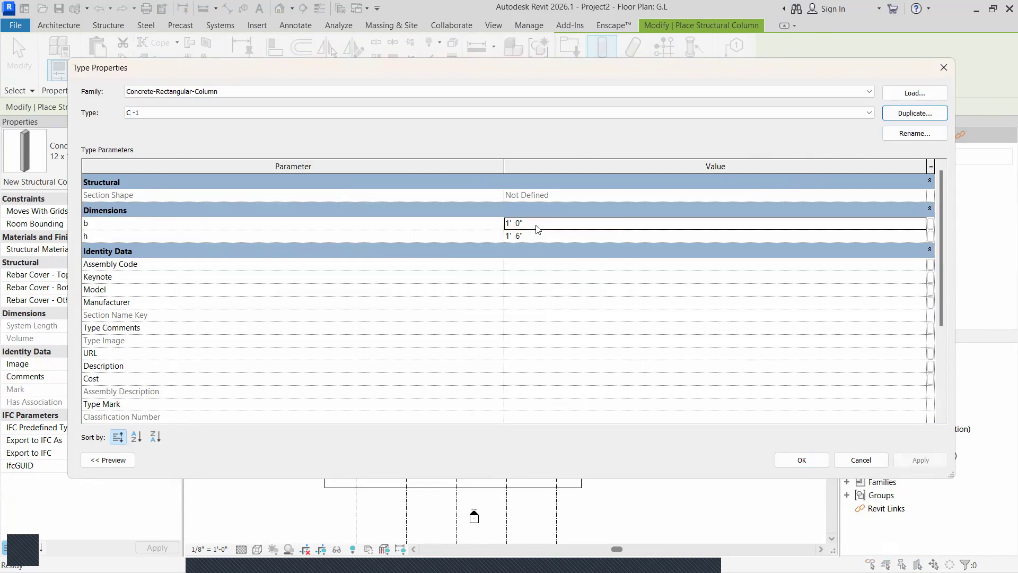
Set both the b and h dimensions of the C -1 column type to 1'
click(535, 228)
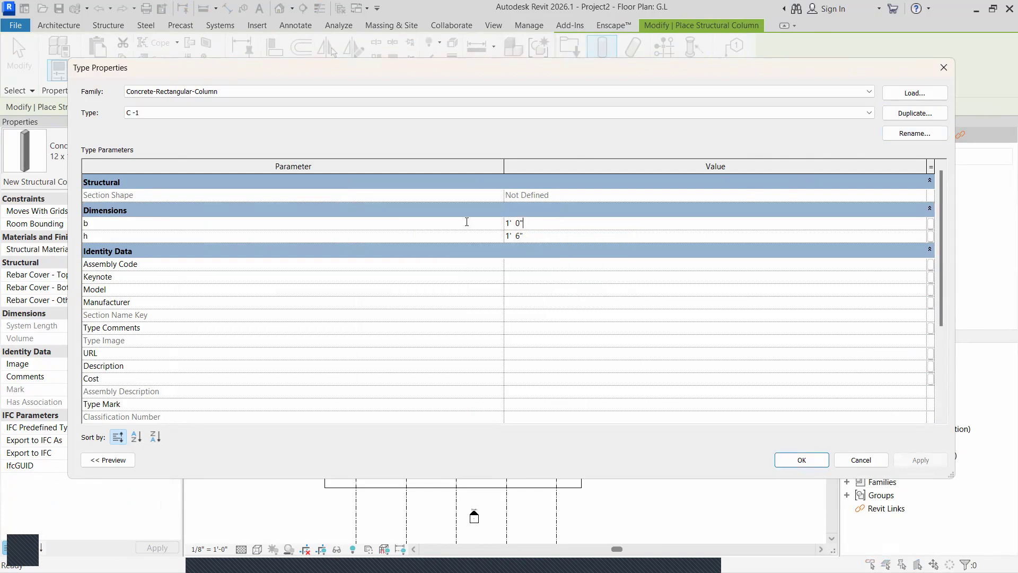
text(1)
click(529, 236)
text(1)
click(802, 459)
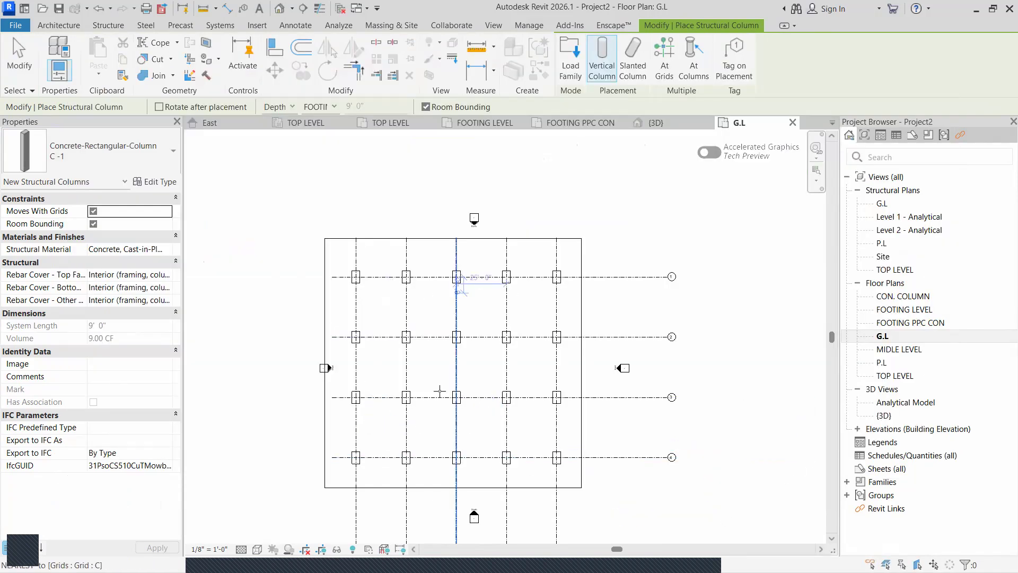
Place C -1 columns at all intersections of grids A to E with grids 1 to 4, using depth down to the footing level
click(664, 60)
drag(603, 235, 267, 488)
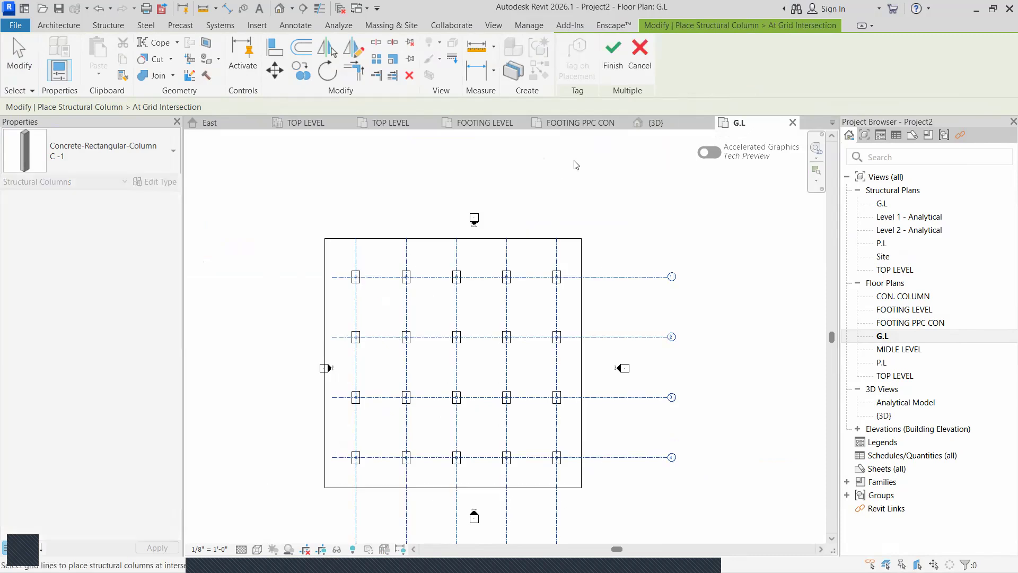
click(620, 64)
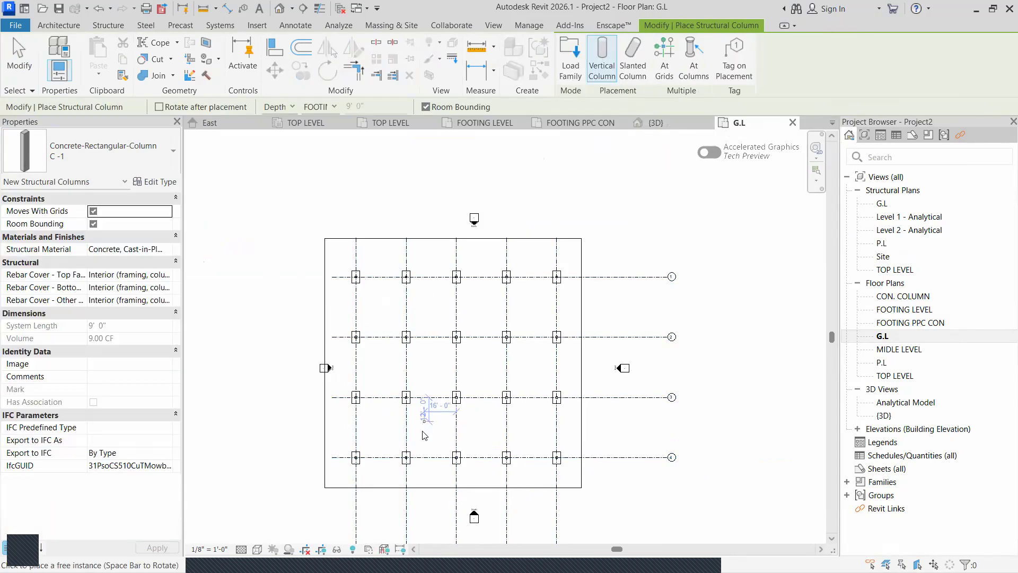
key(Escape)
scroll(415, 340, up, 3)
scroll(361, 328, down, 3)
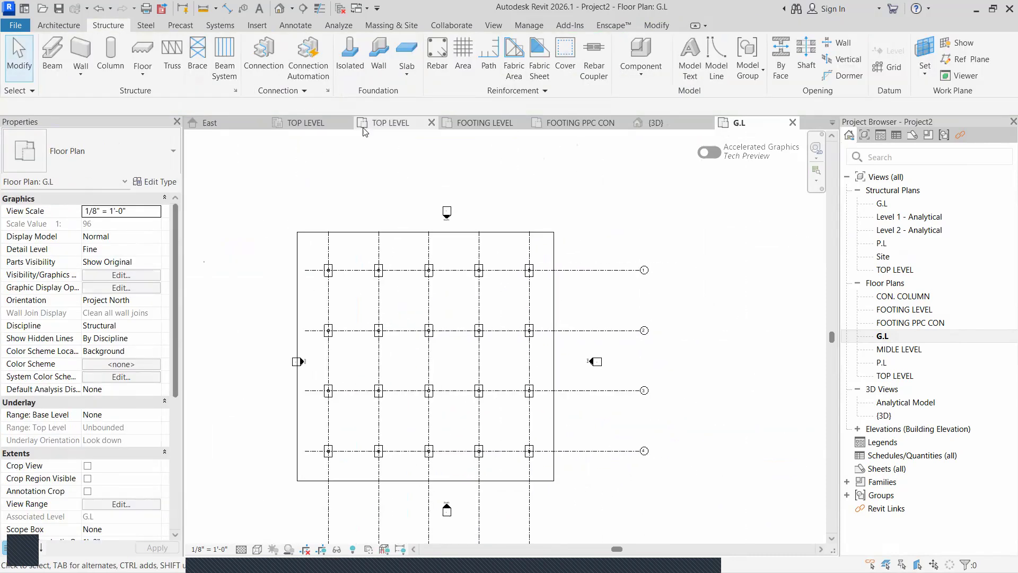
Display the East elevation at fine detail with the Shaded visual style to show the new columns
click(218, 125)
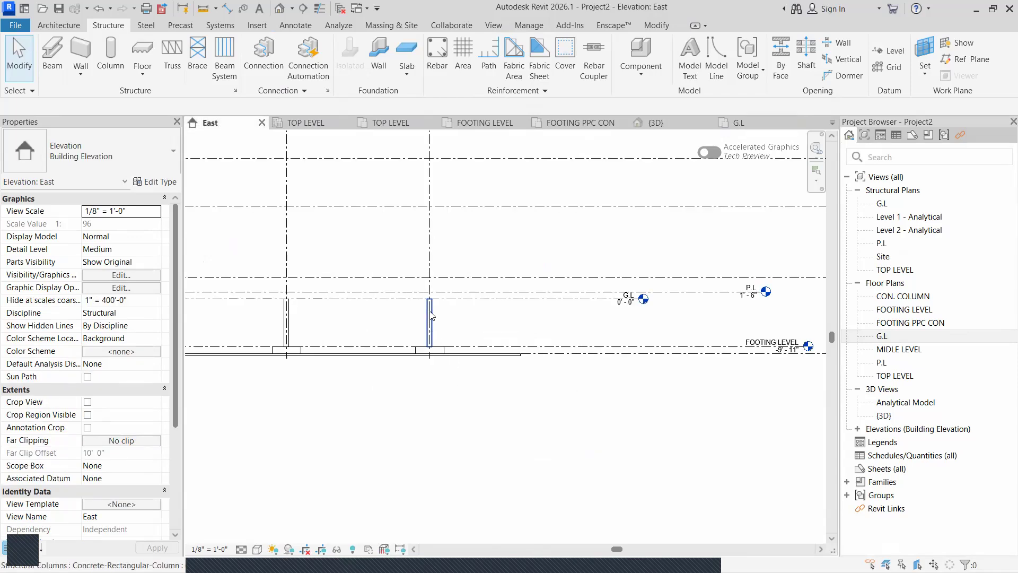
scroll(420, 384, down, 2)
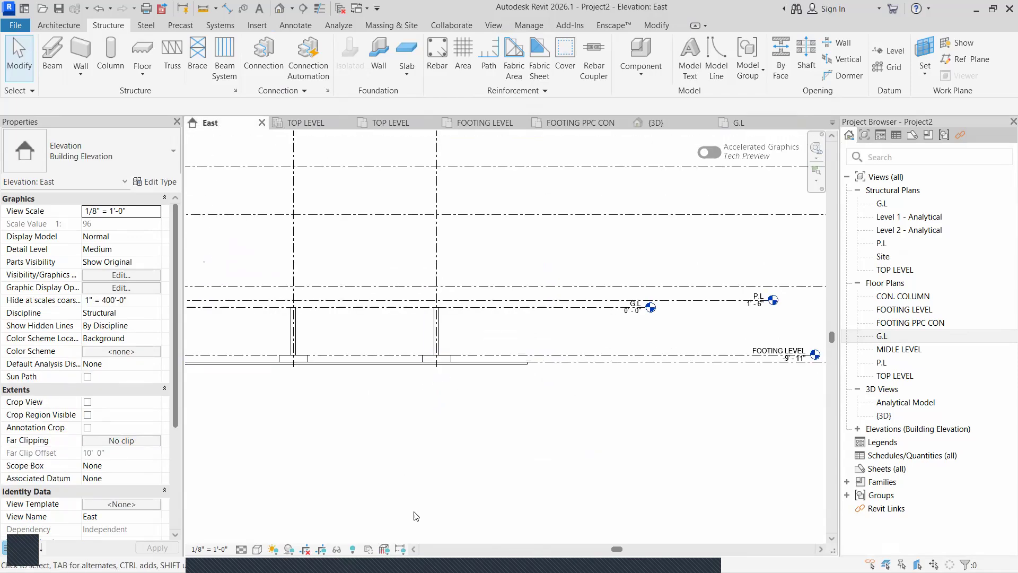
click(241, 549)
click(263, 533)
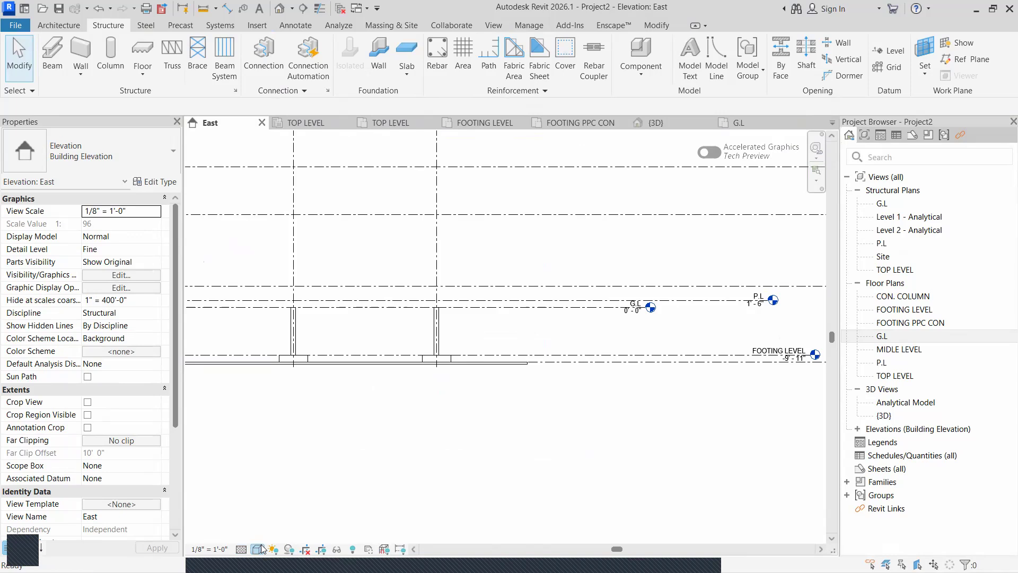
click(257, 549)
scroll(479, 390, up, 4)
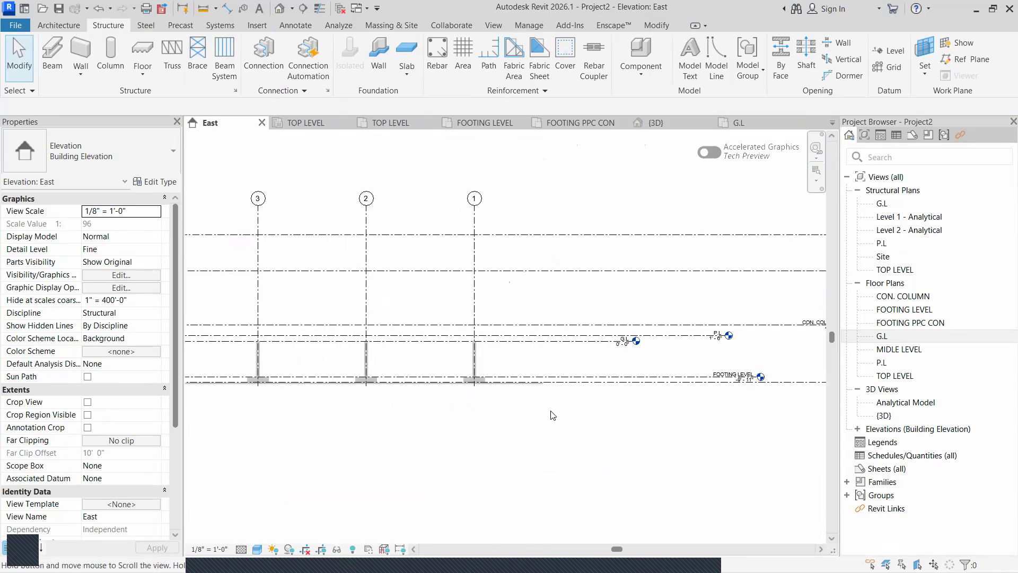
Inspect the columns, footings and PCC slab from several angles in the 3D view
click(655, 123)
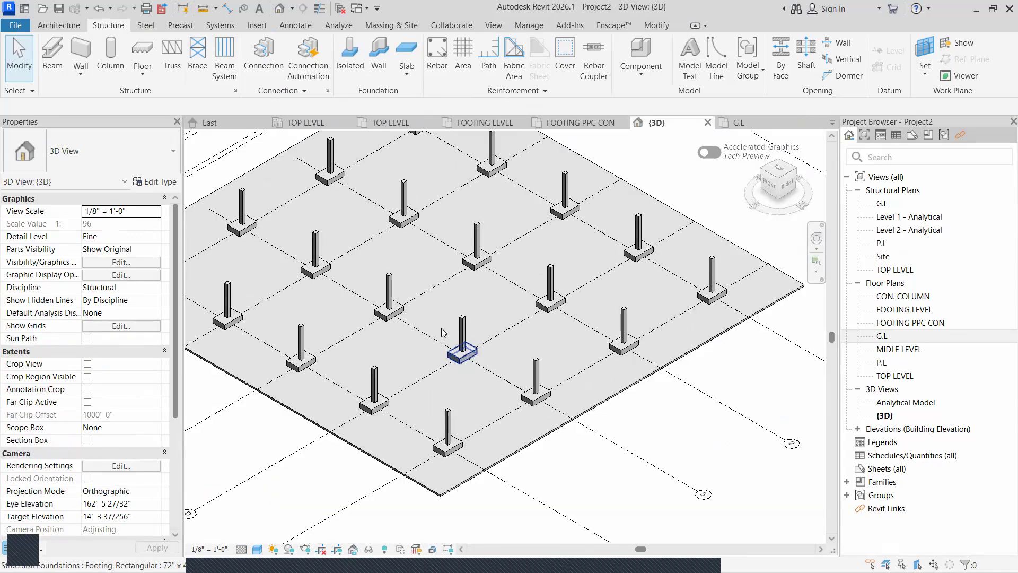
scroll(391, 340, down, 4)
scroll(389, 341, up, 3)
middle_drag(388, 342, 384, 372)
scroll(384, 372, down, 3)
shift+middle_drag(599, 430, 400, 285)
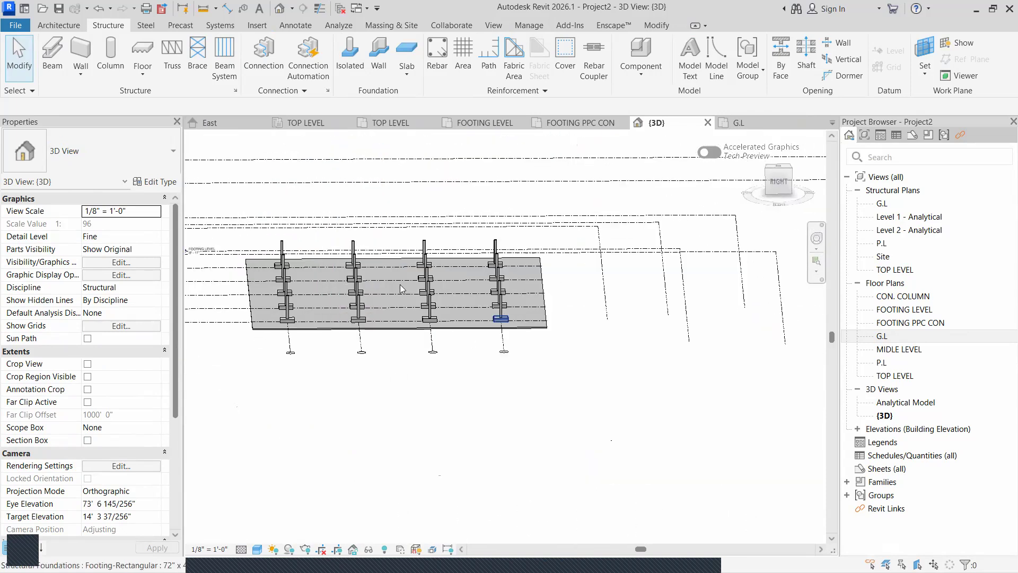
Examine the columns in the East elevation against the G.L, P.L and FOOTING LEVEL lines
click(211, 127)
scroll(652, 345, up, 5)
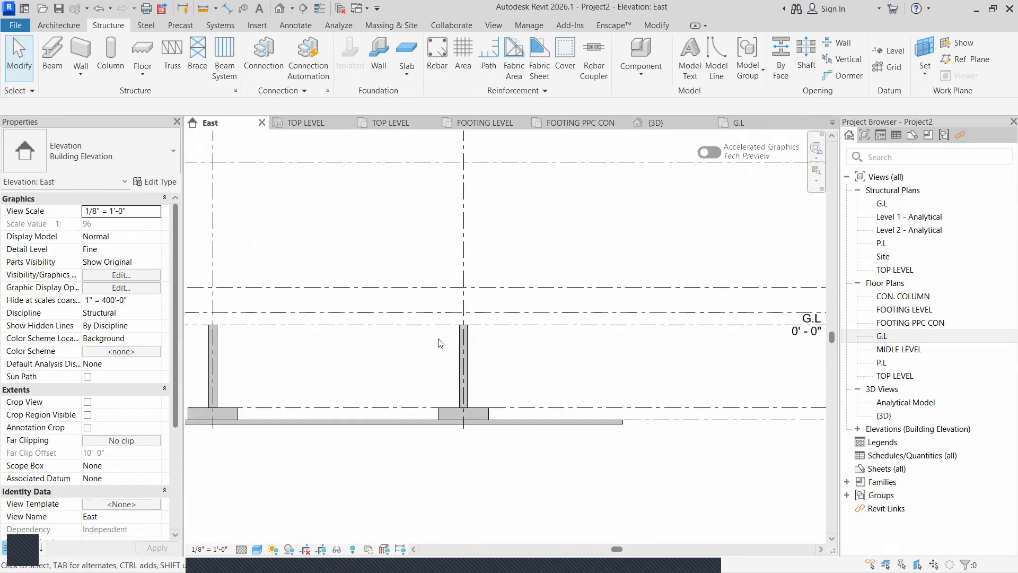
scroll(430, 418, down, 3)
scroll(430, 418, up, 1)
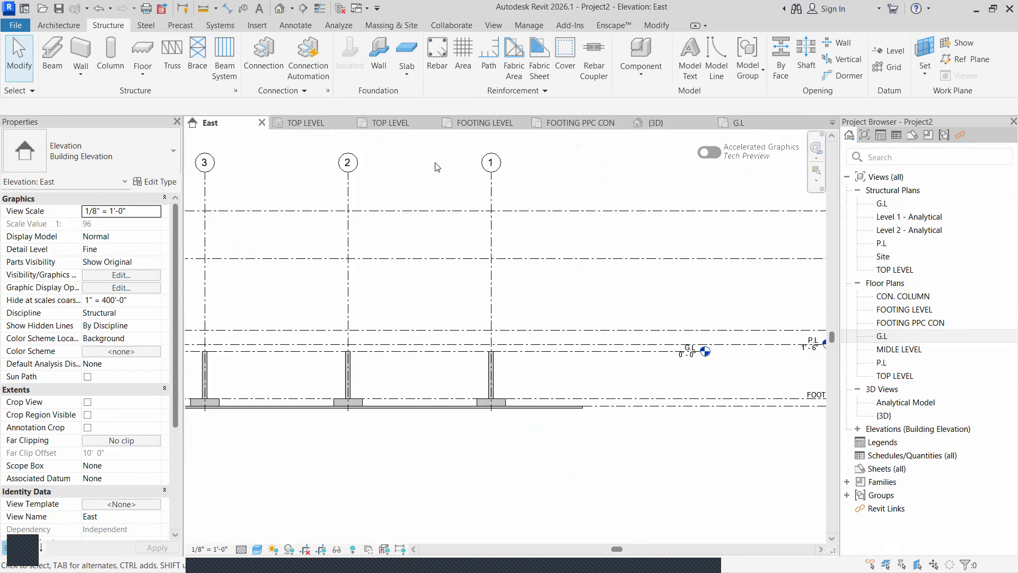
scroll(659, 336, down, 1)
scroll(674, 345, up, 2)
scroll(705, 339, up, 1)
middle_drag(736, 336, 620, 352)
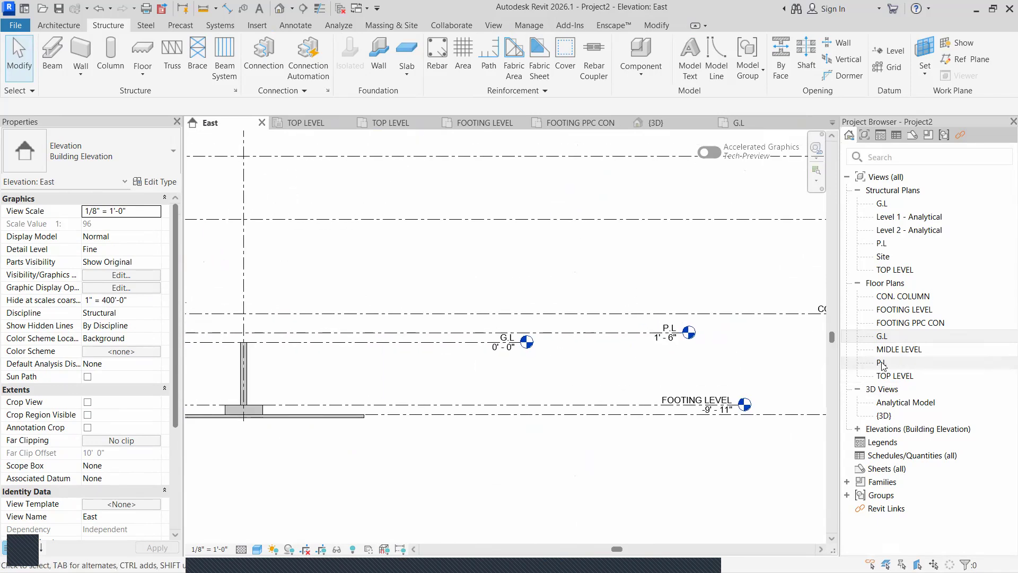
Open the P.L floor plan, and switch to the TOP LEVEL structural plan
double_click(882, 364)
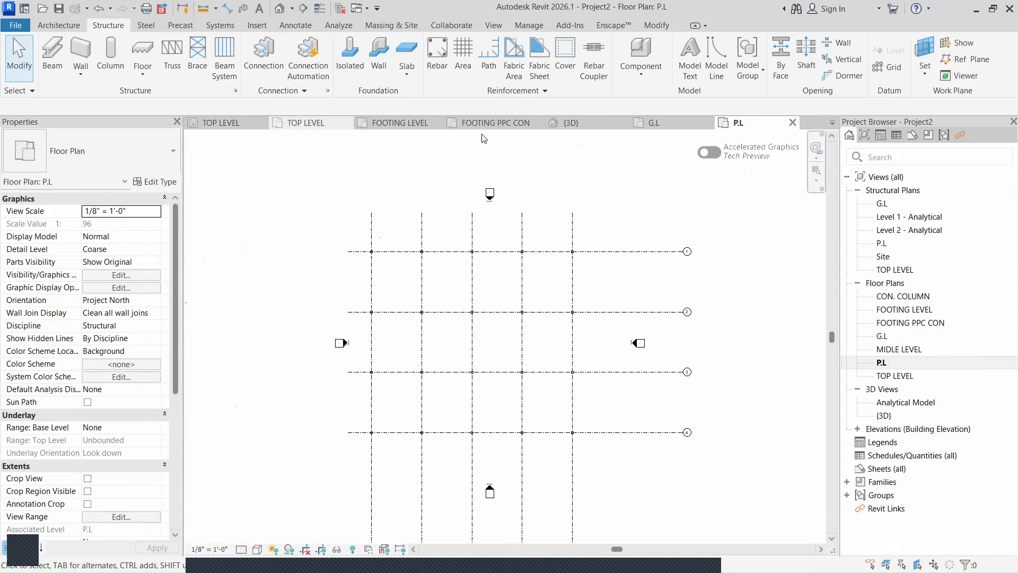
click(228, 125)
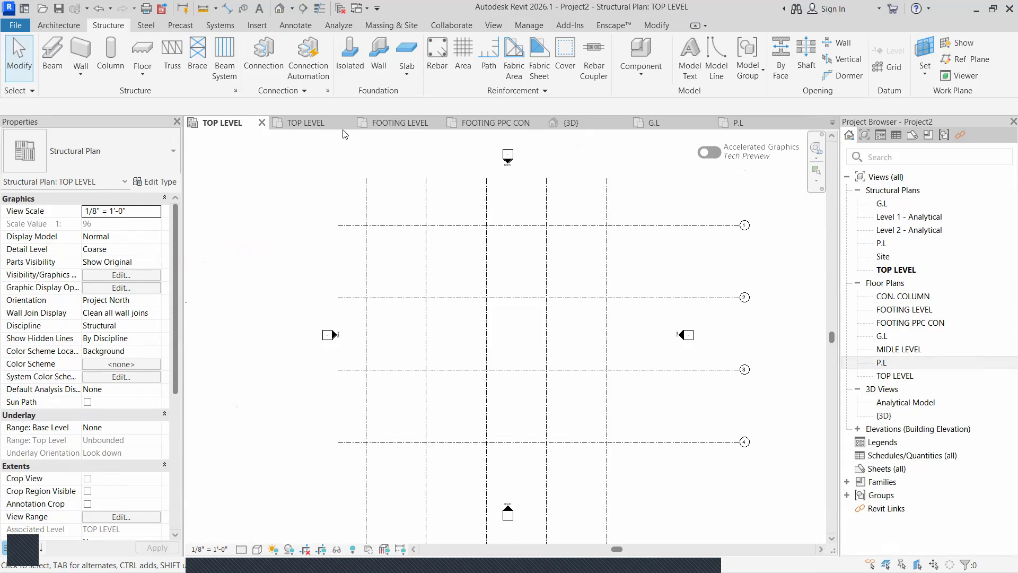
Close the surplus open views, keeping only the East elevation, the 3D view and the P.L floor plan
click(262, 124)
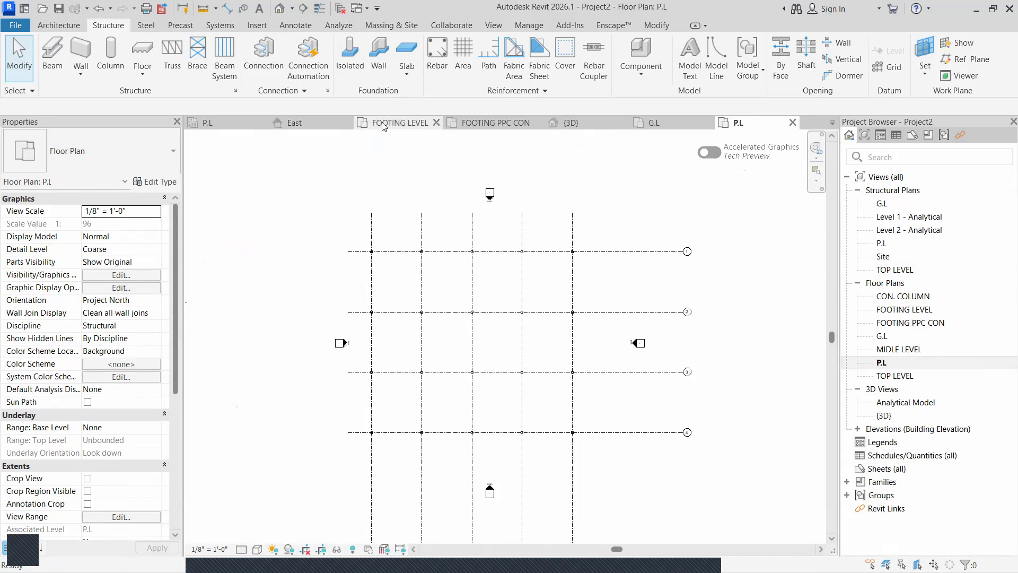
click(437, 123)
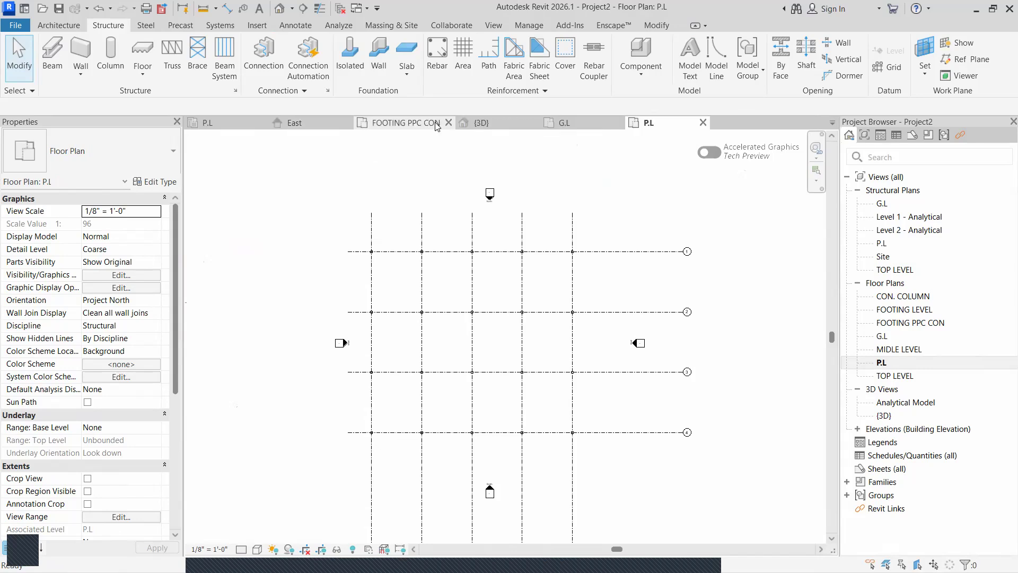
click(262, 123)
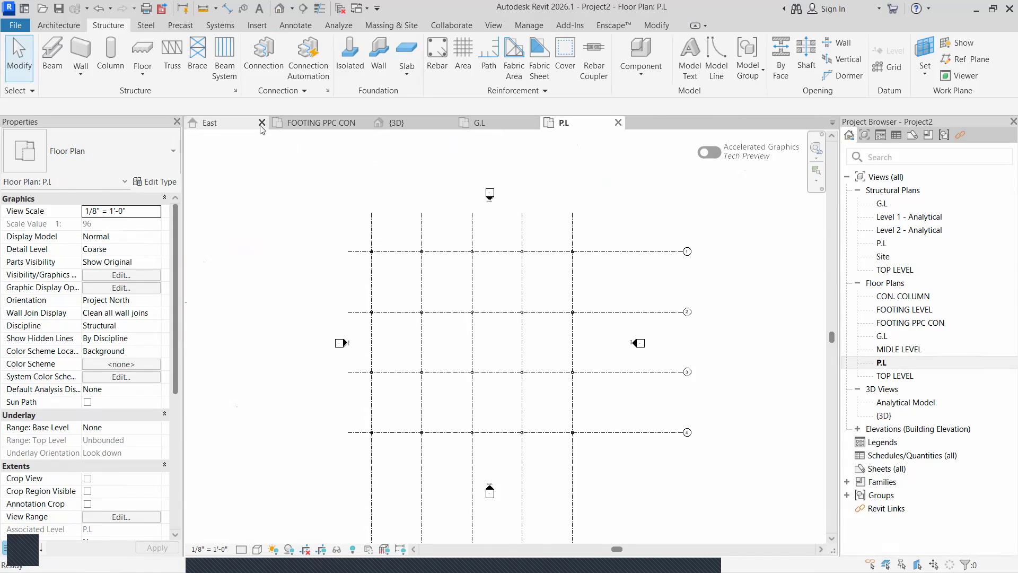
click(364, 123)
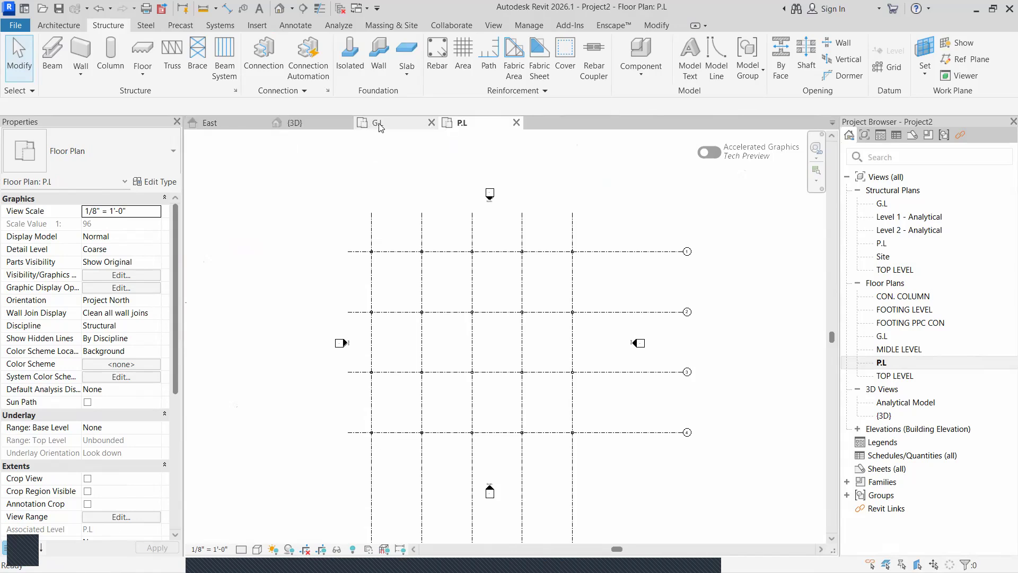
click(431, 123)
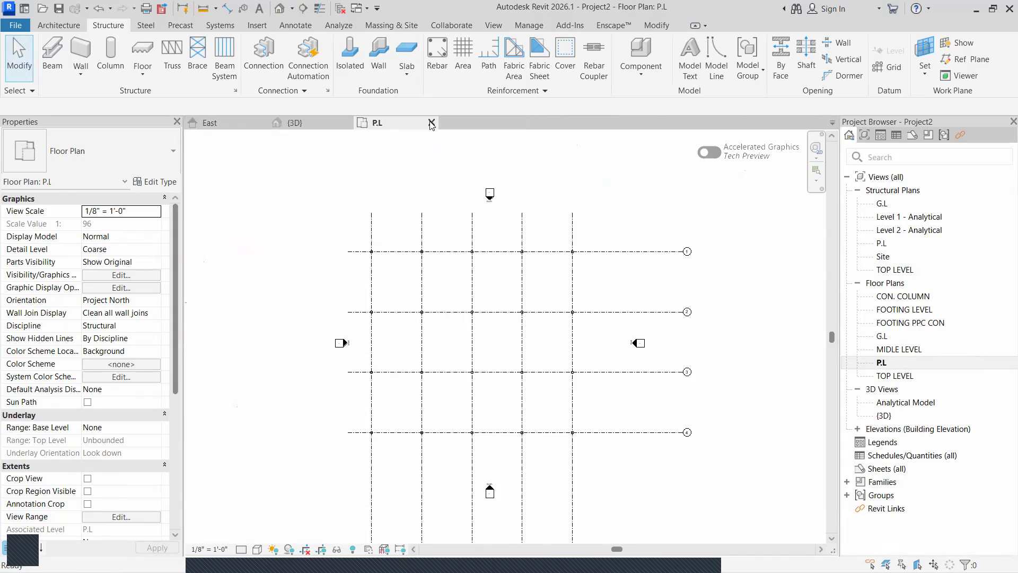
Examine the column tops in the East elevation against the G.L, P.L, CON. COLUMN and FOOTING LEVEL lines
click(215, 124)
scroll(397, 295, up, 3)
scroll(334, 295, up, 1)
middle_drag(334, 295, 561, 298)
scroll(561, 298, down, 3)
scroll(666, 352, up, 1)
middle_drag(666, 352, 285, 334)
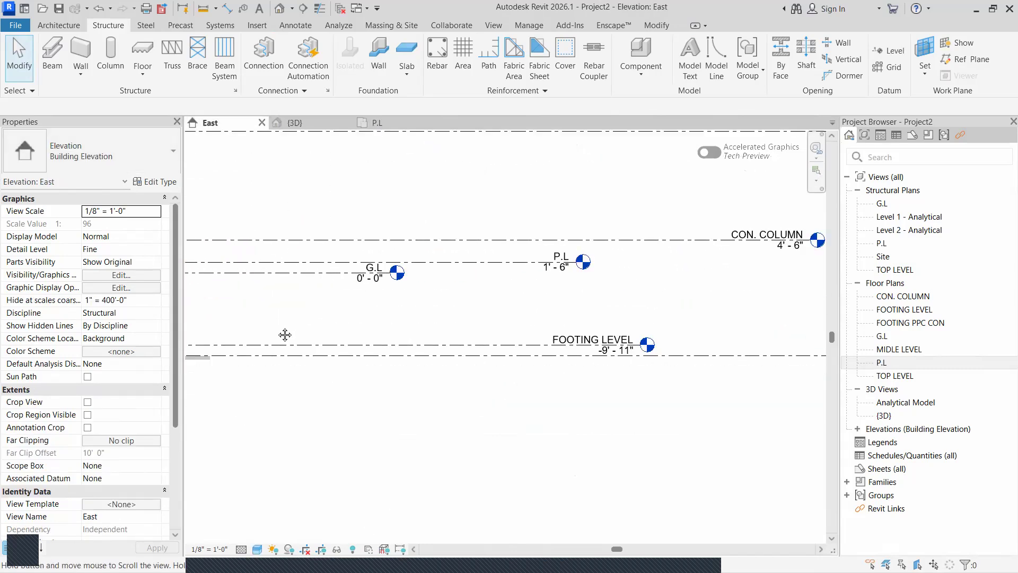
scroll(506, 289, up, 3)
scroll(543, 324, down, 9)
scroll(443, 324, down, 2)
scroll(443, 325, up, 3)
scroll(443, 325, down, 4)
scroll(443, 325, up, 3)
middle_drag(469, 339, 470, 349)
scroll(483, 352, up, 2)
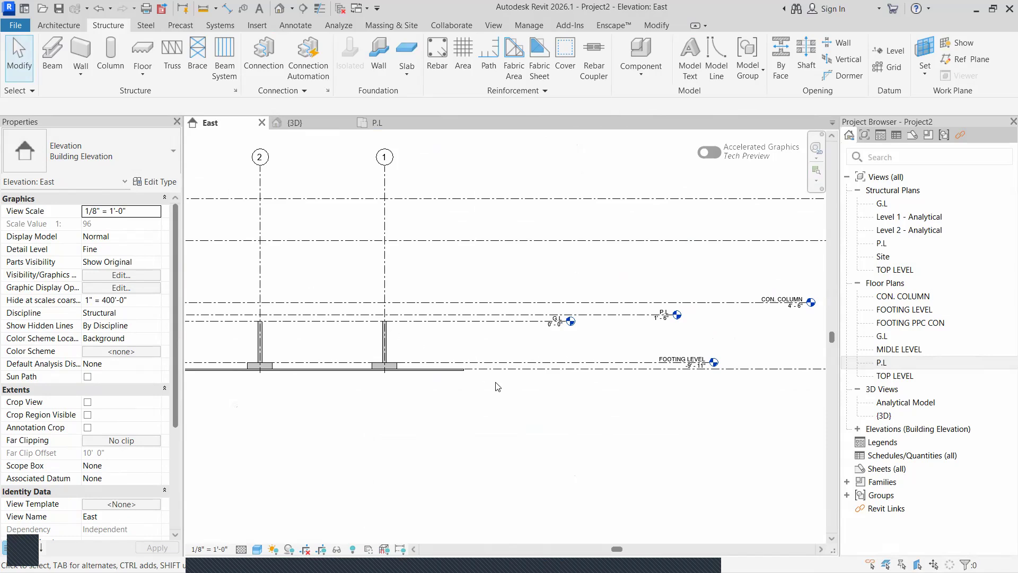
Extend the view depth in the P.L floor plan's View Range so the footings and PCC slab are displayed
click(377, 122)
scroll(482, 332, up, 7)
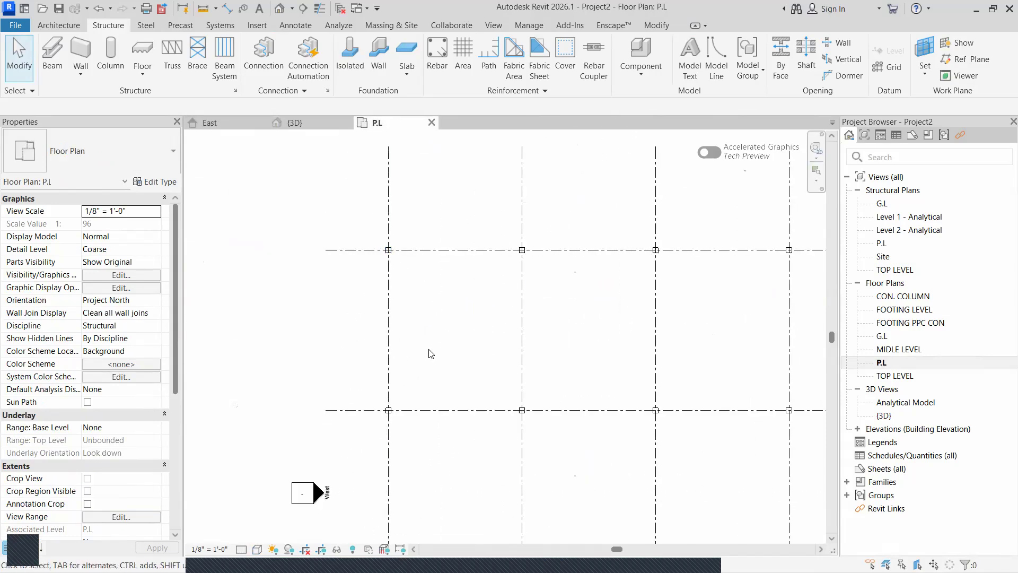
scroll(354, 351, down, 2)
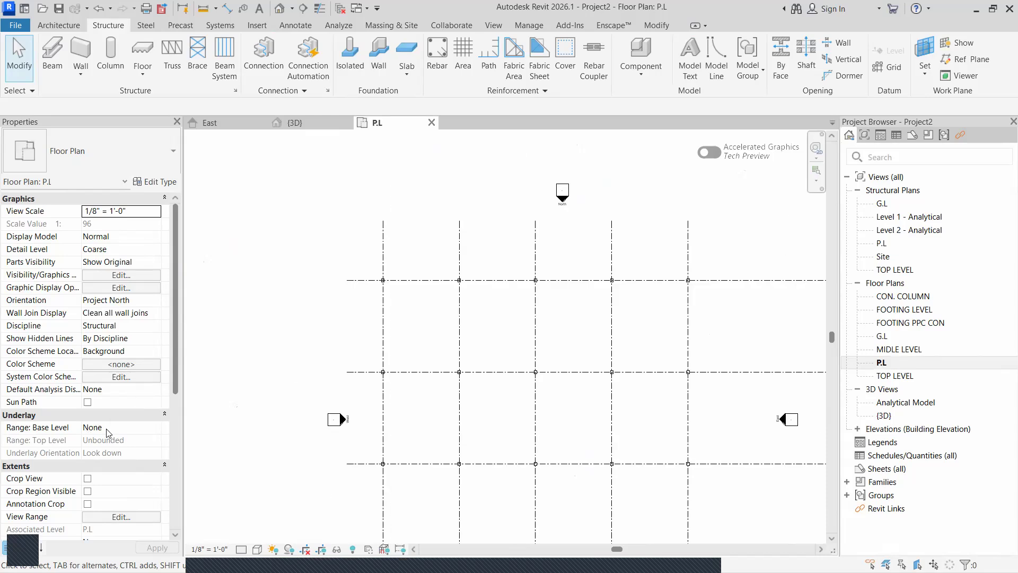
scroll(107, 432, down, 3)
click(113, 377)
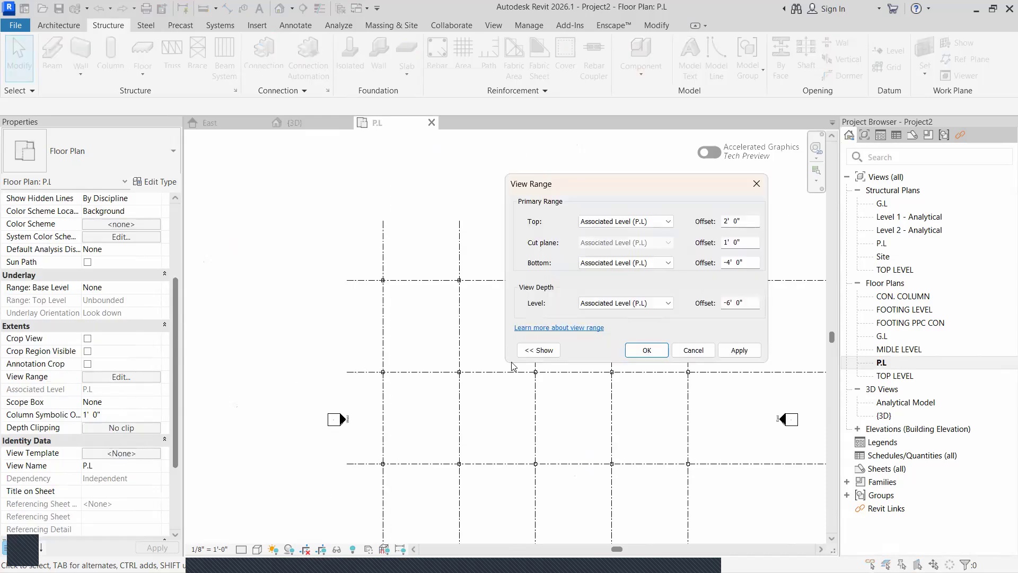
click(611, 305)
click(597, 350)
click(655, 350)
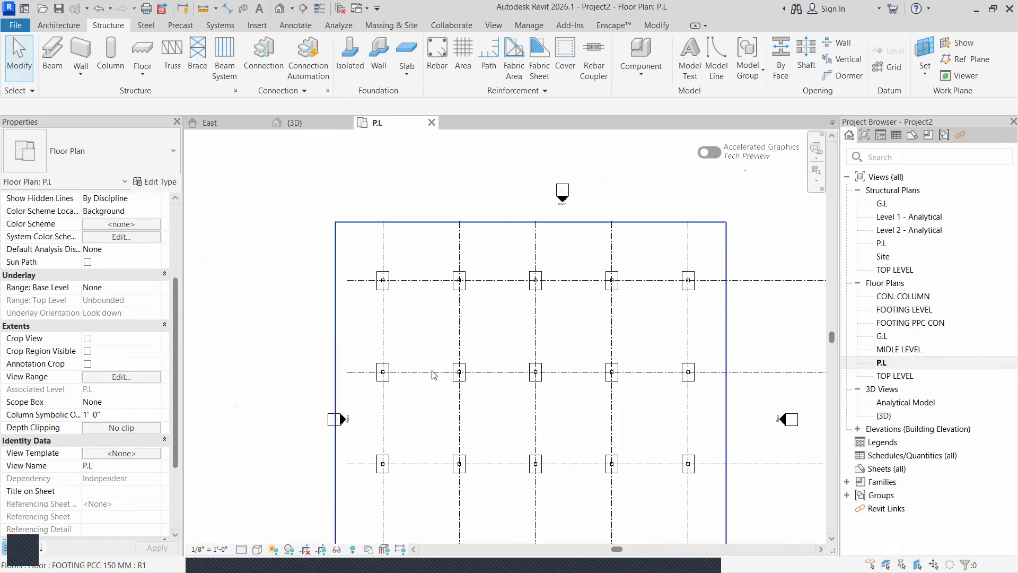
Examine the isolated footings and columns at the grid intersections in the P.L floor plan
scroll(434, 375, down, 3)
scroll(439, 388, up, 1)
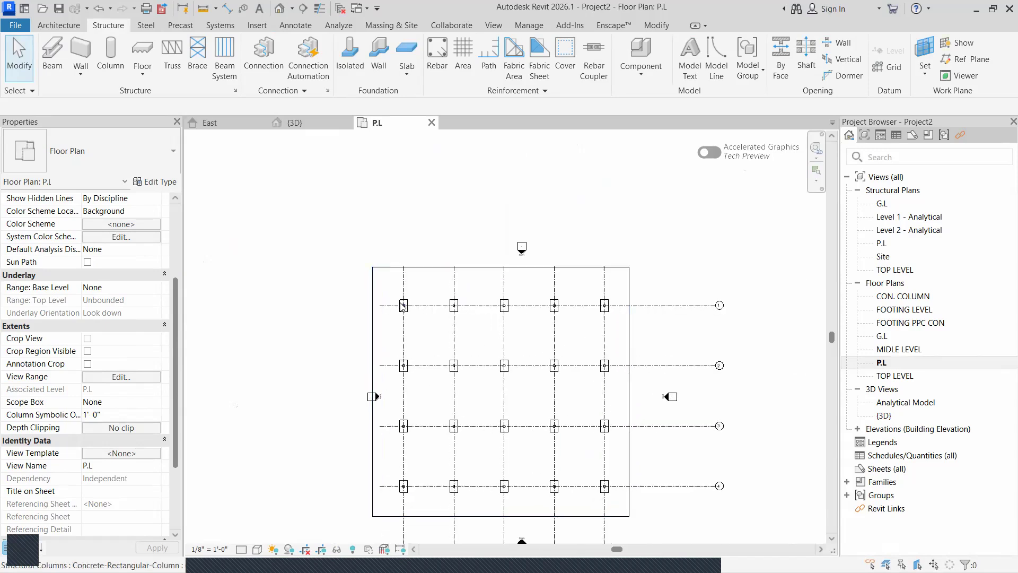
scroll(404, 306, up, 2)
scroll(402, 311, up, 3)
scroll(400, 318, up, 1)
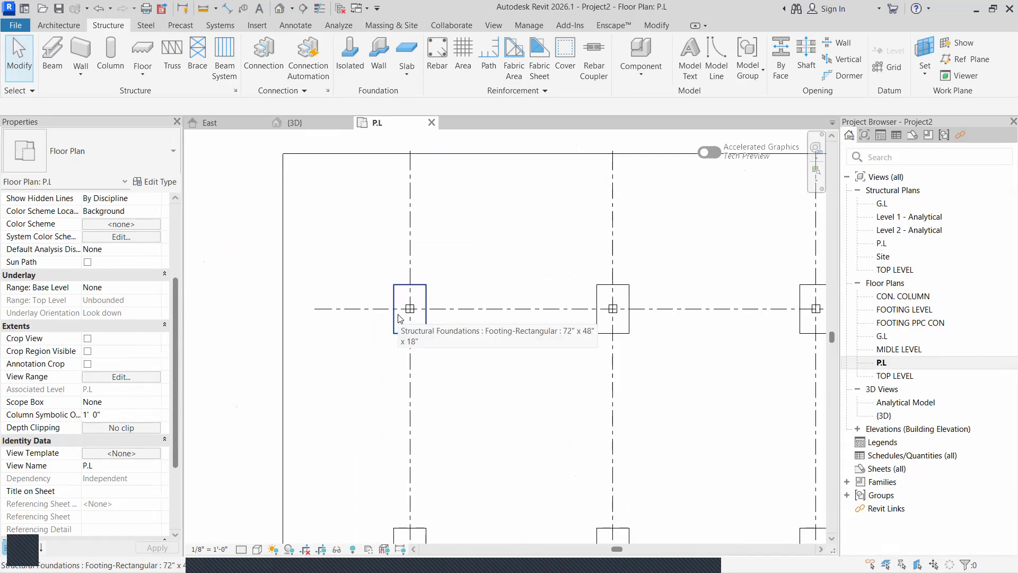
scroll(408, 318, down, 3)
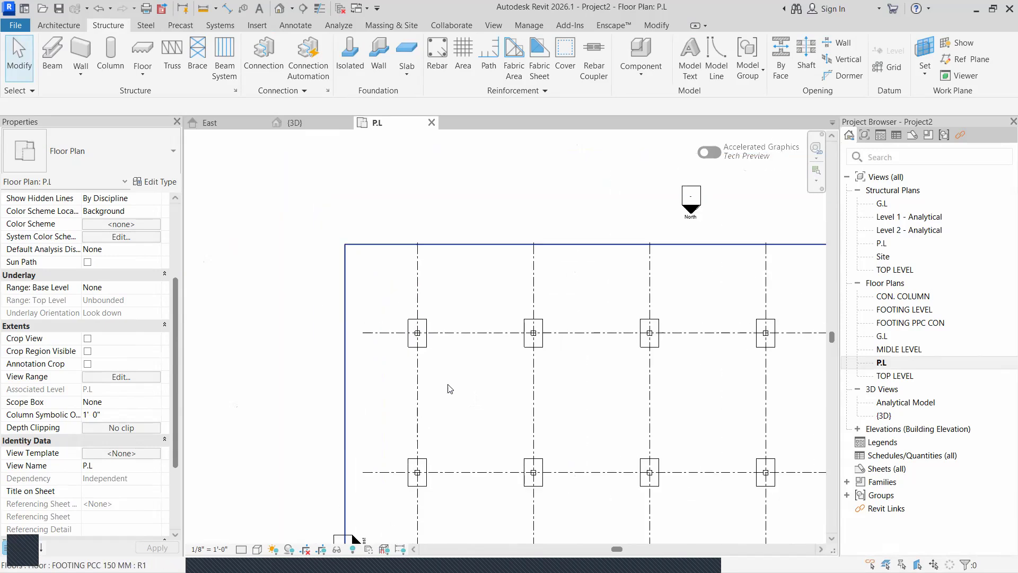
scroll(454, 392, down, 2)
scroll(465, 403, down, 1)
scroll(472, 406, down, 3)
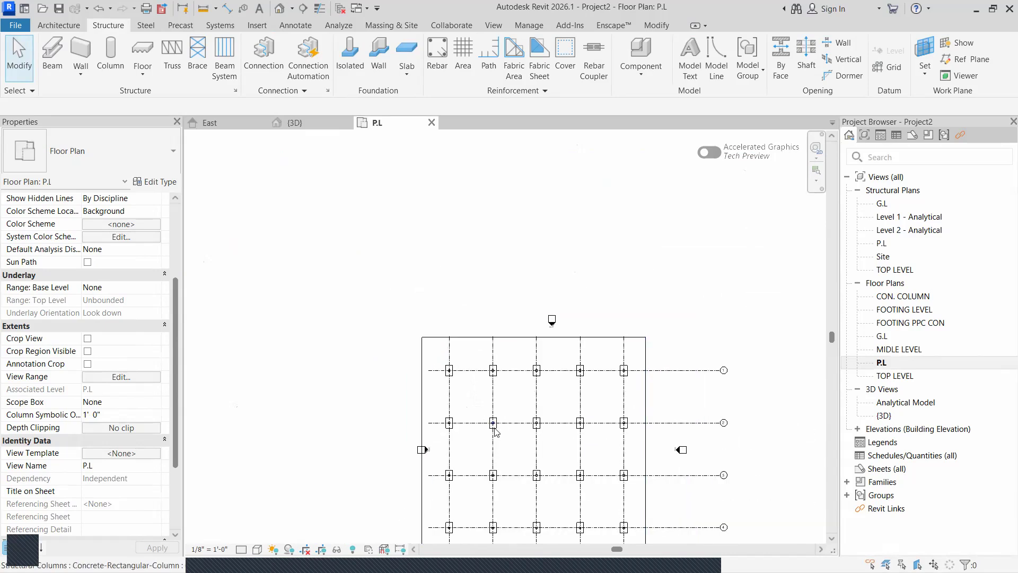
Start a structural floor and duplicate the FOOTING PCC 150 MM type as PLINTH FLOOR 1'6"
click(140, 77)
click(160, 99)
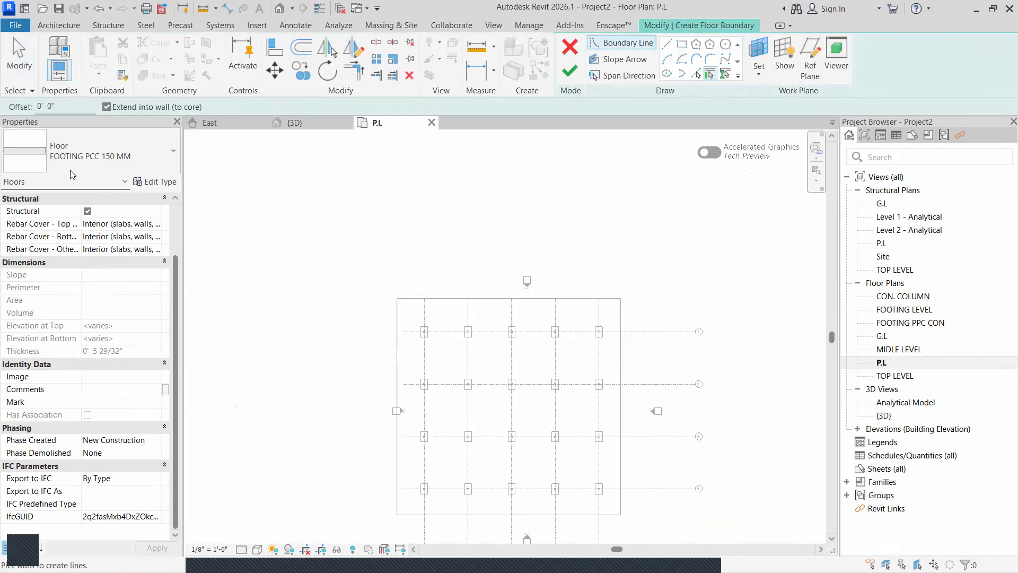
click(154, 181)
click(896, 119)
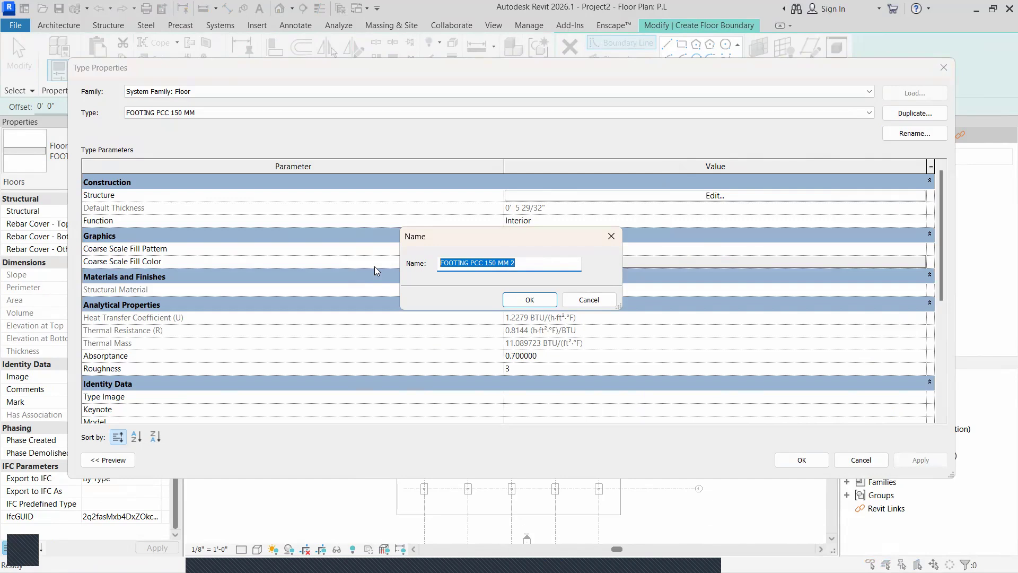
text(PLINTH FLOOR 1'6)
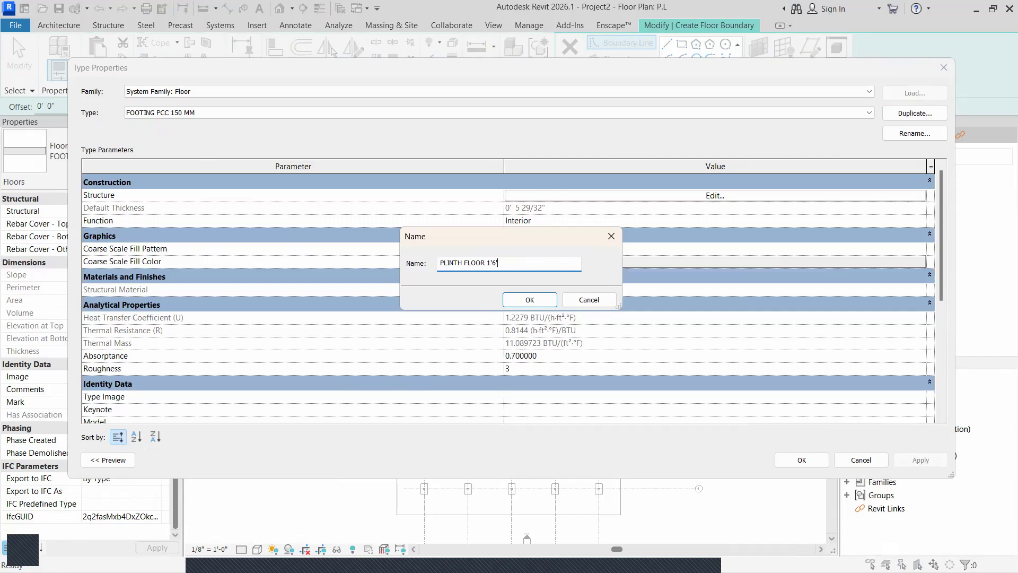
text(")
key(Return)
Set the structure layer thickness of the plinth floor type to 1' 6" and accept the type properties
click(692, 195)
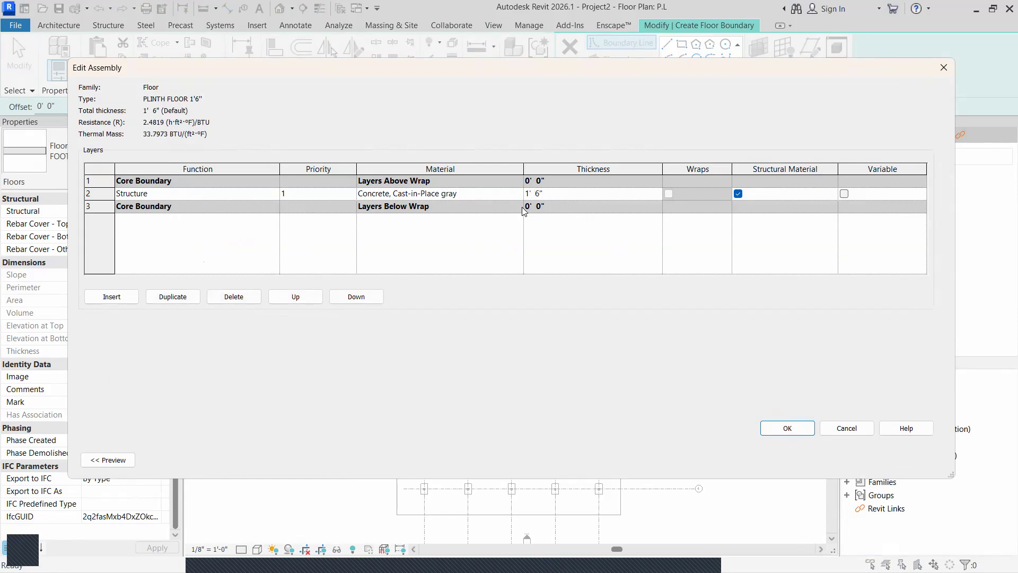
click(788, 428)
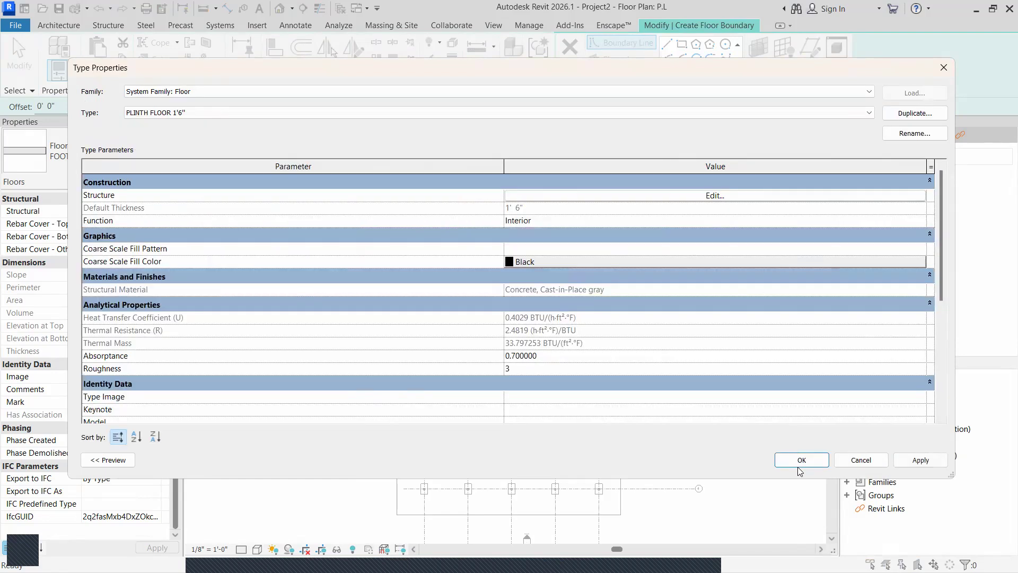
click(817, 466)
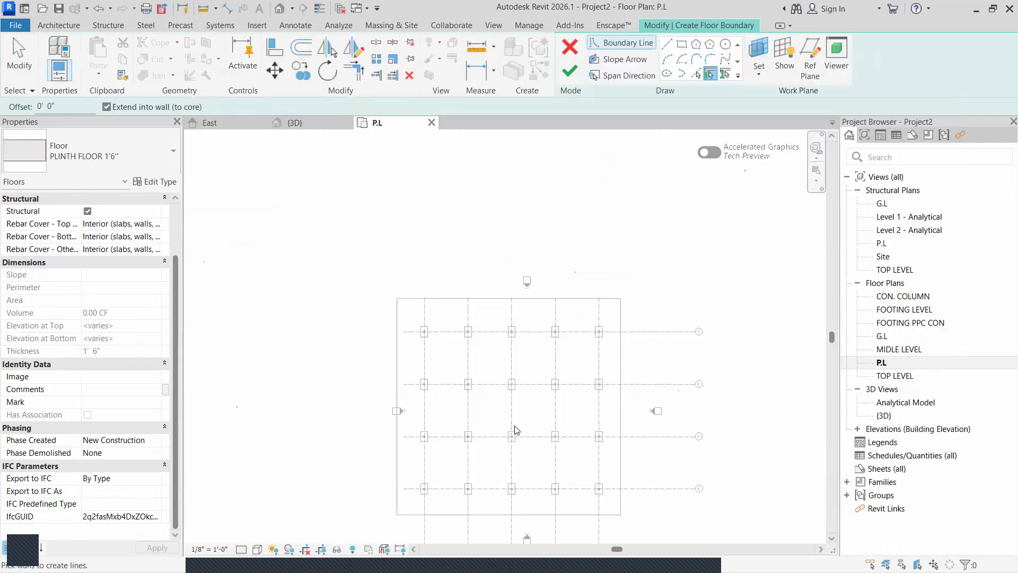
Sketch a rectangular floor boundary between the outer corners of diagonally opposite corner footings on grids 1 and 4, and finish the plinth floor
click(683, 45)
scroll(425, 337, up, 3)
scroll(422, 334, up, 1)
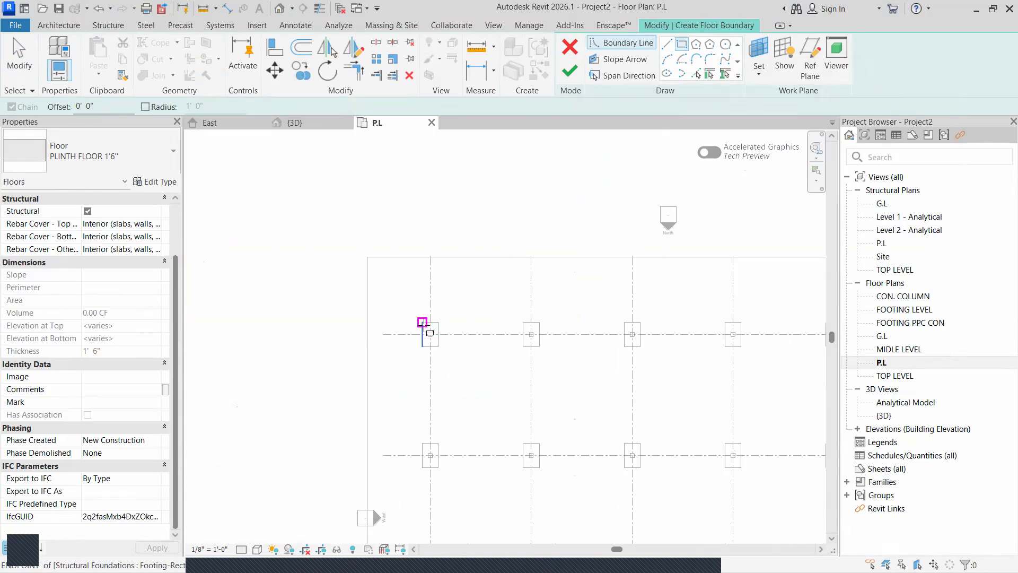
click(423, 323)
scroll(522, 475, down, 3)
middle_drag(521, 473, 498, 321)
scroll(602, 399, up, 3)
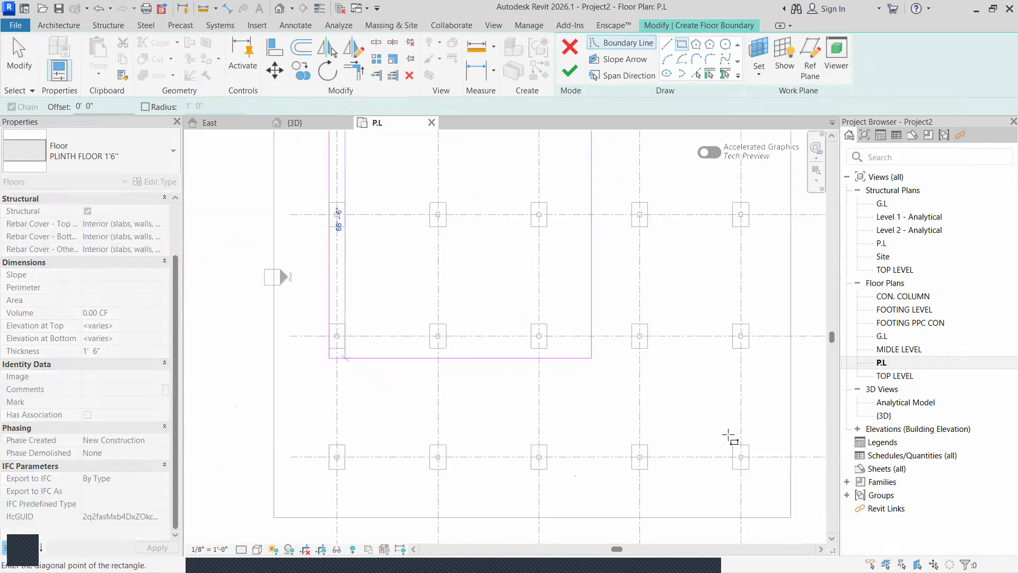
scroll(734, 446, up, 2)
click(746, 487)
click(570, 71)
scroll(347, 307, down, 4)
scroll(350, 366, down, 3)
key(Escape)
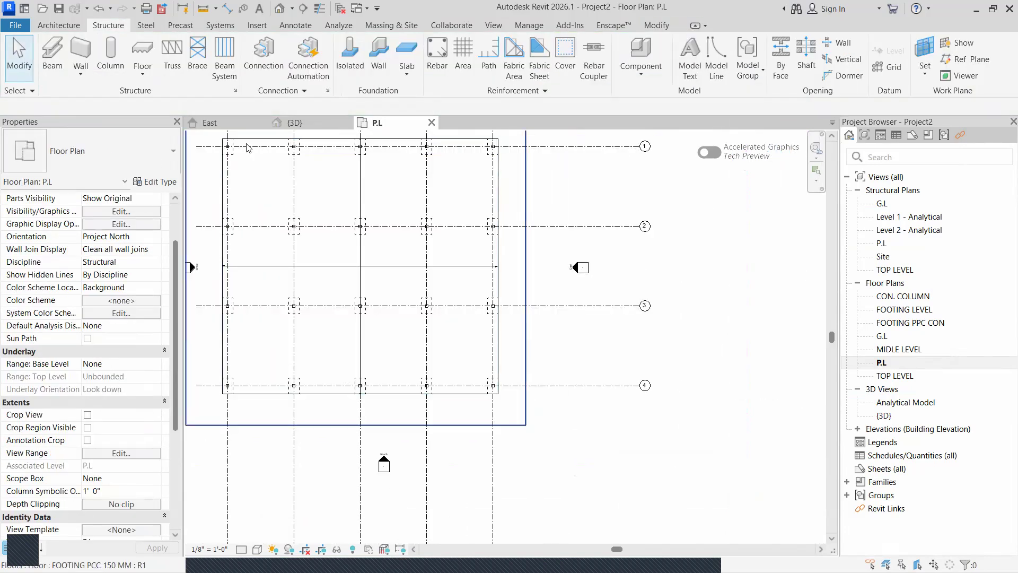
Inspect the new plinth floor above the columns in the 3D view
click(295, 123)
scroll(413, 363, down, 4)
scroll(410, 367, up, 2)
shift+middle_drag(512, 371, 575, 376)
Examine the plinth floor in the East elevation against the G.L, P.L, CON. COLUMN and MIDLE LEVEL lines
click(250, 125)
scroll(362, 318, up, 10)
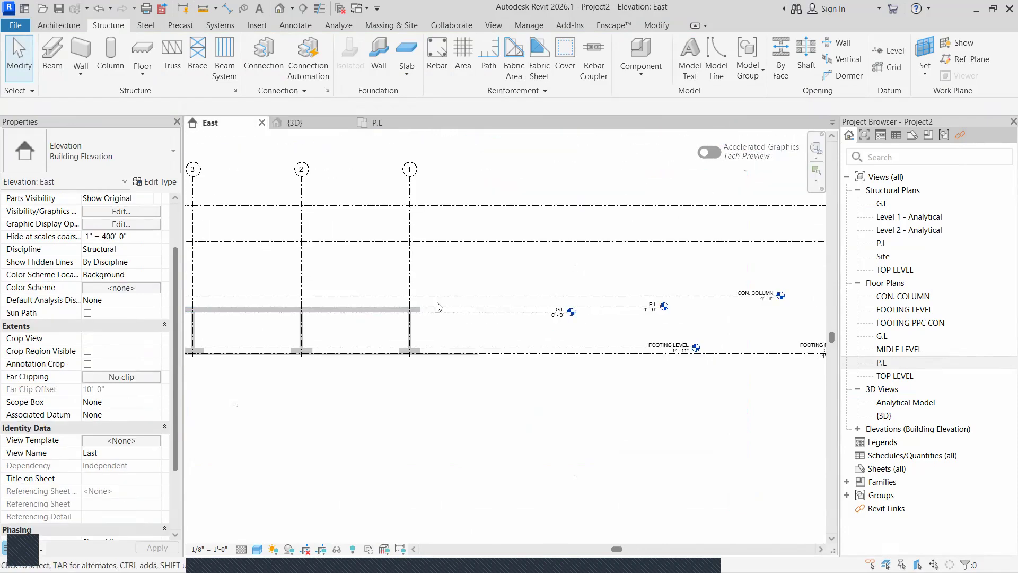
scroll(556, 322, up, 1)
middle_drag(758, 330, 557, 325)
scroll(557, 324, up, 1)
scroll(528, 321, down, 4)
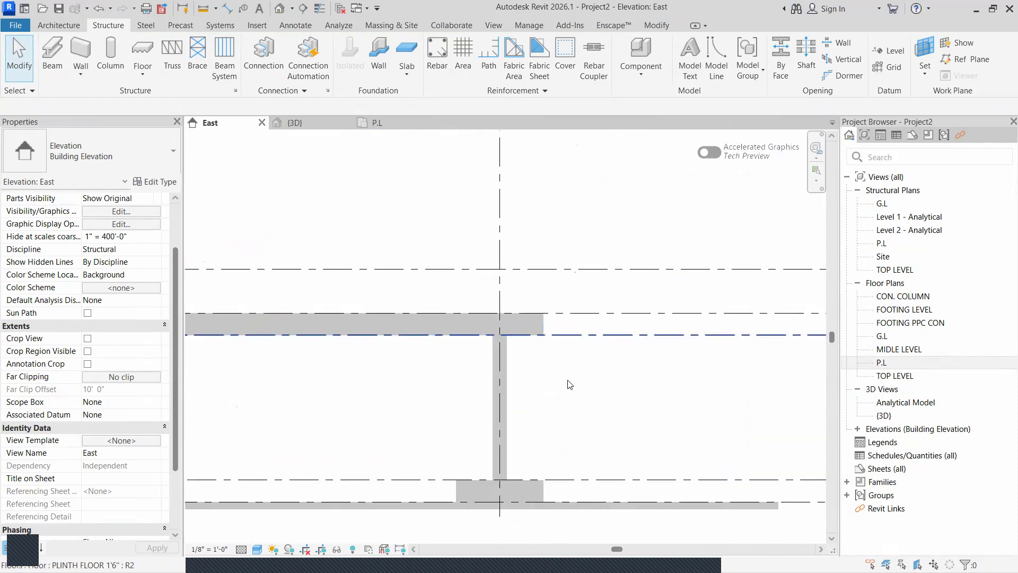
scroll(523, 350, down, 2)
scroll(515, 377, up, 3)
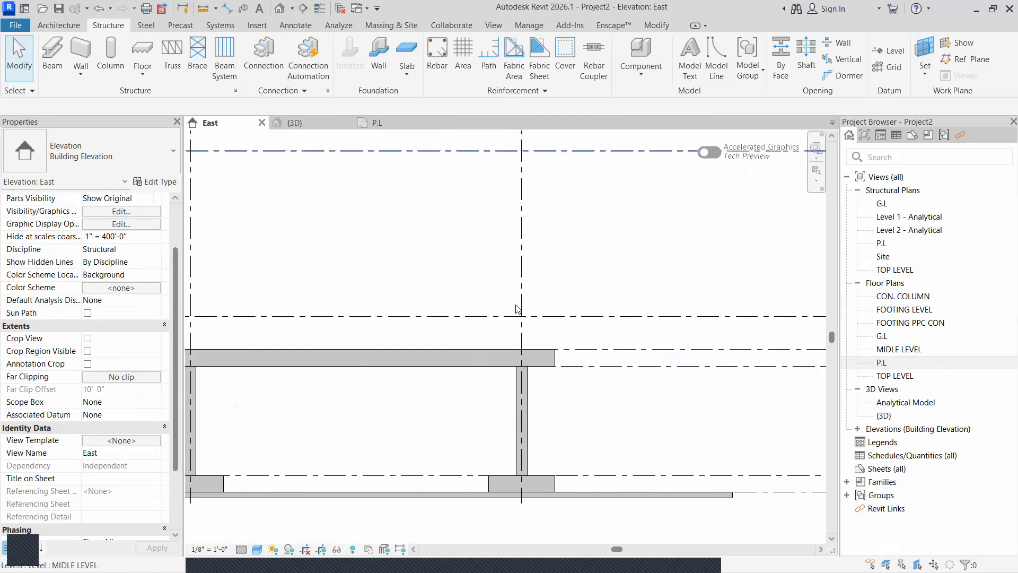
scroll(542, 348, down, 4)
middle_drag(785, 347, 625, 343)
scroll(687, 341, up, 1)
middle_drag(687, 341, 212, 346)
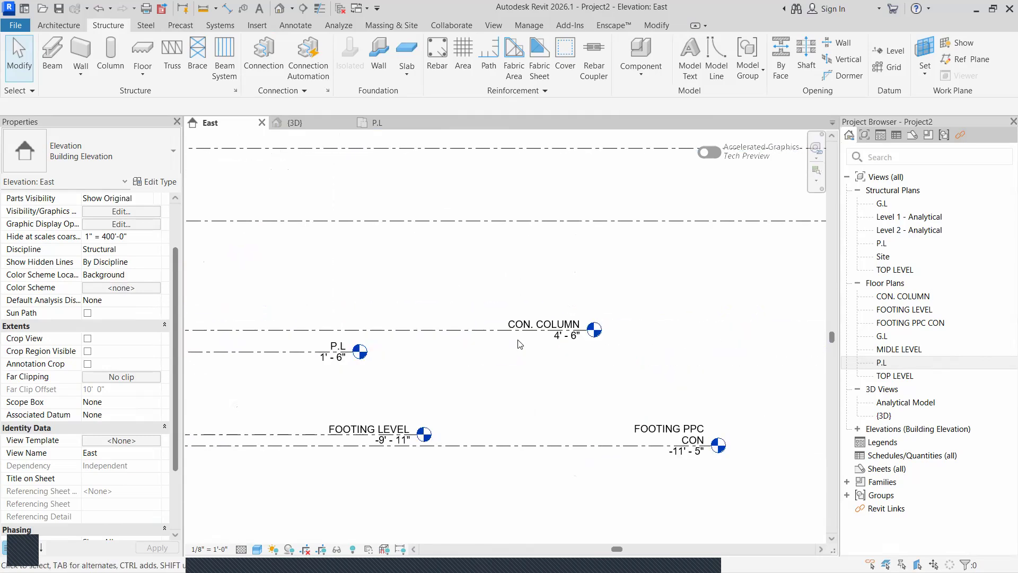
scroll(517, 345, up, 1)
scroll(398, 300, down, 3)
scroll(498, 318, down, 1)
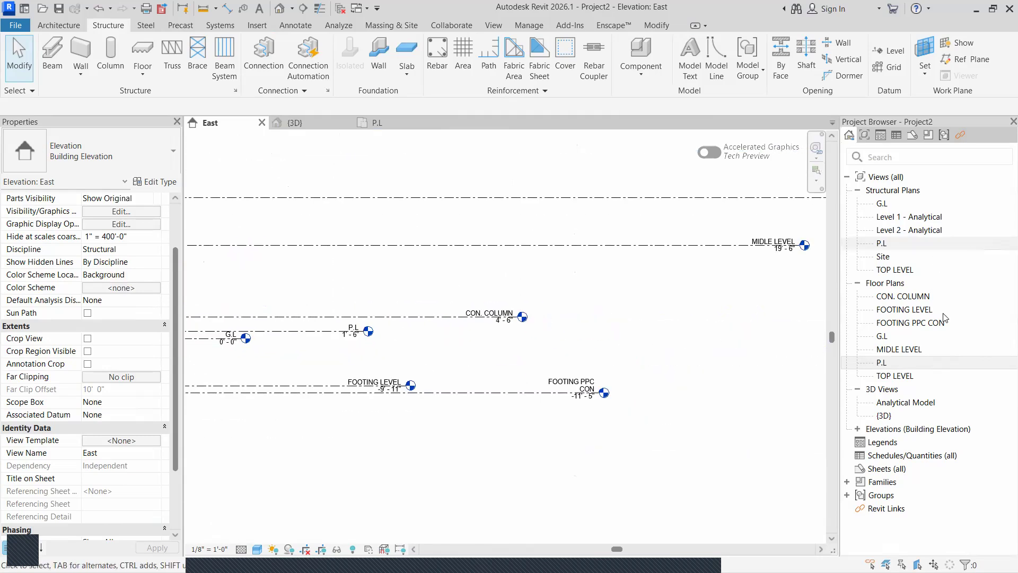
In the CON. COLUMN floor plan, duplicate the C -1 concrete structural column type as CON - COLUMN 1'6"
double_click(911, 296)
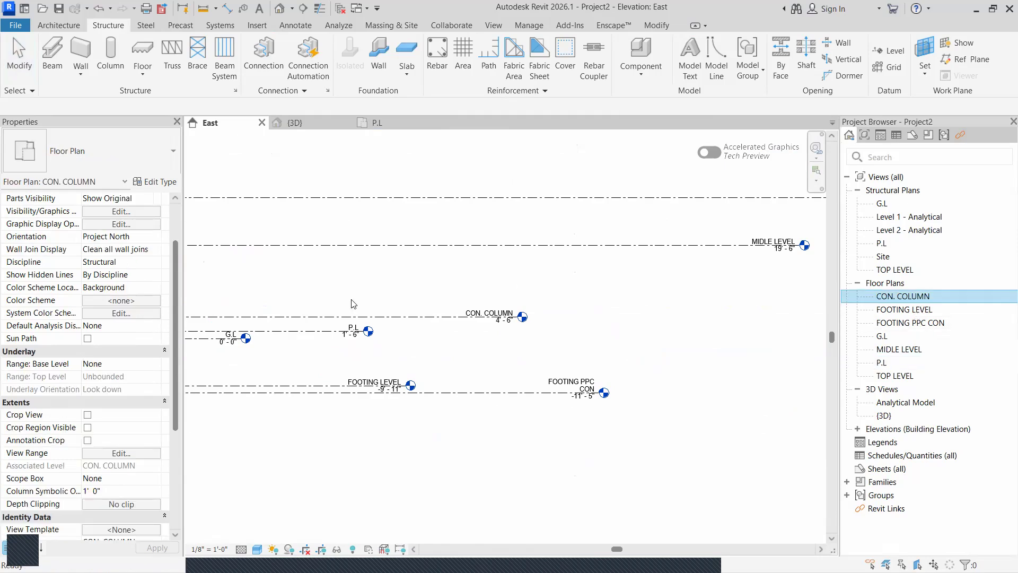
scroll(409, 260, up, 2)
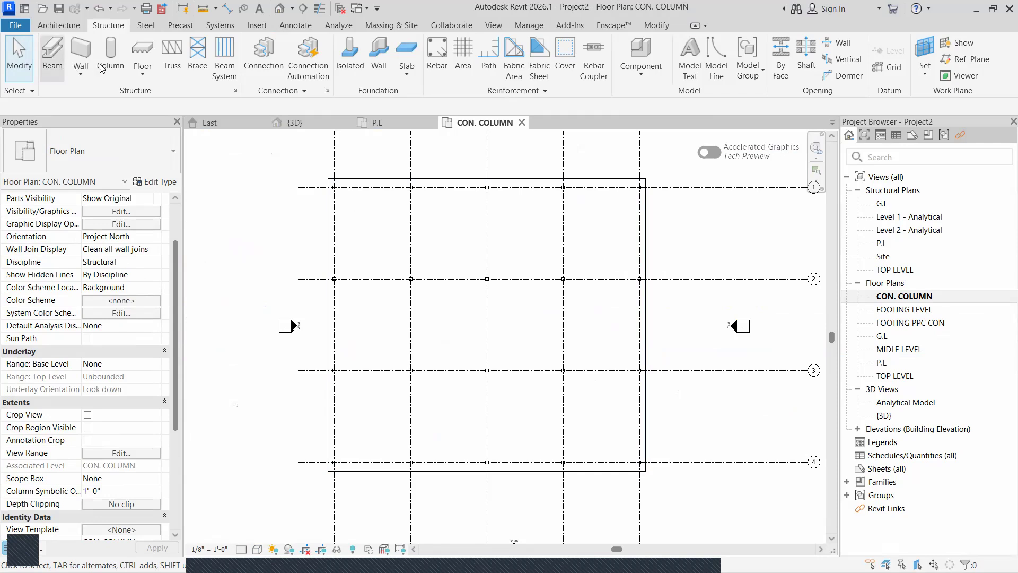
click(110, 59)
click(97, 152)
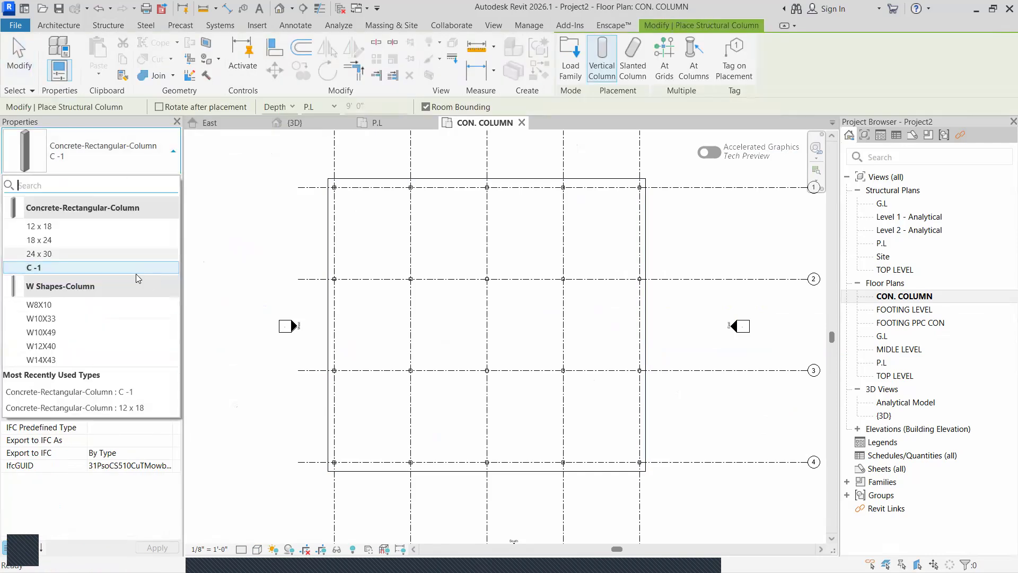
click(98, 267)
click(156, 181)
click(915, 112)
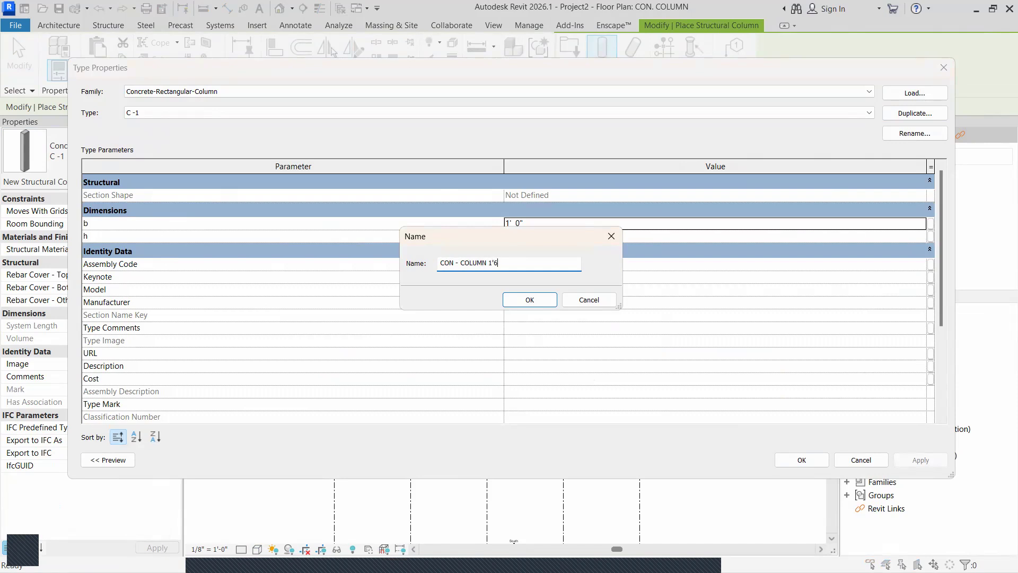
text(")
key(Return)
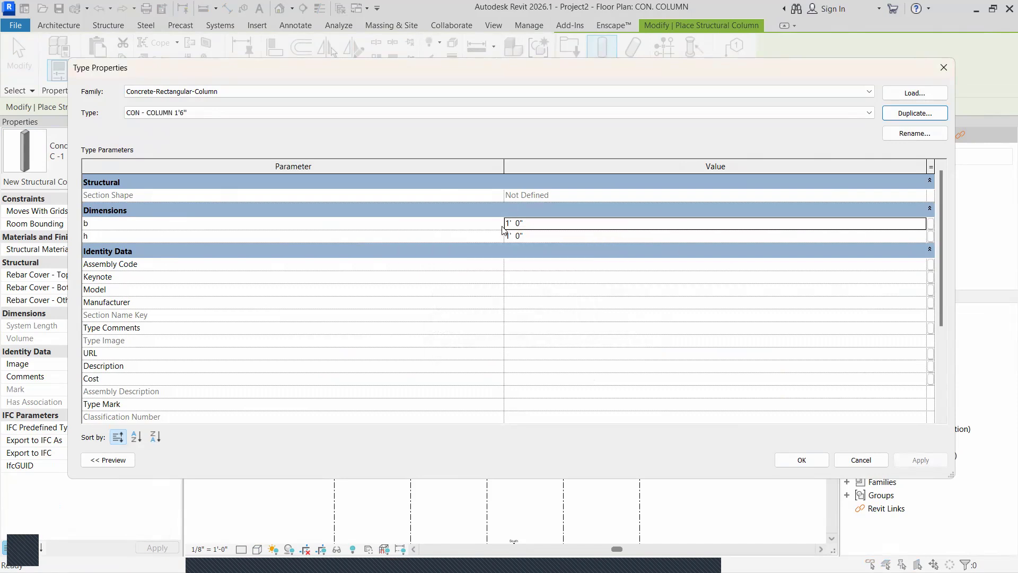
Set both the b and h dimensions of the new concrete column type to 1'6"
click(543, 227)
text(1)
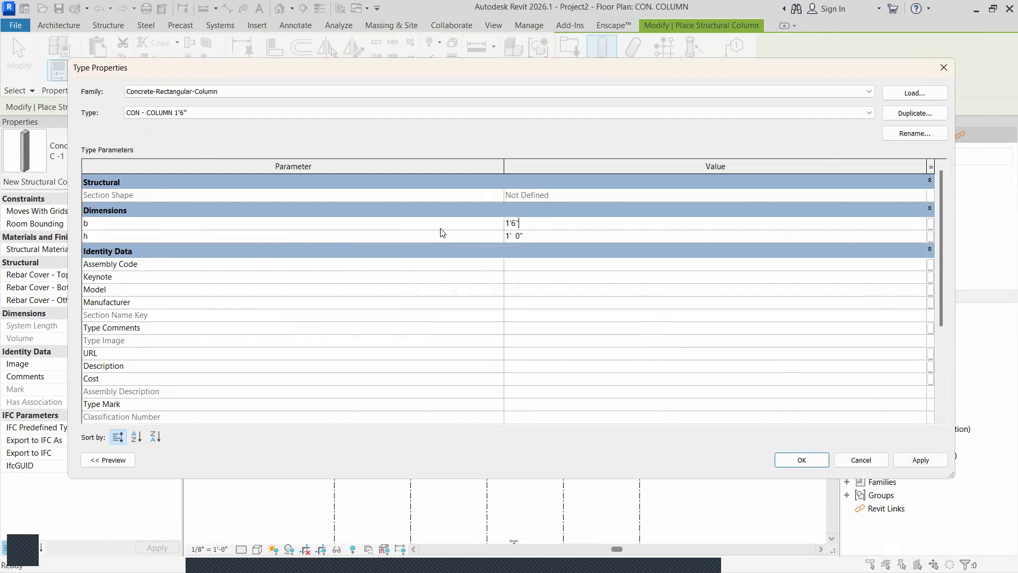
double_click(528, 235)
text(1'6)
key(Return)
click(818, 464)
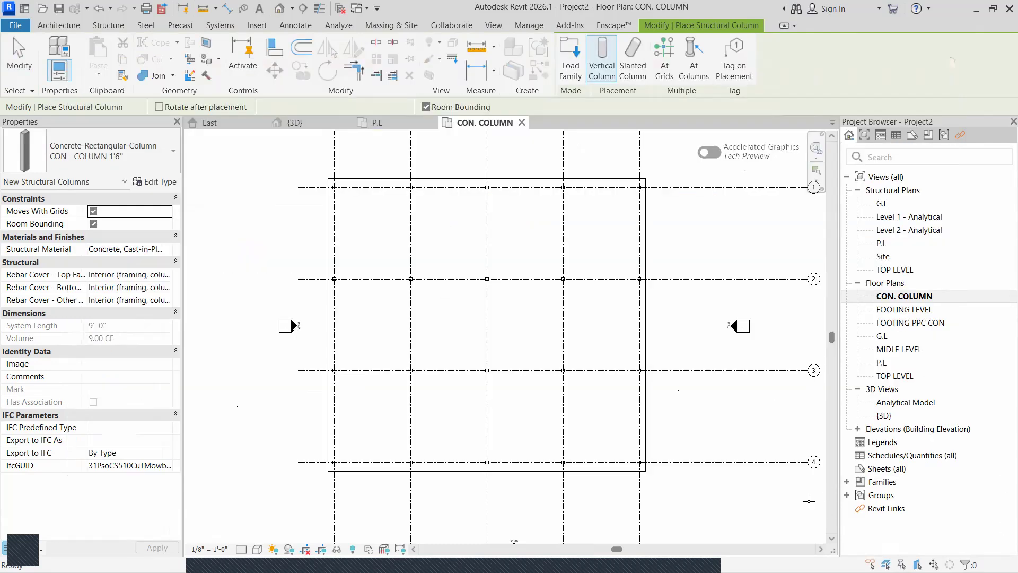
Place the 1'6" concrete columns at all intersections of grids 1 to 4 with the five crossing grids
click(663, 47)
drag(656, 162, 222, 512)
click(613, 53)
click(208, 170)
Examine the concrete columns above the plinth floor in the 3D view
click(295, 122)
scroll(288, 229, up, 6)
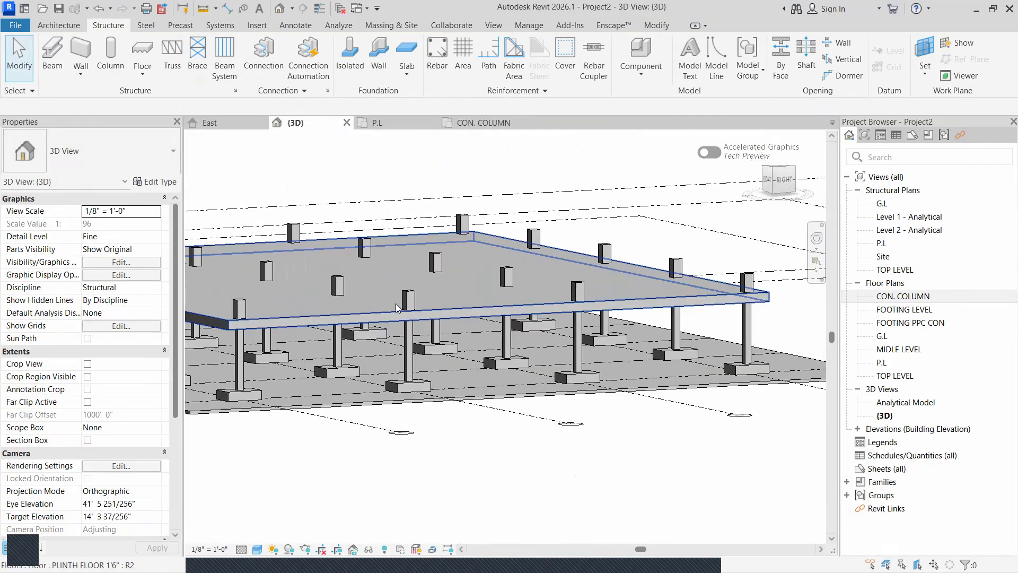
scroll(380, 298, up, 5)
scroll(383, 301, down, 8)
shift+middle_drag(476, 346, 684, 393)
Examine the columns and the level lines from the footings up to the middle level in the East elevation
click(235, 125)
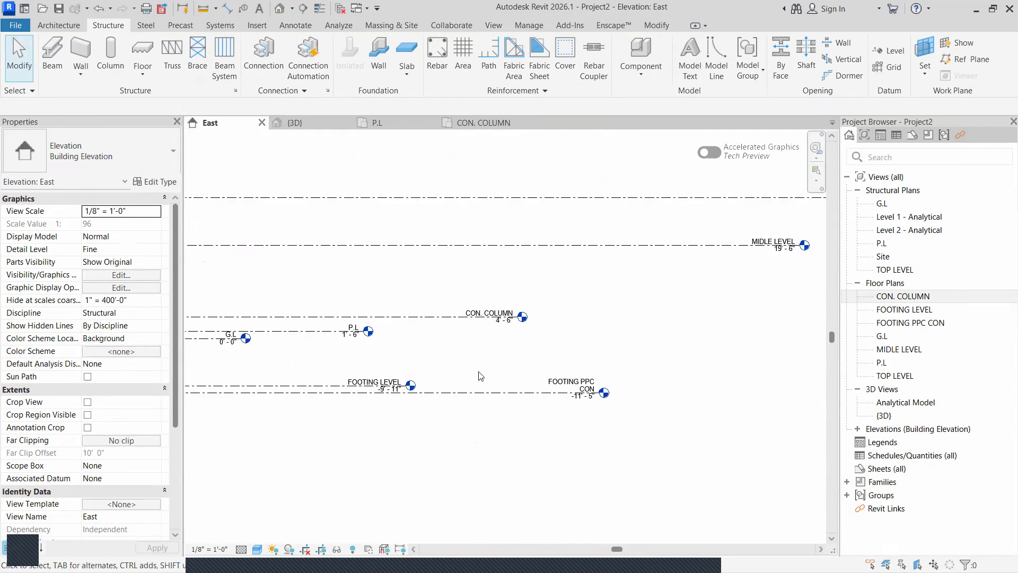
scroll(478, 359, up, 5)
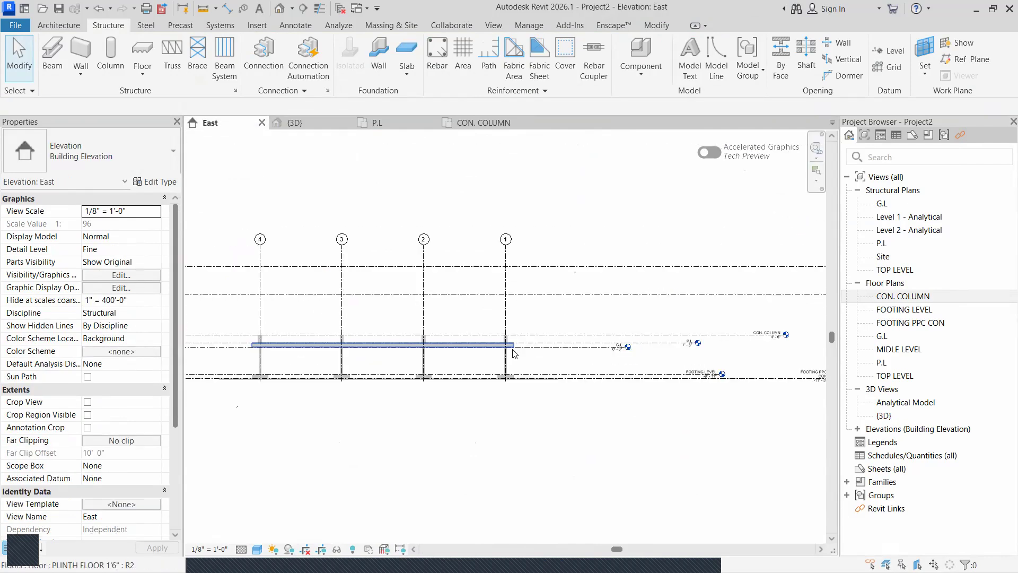
middle_drag(478, 359, 411, 364)
scroll(488, 359, down, 3)
scroll(495, 400, up, 3)
scroll(430, 442, down, 5)
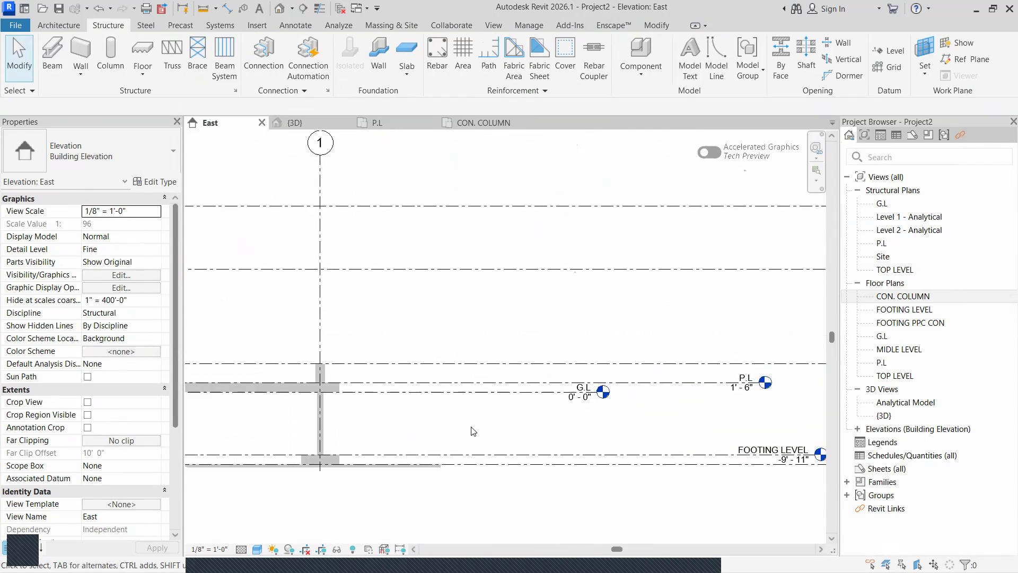
scroll(466, 382, down, 2)
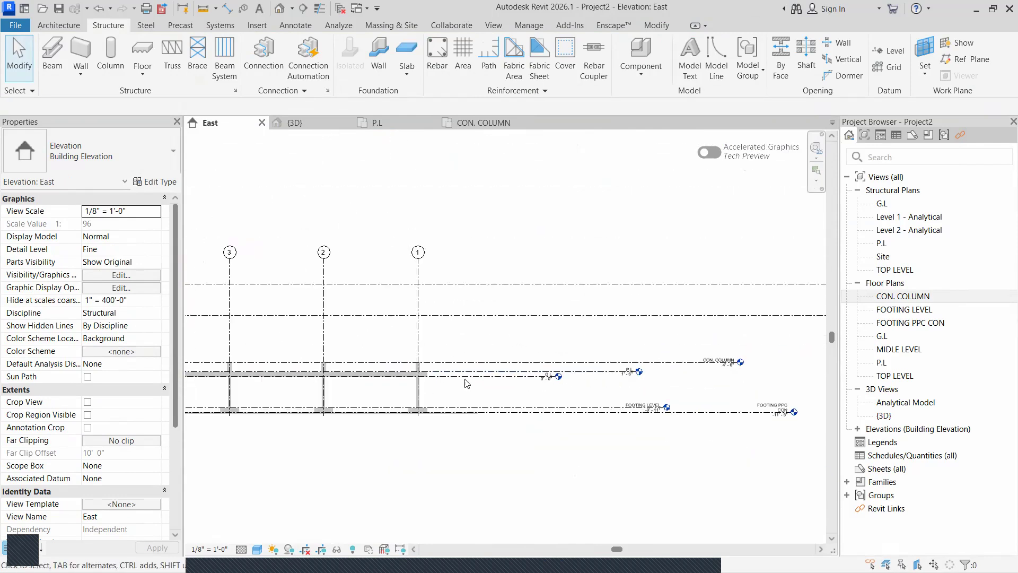
scroll(613, 389, up, 4)
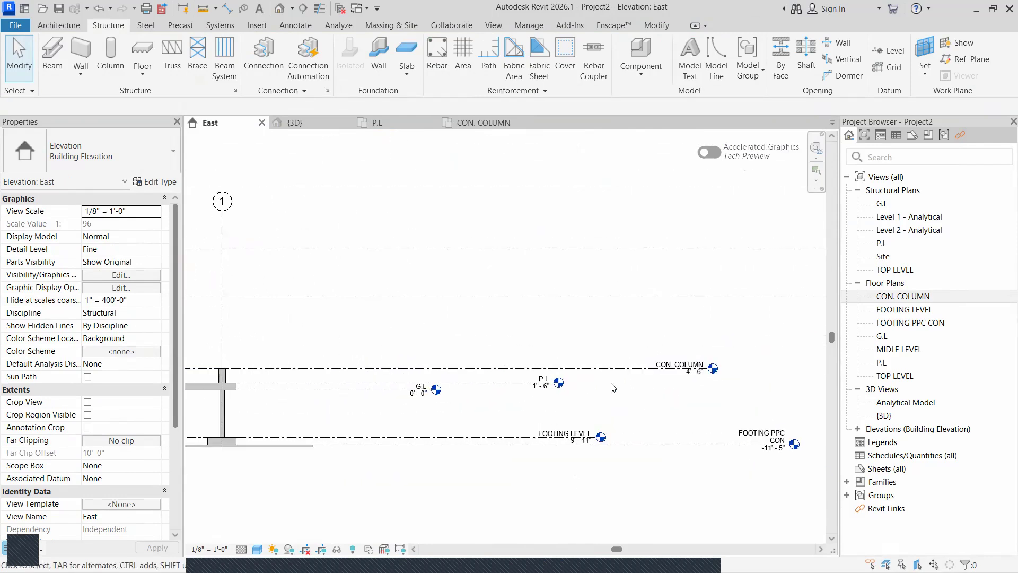
scroll(626, 382, down, 4)
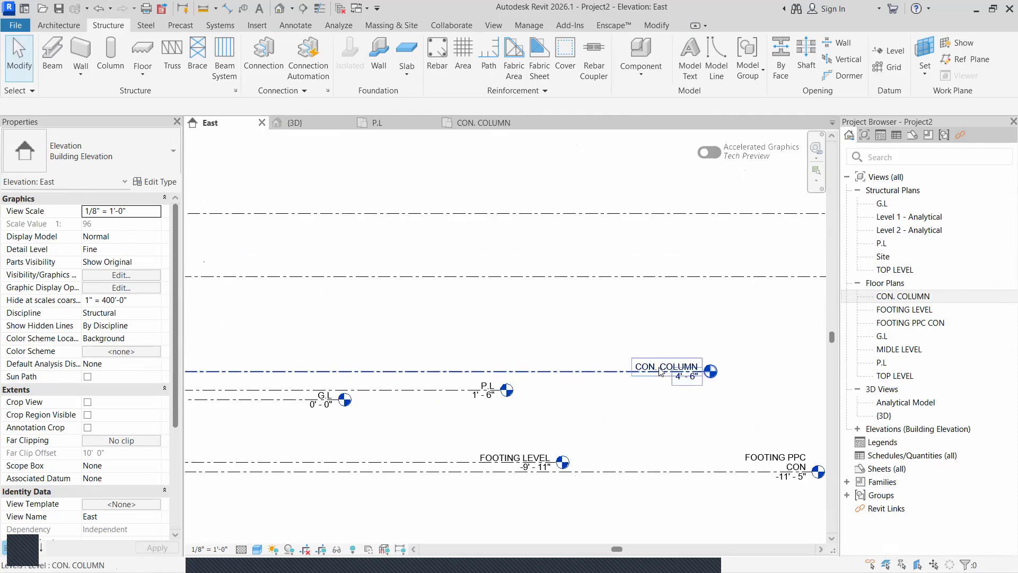
scroll(368, 395, up, 2)
scroll(584, 337, up, 2)
scroll(644, 371, down, 4)
middle_drag(644, 371, 788, 371)
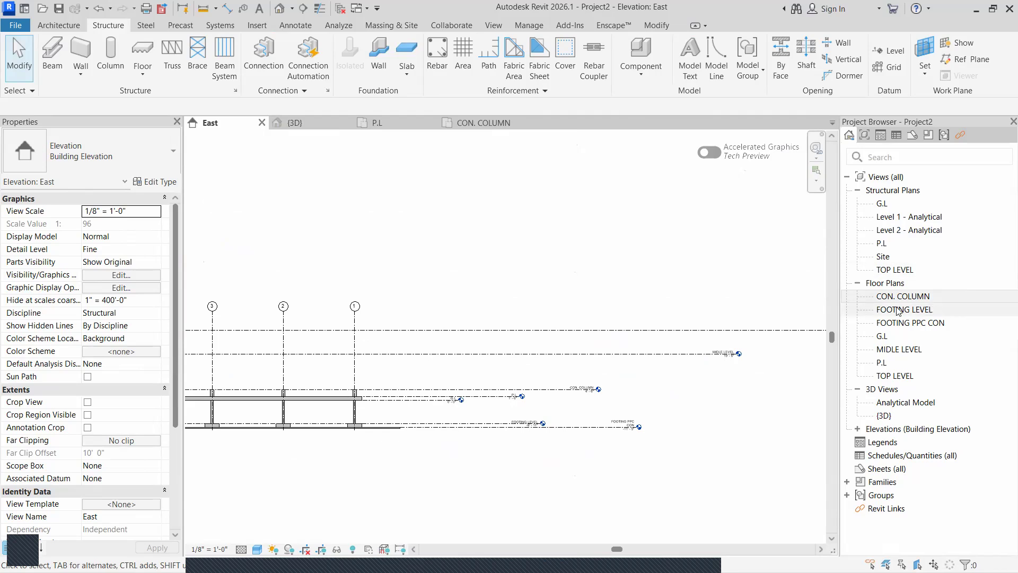
Open the MIDLE LEVEL floor plan and set its view depth level to Unlimited in the view range
double_click(899, 350)
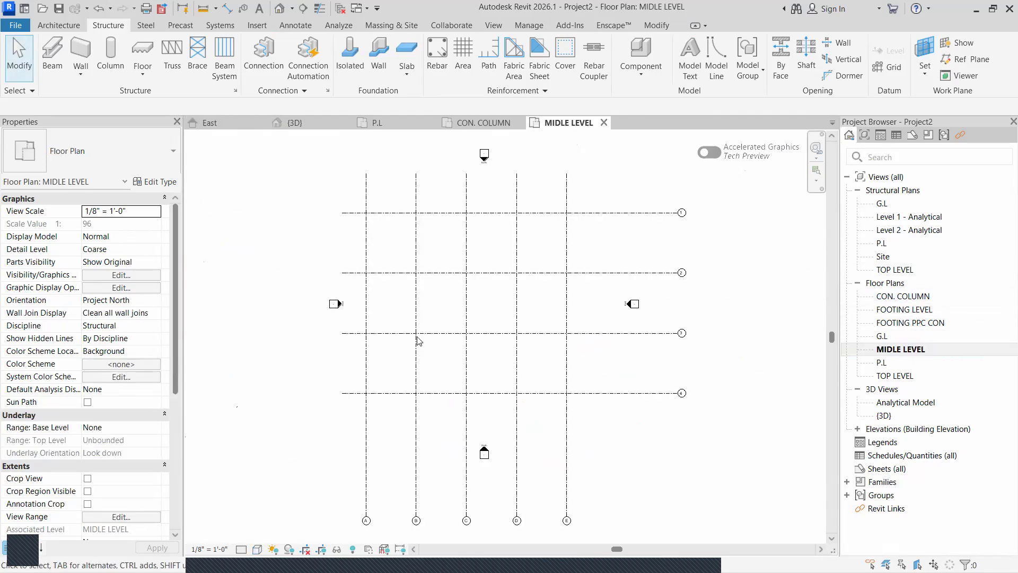
scroll(416, 345, up, 1)
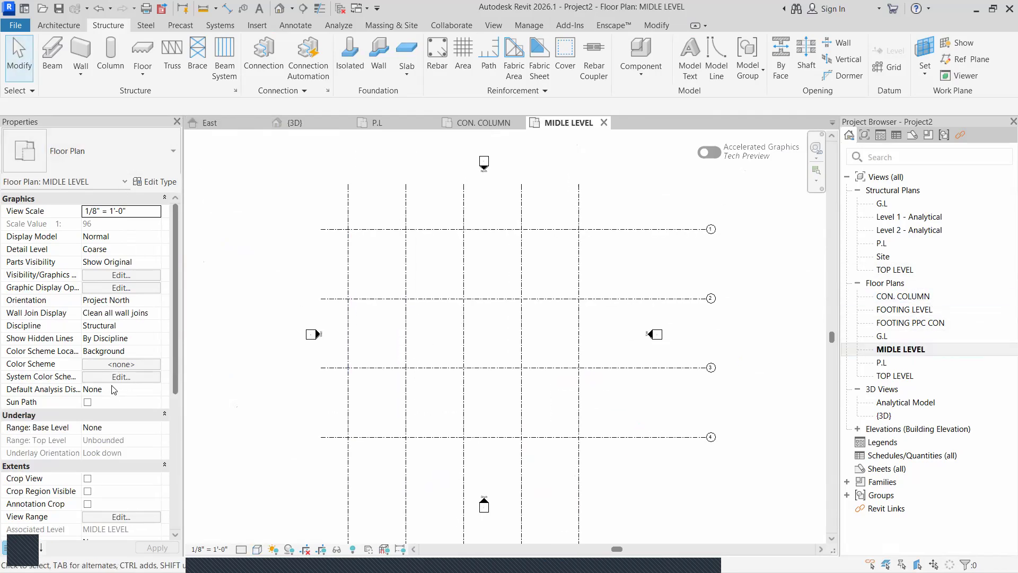
scroll(114, 393, down, 4)
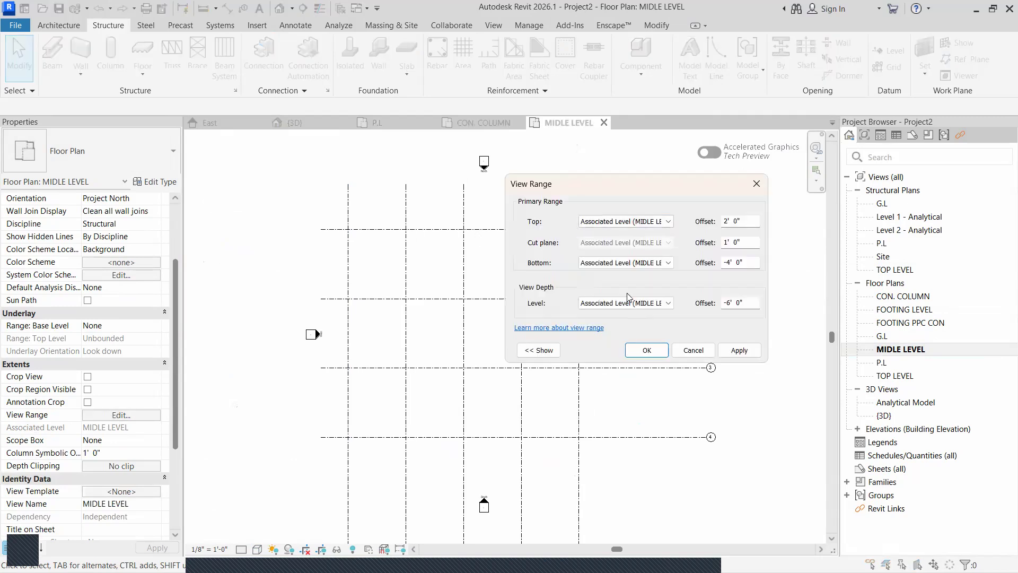
click(627, 301)
click(607, 368)
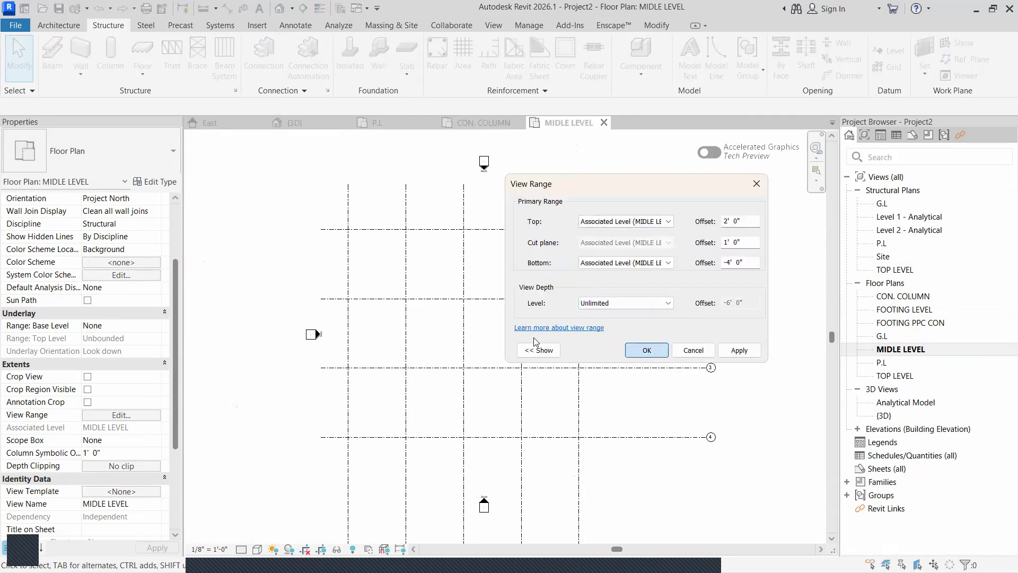
key(Return)
scroll(311, 237, up, 3)
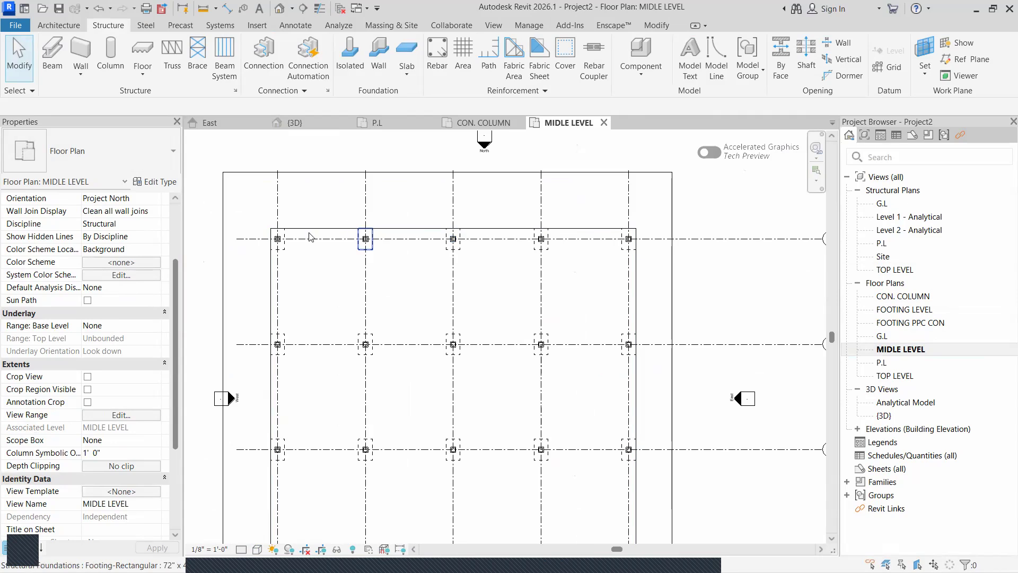
Start a structural column and duplicate the W Shapes-Column type W8X10 as STEEL COL. 1' X 1'
scroll(297, 247, down, 5)
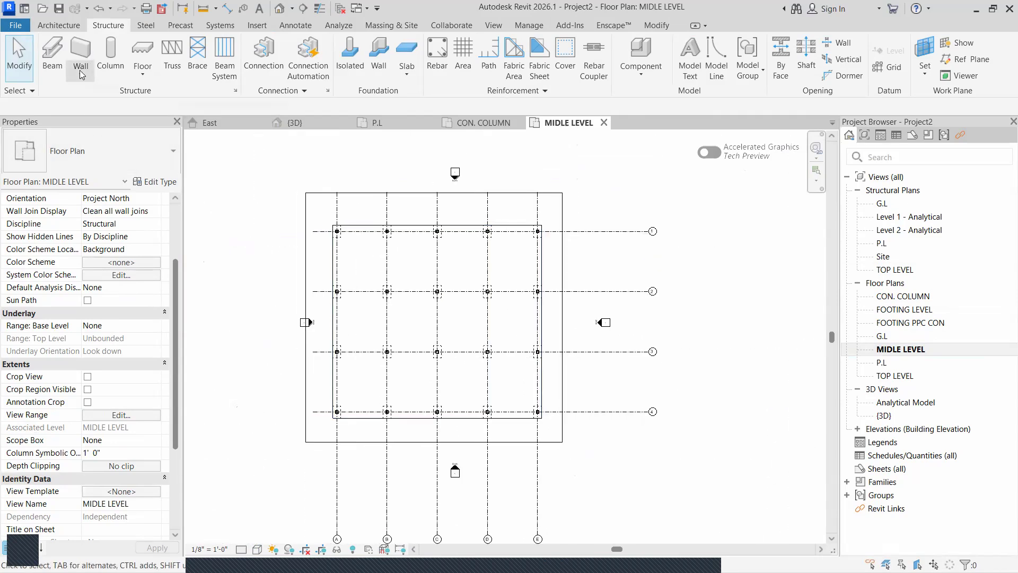
click(111, 63)
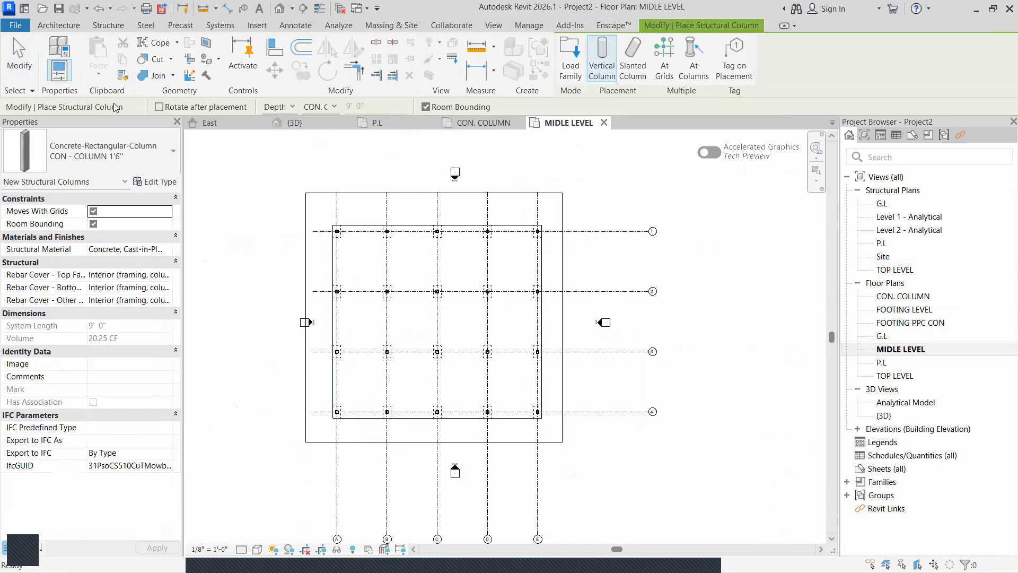
click(88, 160)
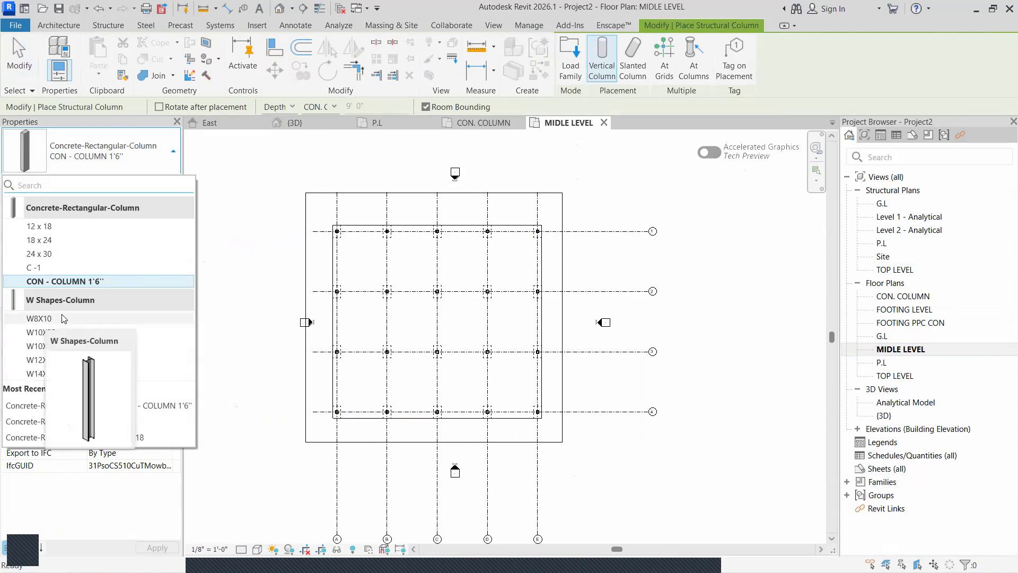
click(38, 319)
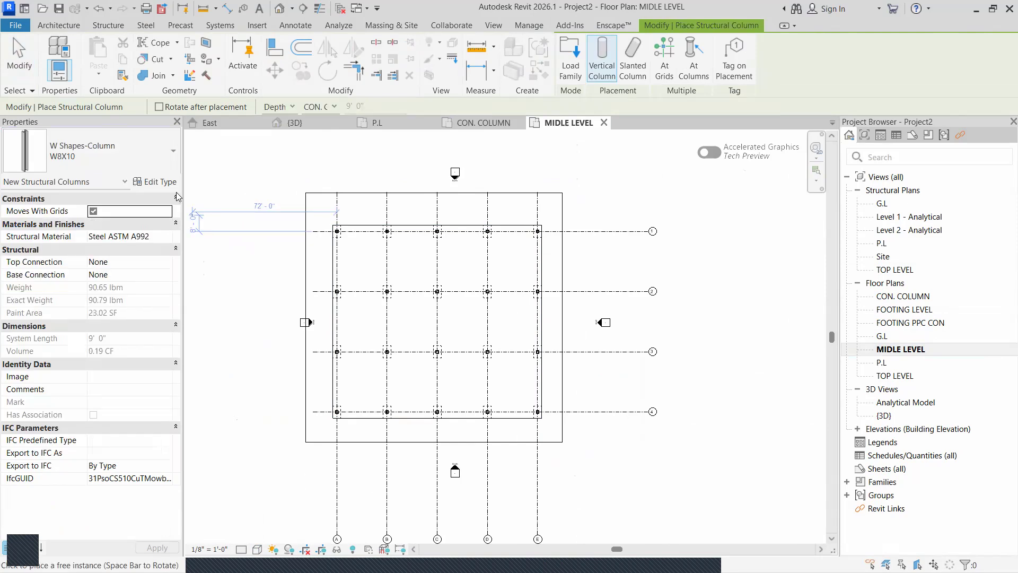
click(155, 181)
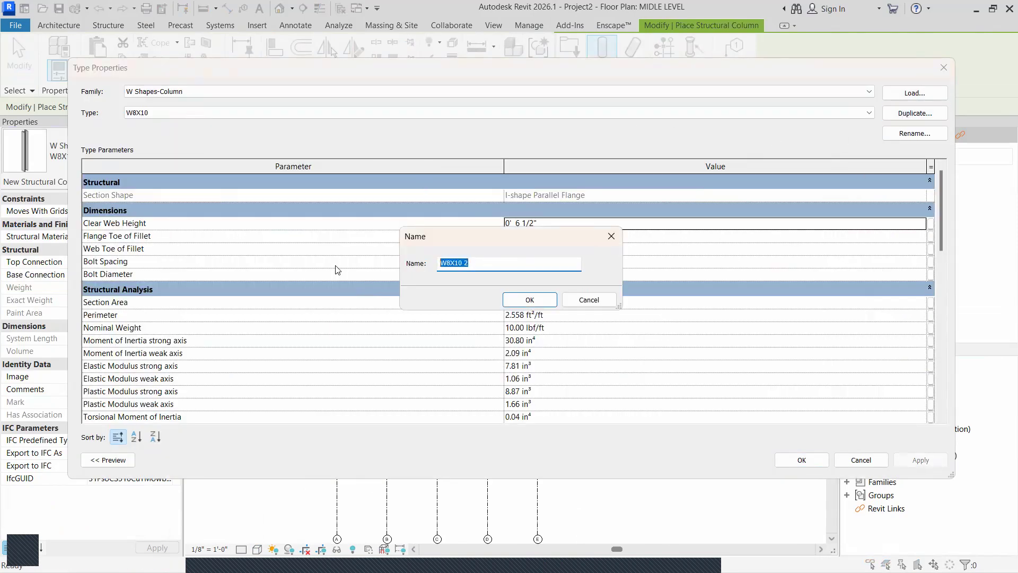
text(STEEL COL. 1' X 1)
key(Return)
Set the section width of the STEEL COL. 1' X 1' type to 12 inches
click(550, 221)
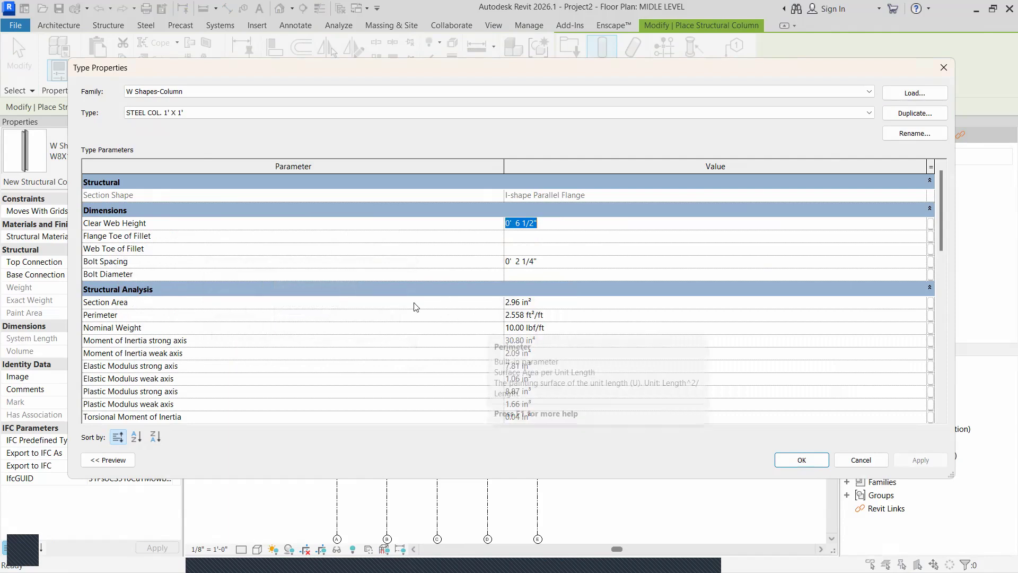
scroll(108, 325, down, 1)
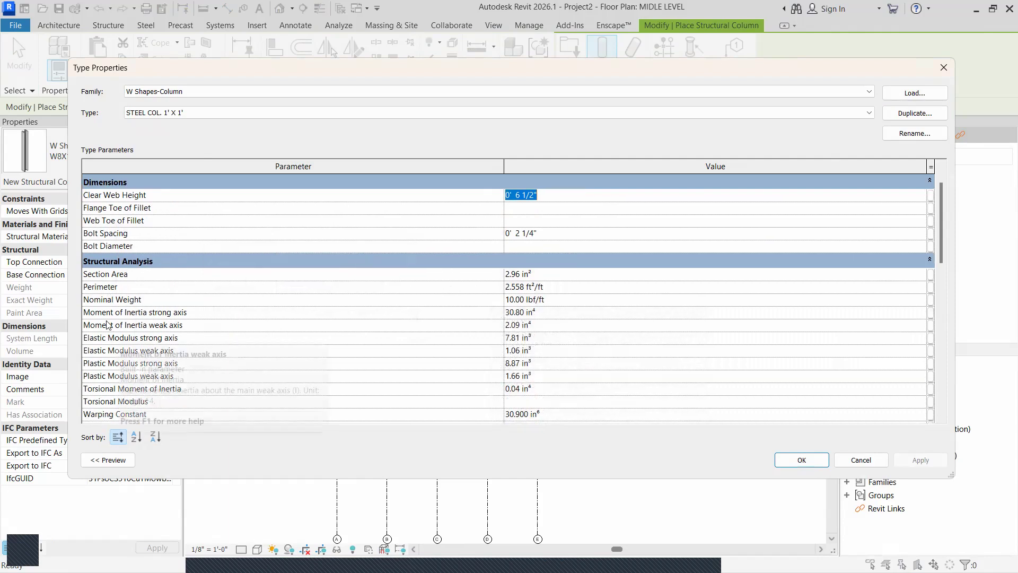
scroll(108, 323, down, 3)
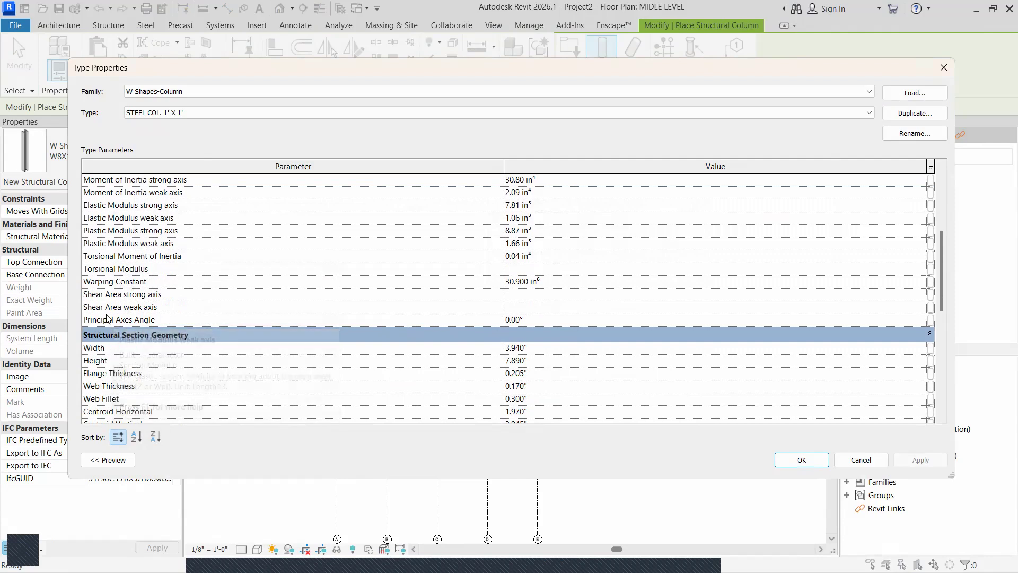
scroll(109, 318, down, 2)
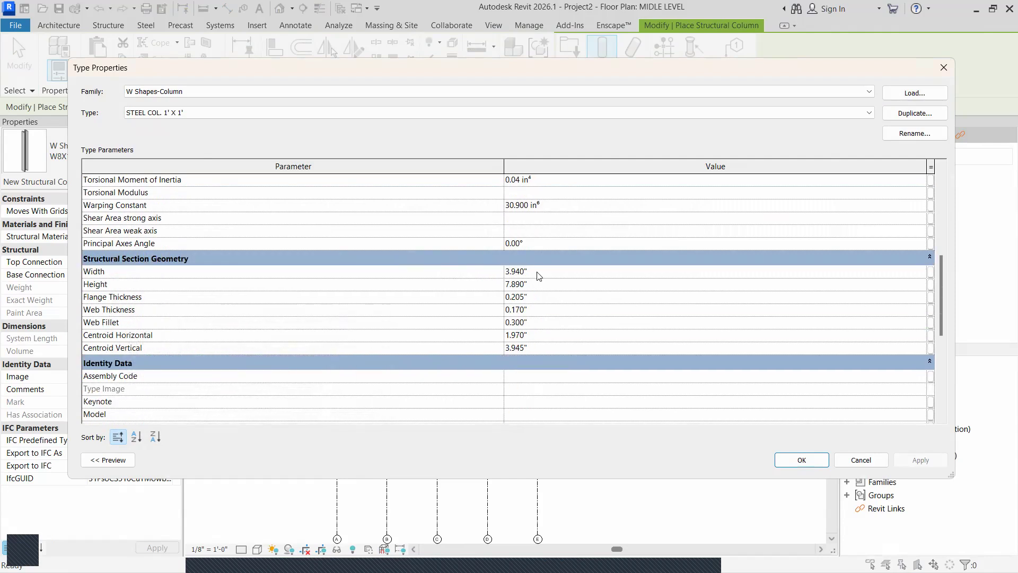
click(526, 284)
click(538, 271)
click(535, 263)
click(550, 260)
click(543, 271)
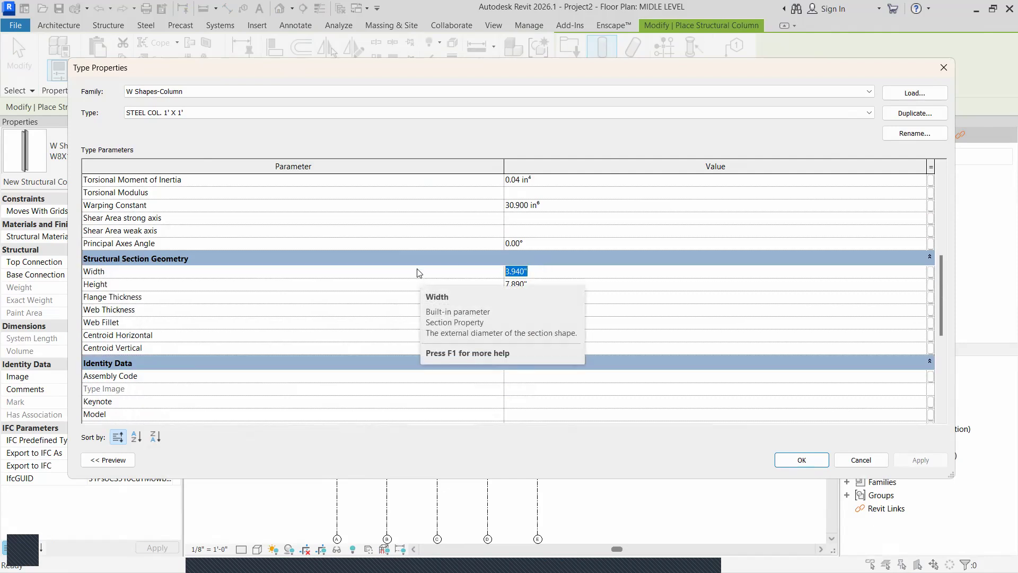
text(12)
key(Return)
Set the section height of the steel column type to 180 inches and accept the type properties
click(544, 289)
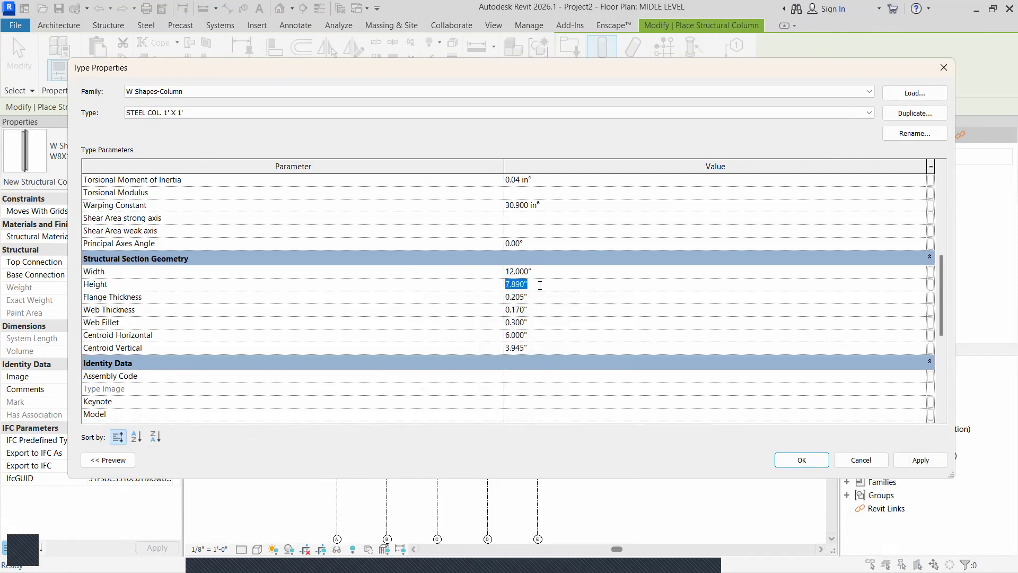
text(180)
key(Return)
click(802, 460)
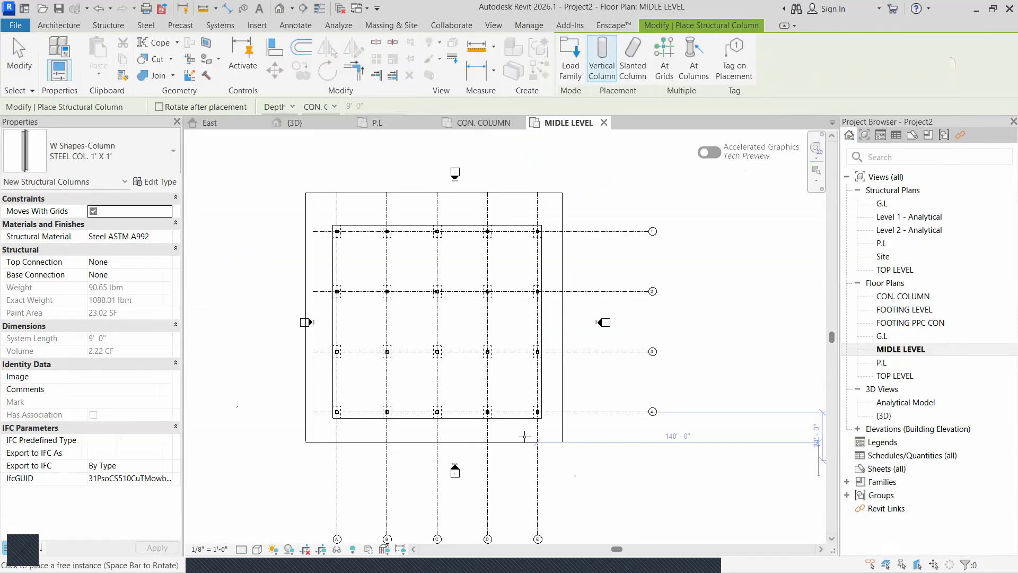
Set both the section width and height of the STEEL COL. 1' X 1' type to 12 inches and accept the type properties
scroll(337, 231, up, 8)
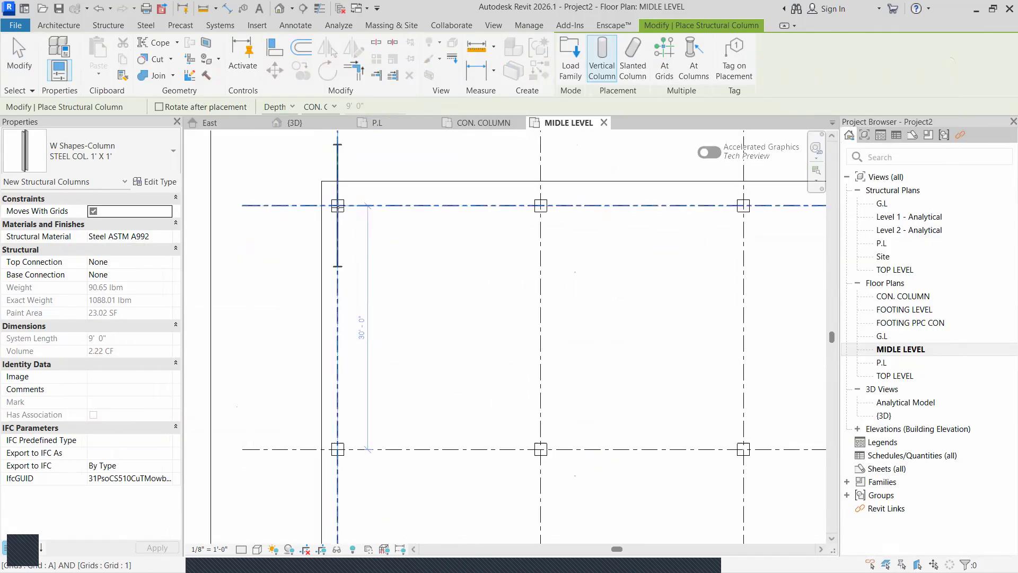
scroll(342, 297, down, 4)
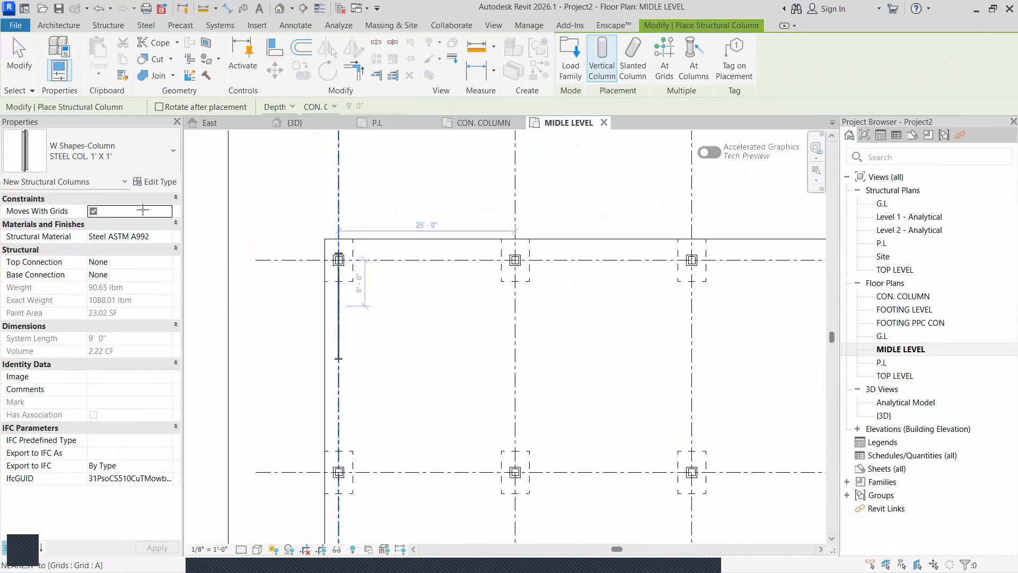
click(159, 182)
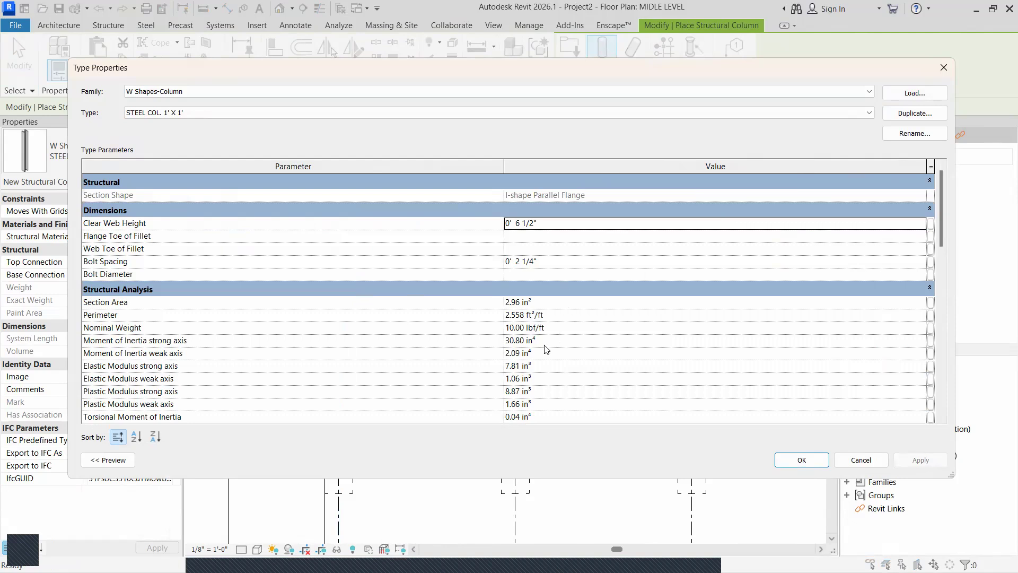
scroll(546, 348, down, 3)
scroll(523, 260, up, 2)
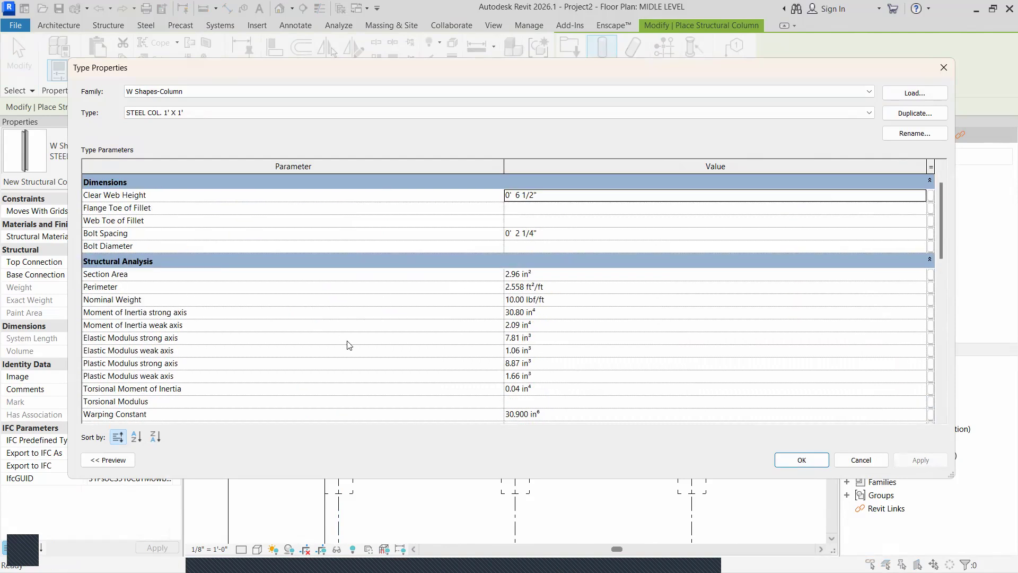
scroll(349, 345, down, 5)
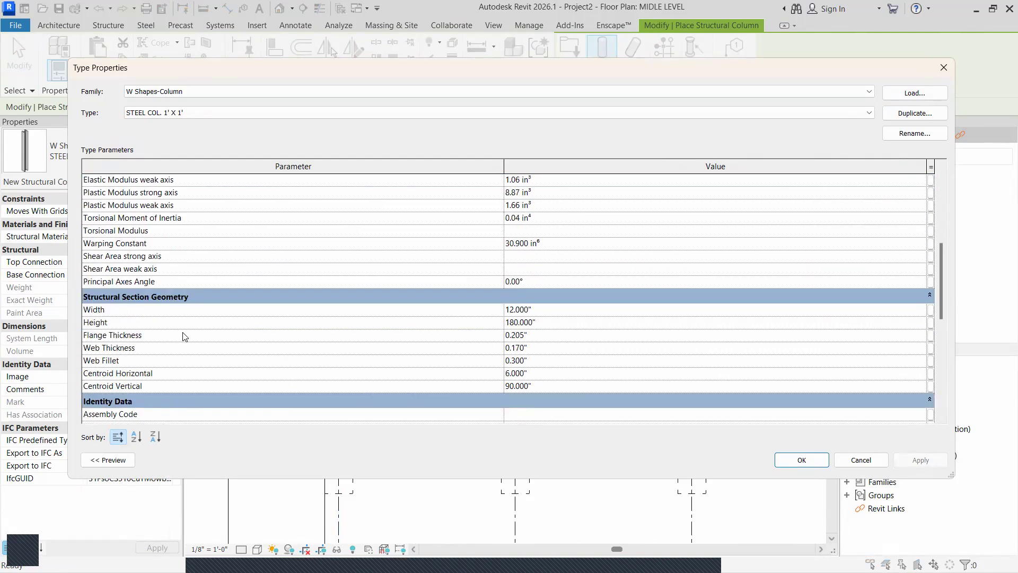
click(538, 311)
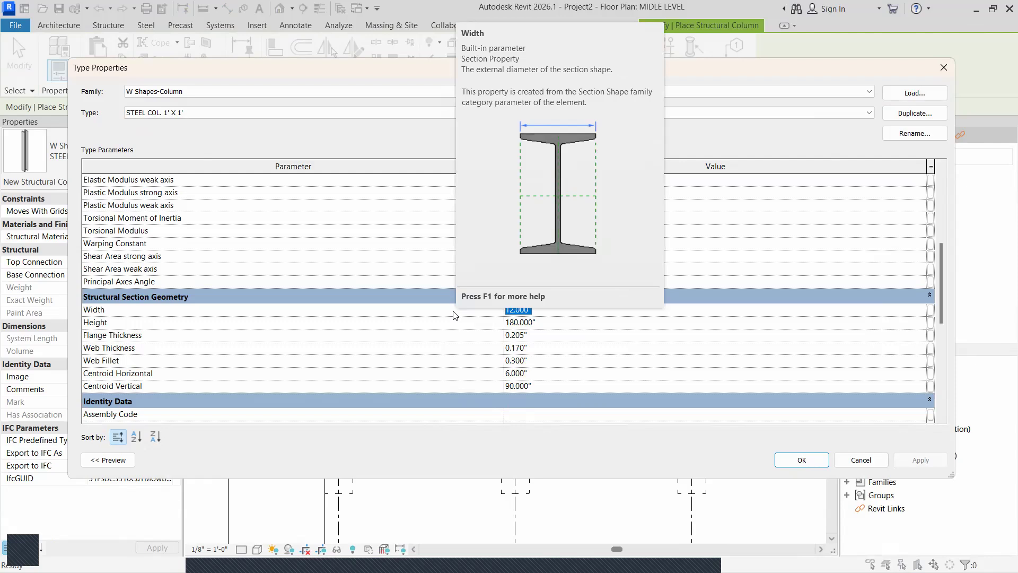
text(12.000")
key(Return)
click(540, 324)
drag(539, 324, 476, 325)
text(12")
key(Return)
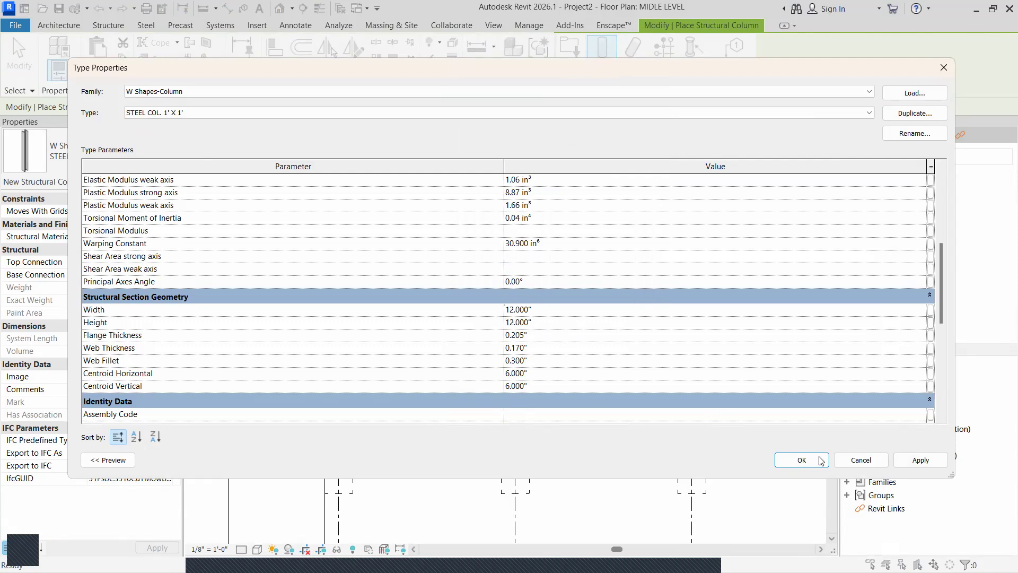
click(801, 460)
Set the steel column type's section width and height to 8 inches and accept the type properties
scroll(337, 259, up, 2)
scroll(338, 260, up, 3)
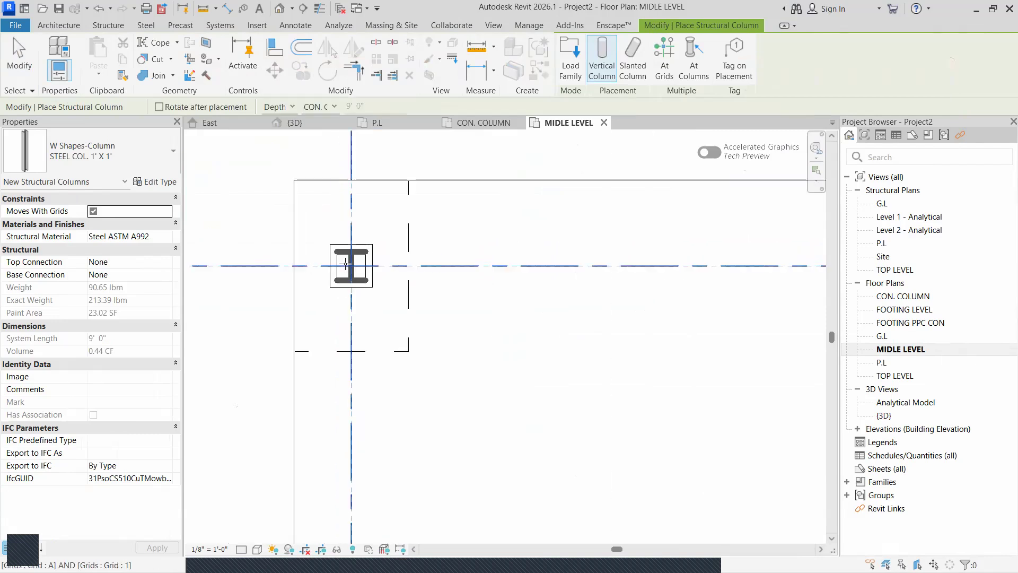
click(159, 181)
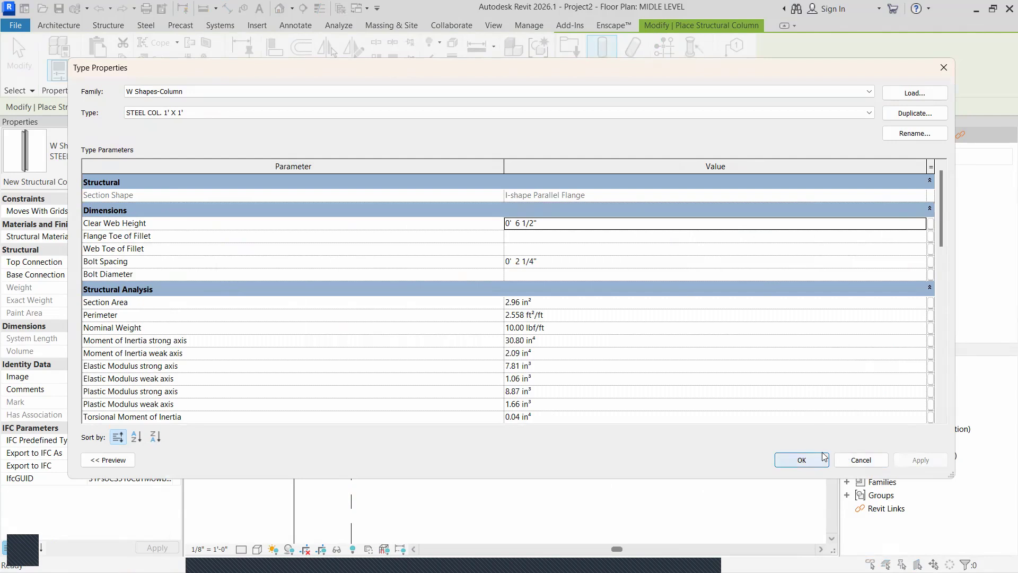
scroll(532, 318, down, 7)
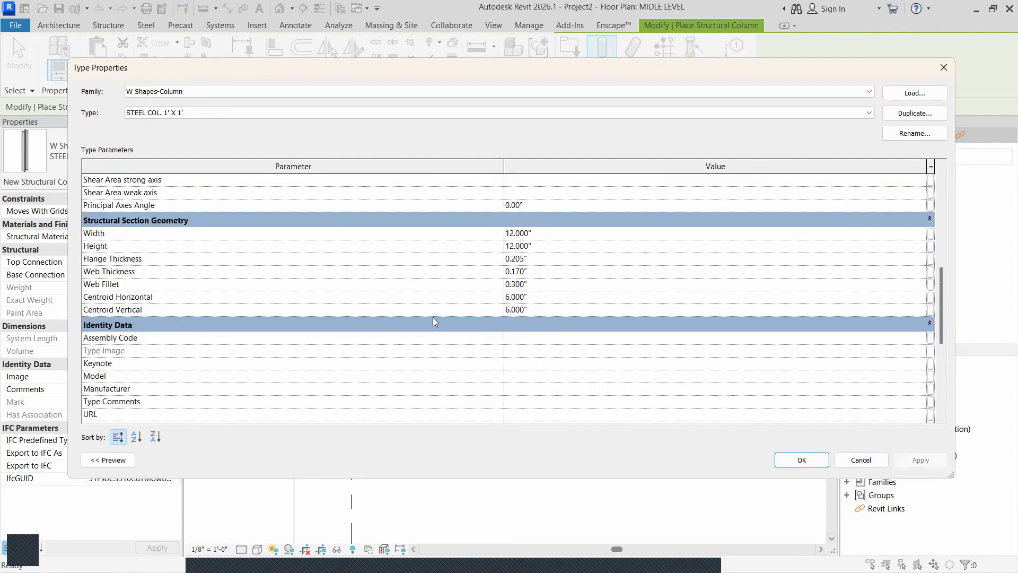
click(541, 234)
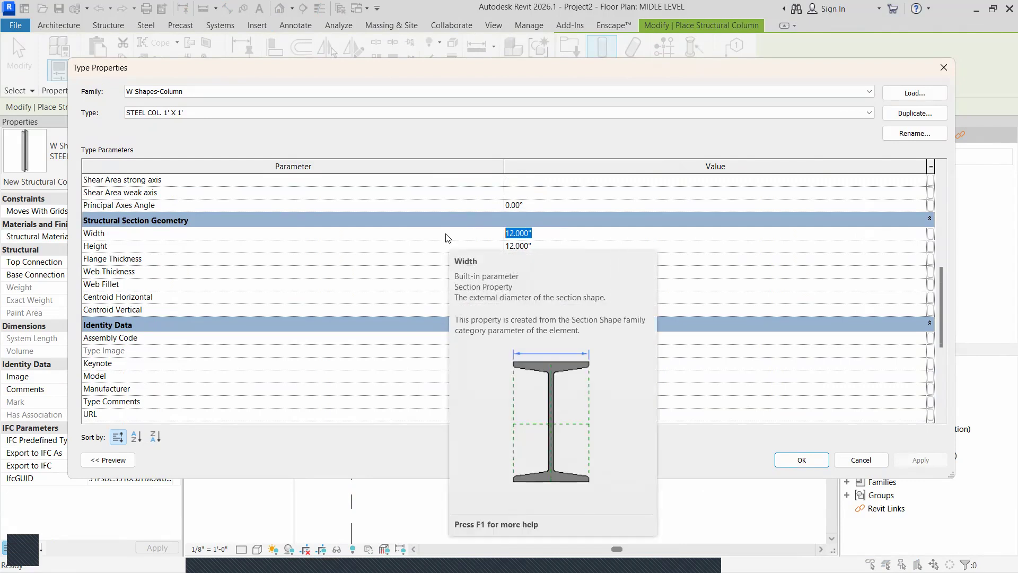
text(8")
key(Return)
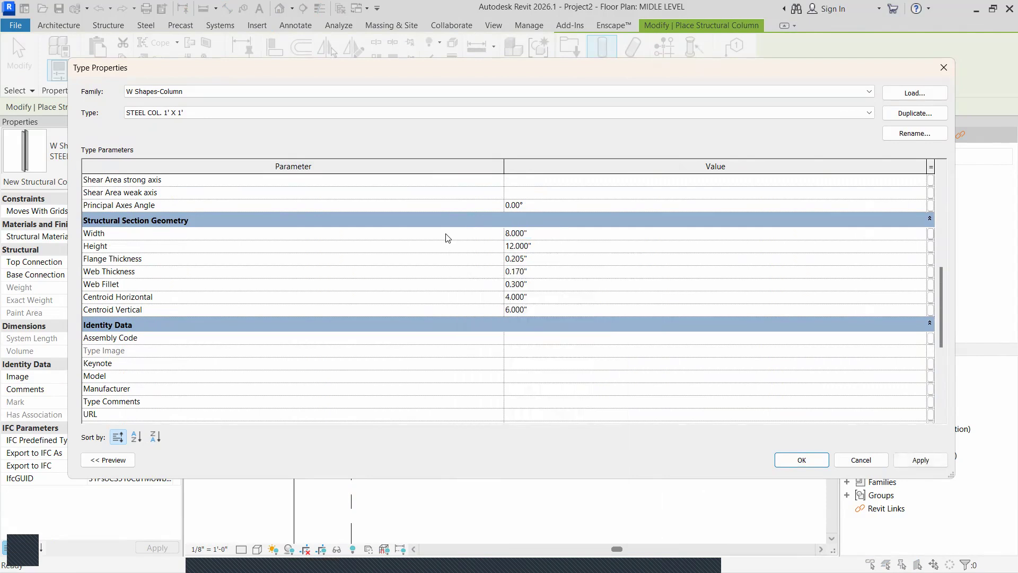
click(539, 247)
text(8)
key(Return)
click(795, 458)
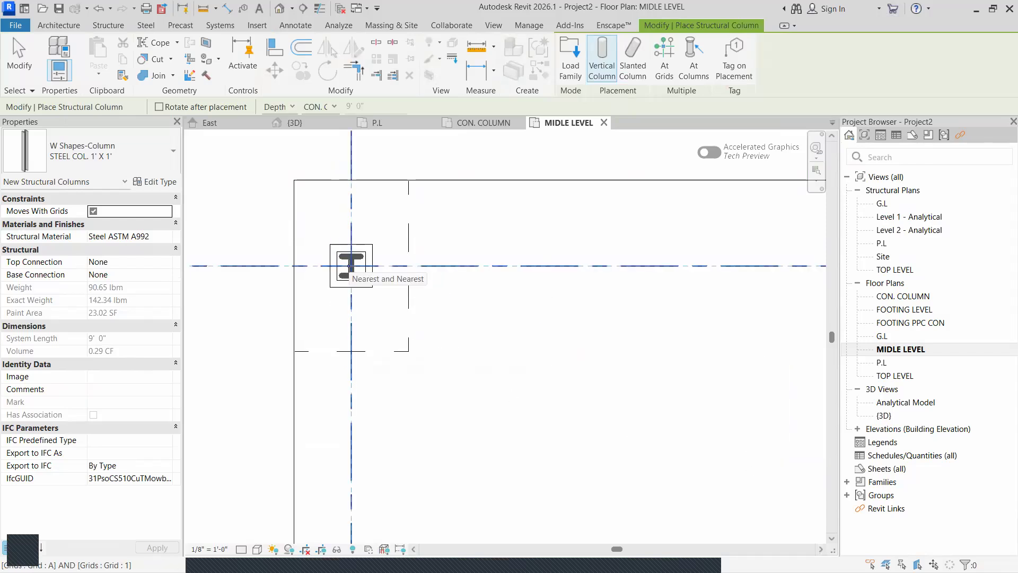
click(151, 182)
click(568, 222)
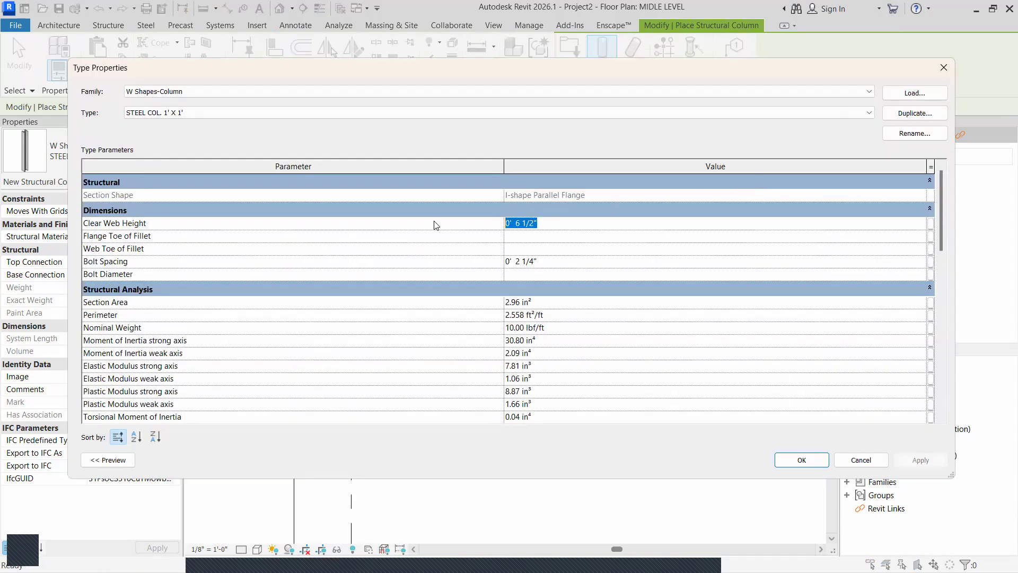
text(6)
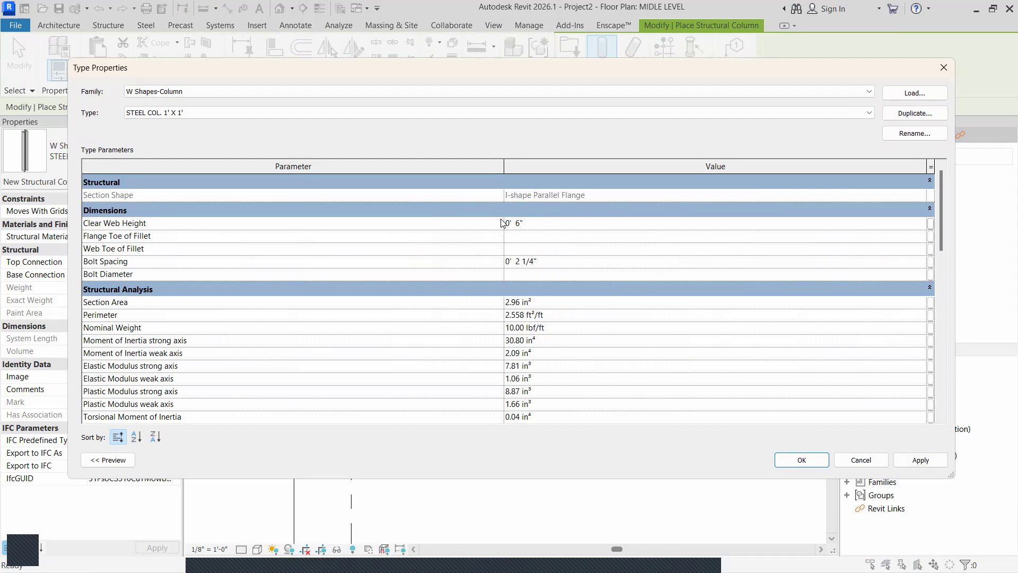
click(572, 236)
click(860, 460)
Set the section width and height of the STEEL COL. 1' X 1' type to 6 inches and accept the type properties
click(159, 182)
scroll(579, 318, down, 10)
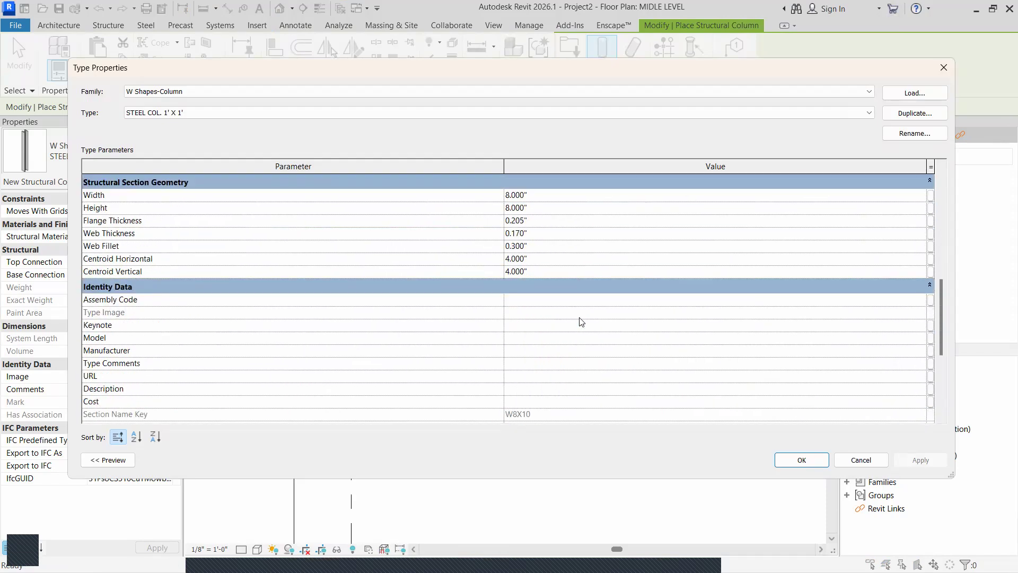
click(538, 182)
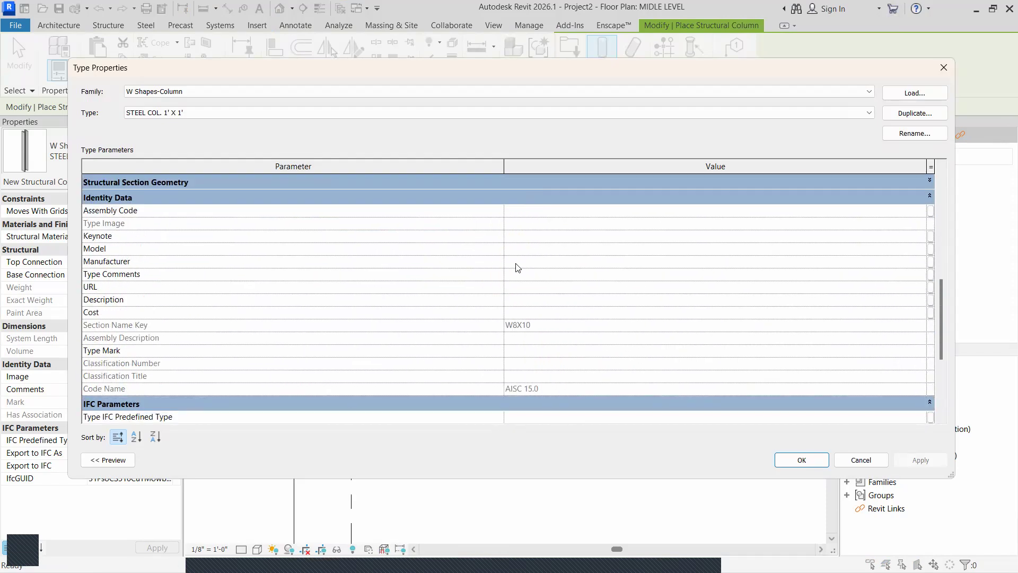
click(555, 182)
click(547, 196)
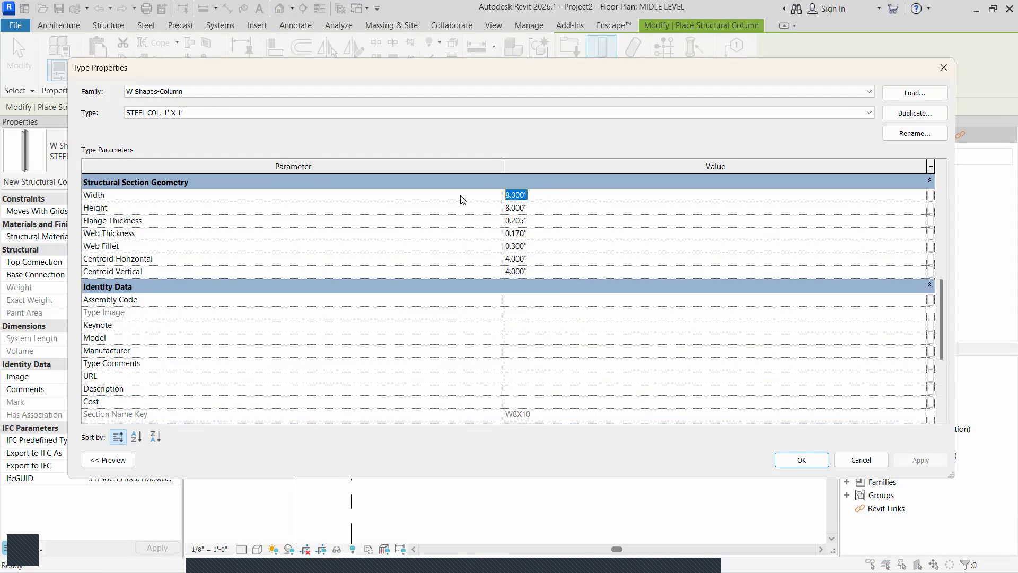
text(6)
key(Return)
click(535, 208)
text(6)
key(Return)
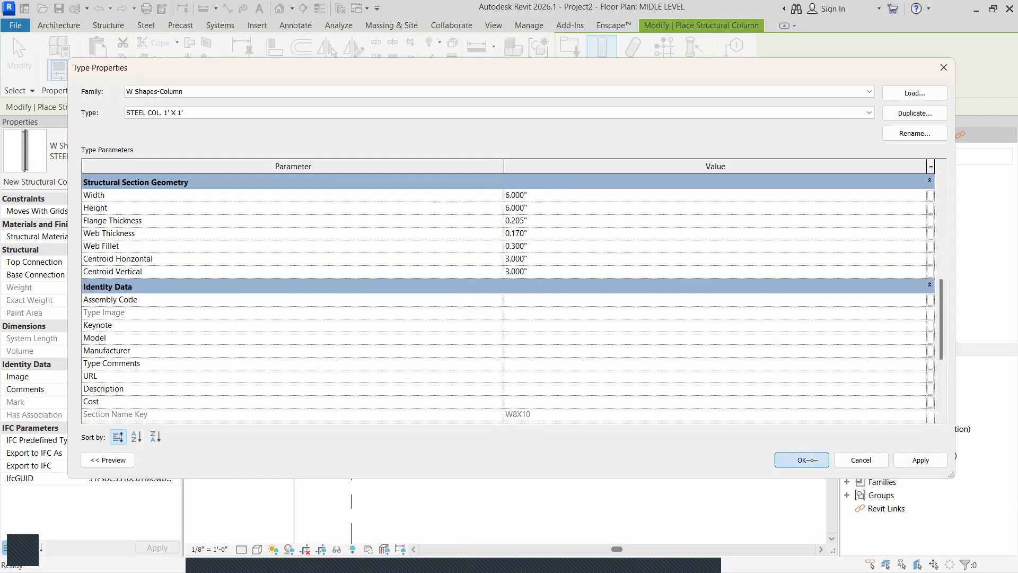
click(802, 460)
Place STEEL COL. 1' X 1' columns at all grid intersections in the MIDLE LEVEL plan and finish the placement
scroll(403, 263, down, 3)
scroll(494, 271, down, 4)
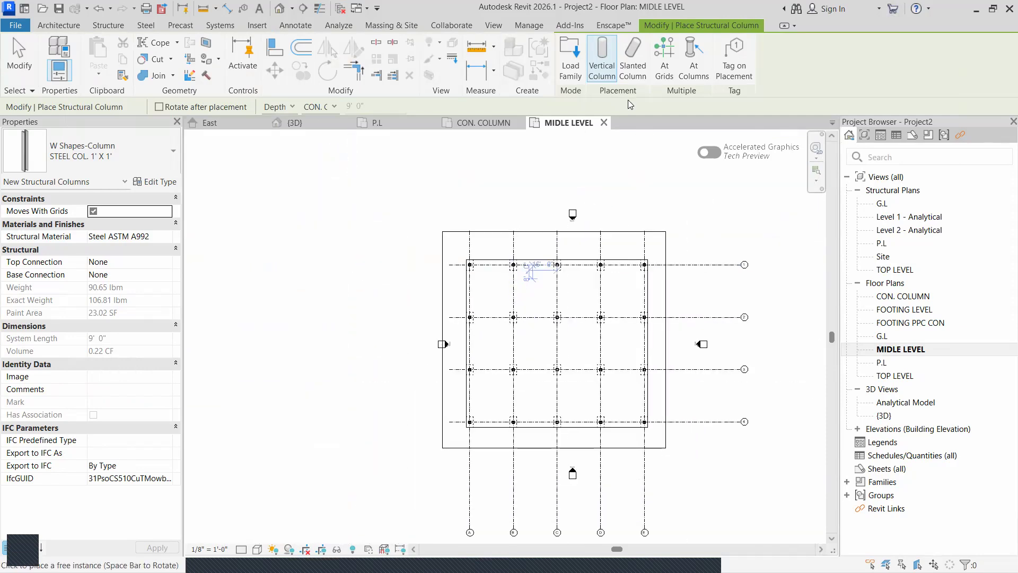
click(664, 59)
drag(689, 213, 413, 487)
scroll(458, 298, up, 1)
scroll(465, 275, up, 5)
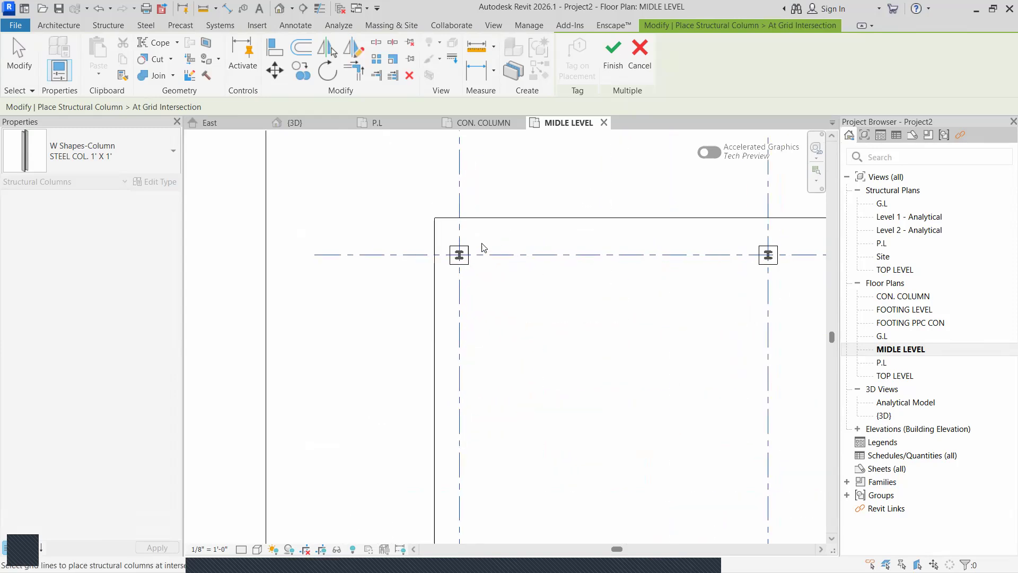
scroll(595, 207, down, 2)
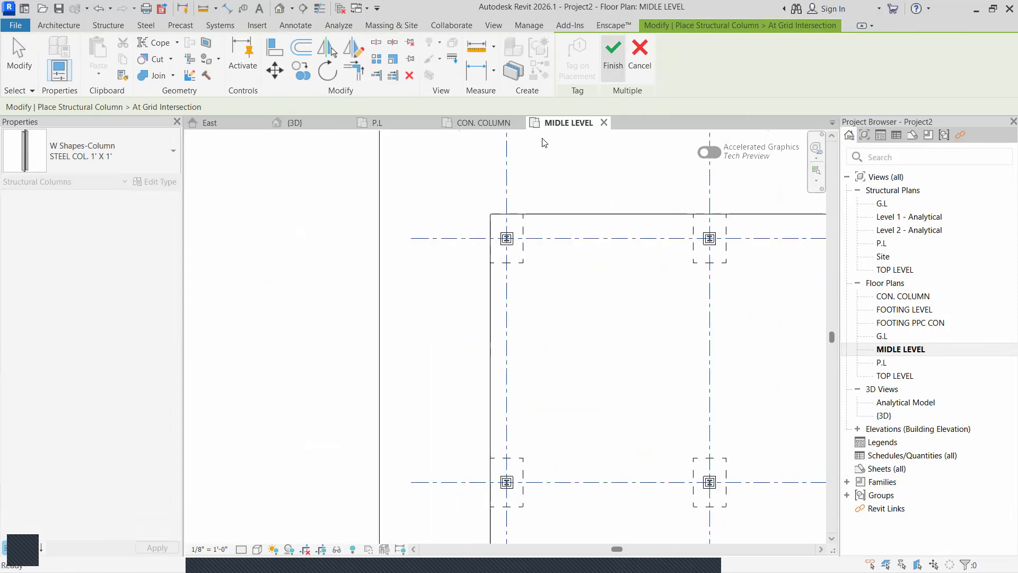
click(613, 59)
Open the East elevation and examine the vertical extent of the steel columns above the concrete columns
click(311, 149)
click(228, 124)
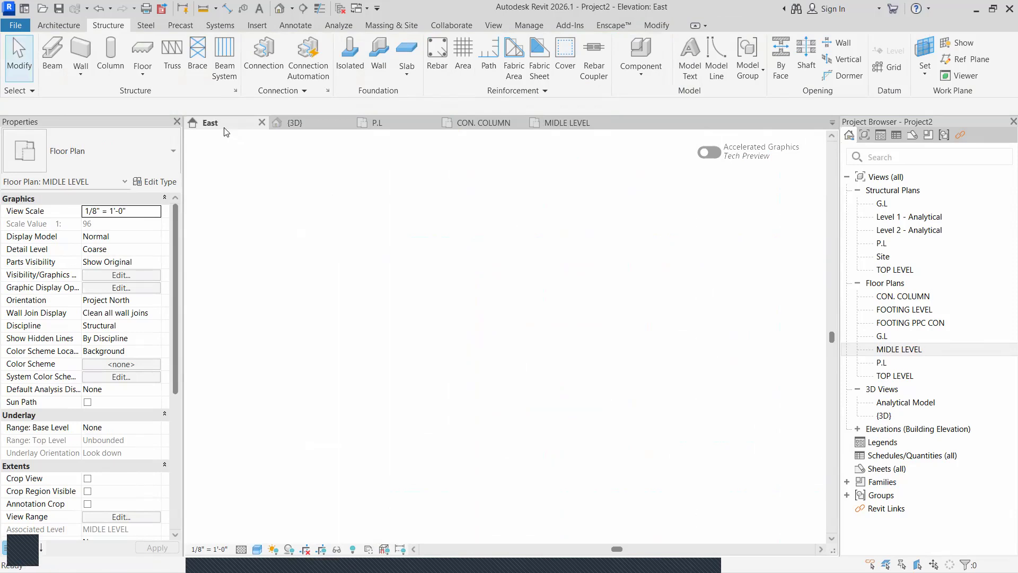
scroll(360, 391, up, 6)
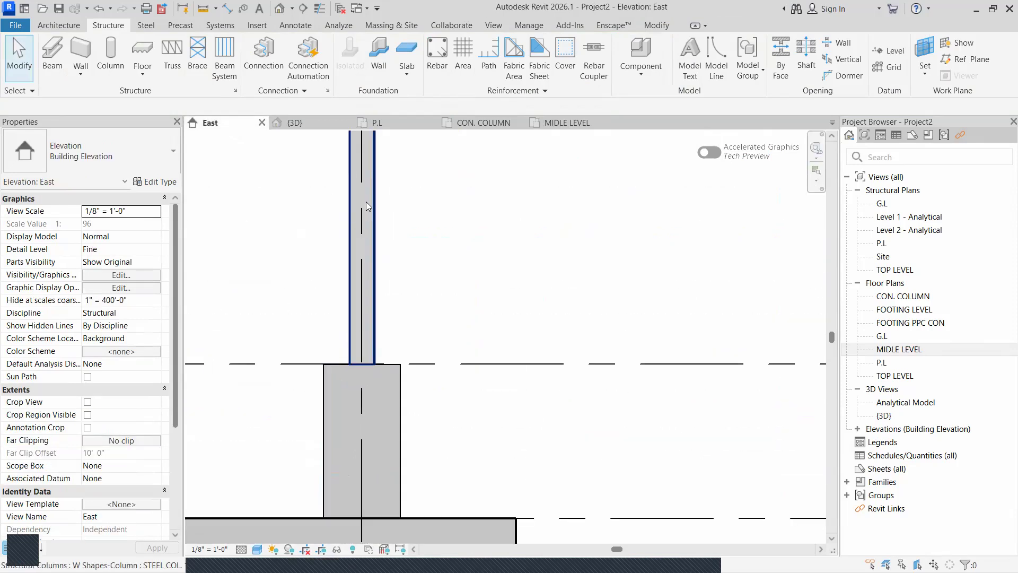
scroll(366, 355, down, 5)
scroll(365, 339, up, 1)
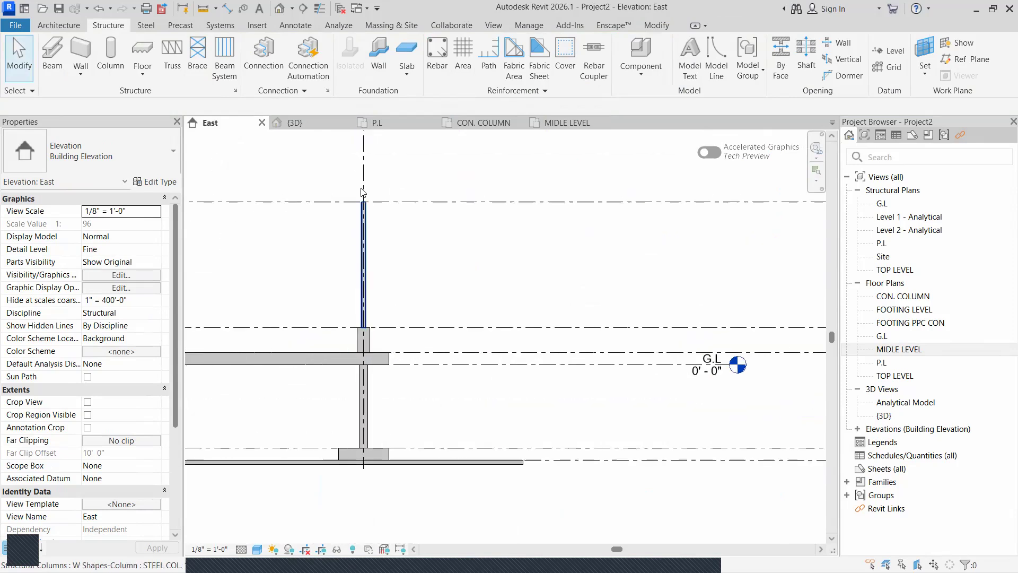
Open the {3D} view and examine the steel columns, their I-shaped sections and their seating on the concrete columns from several angles
click(303, 124)
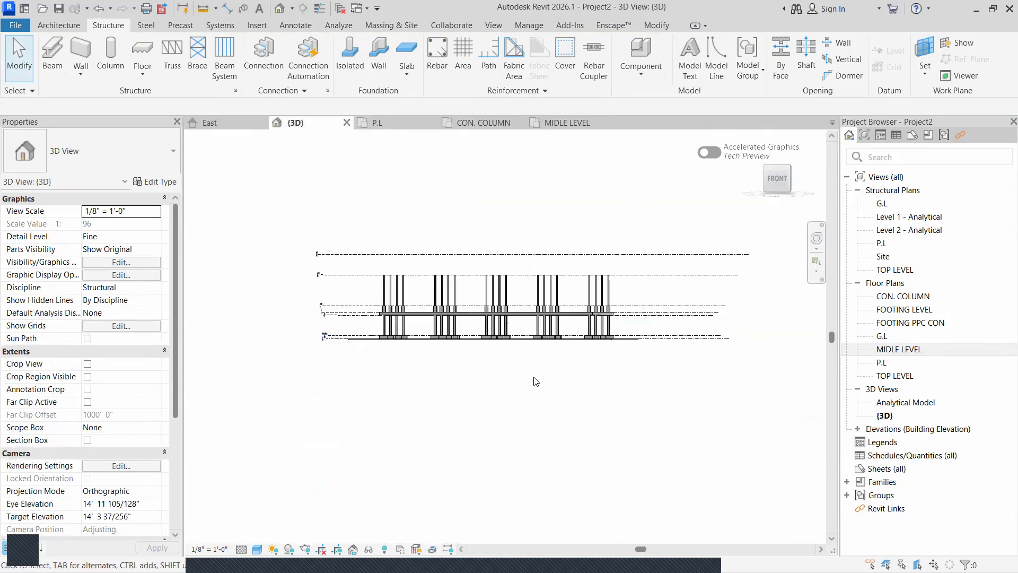
shift+middle_drag(647, 427, 497, 479)
scroll(427, 366, up, 5)
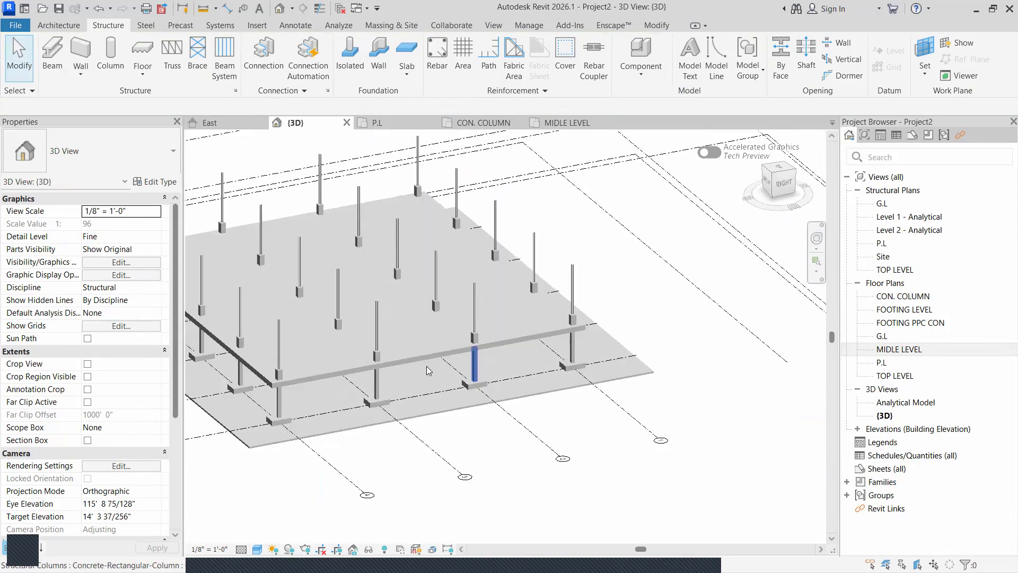
scroll(351, 368, up, 10)
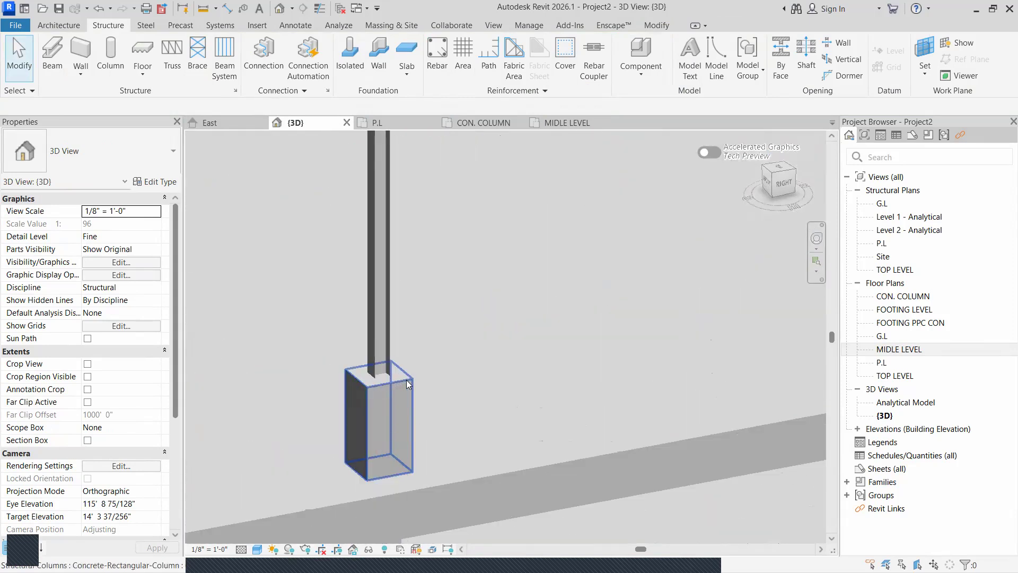
scroll(415, 349, down, 8)
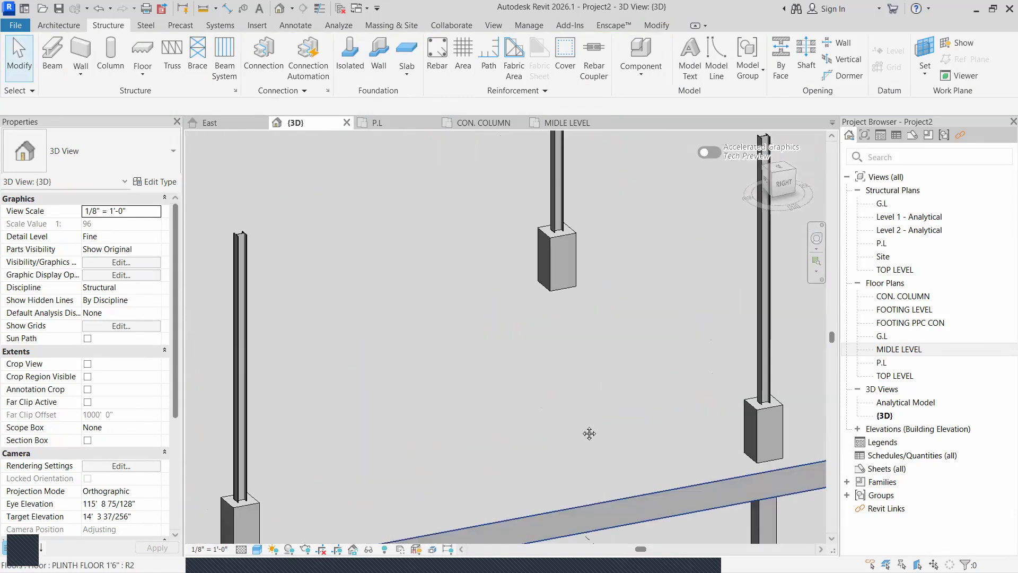
shift+middle_drag(574, 486, 620, 533)
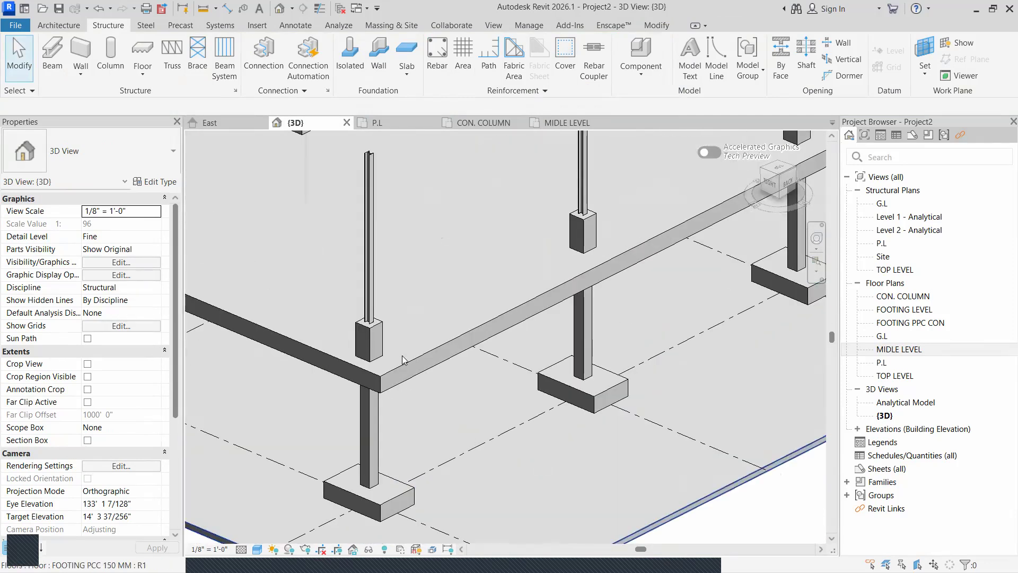
scroll(405, 358, up, 3)
middle_drag(415, 370, 451, 492)
scroll(378, 223, up, 1)
middle_drag(378, 223, 449, 467)
scroll(441, 318, up, 9)
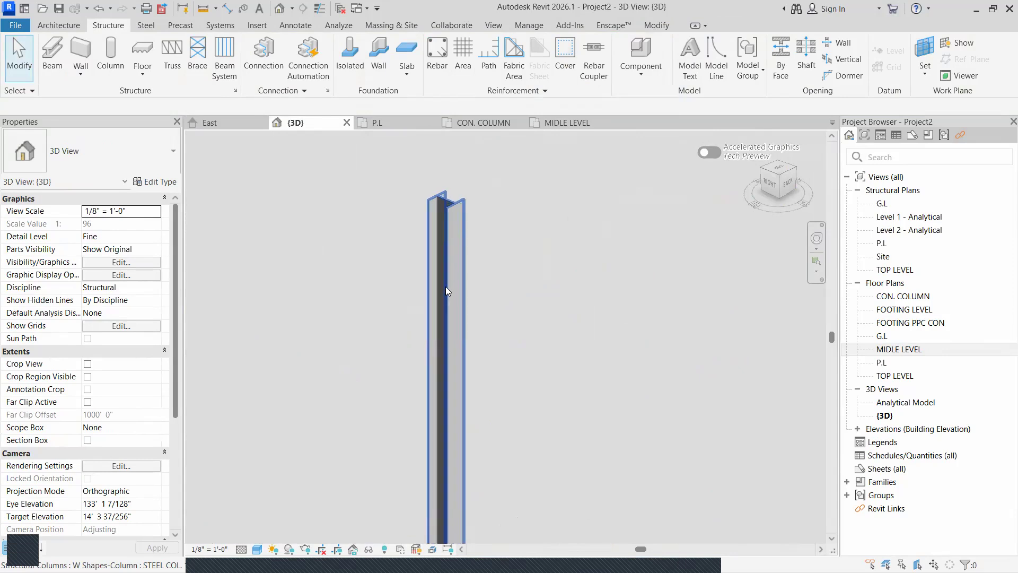
middle_drag(448, 230, 481, 345)
scroll(482, 261, down, 6)
middle_drag(483, 261, 236, 372)
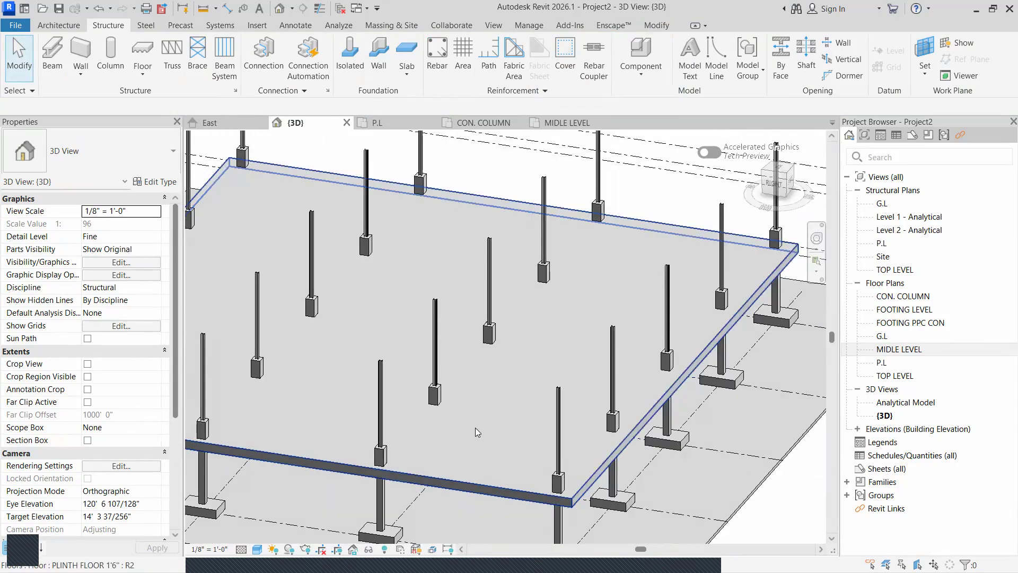
scroll(477, 428, up, 3)
middle_drag(447, 420, 591, 350)
scroll(646, 374, up, 3)
shift+middle_drag(648, 376, 501, 339)
scroll(593, 364, down, 3)
middle_drag(593, 363, 527, 514)
scroll(536, 231, up, 3)
middle_drag(536, 232, 428, 483)
scroll(442, 299, up, 4)
scroll(451, 309, down, 4)
scroll(445, 335, down, 3)
shift+middle_drag(593, 429, 740, 420)
scroll(516, 437, down, 2)
middle_drag(403, 476, 705, 395)
middle_drag(557, 313, 433, 322)
scroll(434, 324, up, 2)
shift+middle_drag(531, 334, 448, 395)
scroll(624, 378, up, 2)
scroll(666, 386, up, 5)
scroll(461, 371, down, 3)
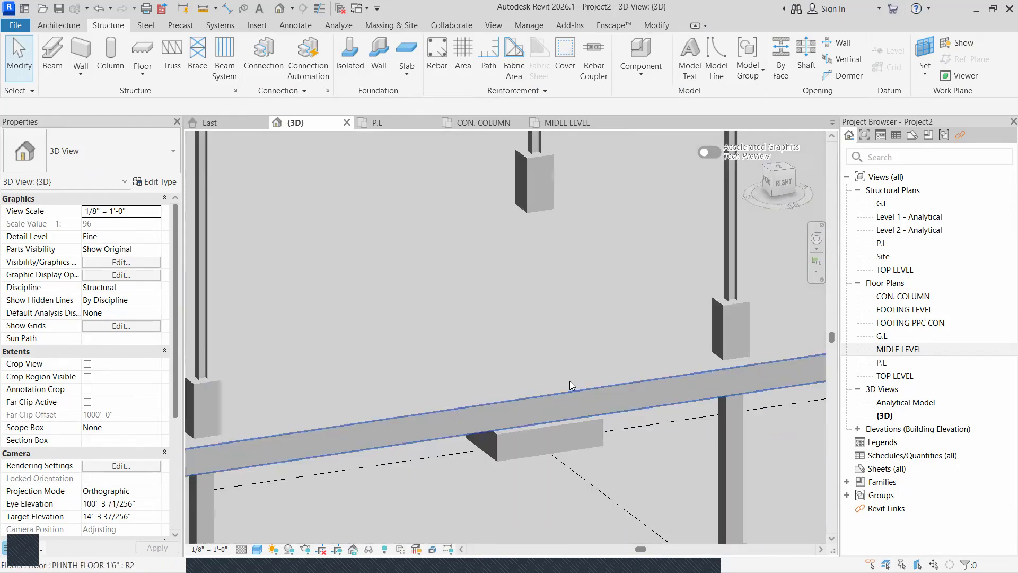
middle_drag(573, 379, 509, 438)
scroll(609, 285, down, 8)
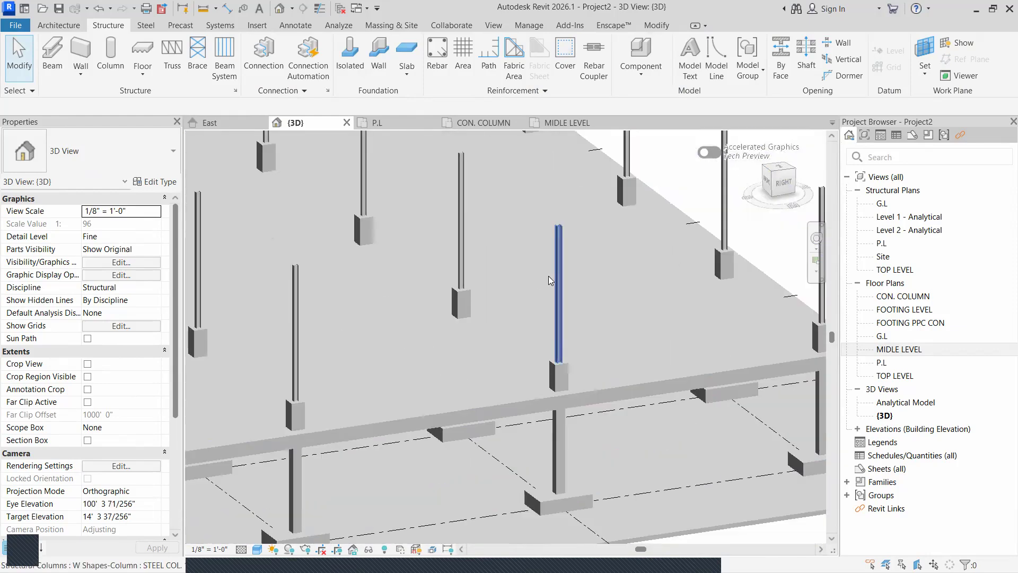
scroll(533, 304, down, 5)
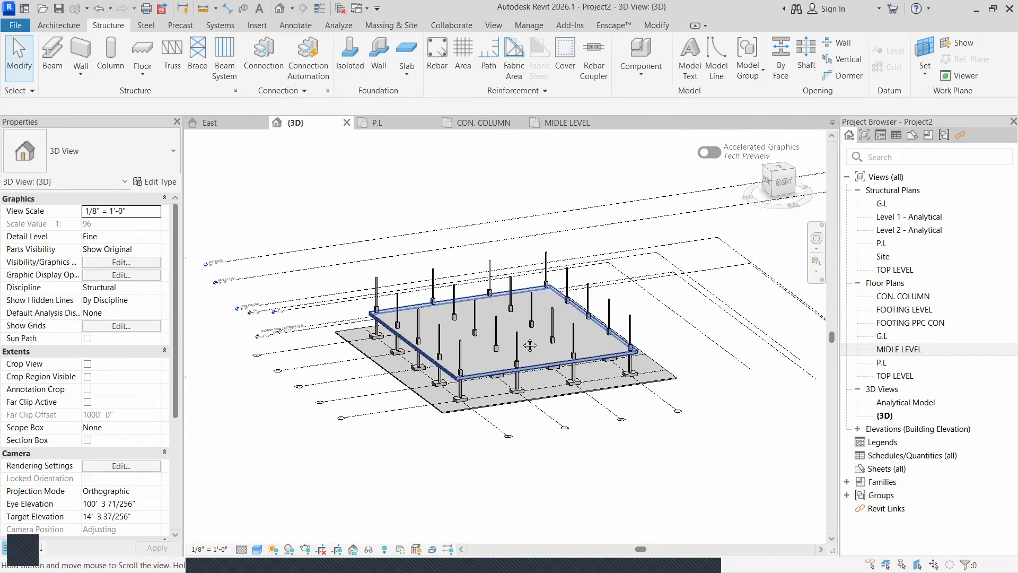
In the MIDLE LEVEL plan, duplicate the W12X26 beam type as M. B 1' with a section width and height of 6 inches
click(584, 123)
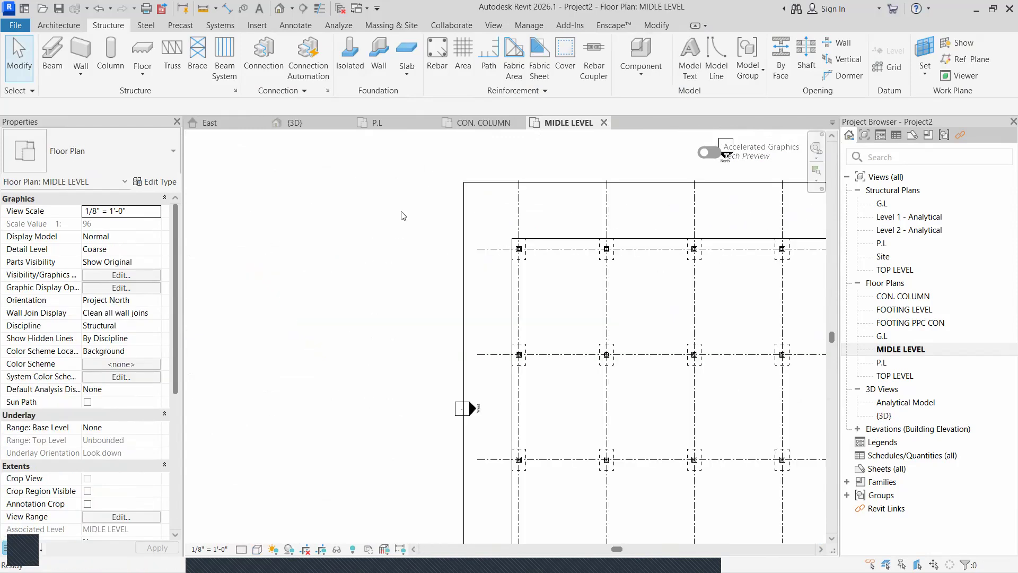
click(80, 73)
click(52, 67)
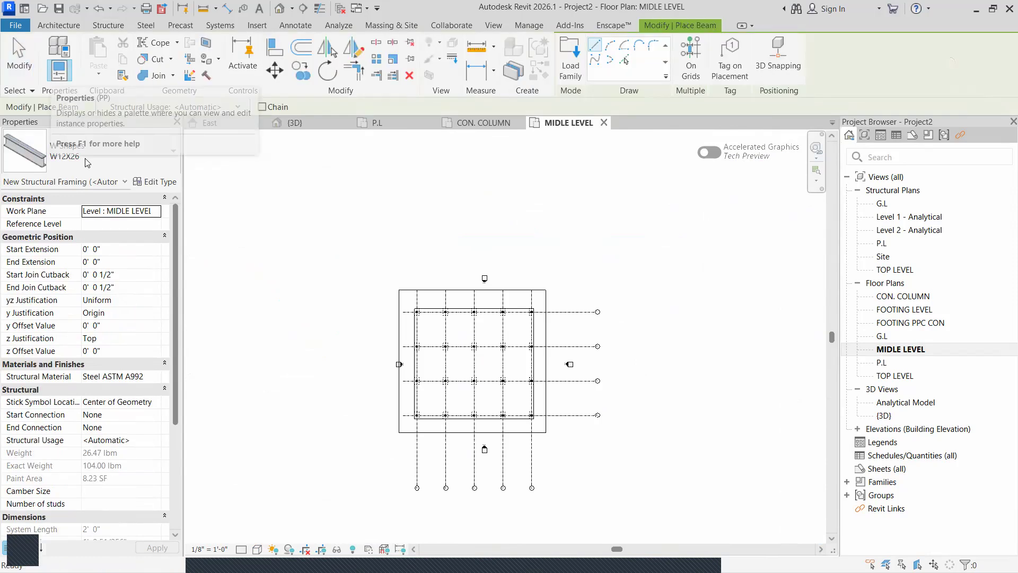
click(172, 152)
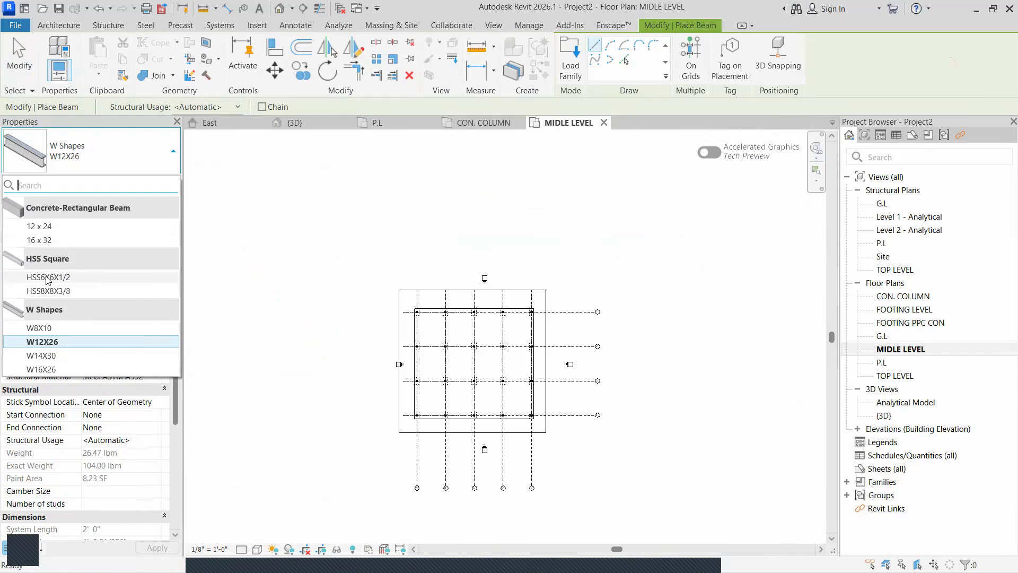
mouse_move(48, 280)
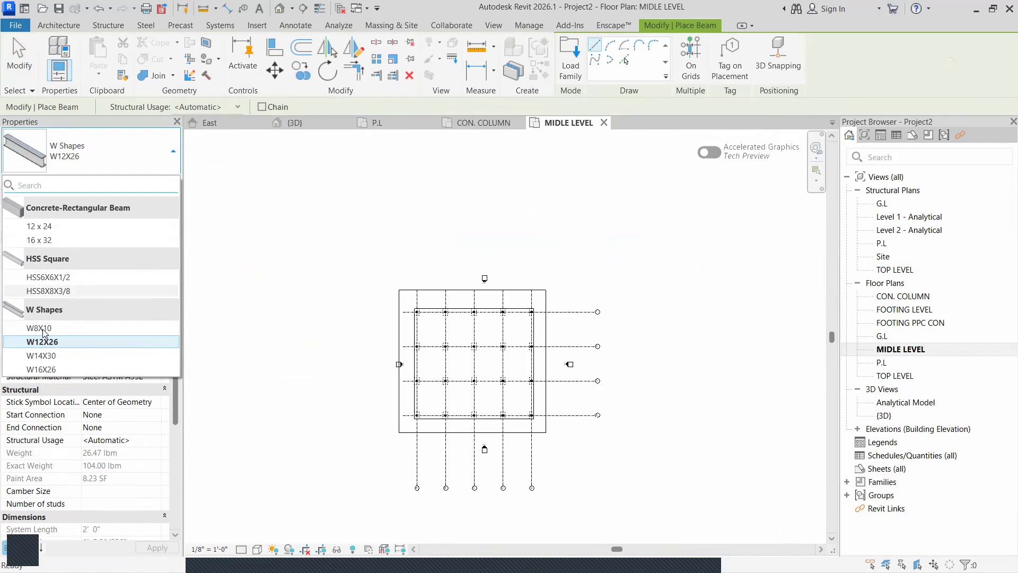
mouse_move(49, 335)
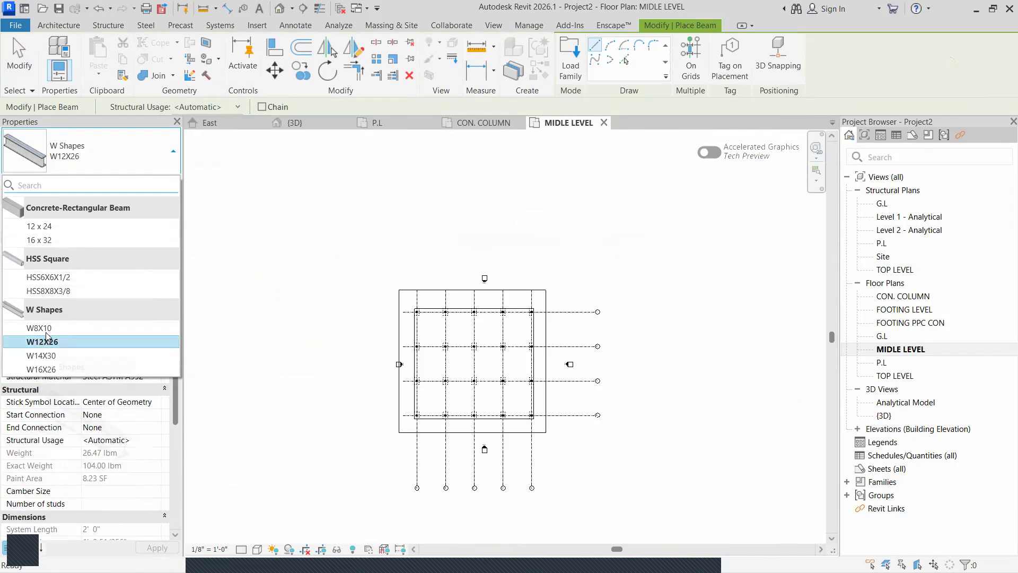
click(46, 345)
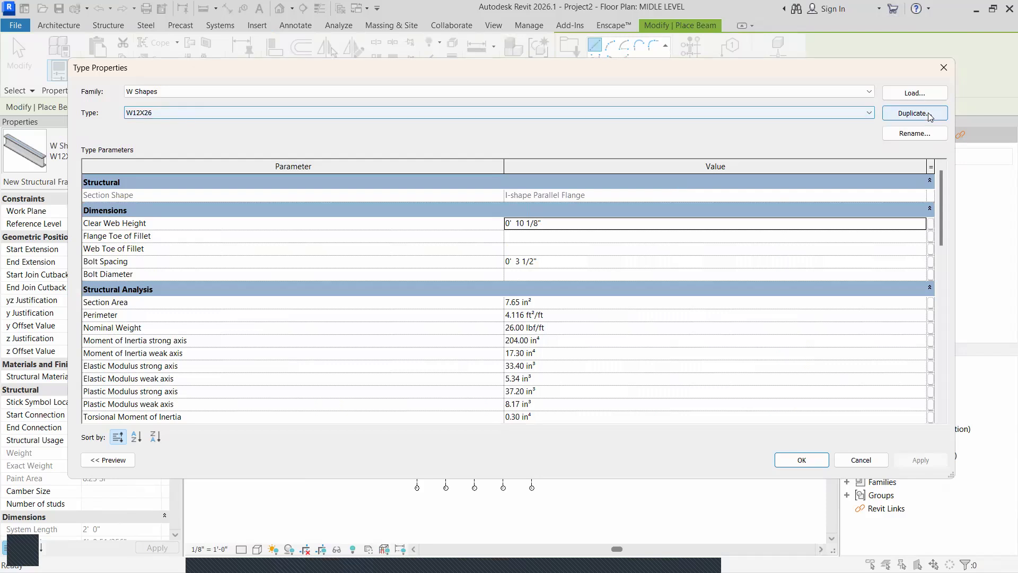
click(928, 115)
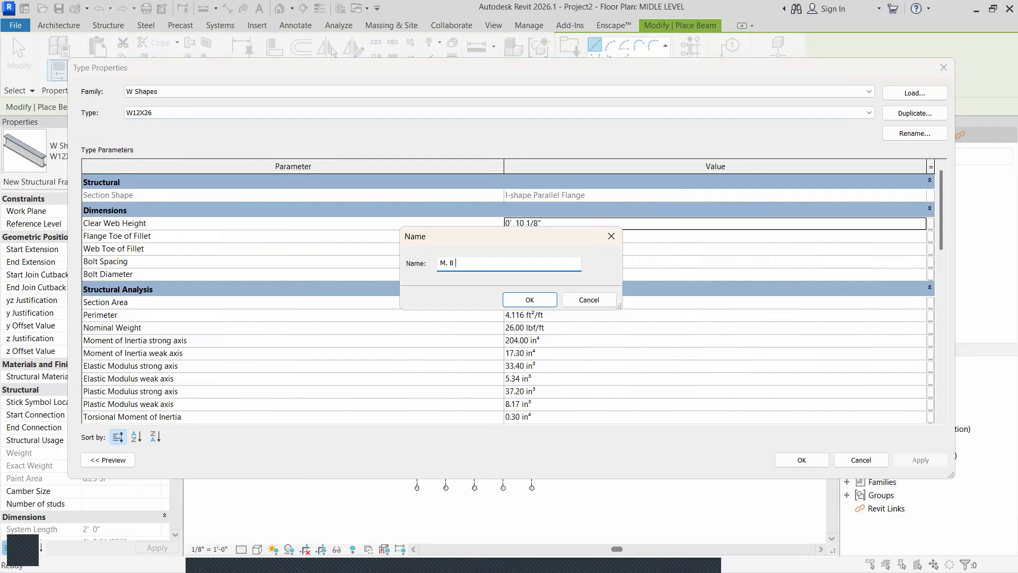
key(Return)
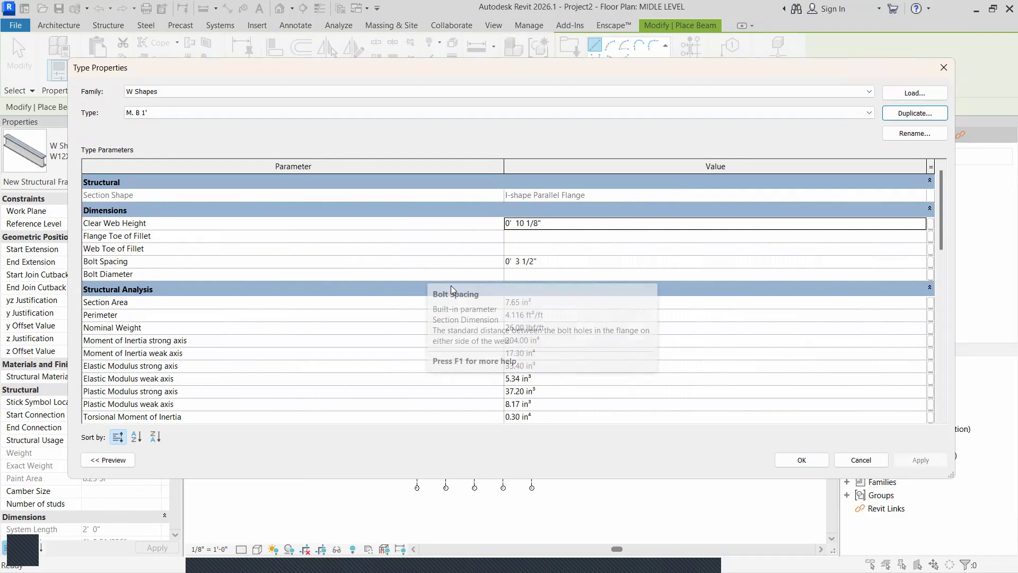
scroll(316, 359, down, 5)
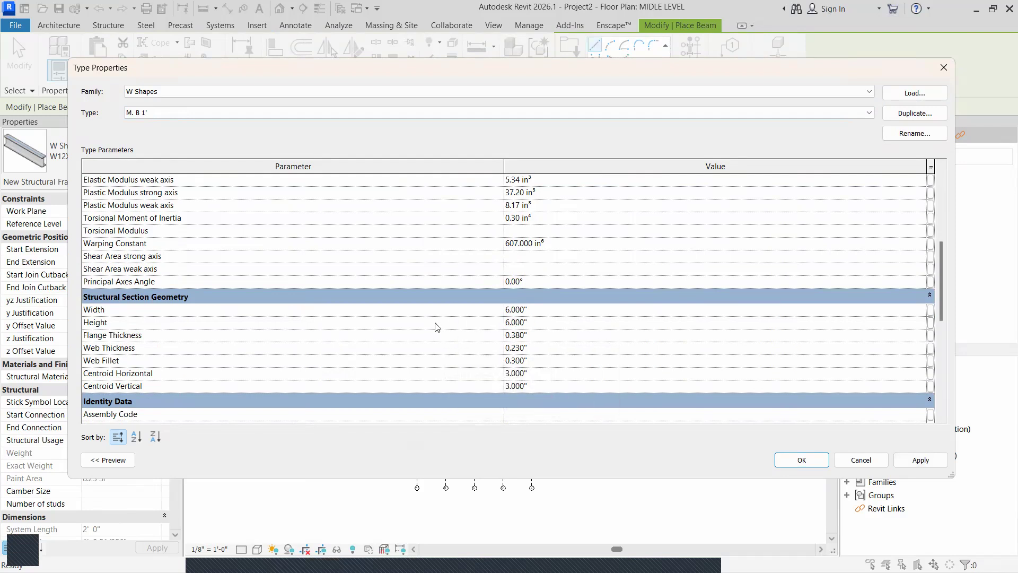
click(801, 460)
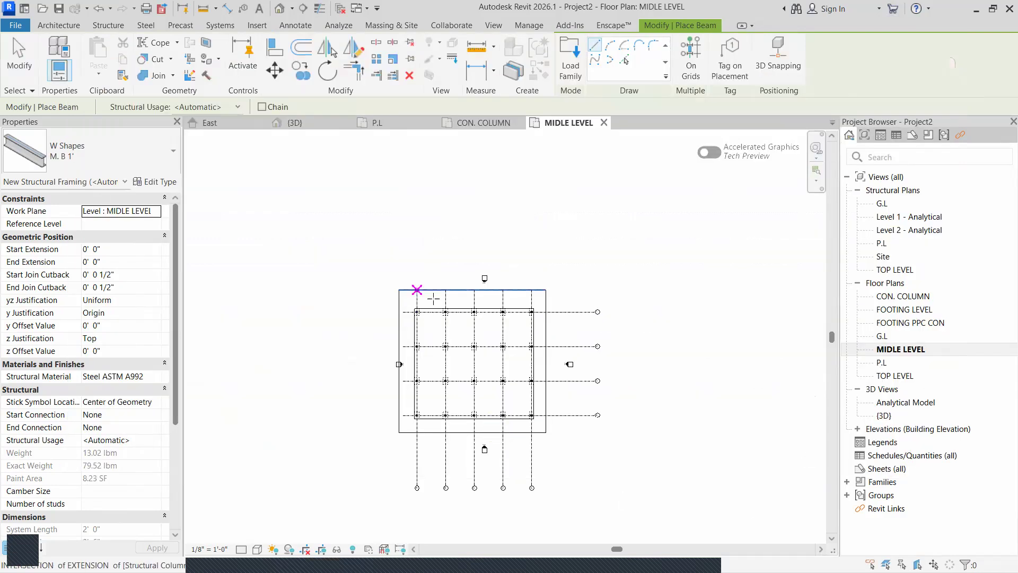
Place an M. B 1' beam along grid 1 from the northwest corner column to the northeast corner column
scroll(414, 311, up, 8)
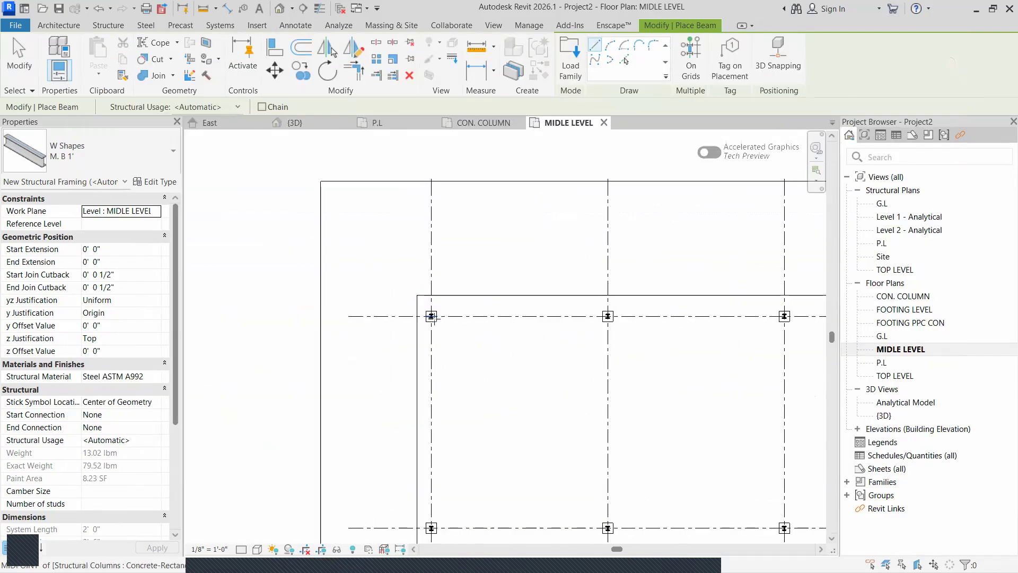
scroll(551, 331, down, 6)
middle_drag(629, 345, 258, 332)
scroll(453, 311, up, 7)
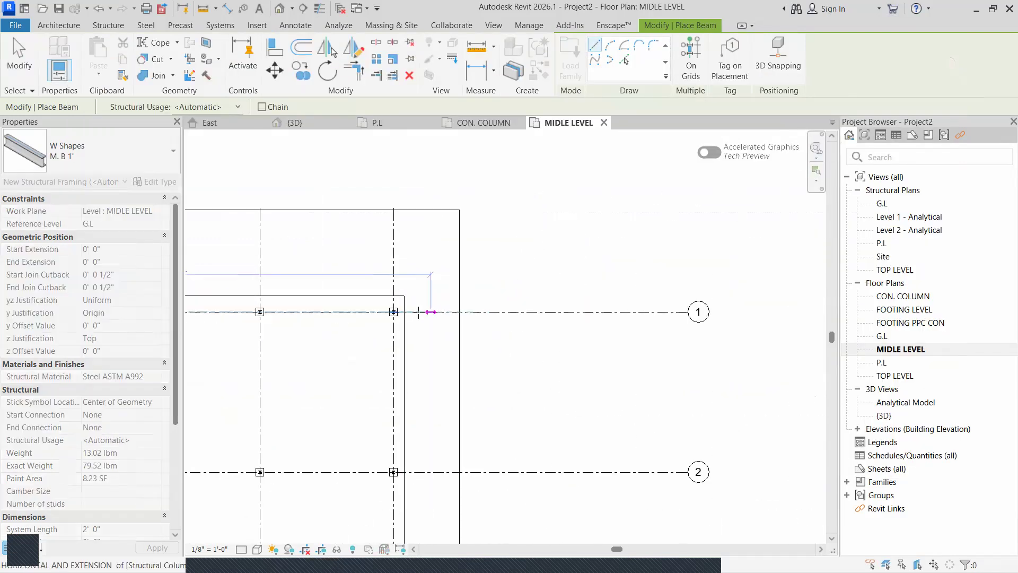
click(381, 310)
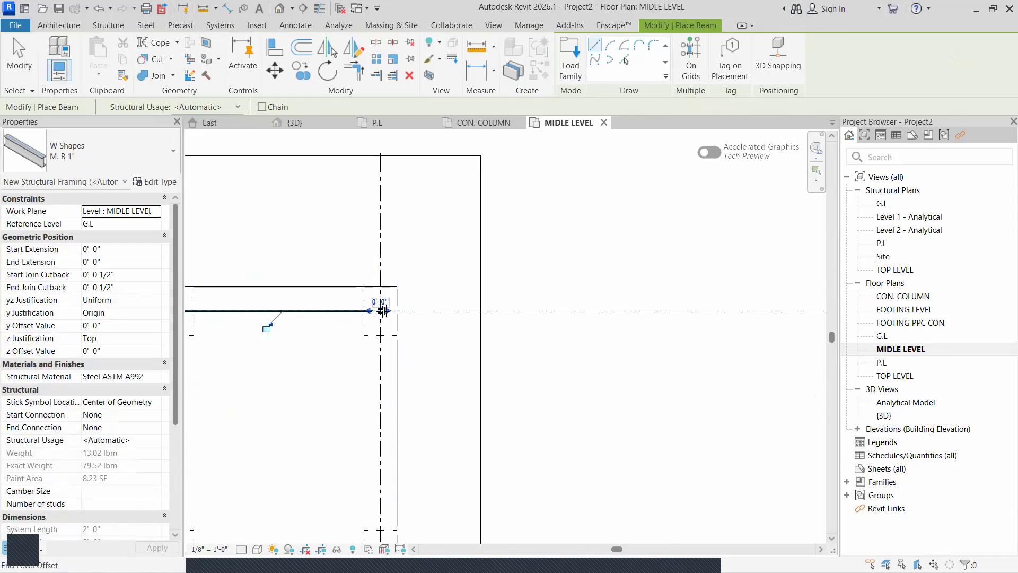
Place an M. B 1' beam along the east column line from the northeast corner column to the southeast corner column
click(381, 310)
scroll(375, 381, down, 6)
middle_drag(400, 437, 488, 199)
middle_drag(466, 312, 492, 279)
scroll(484, 382, up, 1)
scroll(482, 382, up, 2)
click(497, 419)
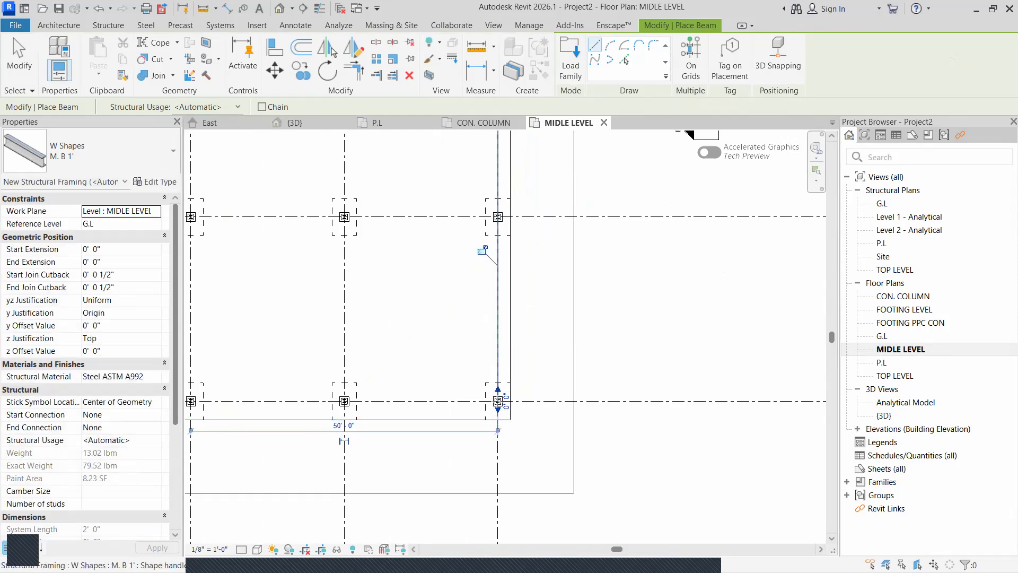
scroll(499, 403, up, 6)
click(497, 400)
scroll(436, 408, down, 5)
scroll(400, 410, down, 1)
middle_drag(222, 412, 531, 399)
scroll(275, 399, up, 1)
middle_drag(278, 396, 657, 401)
scroll(487, 396, up, 3)
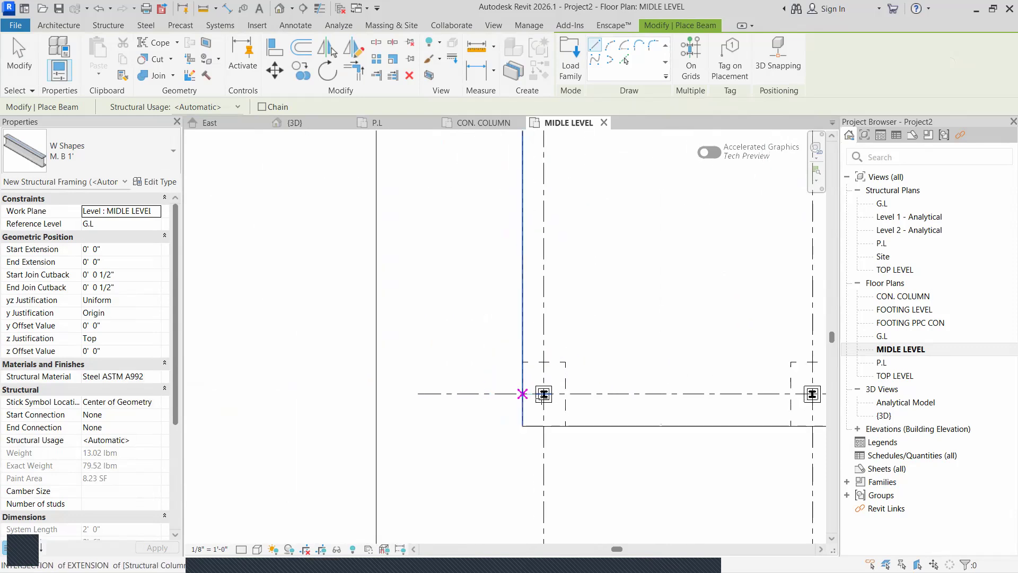
click(543, 394)
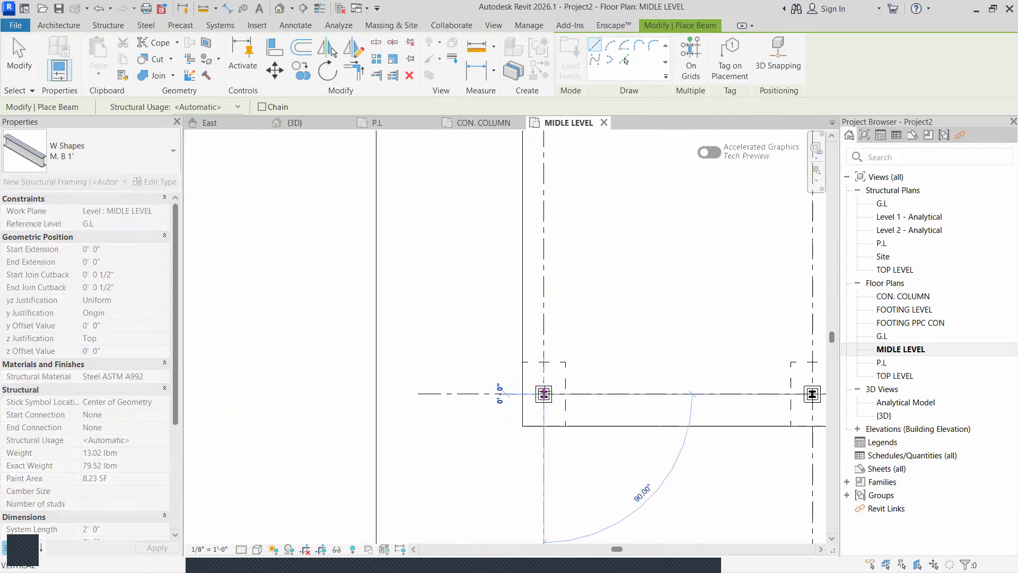
key(Escape)
key(Escape)
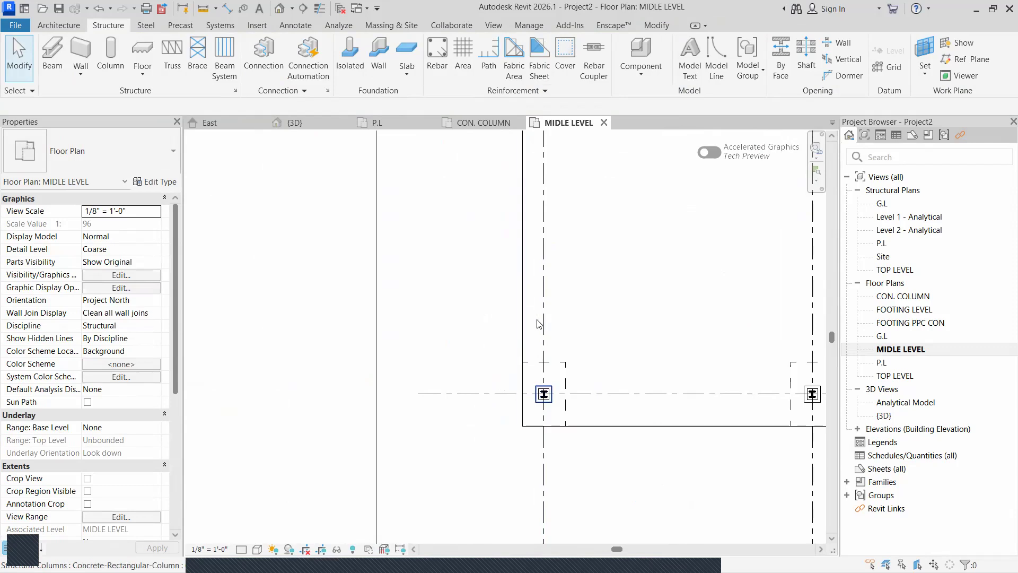
Place an M. B 1' beam along the west column line from the southwest to the northwest corner column and finish the placement
scroll(541, 296, down, 2)
middle_drag(548, 312, 472, 395)
scroll(452, 352, up, 1)
scroll(460, 403, down, 5)
scroll(469, 430, up, 1)
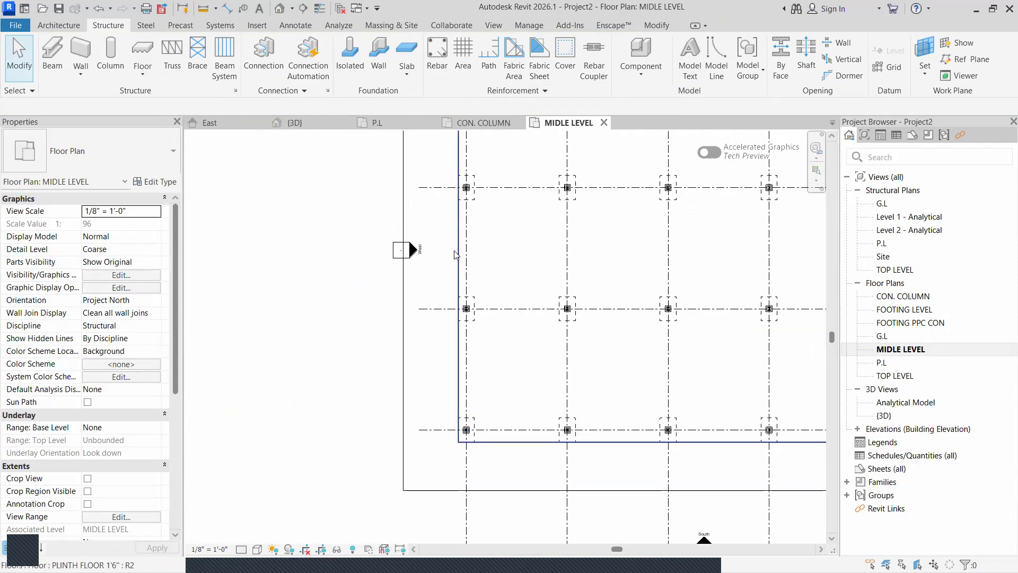
click(62, 72)
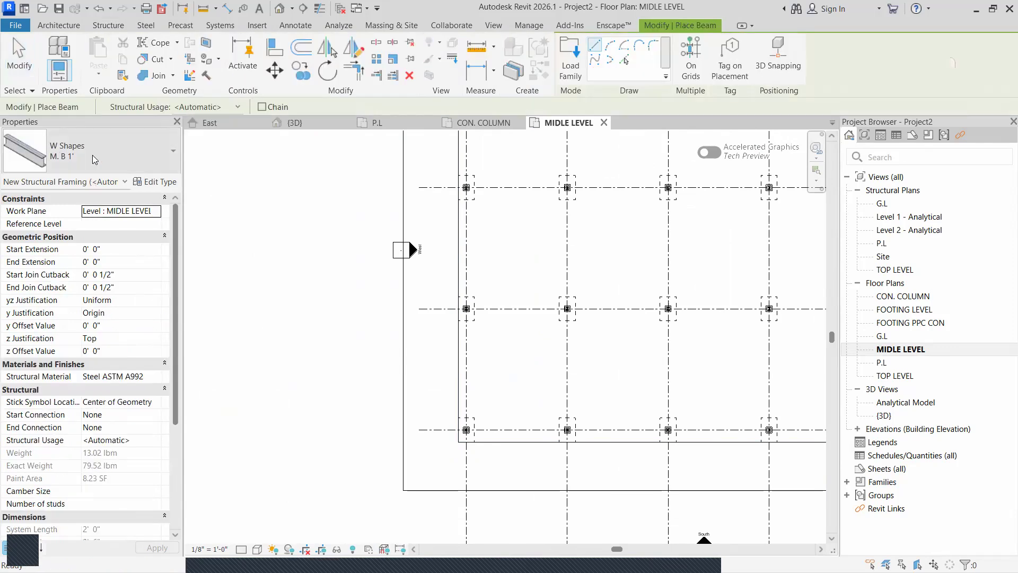
click(466, 431)
middle_drag(479, 277, 369, 560)
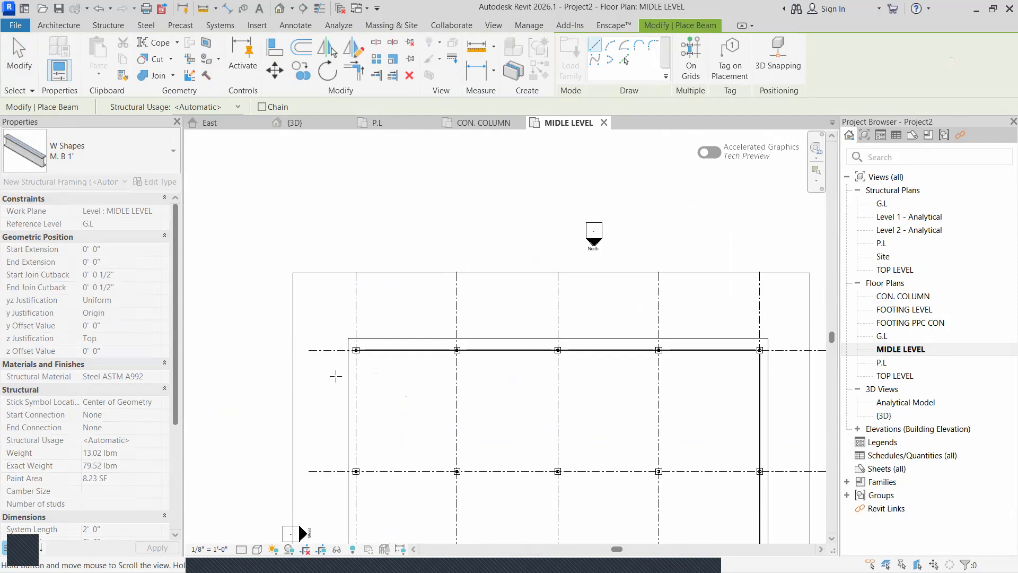
key(Escape)
key(Escape)
Examine the placed beams at the tops of the steel columns in the East elevation and the {3D} view
click(256, 123)
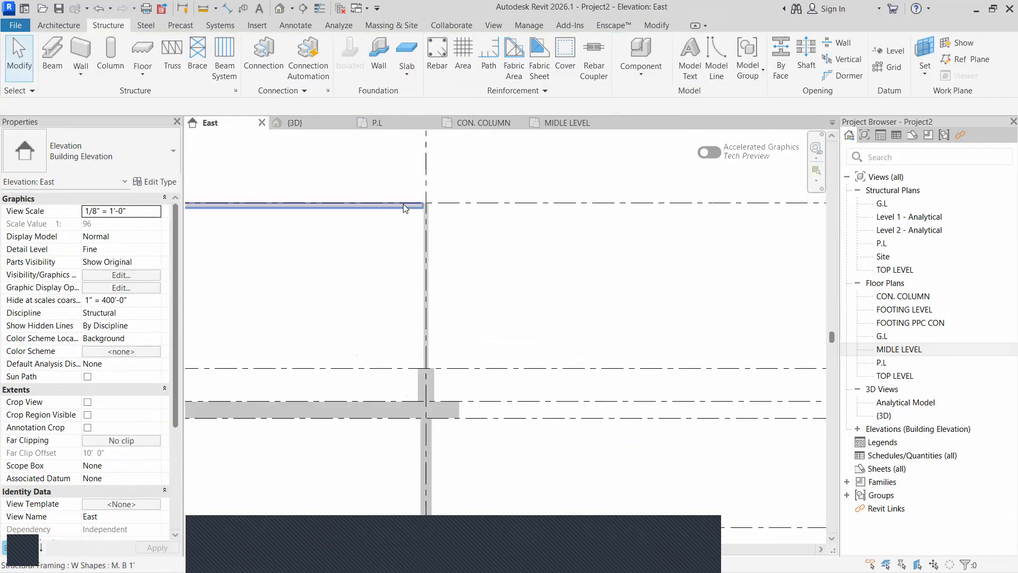
scroll(403, 203, up, 1)
scroll(439, 204, up, 2)
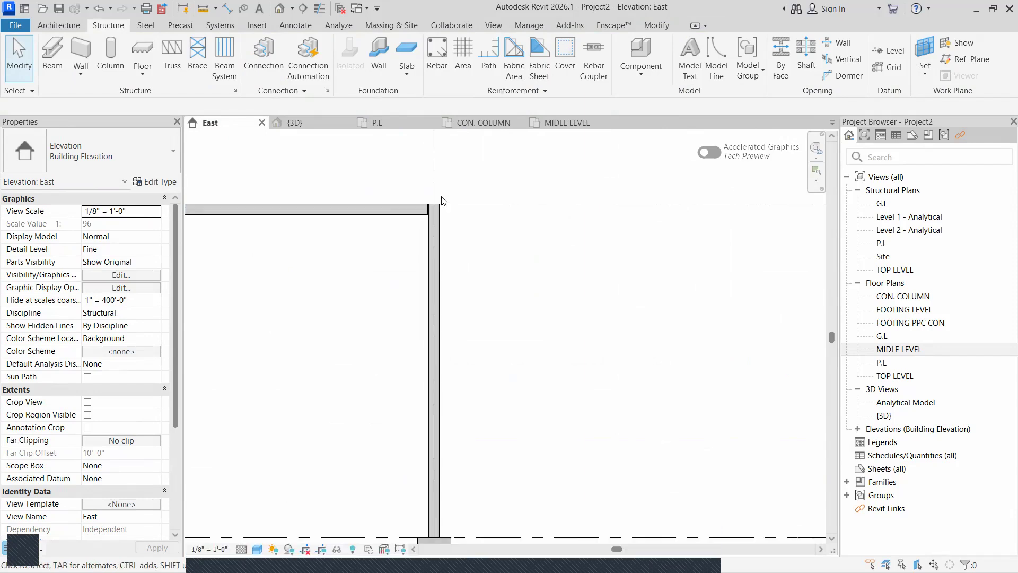
click(324, 122)
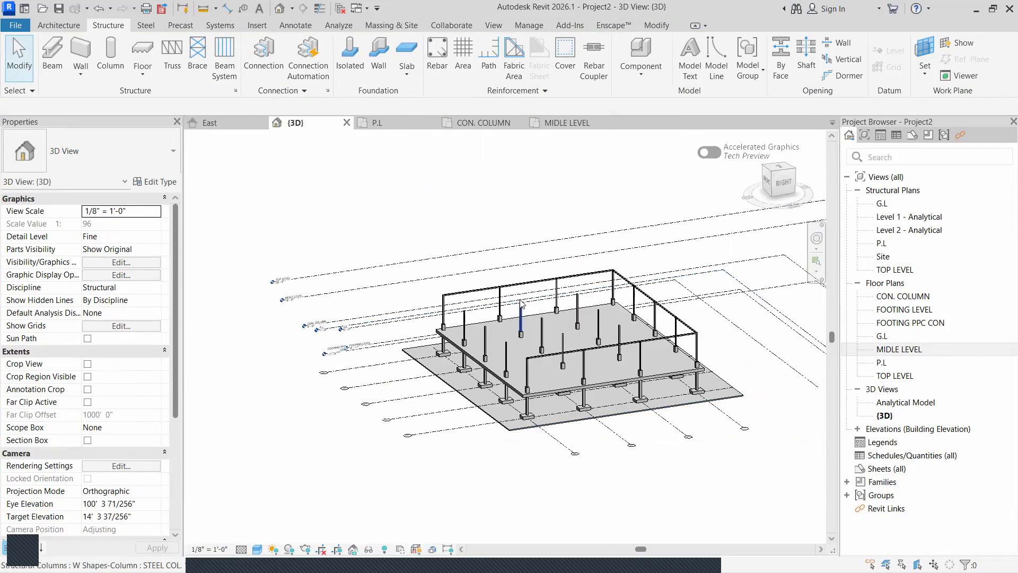
scroll(523, 347, up, 2)
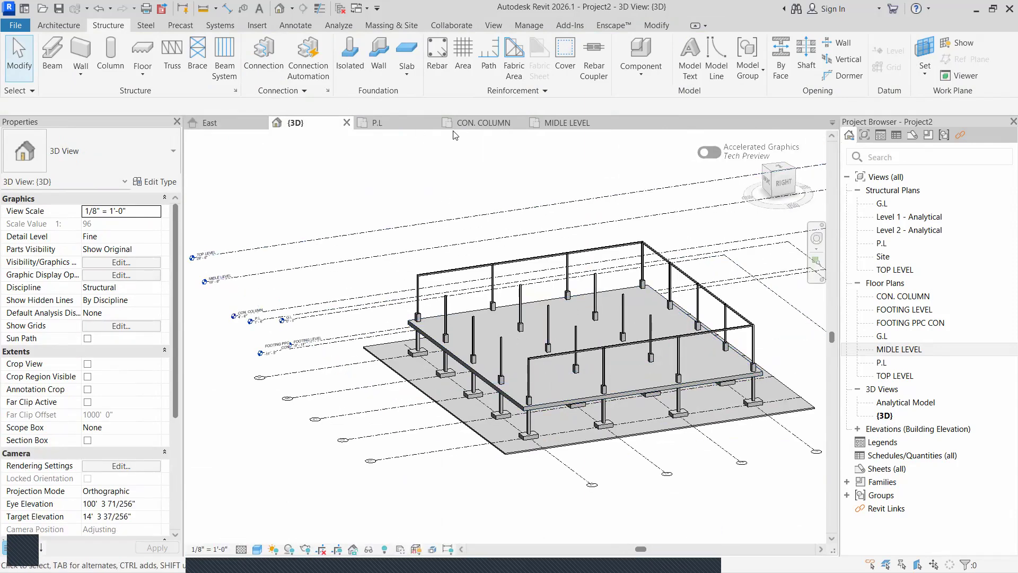
In the MIDLE LEVEL plan, place an M. B 1' beam along the south column line between the two corner columns, 100' long
click(553, 124)
scroll(470, 323, down, 3)
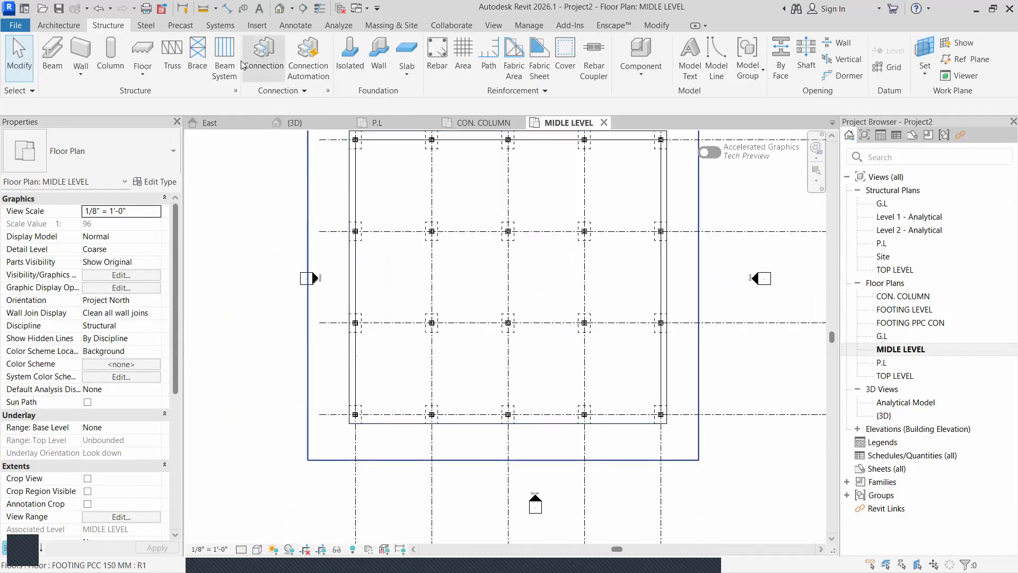
key(b)
key(m)
scroll(353, 406, up, 3)
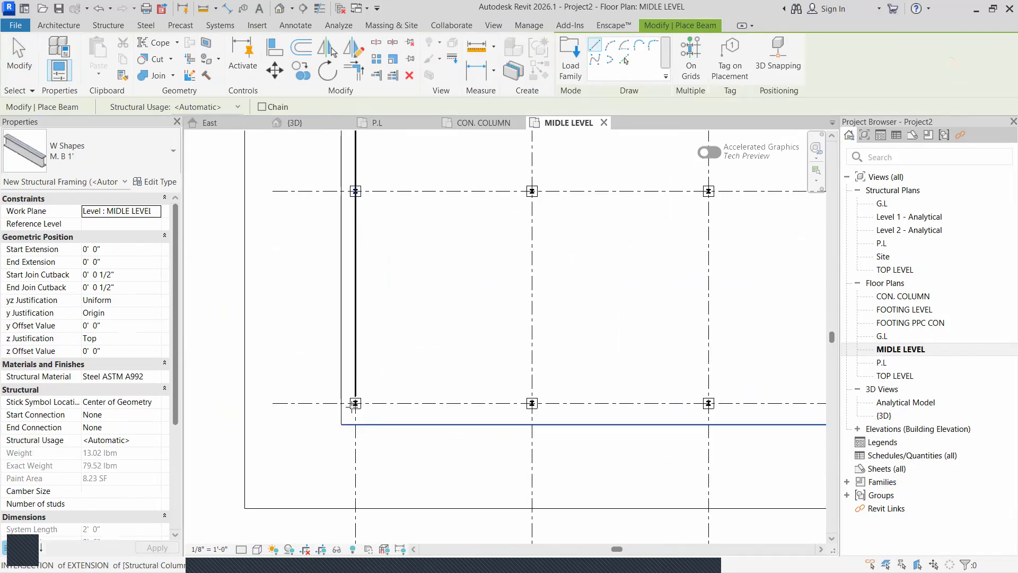
click(353, 405)
scroll(334, 423, down, 3)
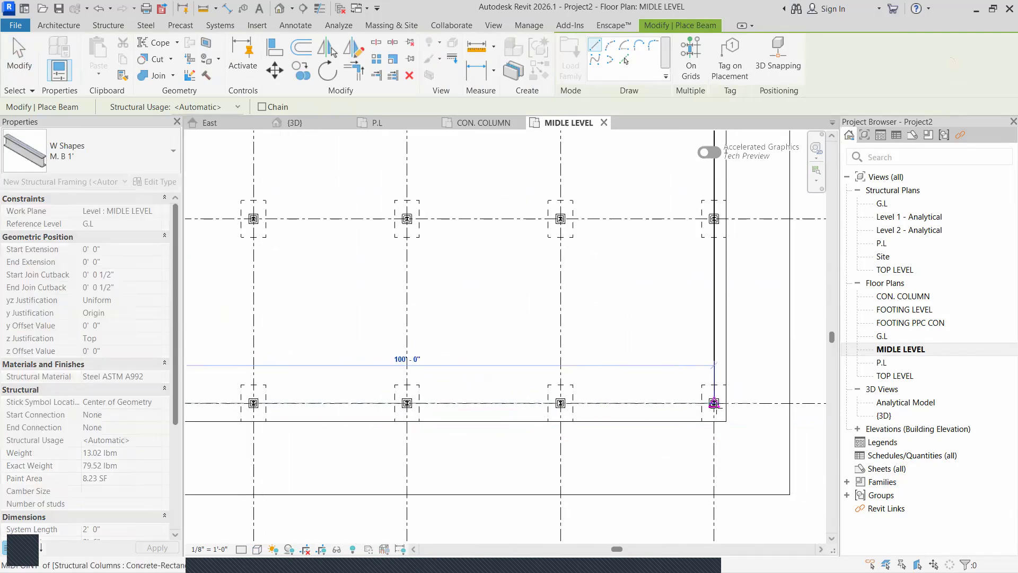
click(714, 403)
key(Escape)
key(Escape)
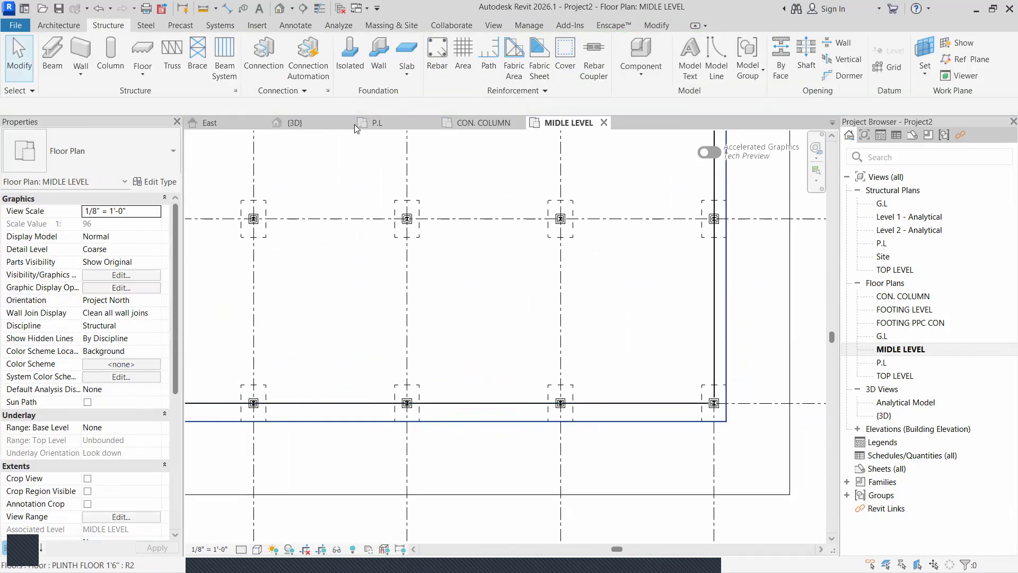
Open the {3D} view and examine how the beams meet the steel corner column from close up and several angles
click(308, 124)
scroll(612, 416, down, 2)
shift+middle_drag(644, 460, 674, 448)
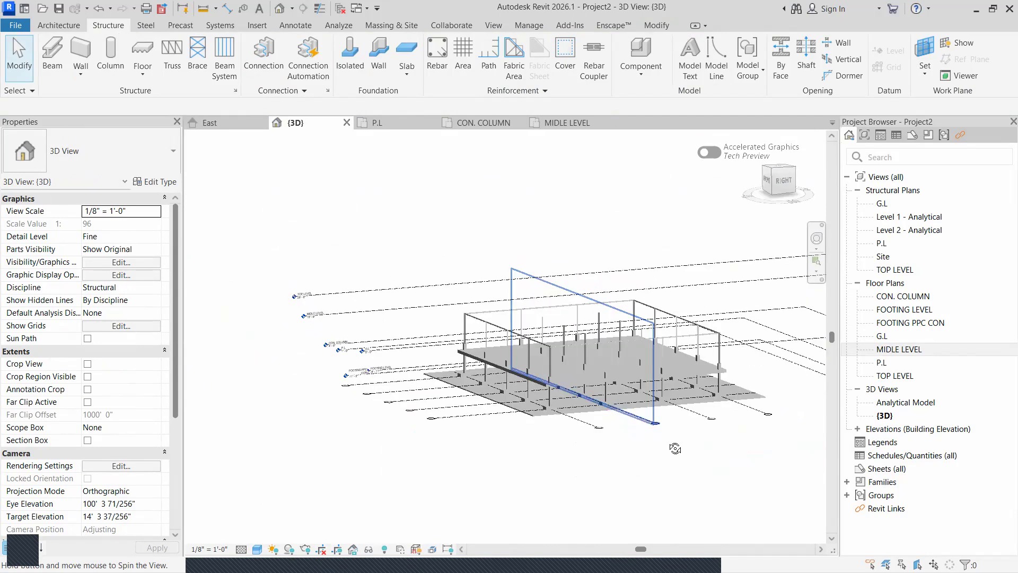
scroll(616, 412, up, 8)
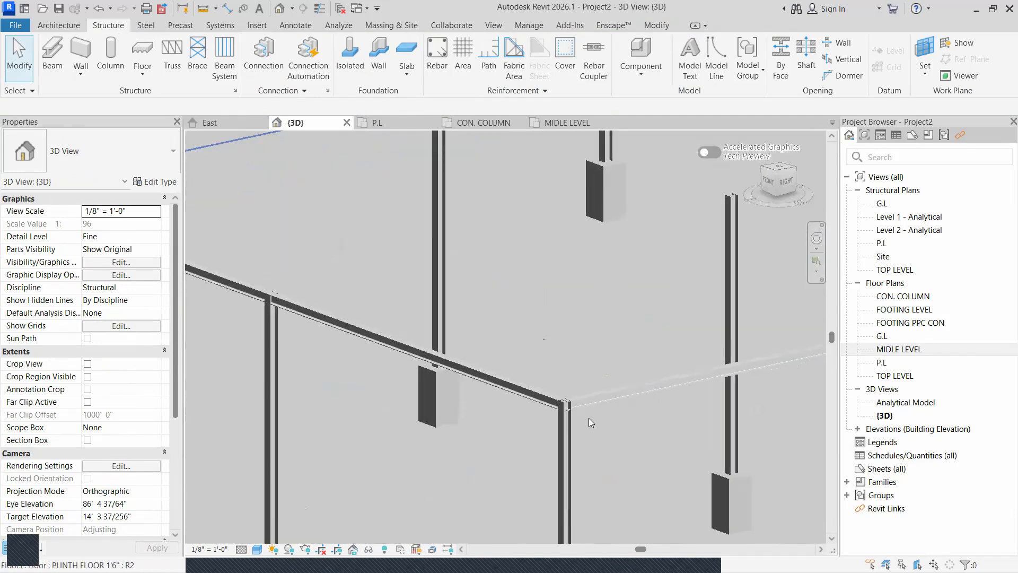
scroll(589, 417, up, 10)
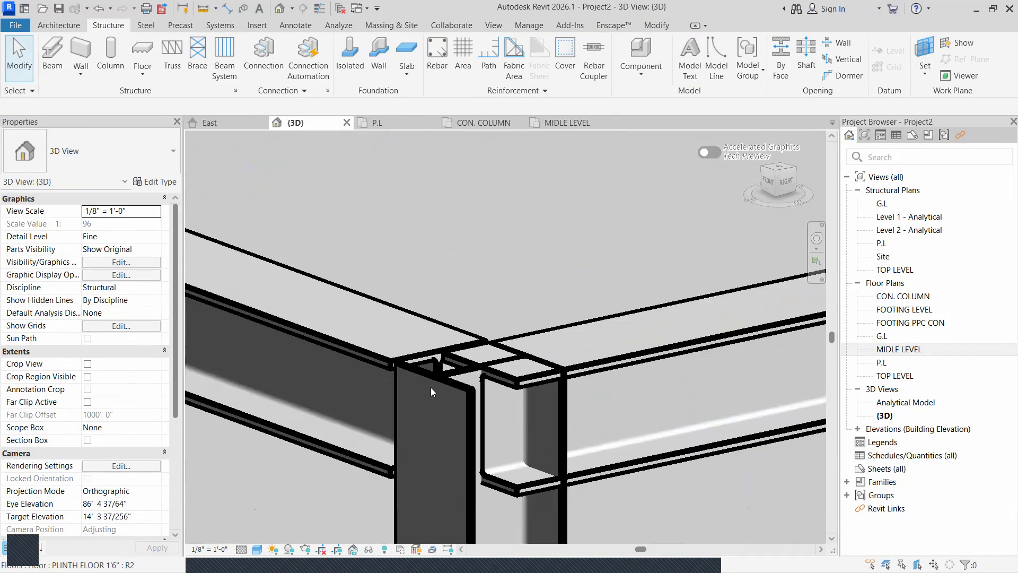
shift+middle_drag(524, 390, 556, 340)
scroll(575, 313, up, 5)
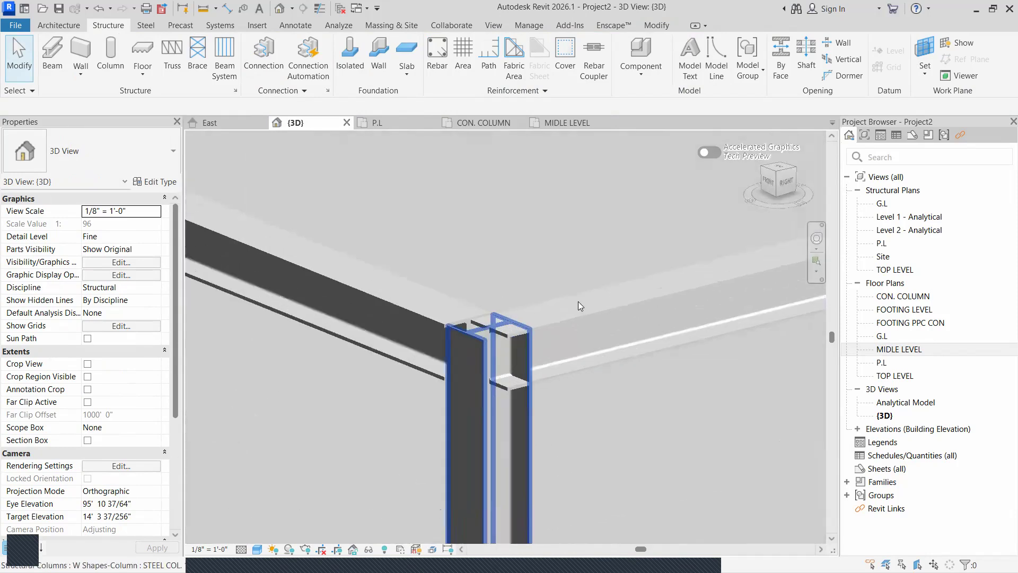
scroll(578, 304, up, 3)
scroll(530, 411, up, 2)
shift+middle_drag(254, 300, 311, 275)
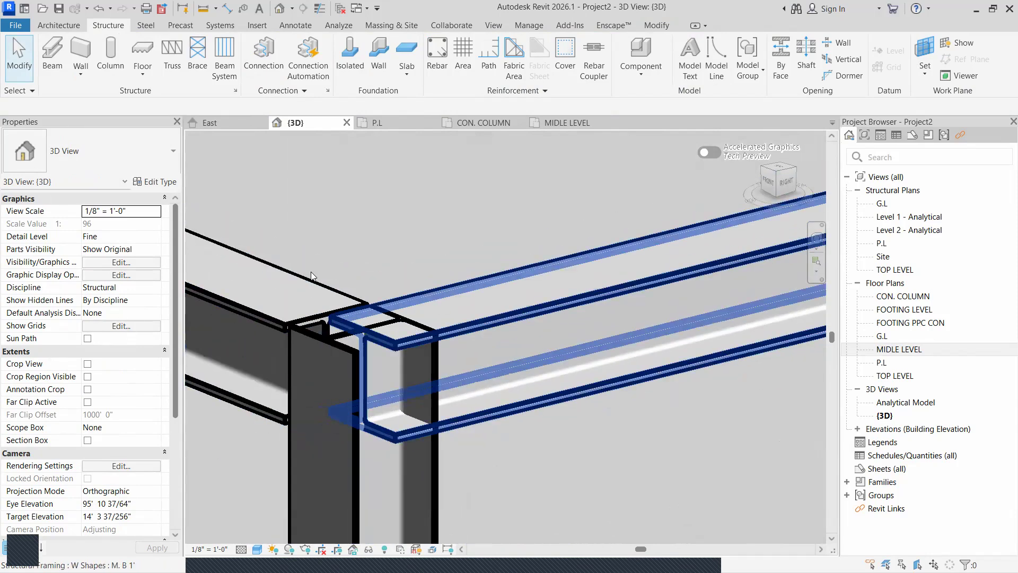
click(146, 26)
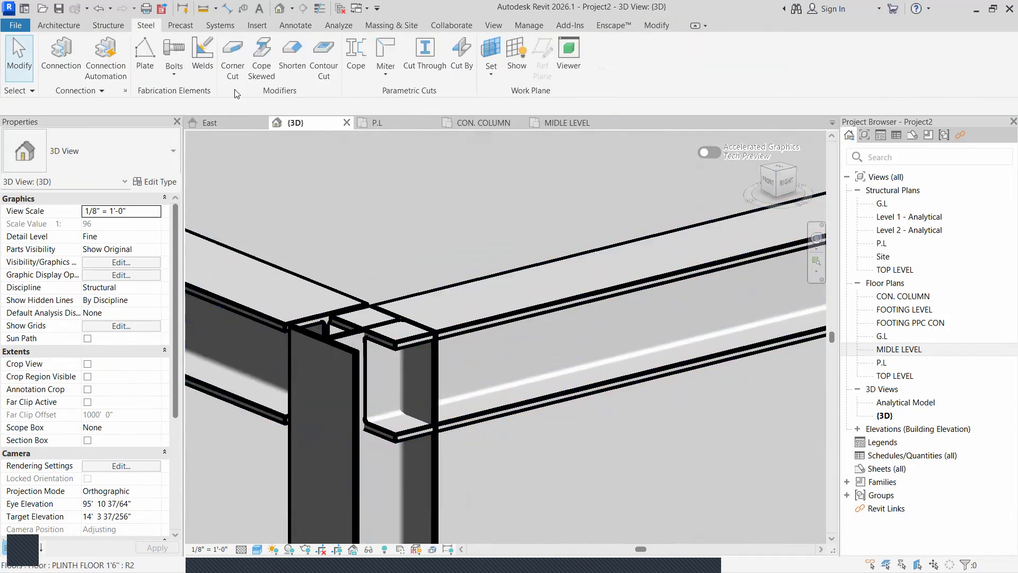
click(173, 76)
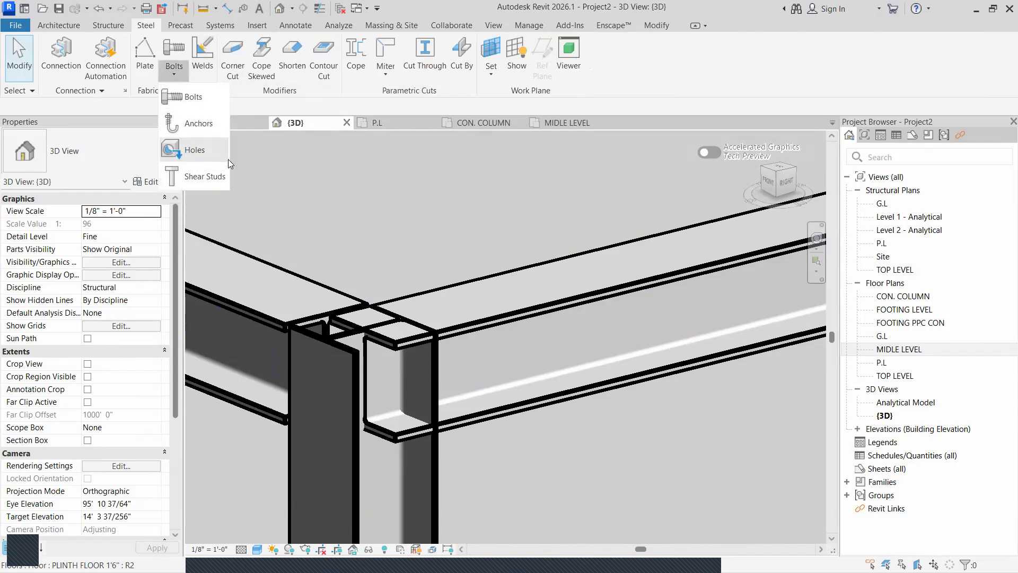
click(386, 76)
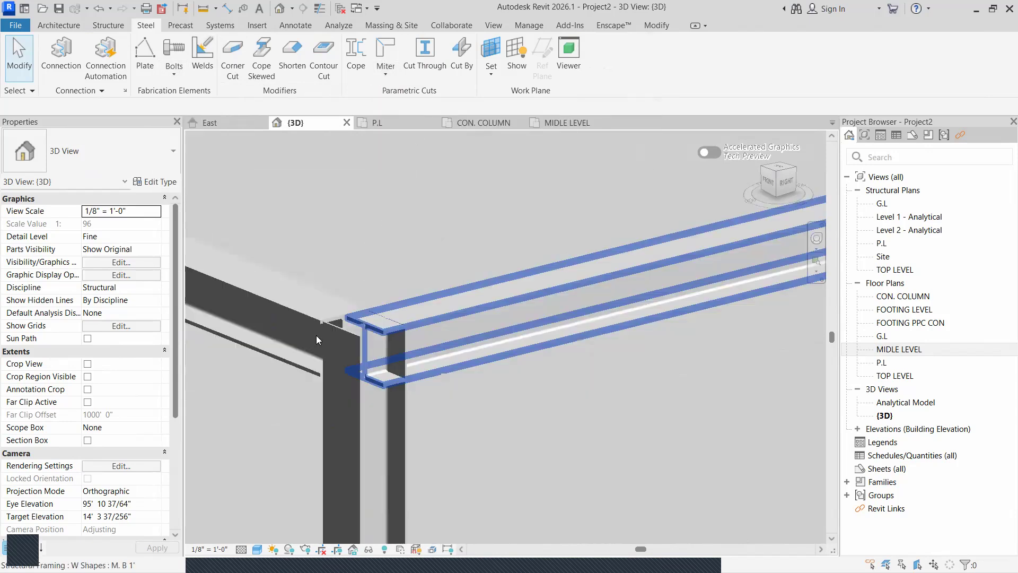
Examine the joint between the M. B 1' beams and the steel corner column up close, selecting each member in turn, and view the whole frame
scroll(316, 339, down, 4)
scroll(382, 298, down, 8)
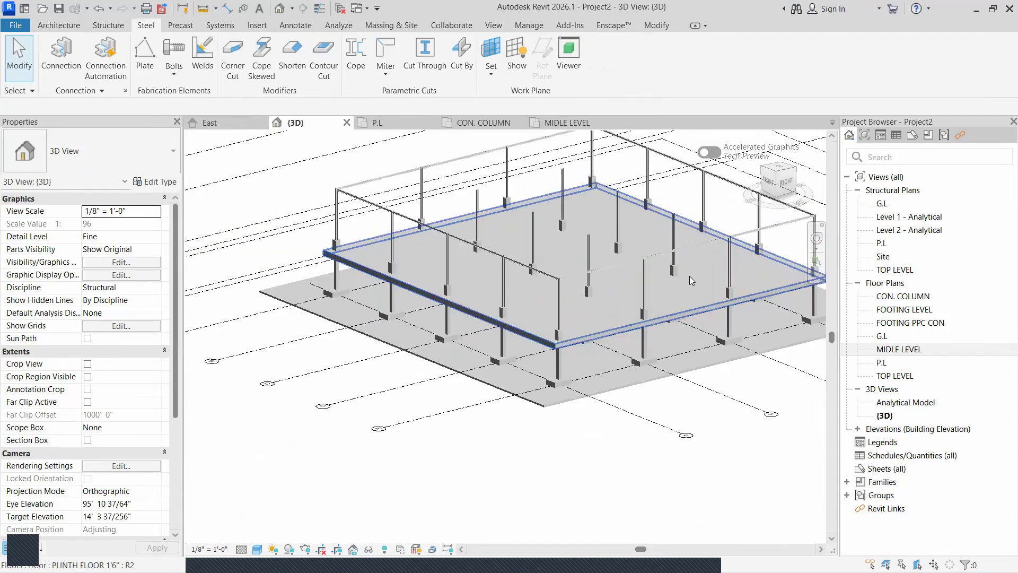
shift+middle_drag(708, 368, 590, 391)
scroll(591, 391, up, 10)
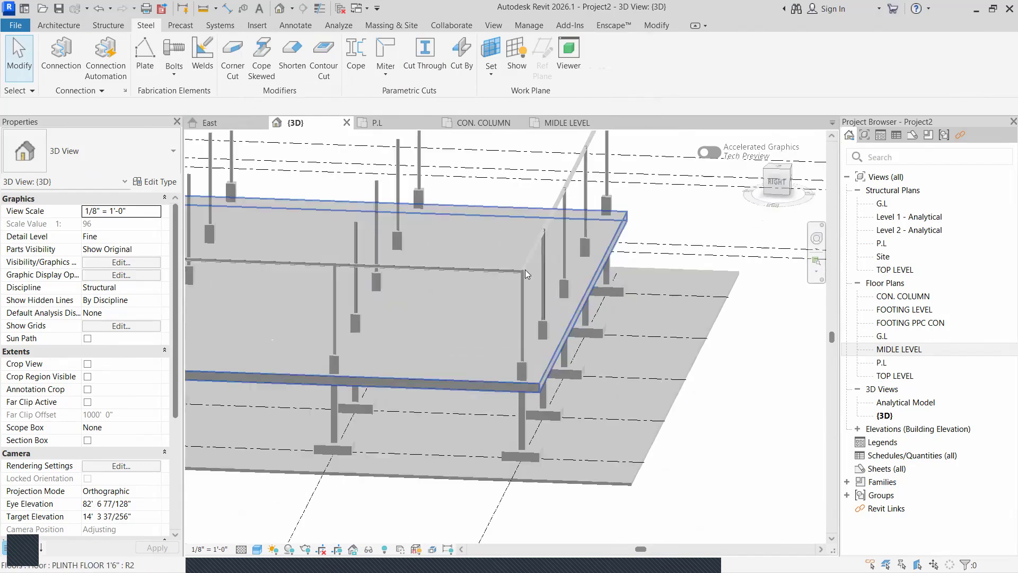
scroll(533, 253, up, 4)
scroll(507, 371, down, 7)
scroll(514, 398, up, 3)
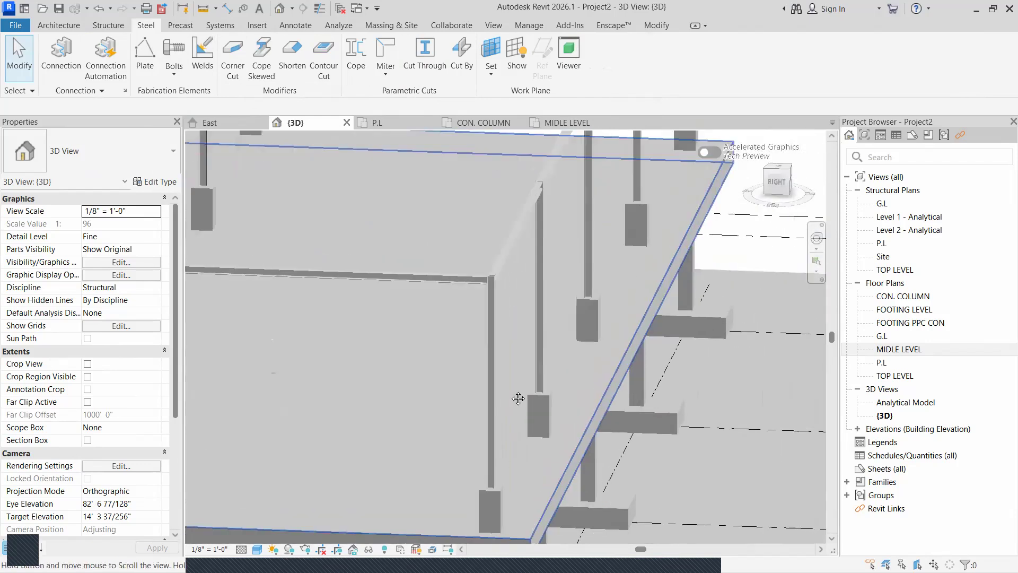
middle_drag(518, 398, 524, 384)
scroll(519, 384, up, 2)
scroll(469, 325, up, 2)
scroll(459, 203, up, 6)
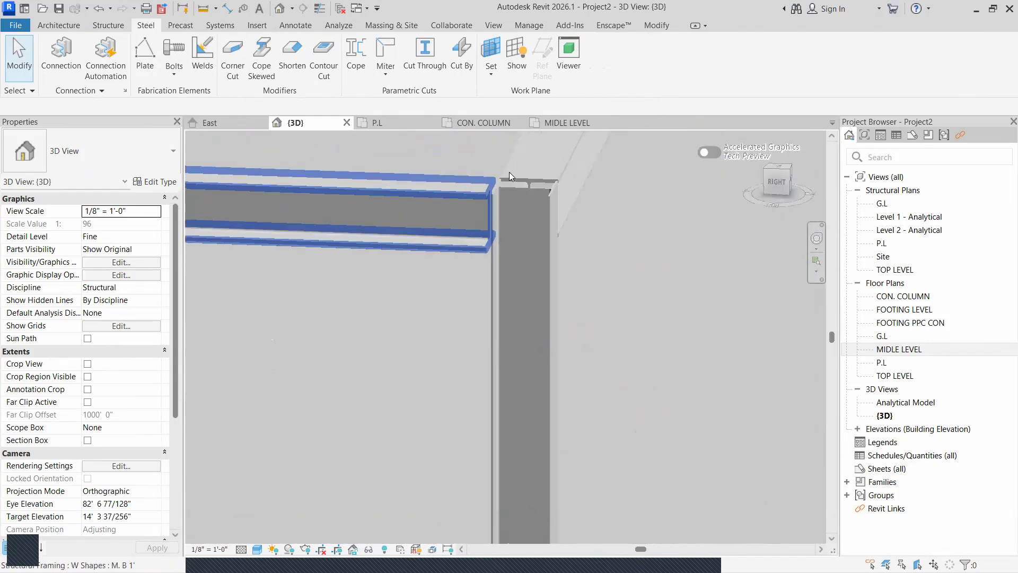
scroll(551, 217, up, 2)
scroll(415, 193, up, 3)
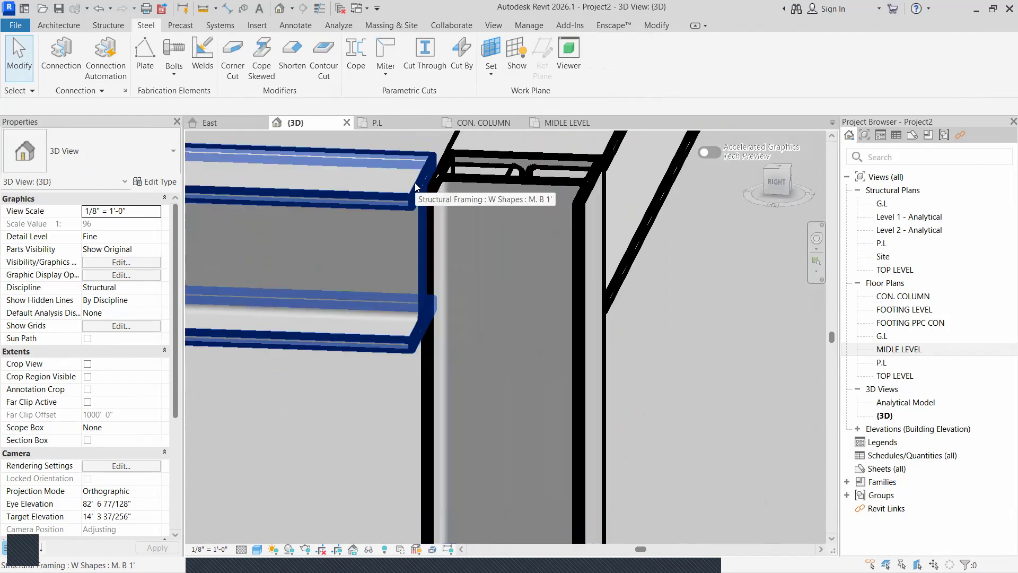
click(408, 183)
click(467, 186)
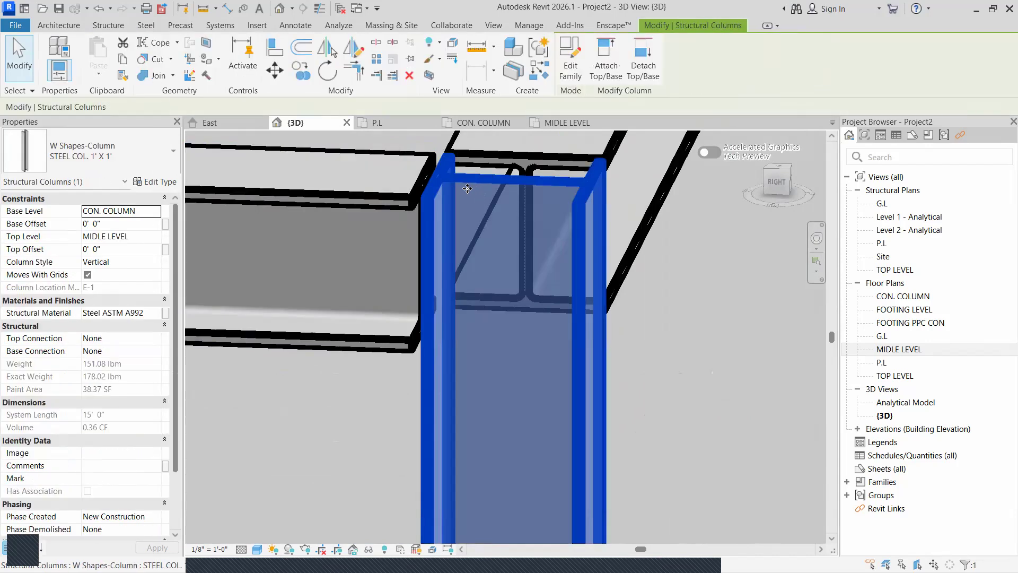
click(409, 185)
click(507, 159)
scroll(364, 264, down, 8)
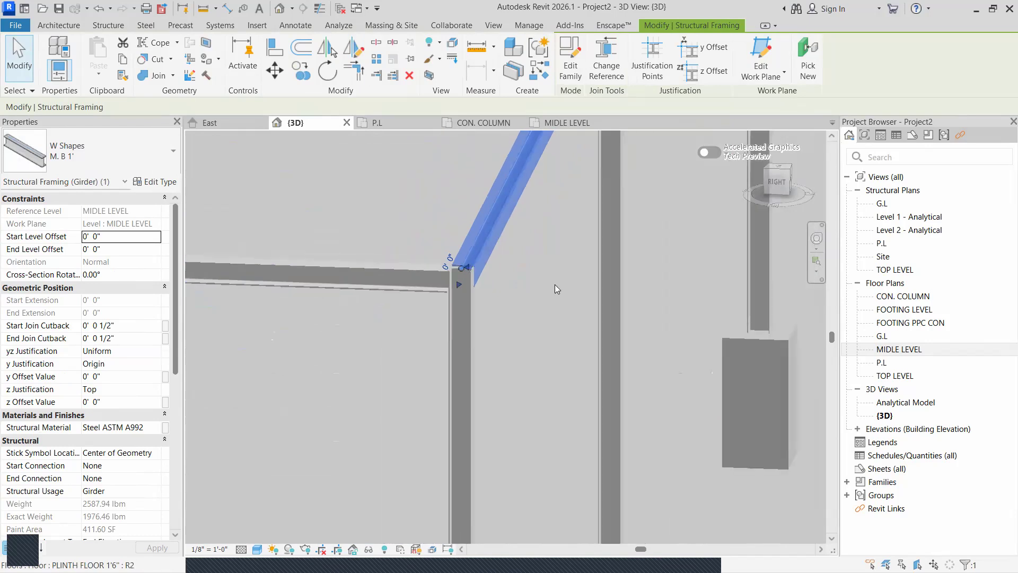
scroll(605, 279, down, 6)
shift+middle_drag(725, 296, 447, 283)
scroll(501, 290, down, 2)
key(Escape)
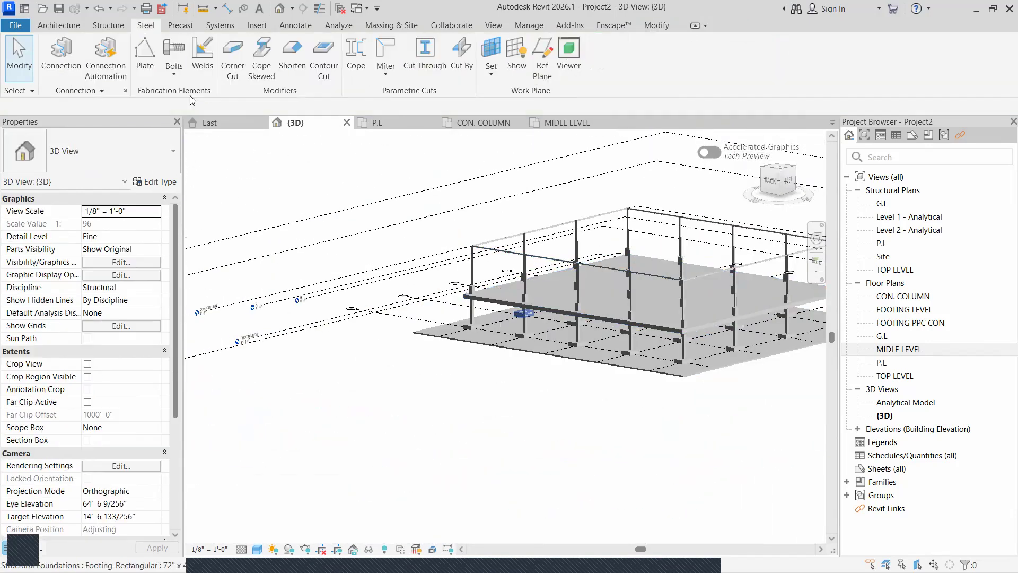
In the East elevation, set the top level of all STEEL COL. 1' X 1' columns to TOP LEVEL and check them in the {3D} view
click(231, 124)
scroll(389, 308, down, 3)
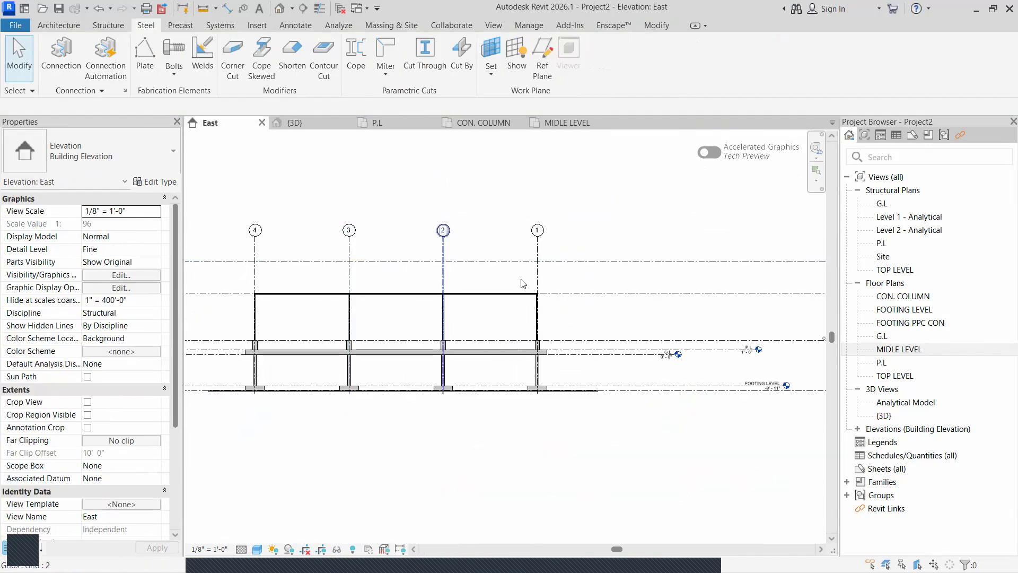
click(540, 319)
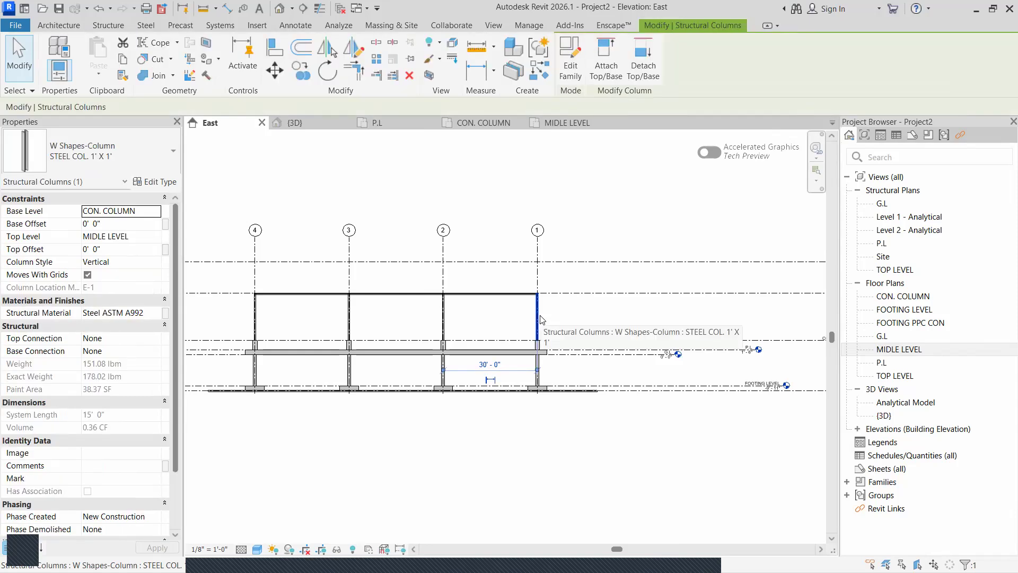
key(s)
key(a)
scroll(463, 299, up, 2)
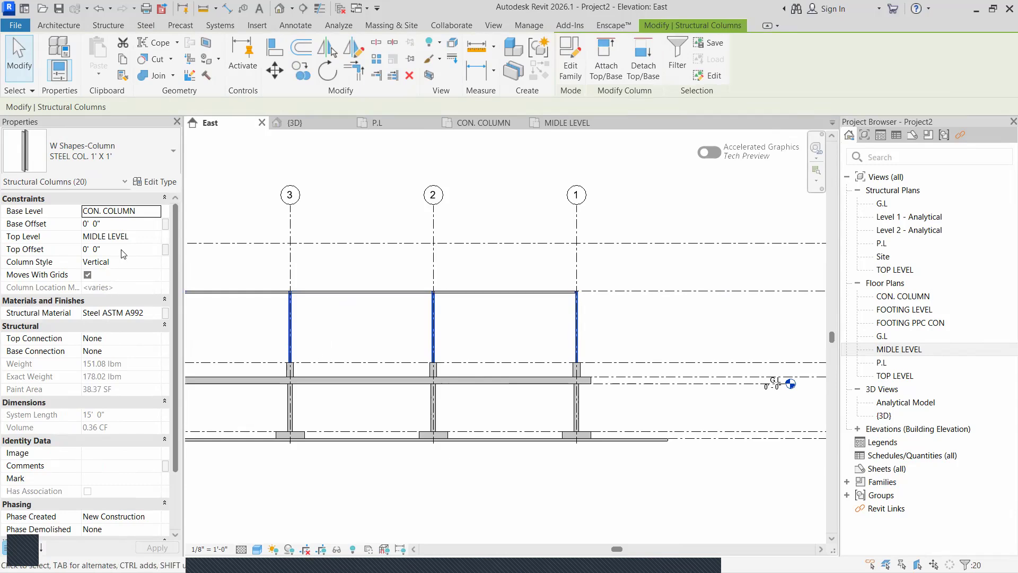
click(157, 238)
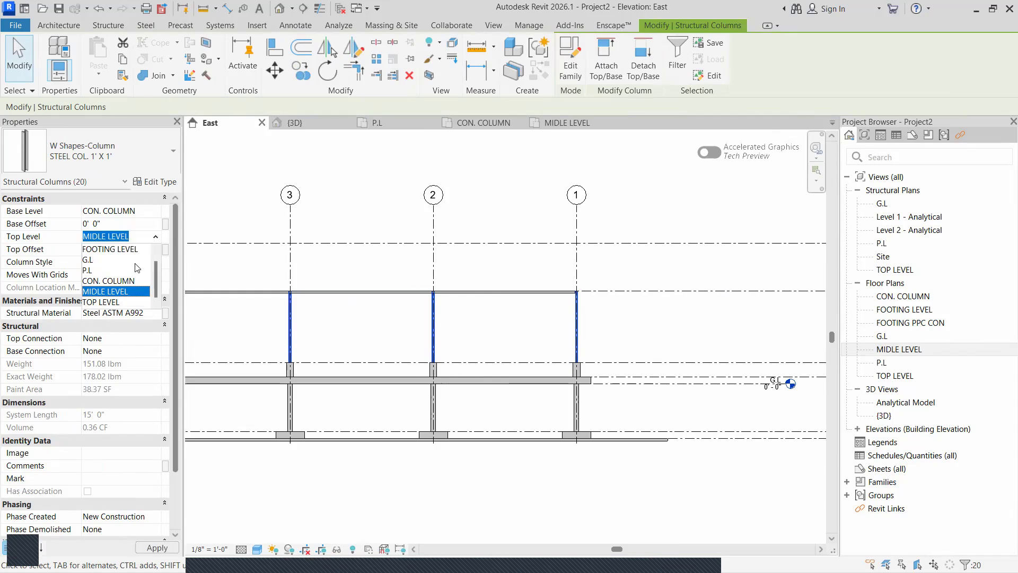
click(116, 301)
click(153, 547)
scroll(321, 286, down, 2)
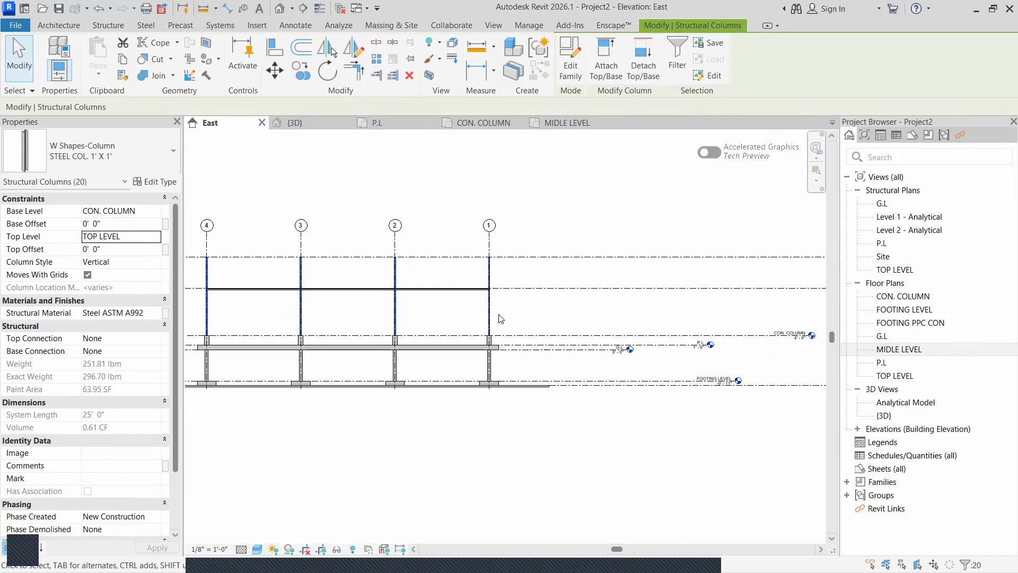
click(498, 318)
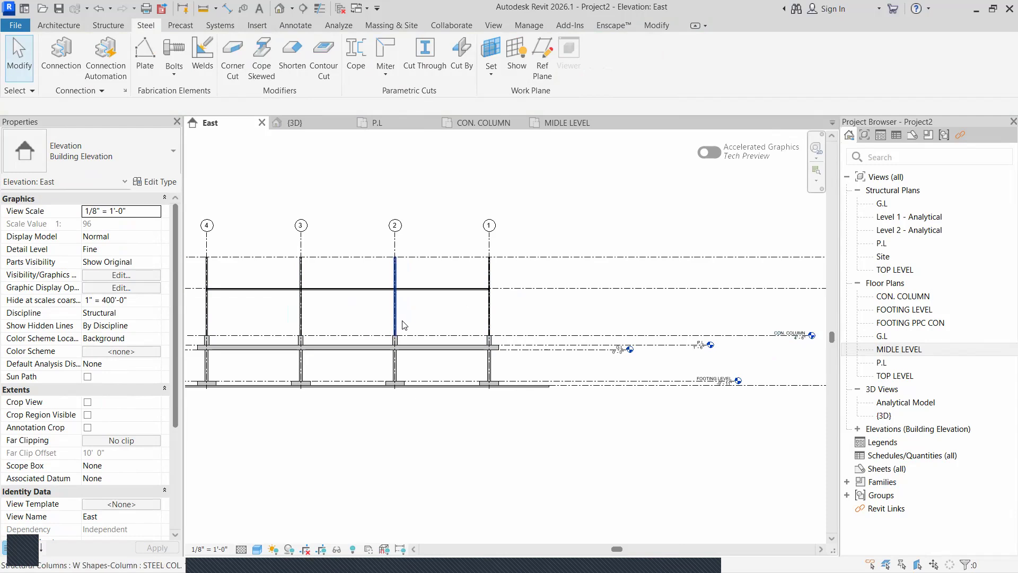
middle_drag(357, 283, 430, 302)
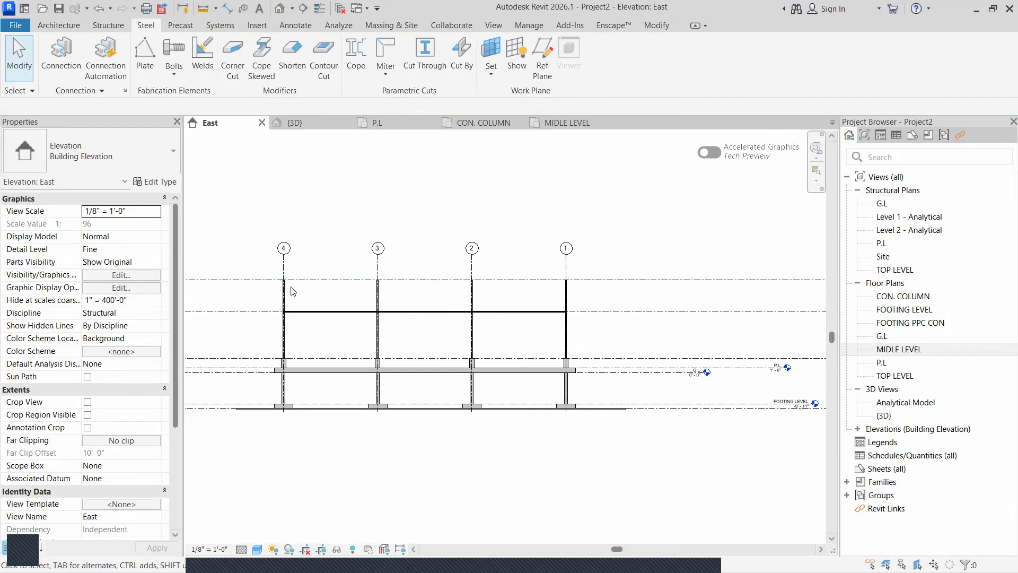
click(295, 122)
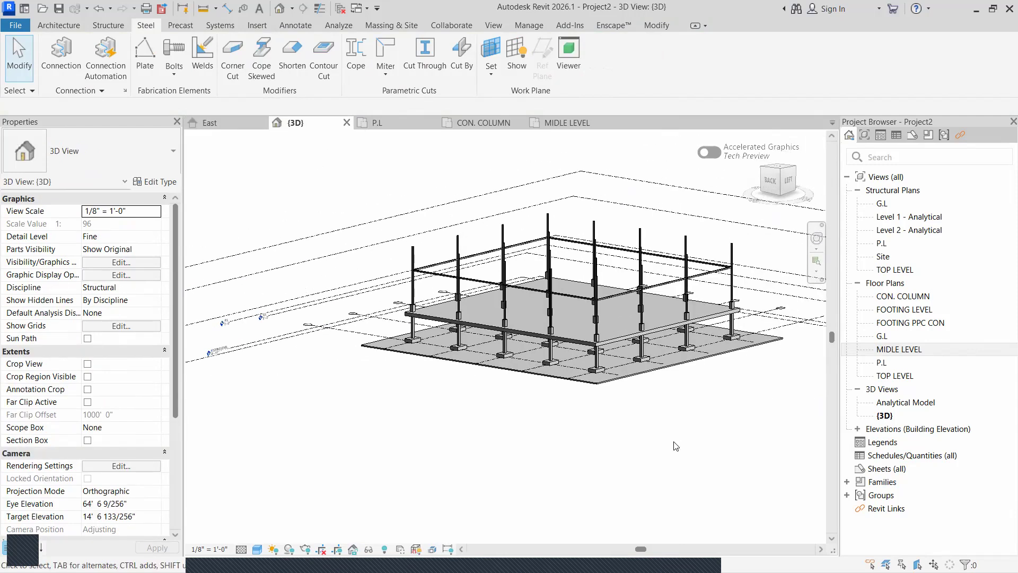
shift+middle_drag(684, 434, 409, 176)
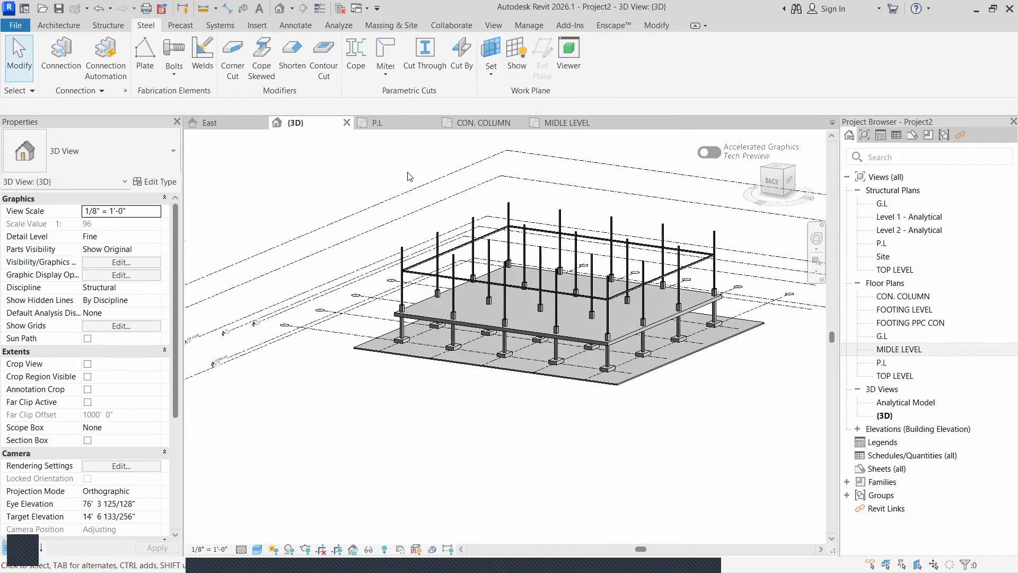
In the East elevation, draw a new level line about 15' above TOP LEVEL, spanning past the outer grids, and finish level placement
click(237, 127)
scroll(379, 310, down, 7)
middle_drag(436, 333, 437, 359)
scroll(437, 358, up, 3)
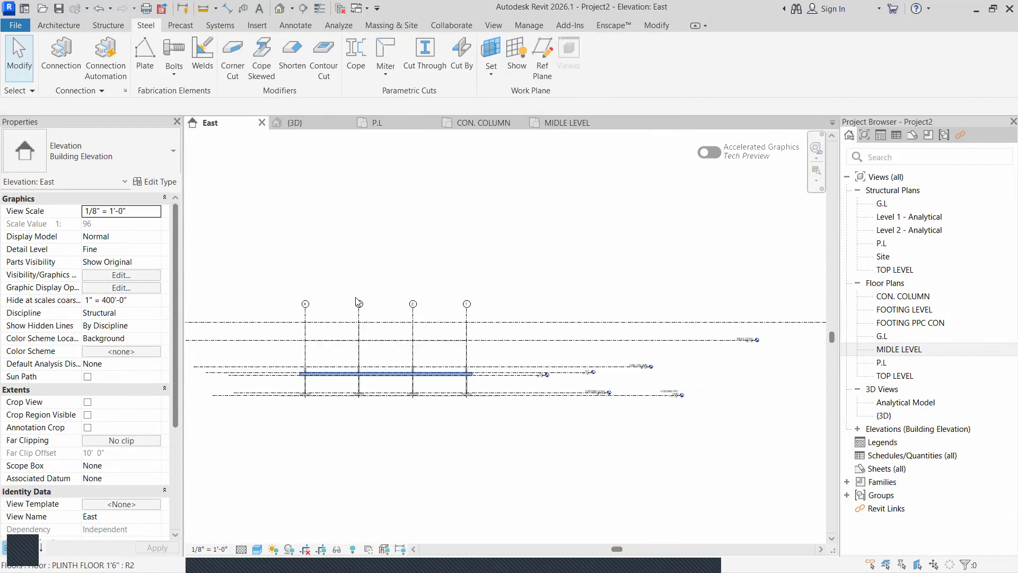
click(109, 25)
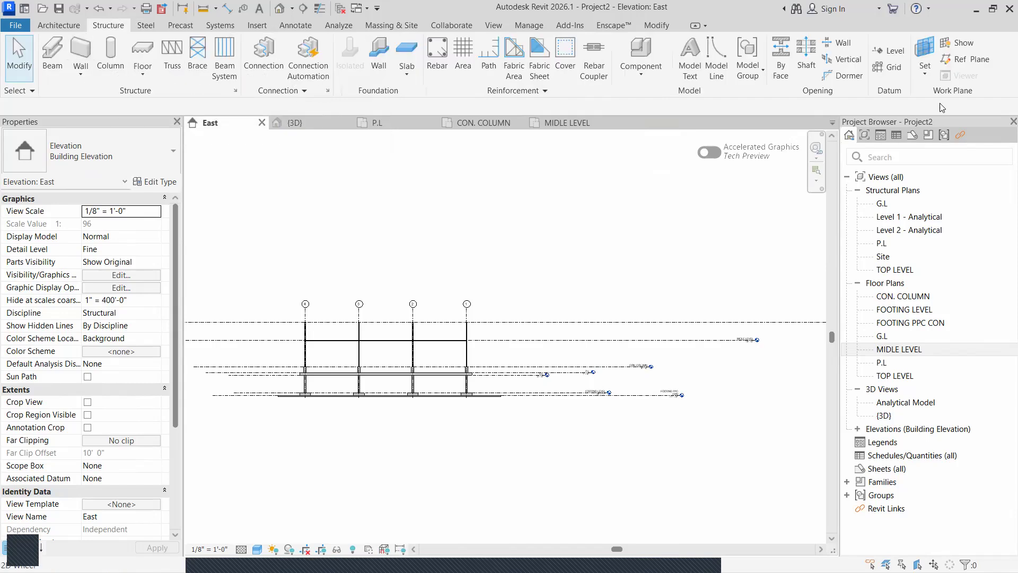
click(890, 53)
scroll(279, 299, up, 4)
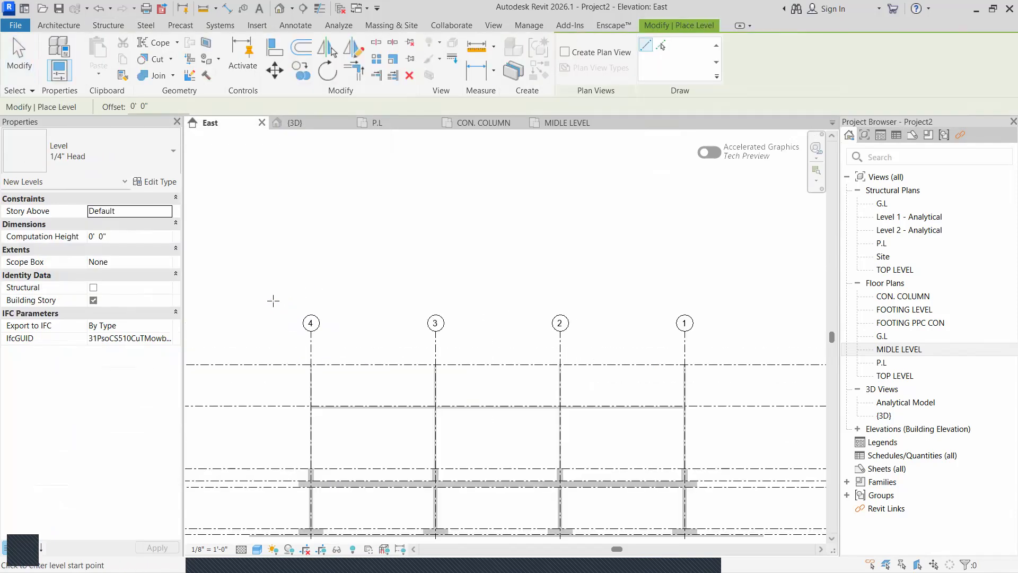
click(273, 301)
scroll(593, 302, down, 3)
middle_drag(593, 303, 309, 300)
click(525, 273)
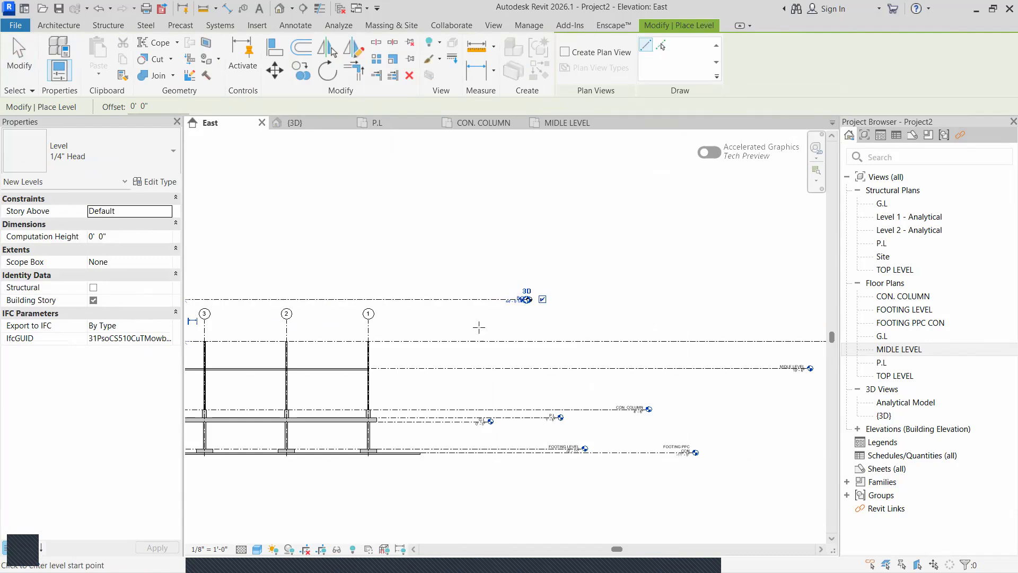
middle_drag(479, 328, 676, 318)
scroll(426, 303, up, 2)
key(Escape)
key(Escape)
Set the new upper level's distance above TOP LEVEL to 10'
click(326, 286)
scroll(325, 328, up, 2)
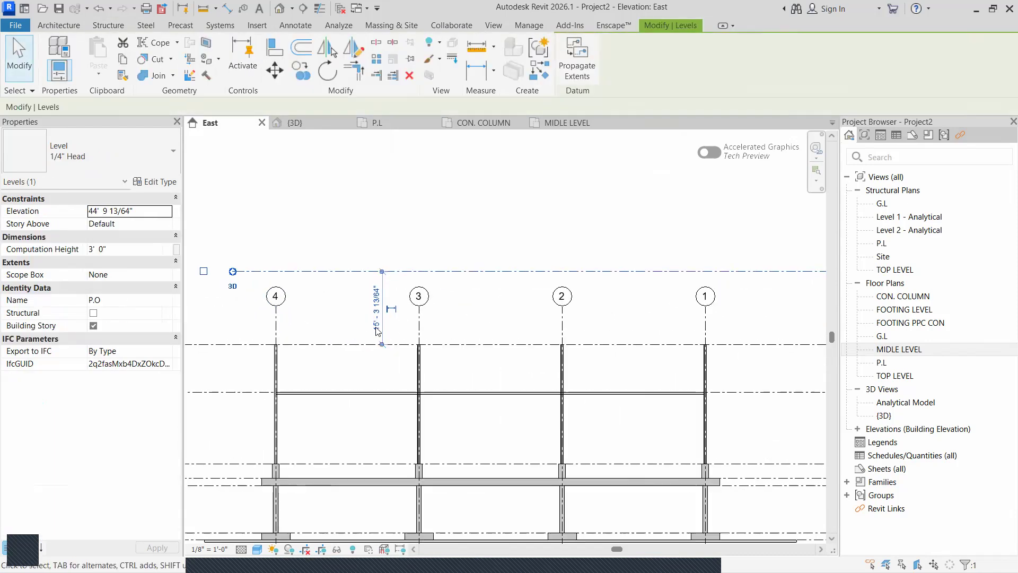
click(377, 323)
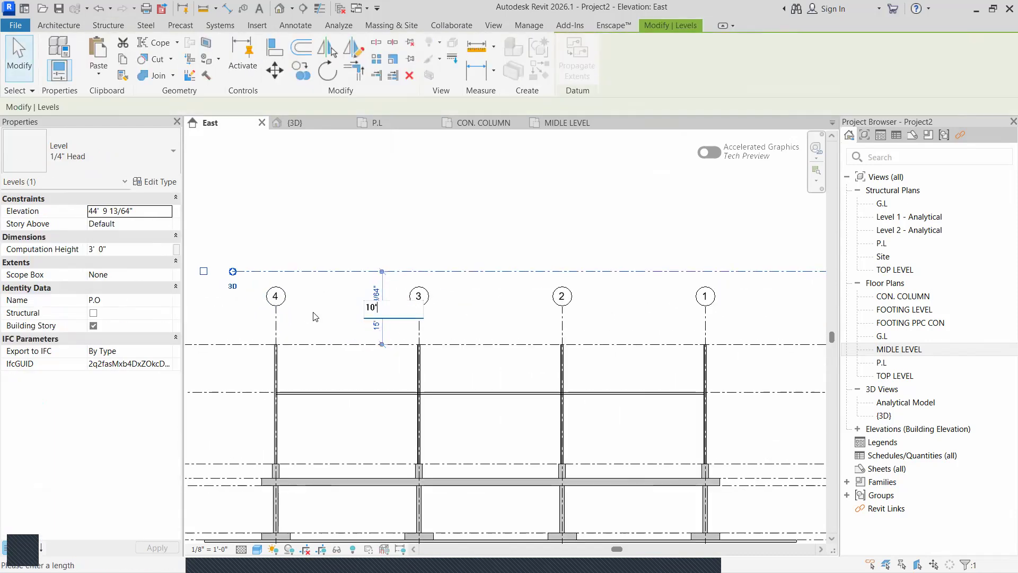
text(10')
key(Return)
key(Escape)
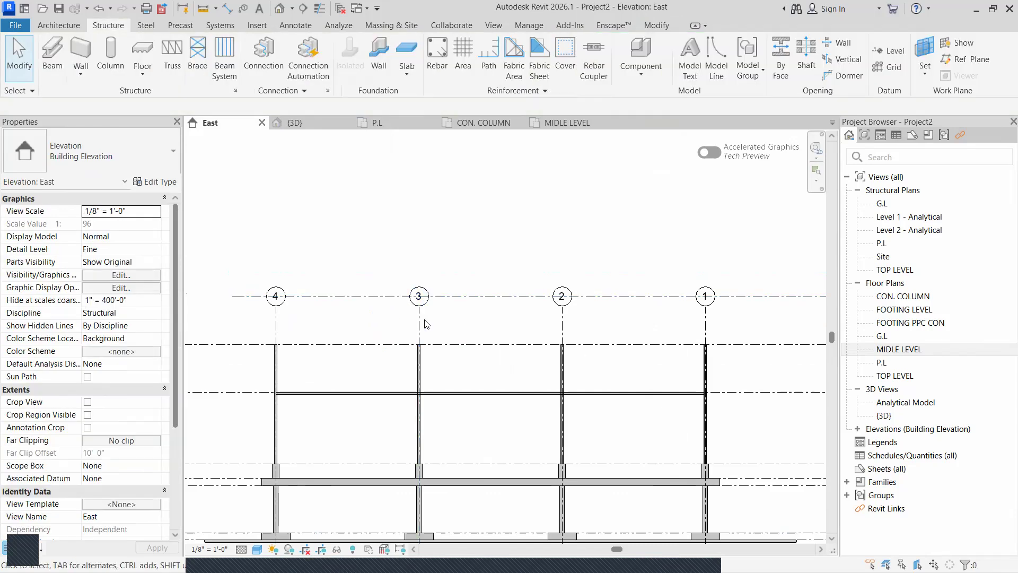
Select the steel columns on grids 3 and 2 in the East elevation and examine their location in the {3D} view
scroll(444, 347, down, 1)
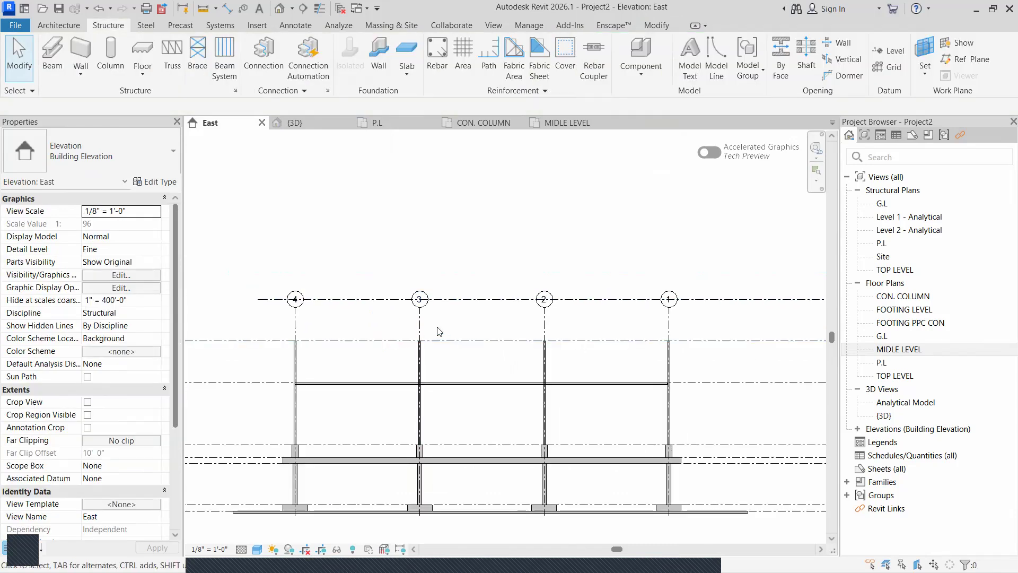
scroll(439, 330, up, 1)
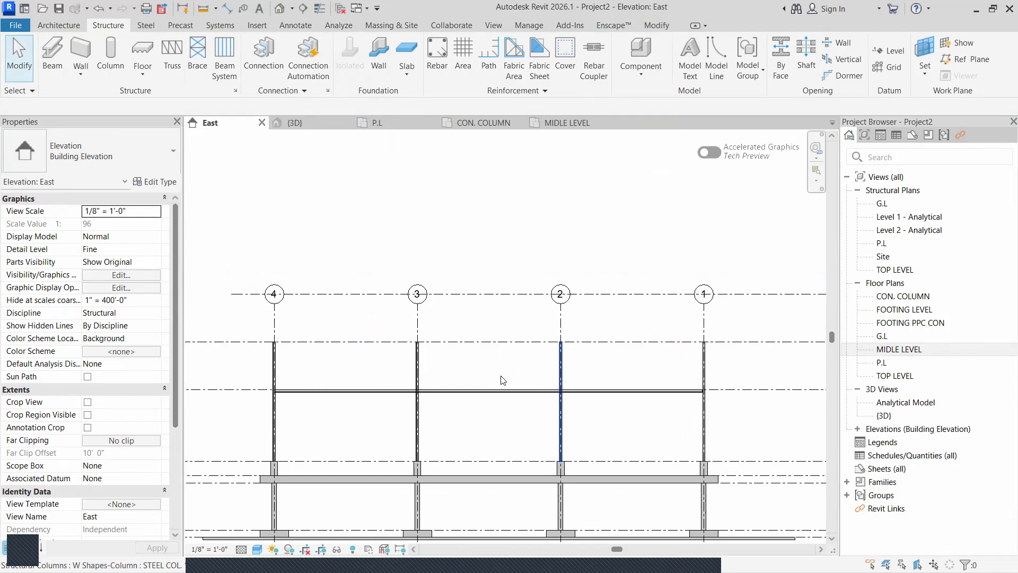
click(312, 125)
scroll(275, 203, up, 2)
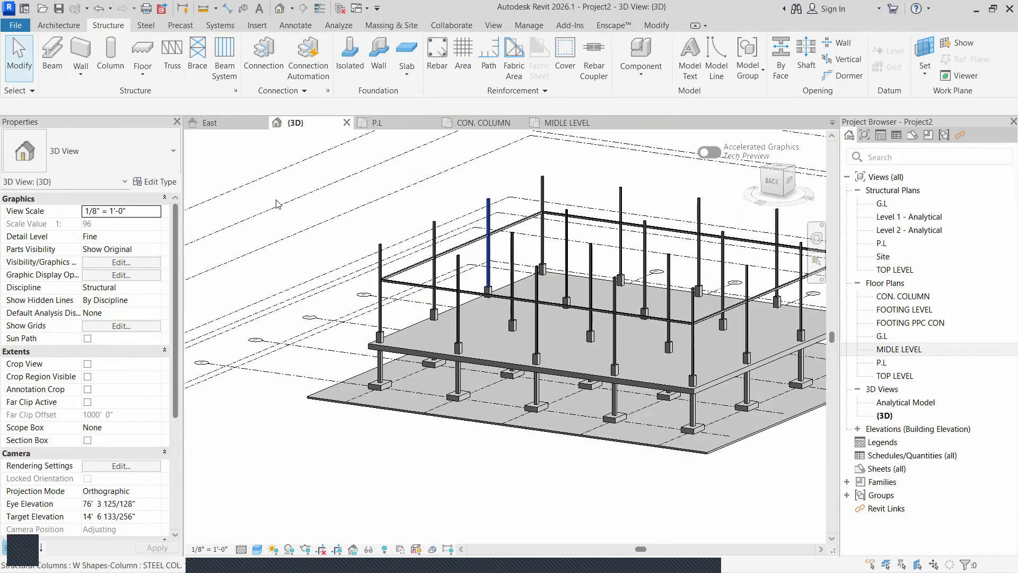
click(212, 124)
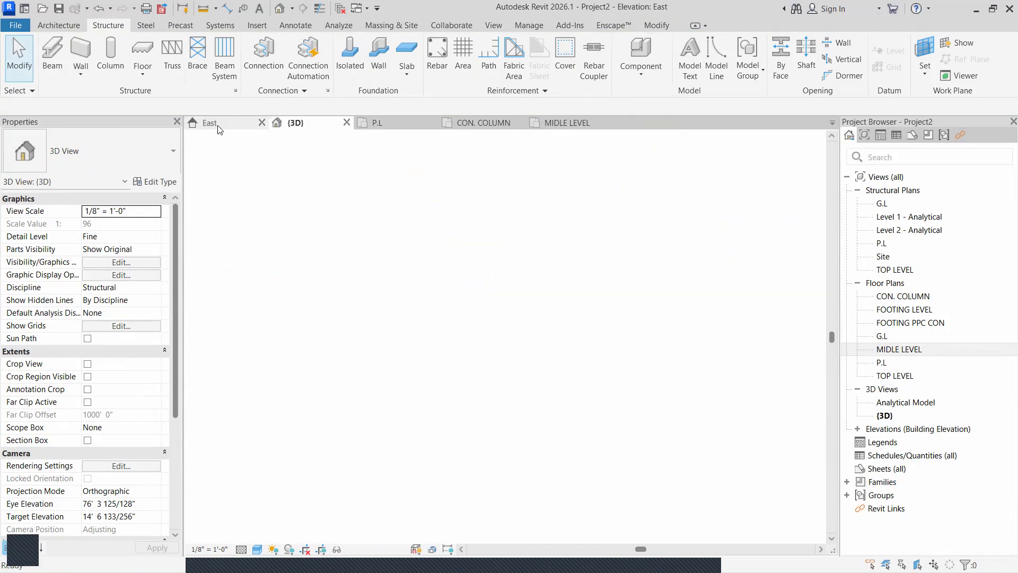
click(418, 361)
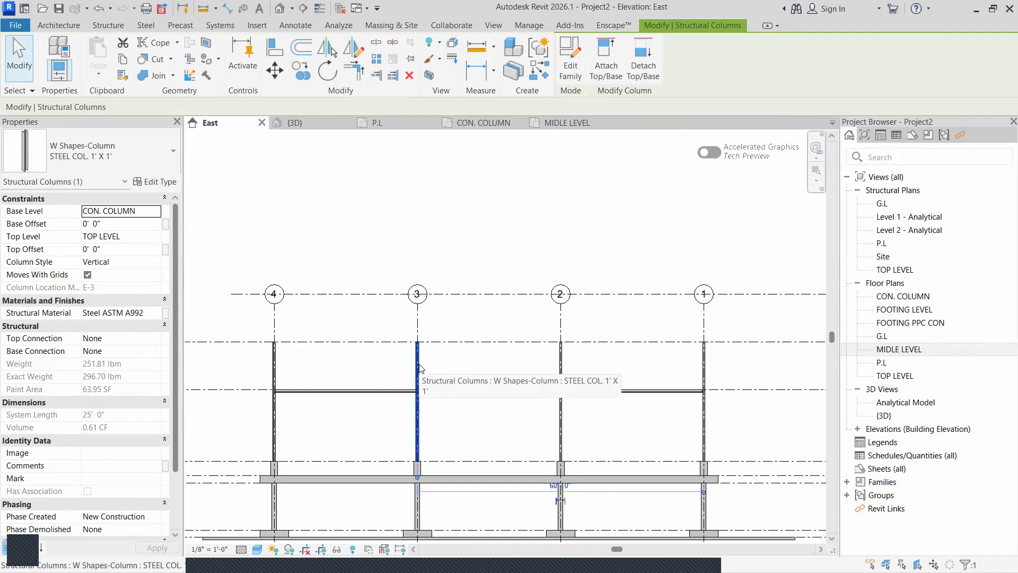
ctrl+click(561, 362)
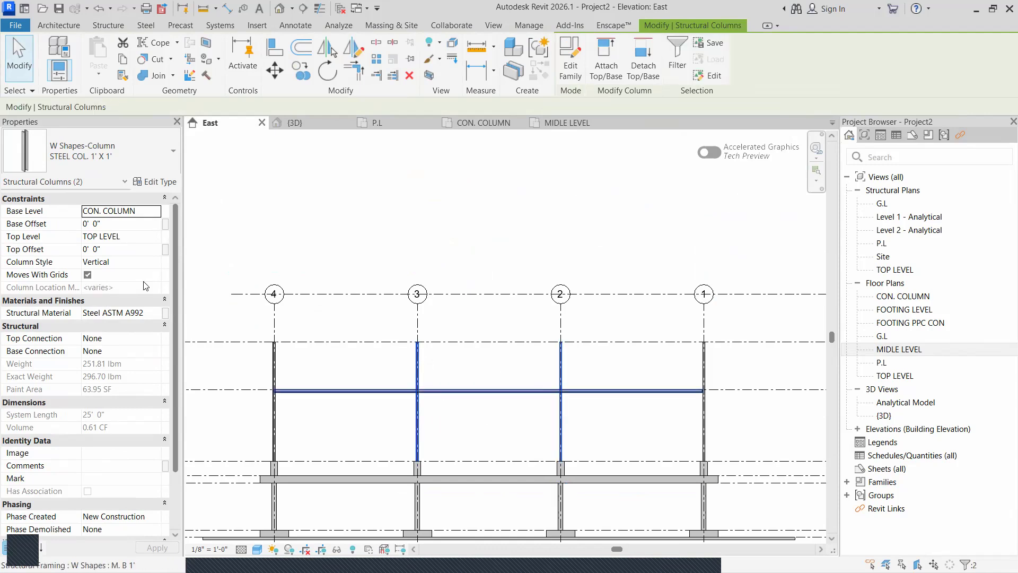
click(295, 125)
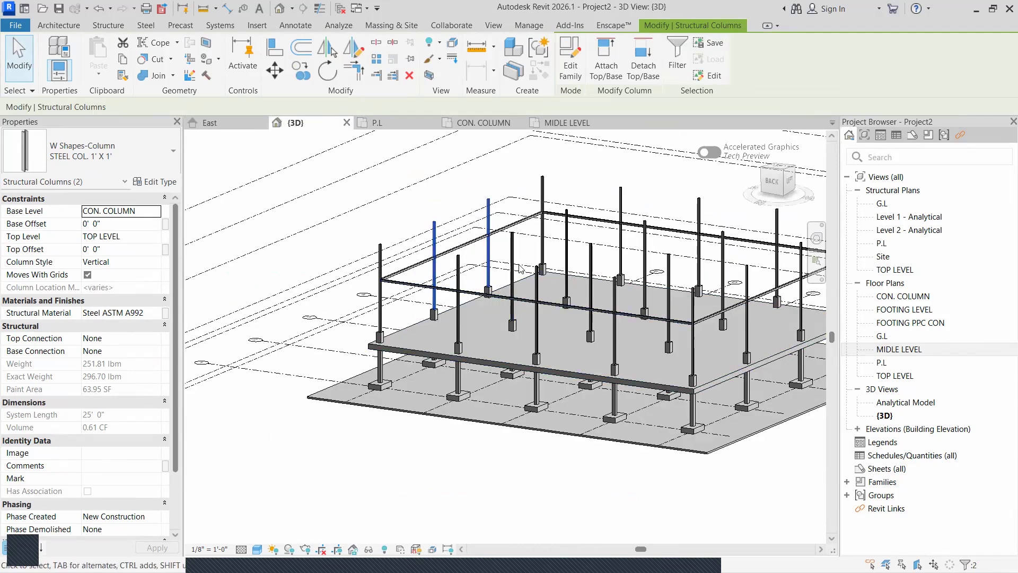
scroll(478, 302, down, 1)
shift+middle_drag(472, 414, 530, 452)
shift+middle_drag(672, 451, 425, 301)
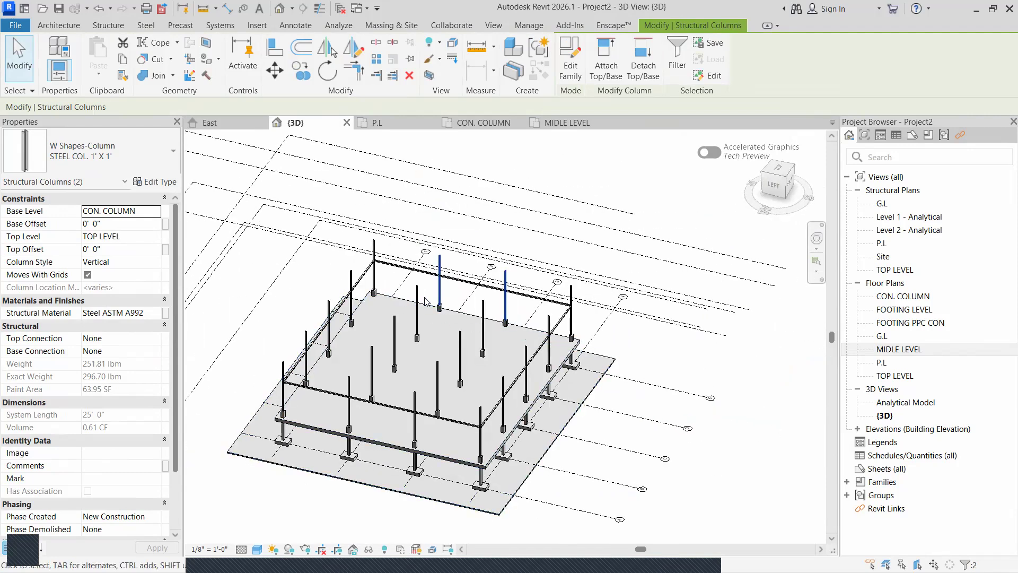
Add the remaining inner steel columns on grids 2 and 3 to the selection and set the top level of all ten to P.O
ctrl+click(419, 302)
ctrl+click(484, 324)
ctrl+click(395, 340)
ctrl+click(461, 351)
ctrl+click(434, 374)
ctrl+click(417, 406)
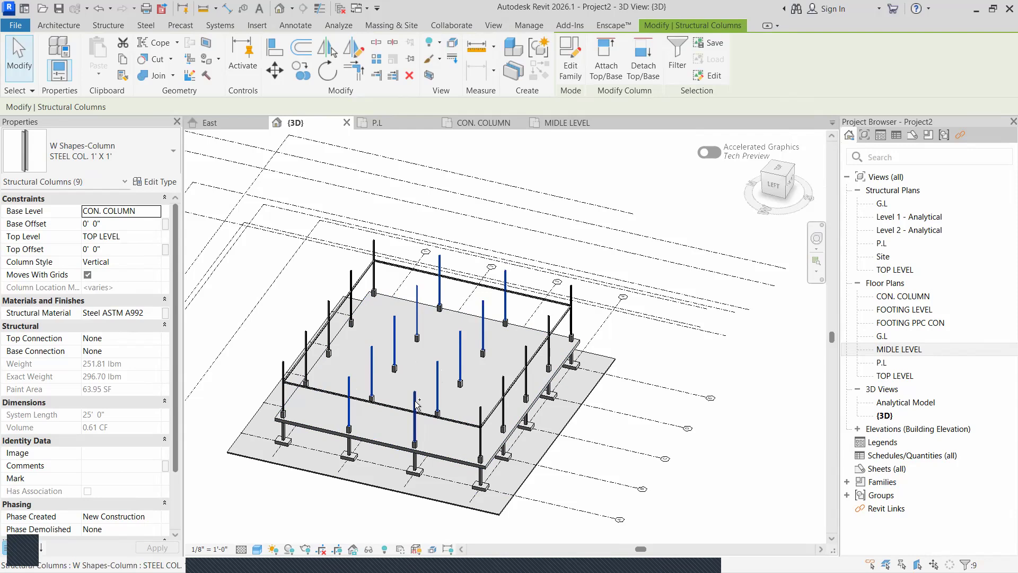
click(159, 241)
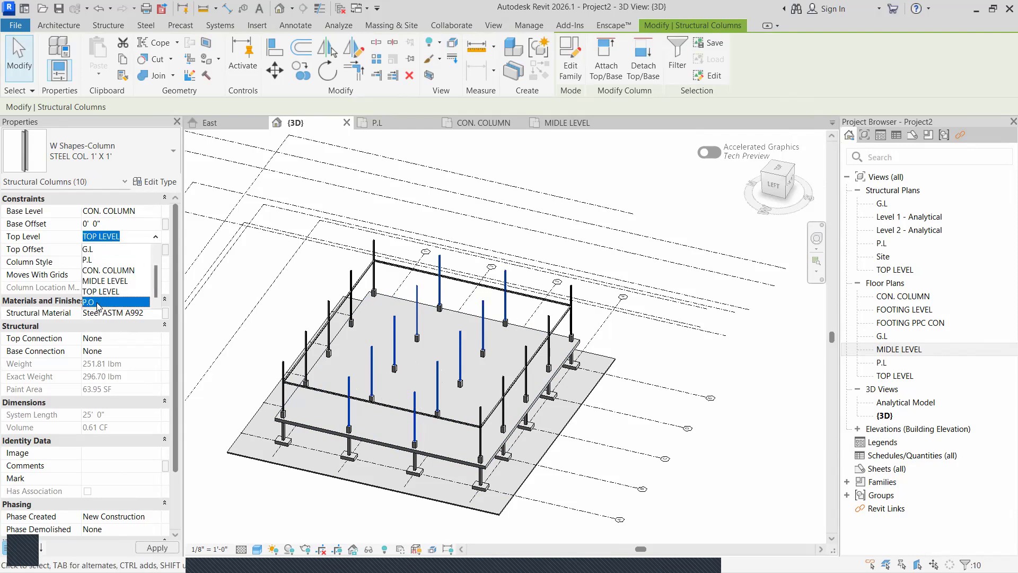
click(98, 302)
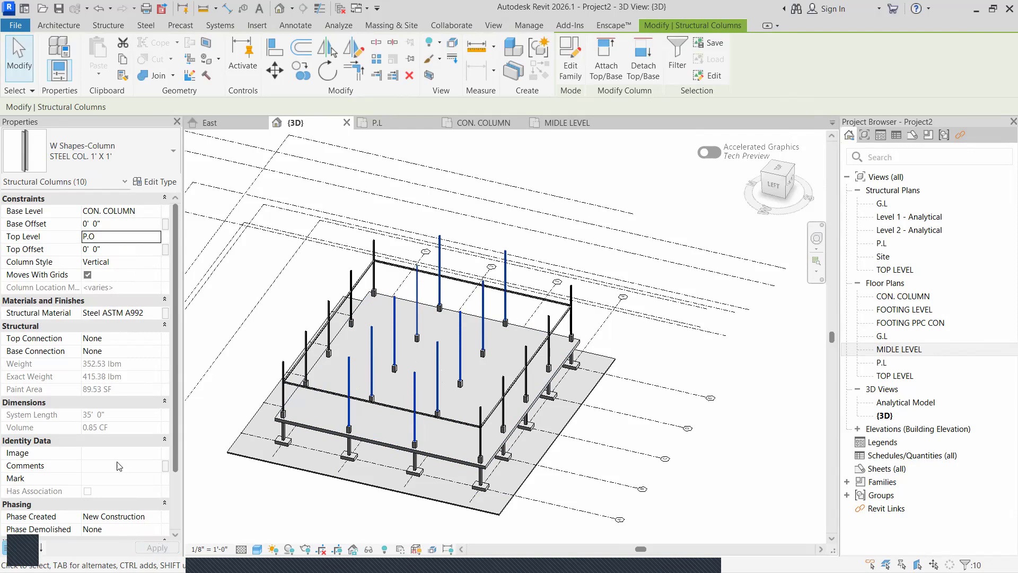
shift+middle_drag(632, 393, 693, 409)
shift+middle_drag(468, 486, 465, 460)
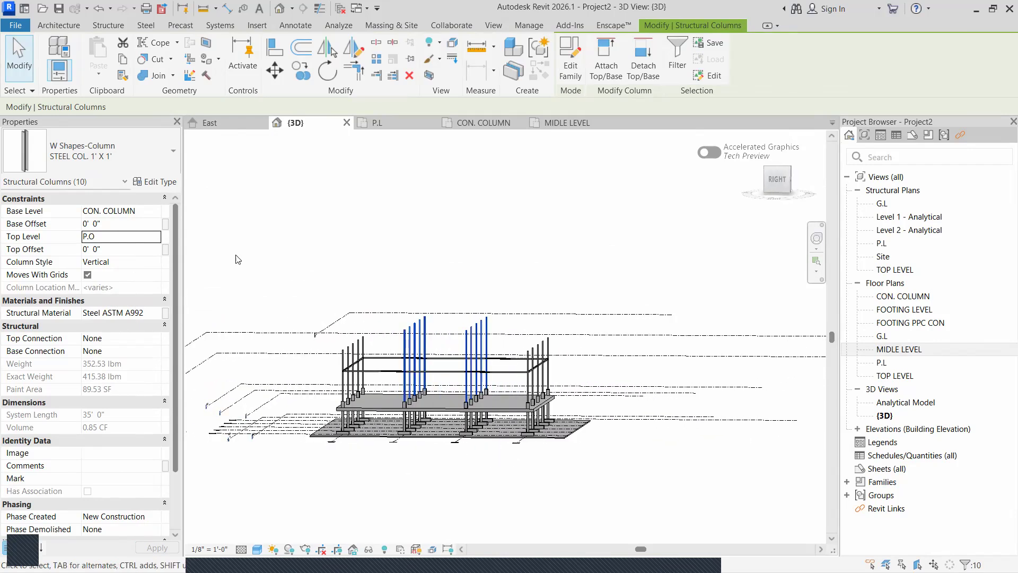
In the East elevation, draw a new level line about 5' 10" above TOP LEVEL, spanning past the outer grids
click(229, 123)
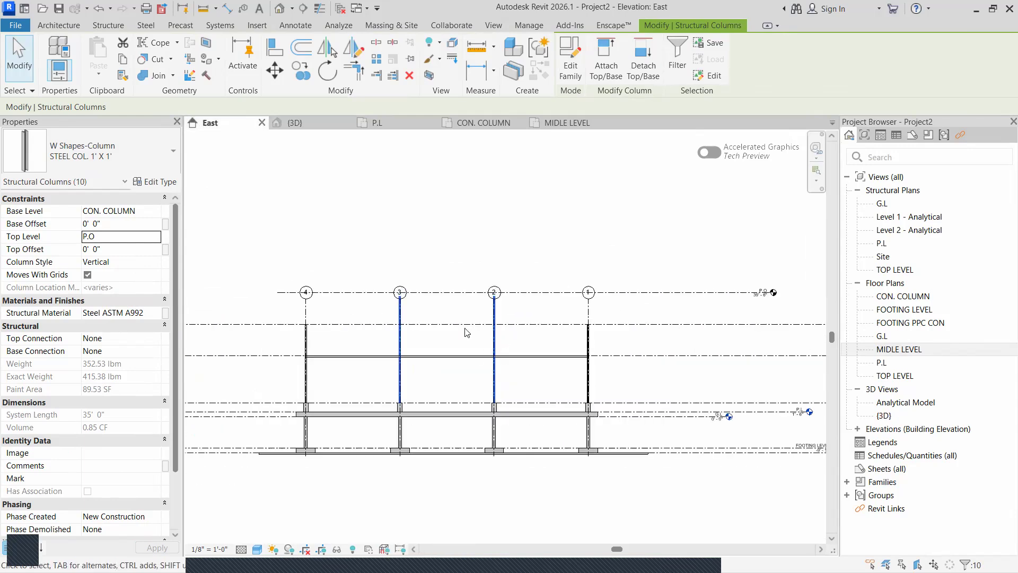
click(466, 332)
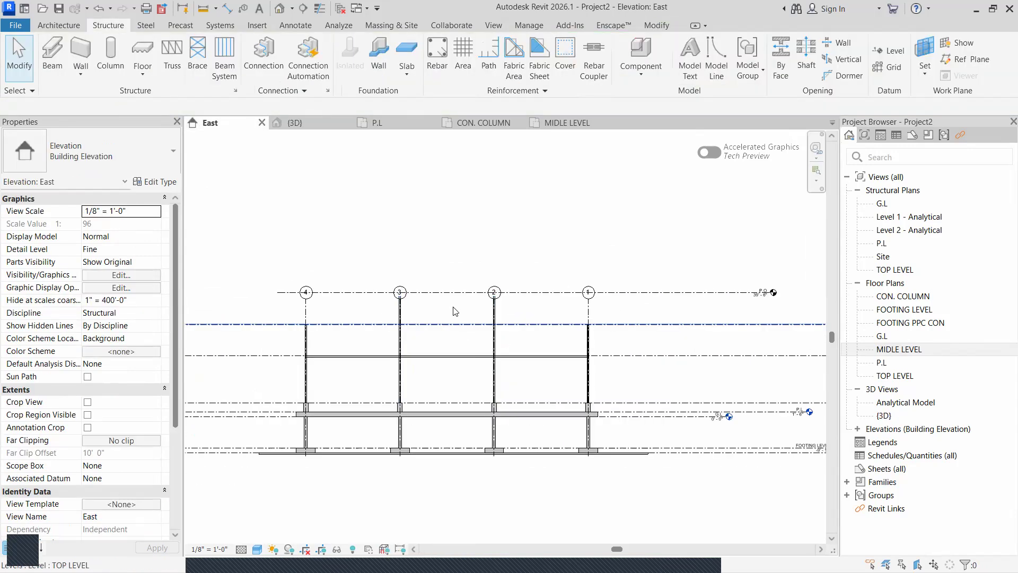
click(890, 53)
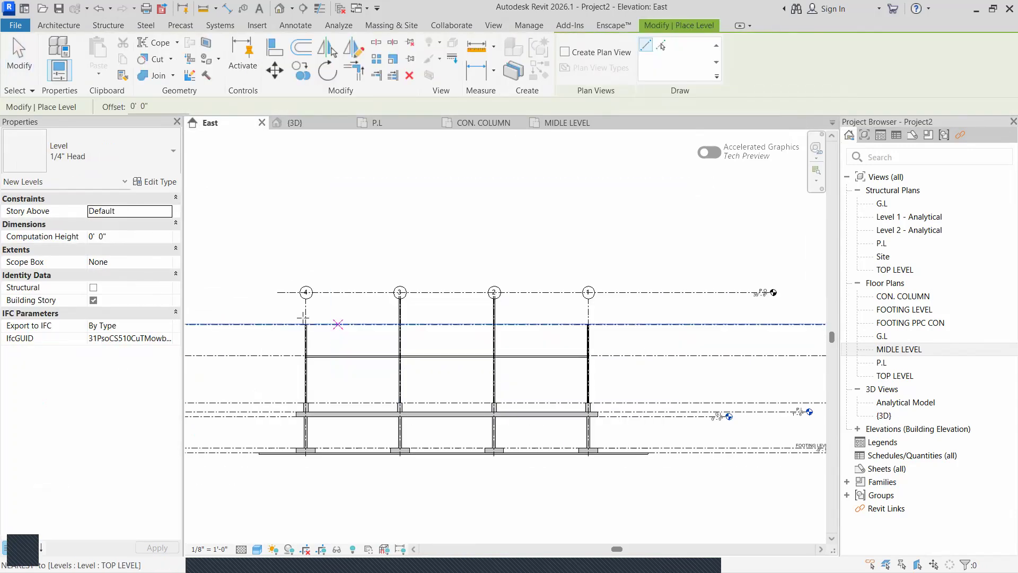
scroll(268, 306, up, 1)
click(257, 306)
scroll(728, 316, up, 1)
middle_drag(728, 315, 391, 316)
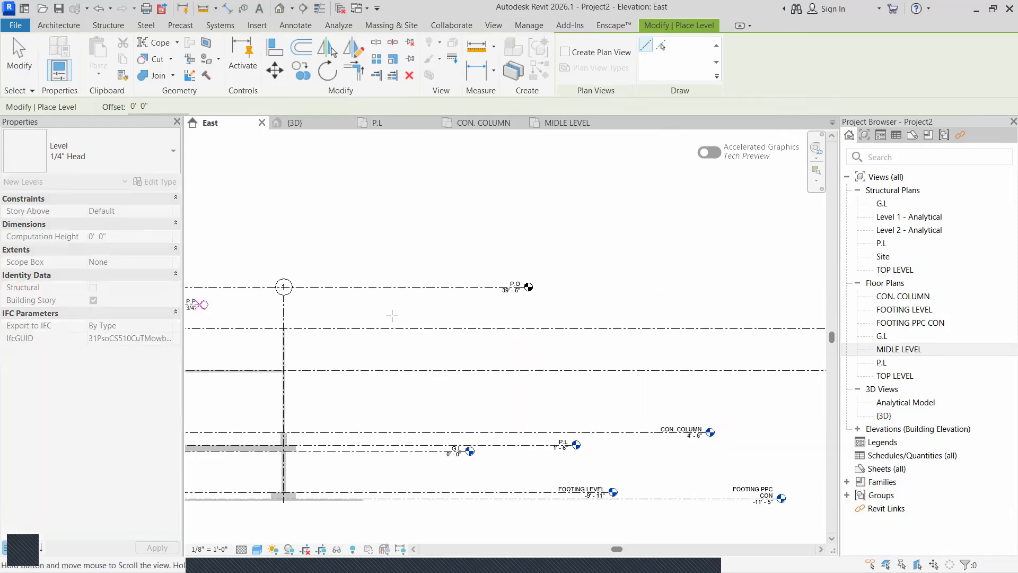
click(643, 317)
key(Escape)
key(Escape)
scroll(563, 352, down, 2)
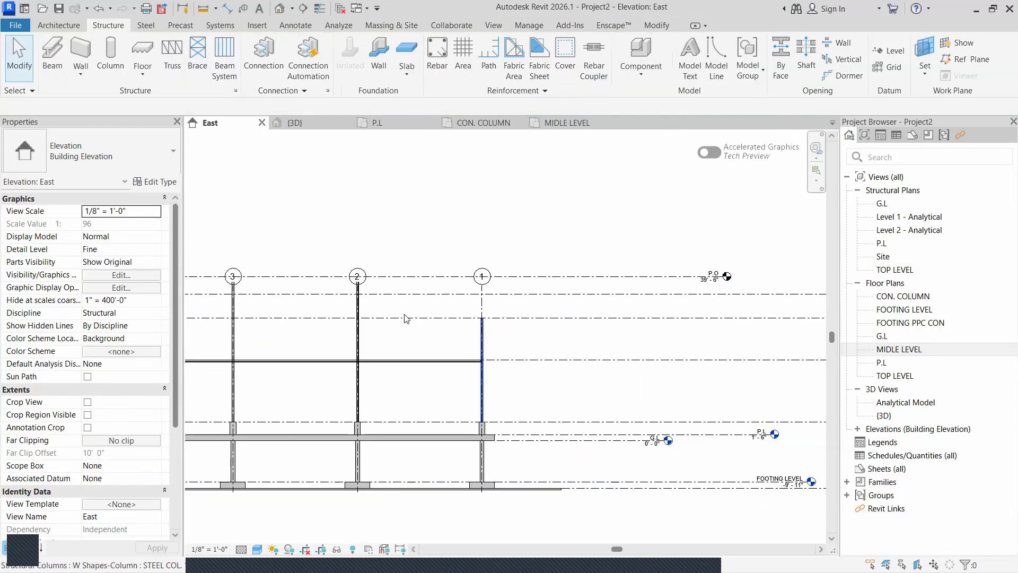
Set the new P.P level's distance above TOP LEVEL to 5'
click(358, 321)
scroll(212, 310, up, 3)
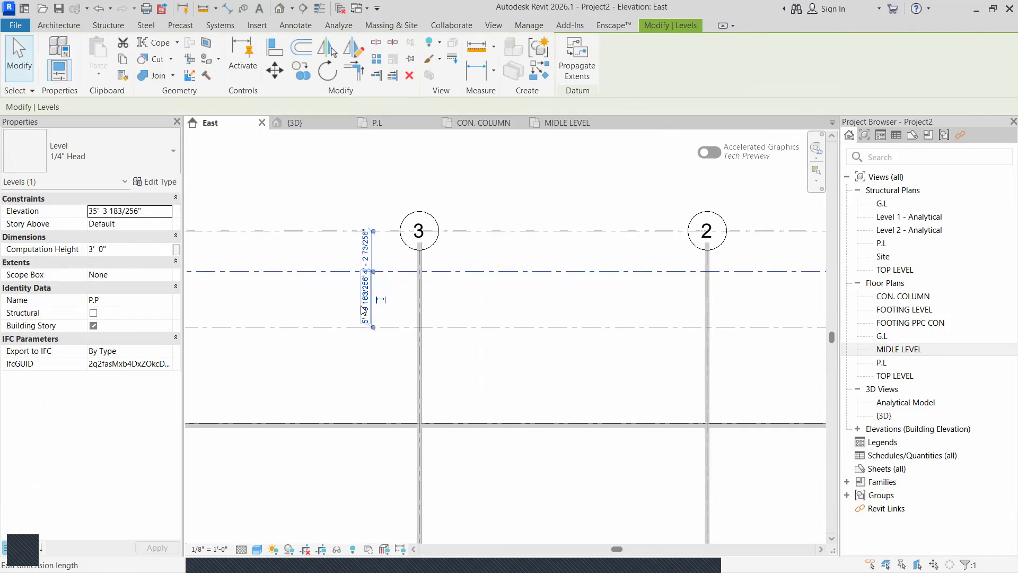
click(362, 302)
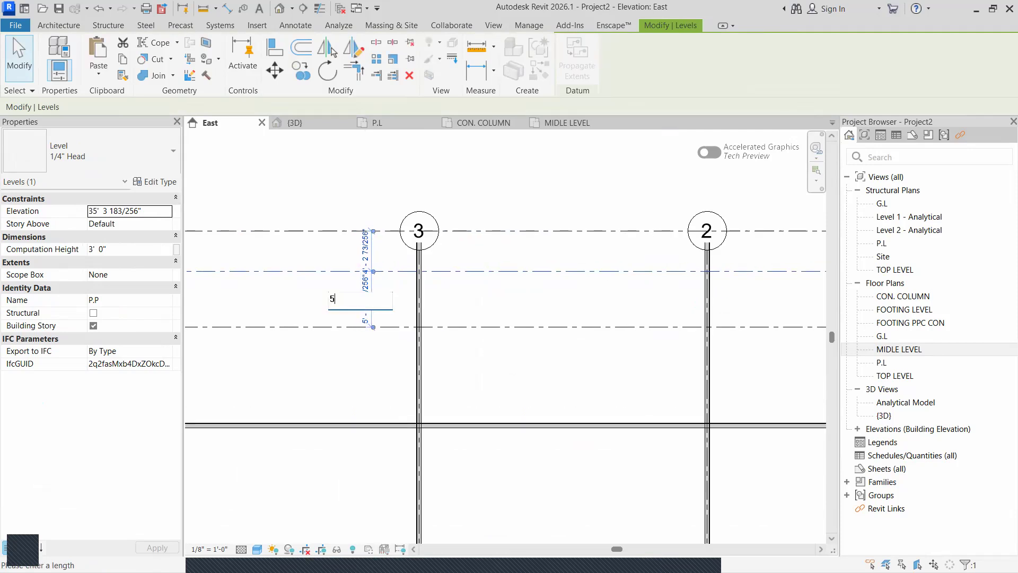
key(Return)
key(Escape)
scroll(421, 300, down, 3)
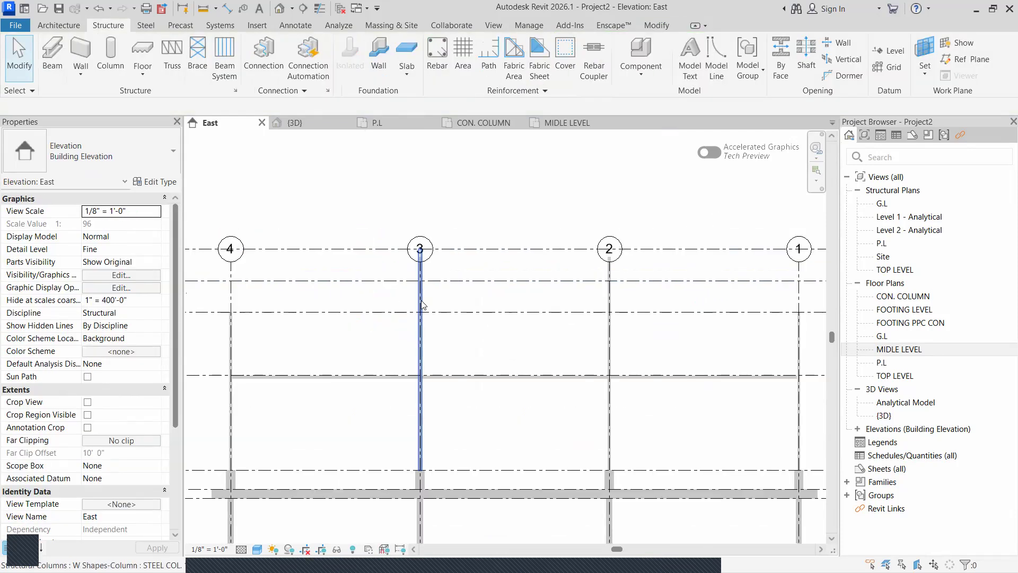
scroll(397, 324, down, 4)
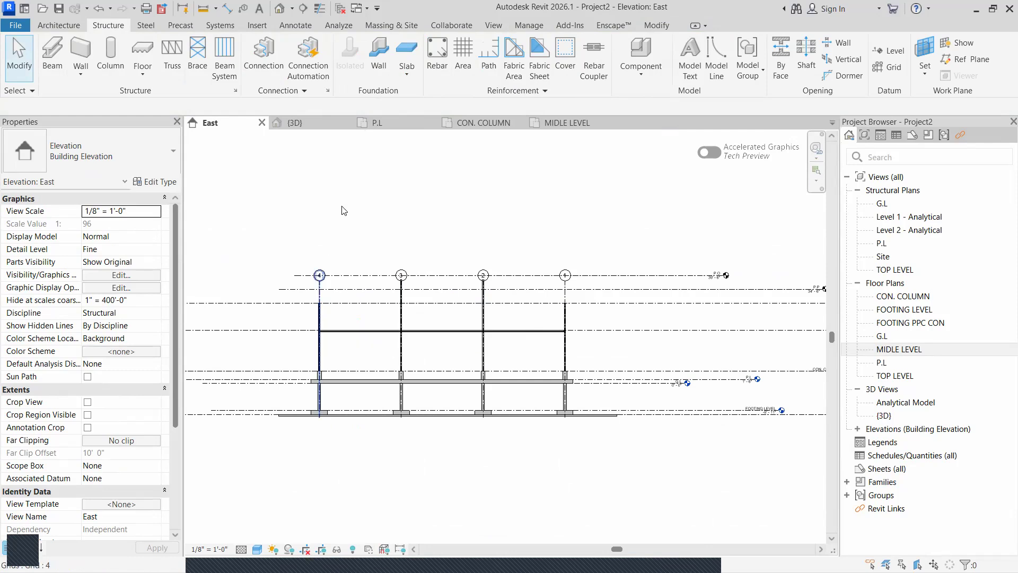
In the {3D} view, set the top level of the ten outer steel columns on grids 4 and 1 to P.O
click(308, 124)
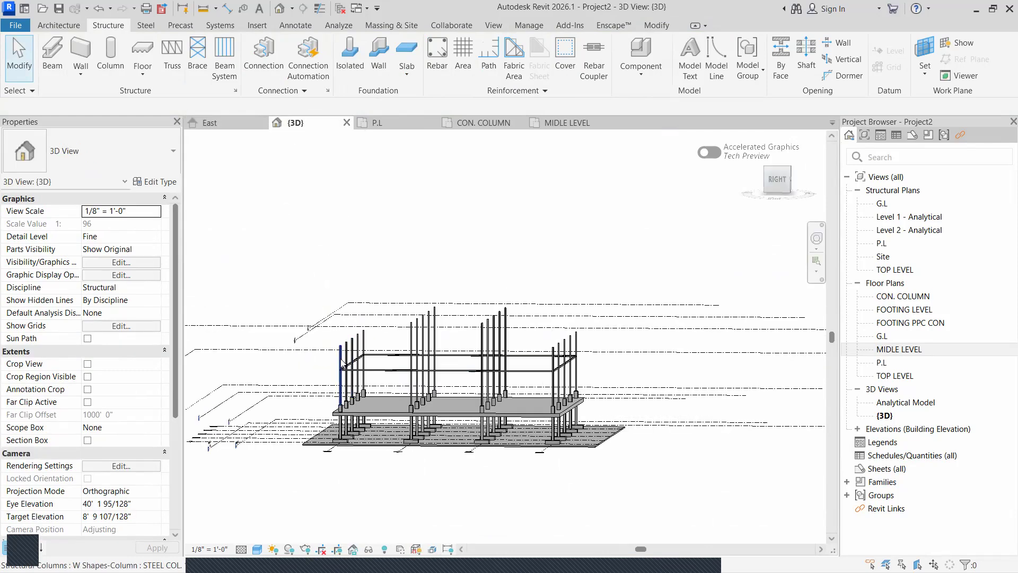
scroll(342, 365, up, 3)
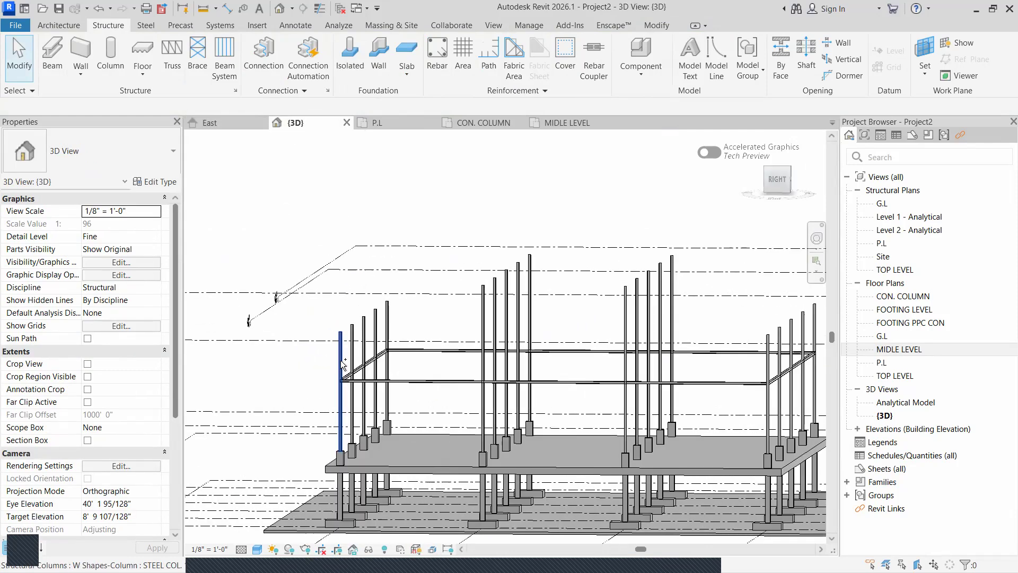
click(357, 342)
ctrl+click(356, 342)
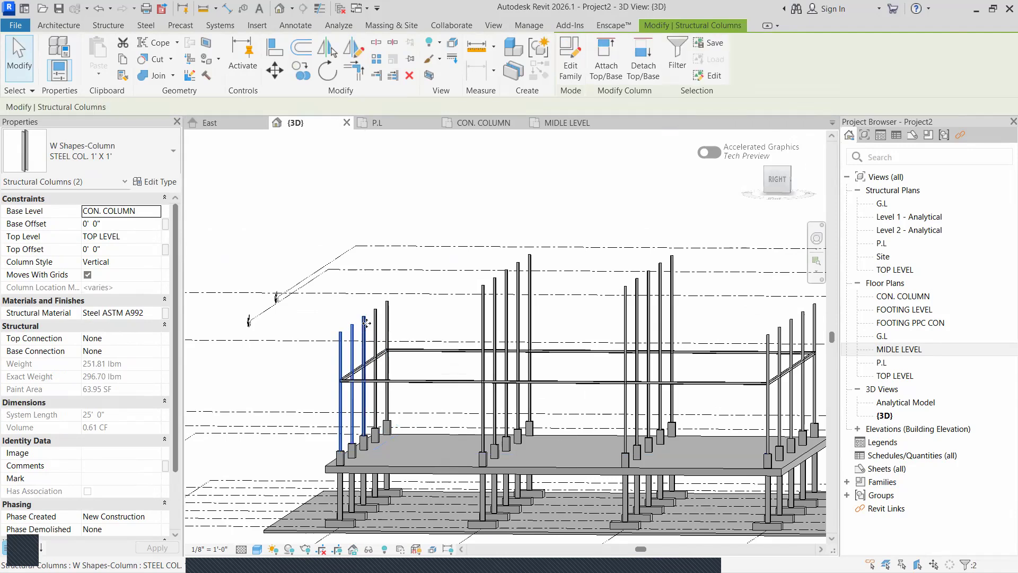
ctrl+click(388, 310)
scroll(482, 359, down, 2)
middle_drag(699, 351, 522, 326)
scroll(521, 325, up, 3)
ctrl+click(537, 313)
ctrl+click(549, 295)
ctrl+click(576, 281)
click(159, 238)
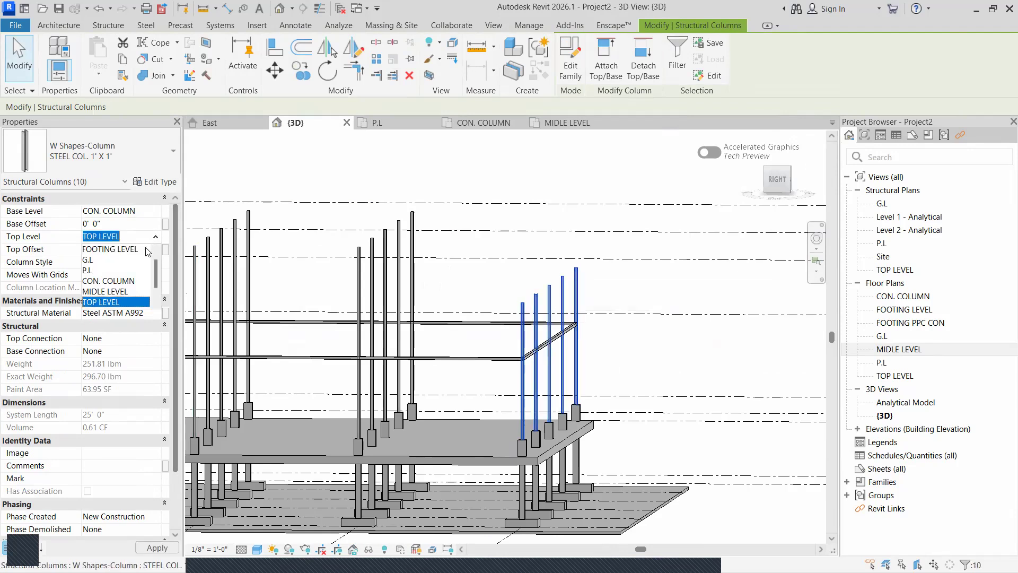
click(91, 302)
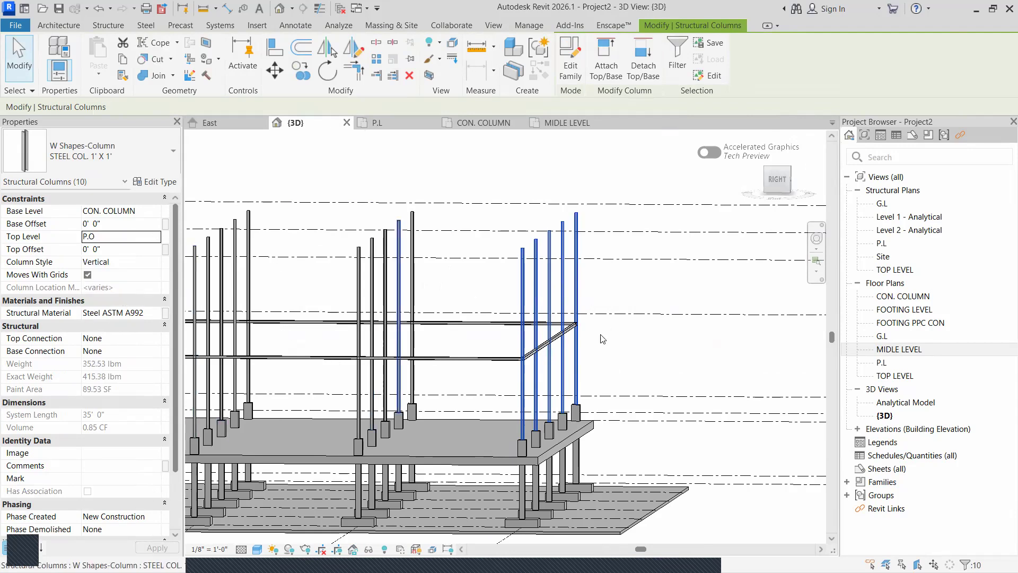
shift+middle_drag(688, 390, 729, 411)
In the East elevation, set the top level of the grid 4 and 1 steel columns to P.P and check them in the {3D} view
click(228, 125)
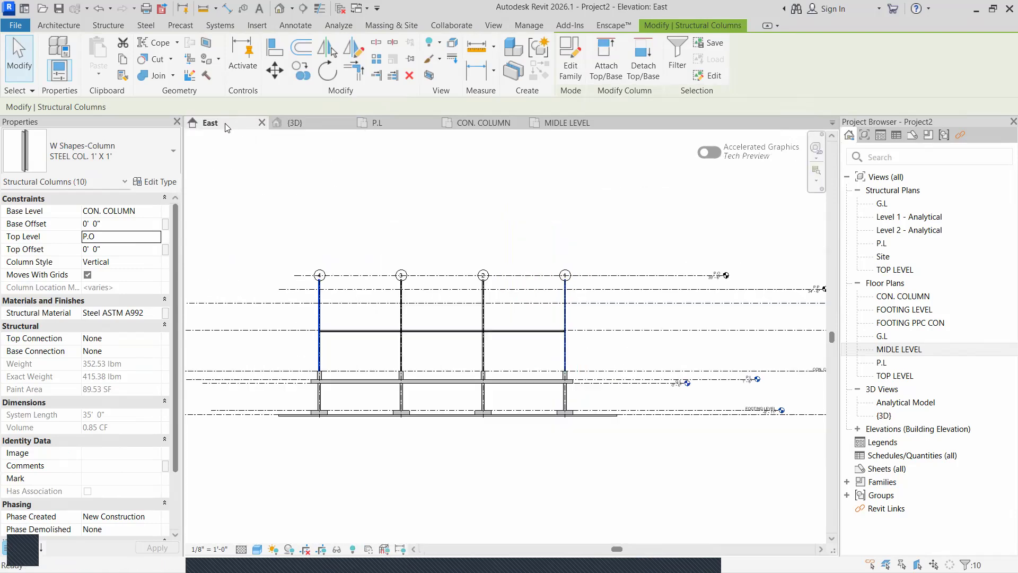
scroll(553, 264, up, 4)
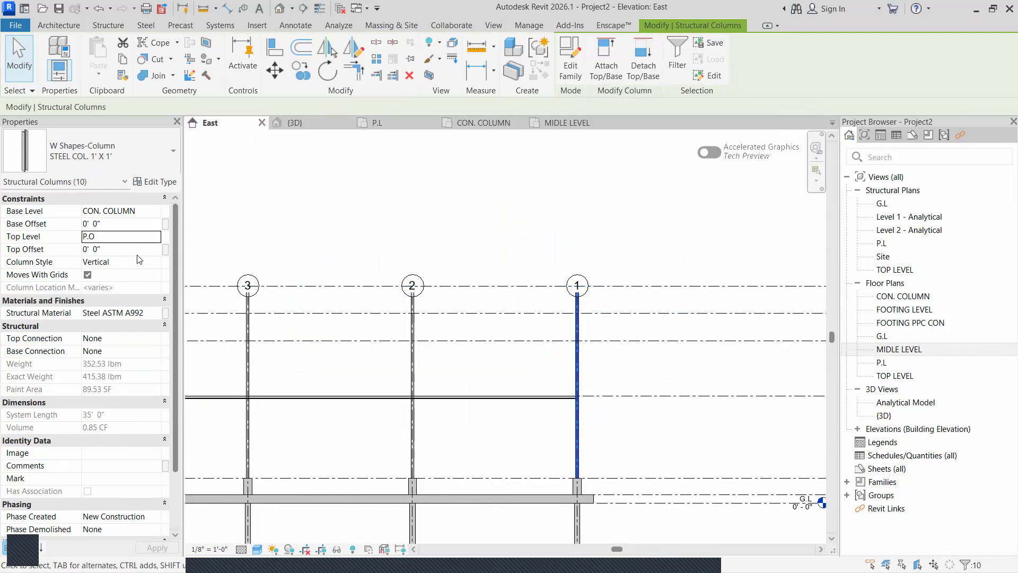
click(157, 240)
click(106, 291)
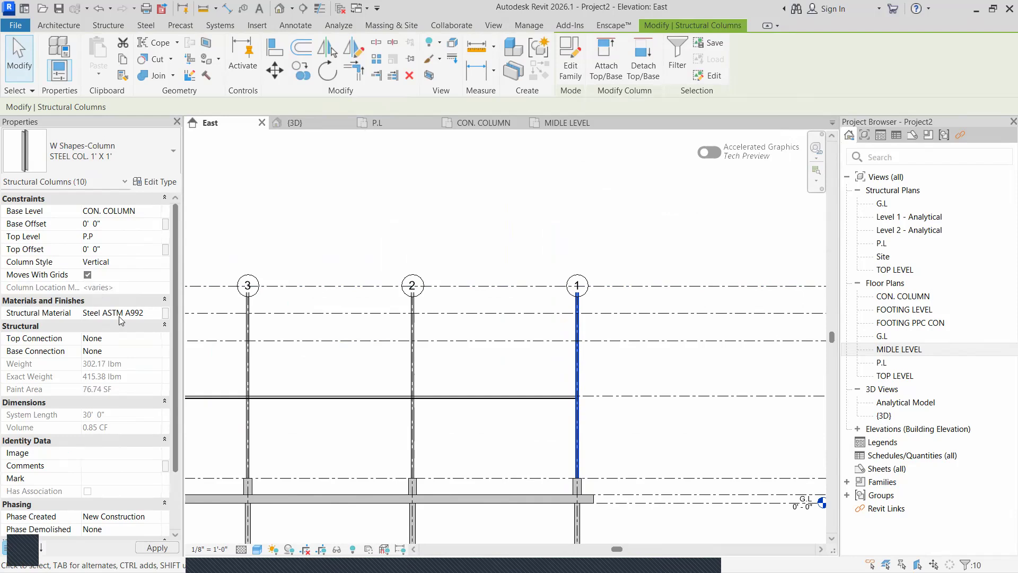
click(157, 548)
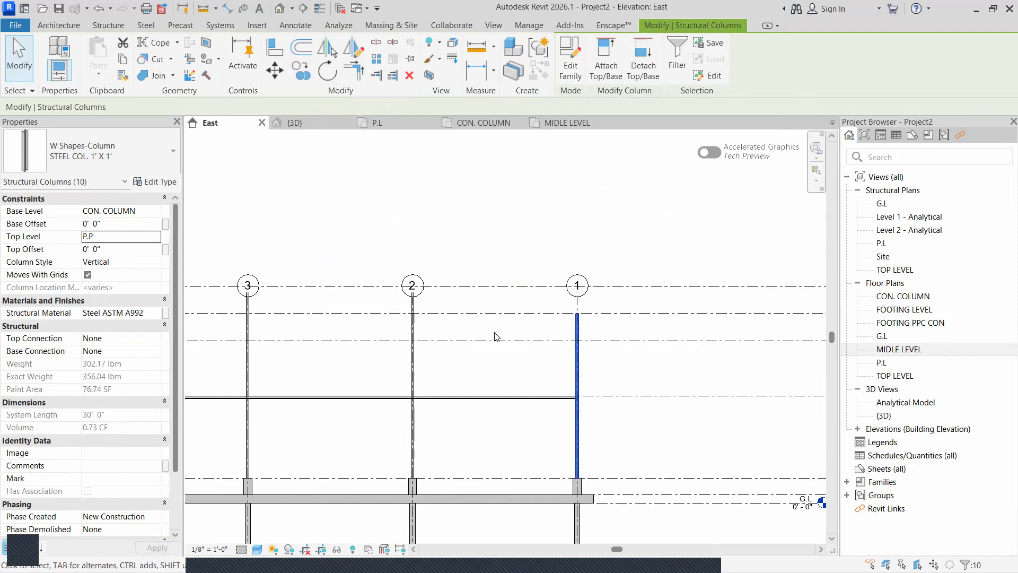
click(609, 371)
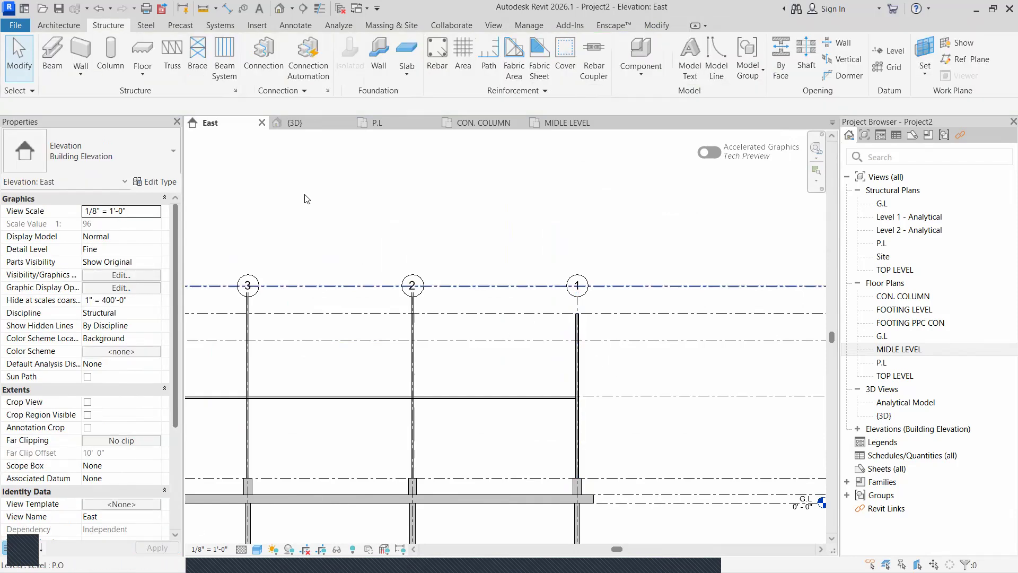
click(312, 126)
shift+middle_drag(645, 400, 403, 452)
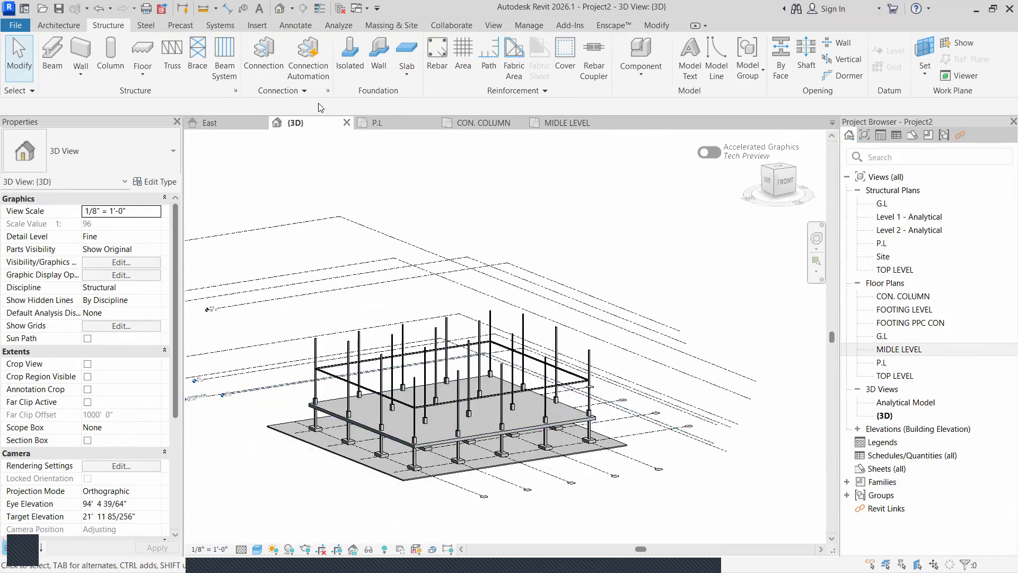
In the East elevation, rename the P.P level as TOP BEAM
click(379, 122)
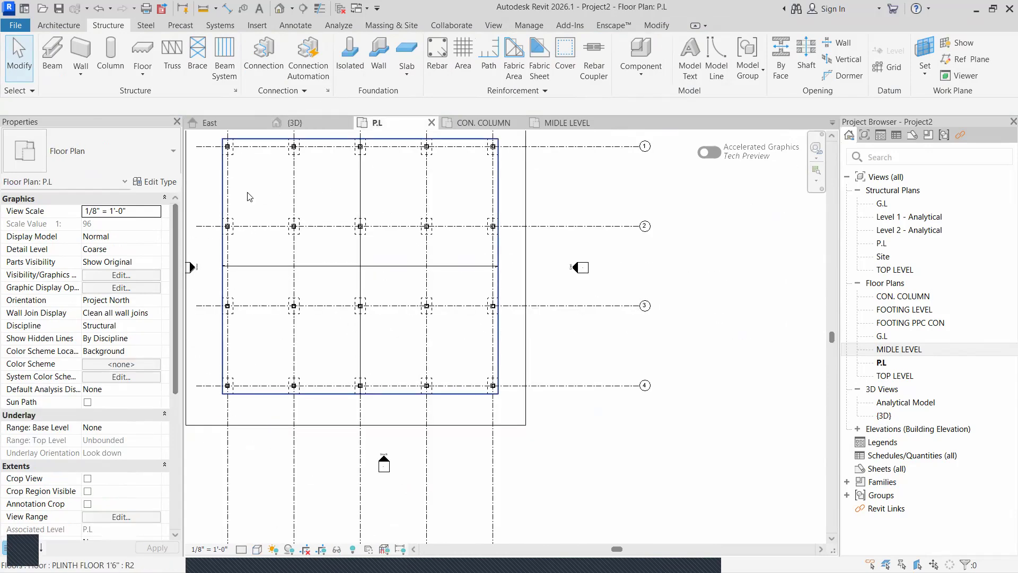
click(207, 123)
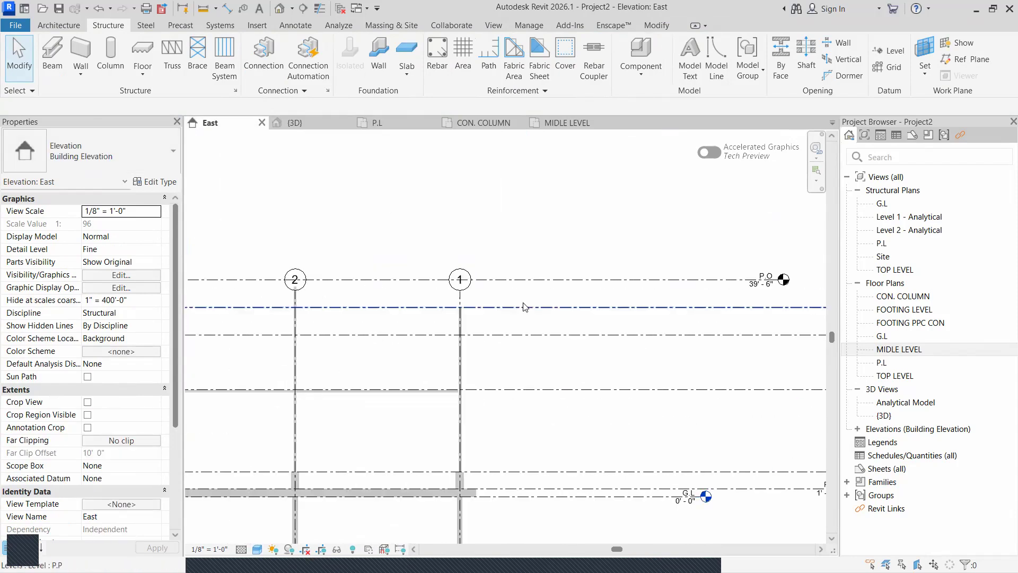
scroll(502, 318, down, 2)
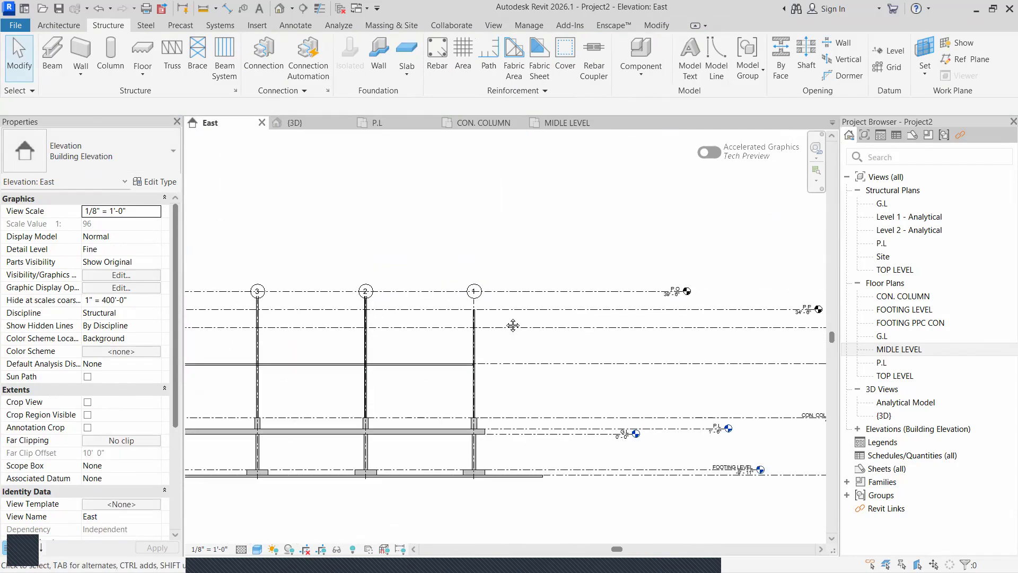
scroll(512, 325, up, 1)
middle_drag(513, 325, 346, 318)
scroll(679, 299, up, 4)
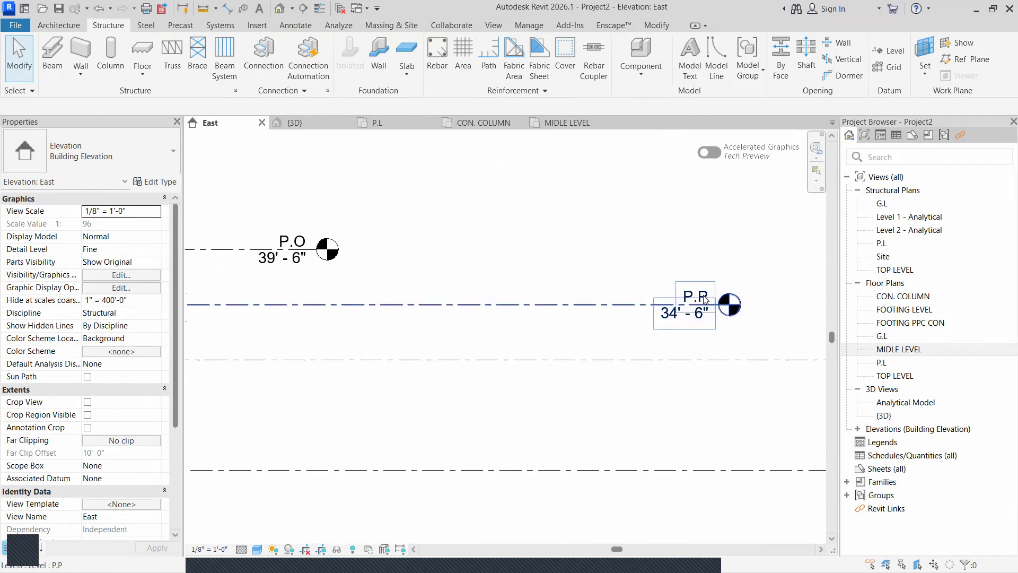
scroll(704, 300, up, 1)
double_click(702, 297)
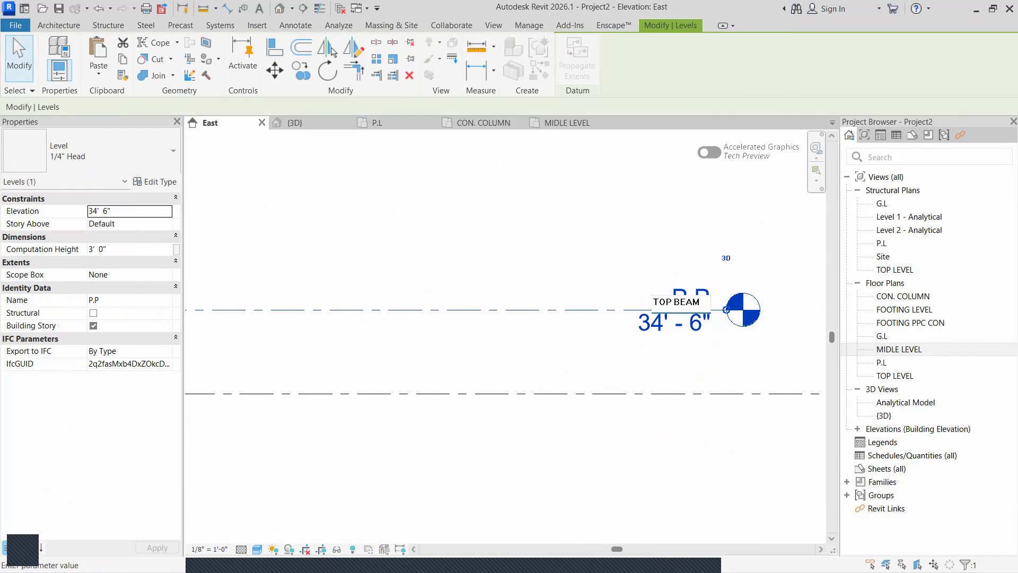
key(Return)
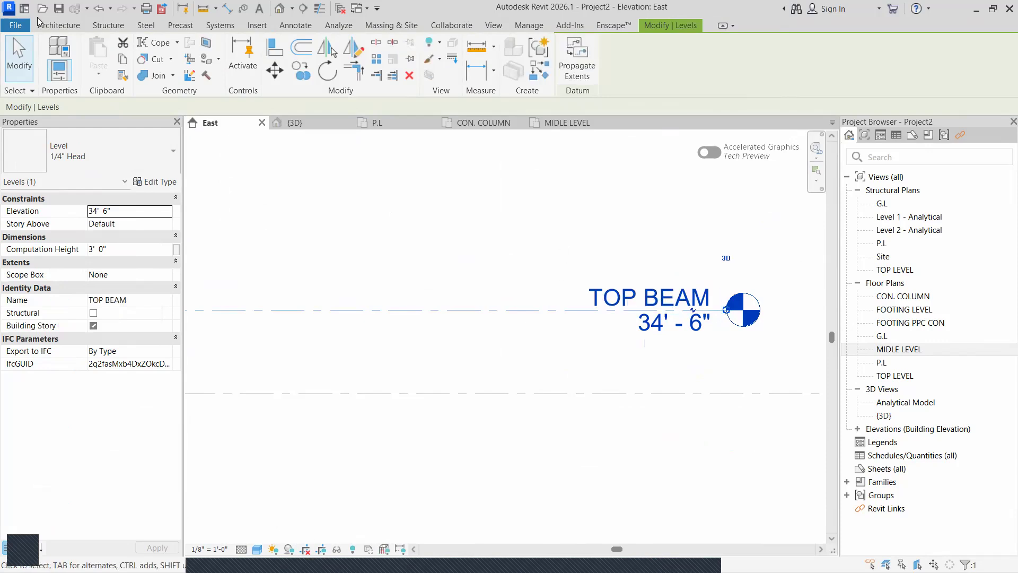
click(108, 25)
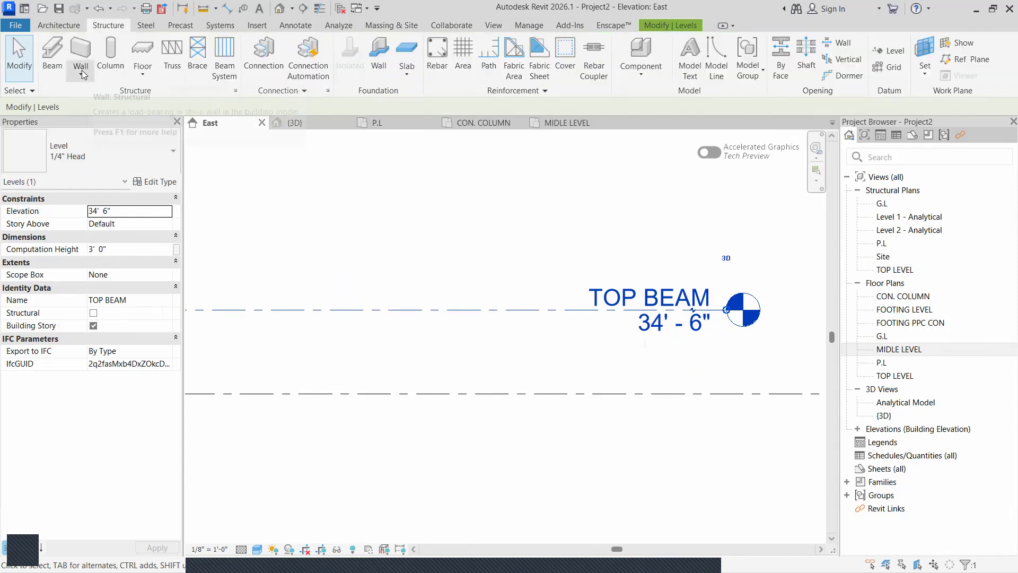
click(52, 57)
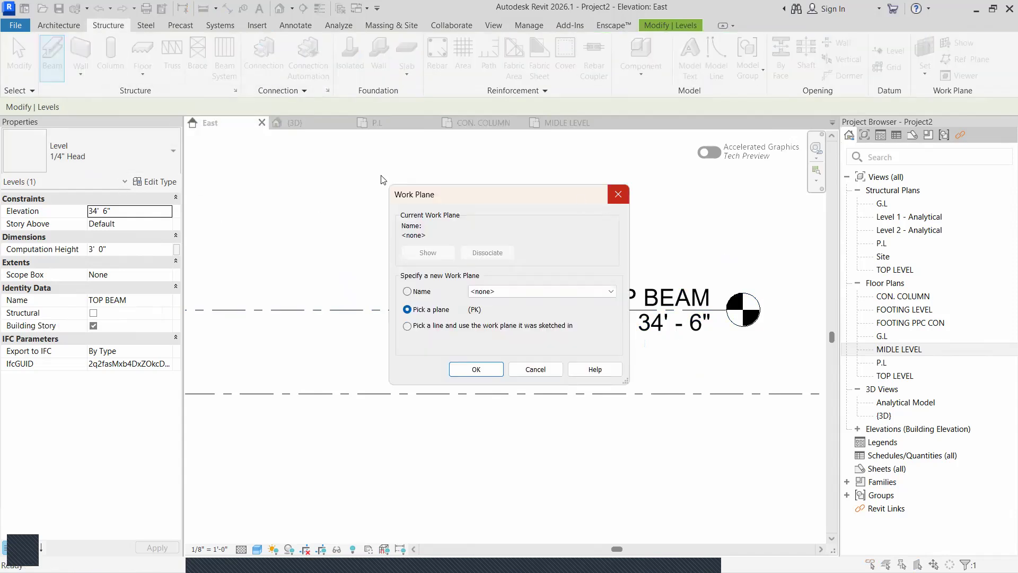
key(Escape)
key(Escape)
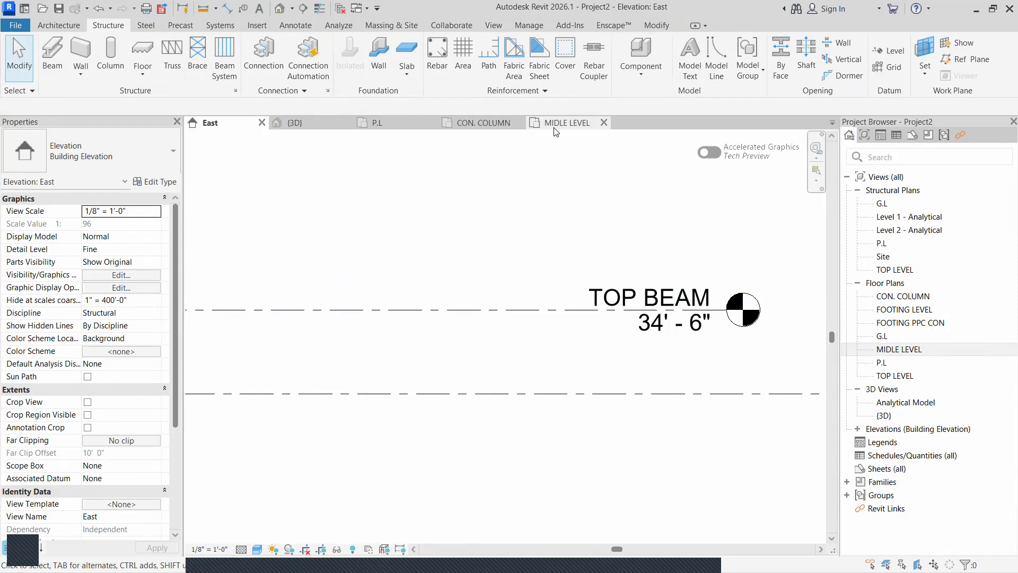
Create new floor plan views for the P.O and TOP BEAM levels
scroll(535, 307, down, 2)
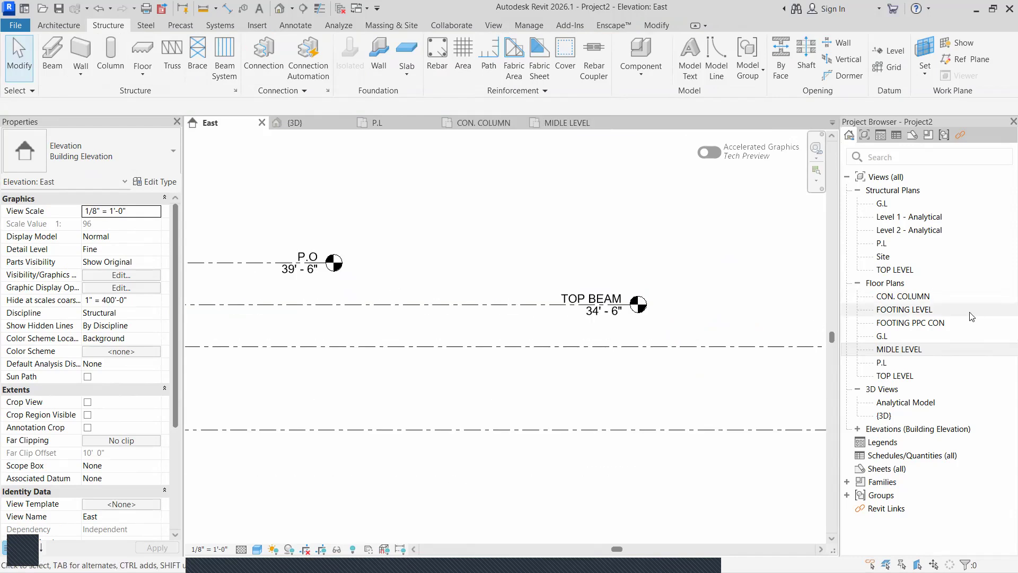
click(904, 376)
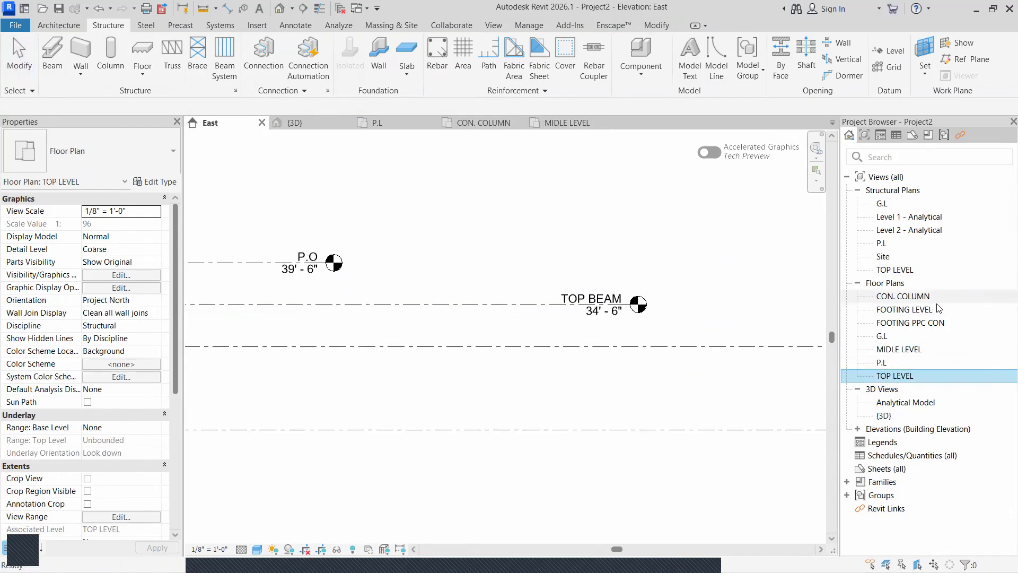
click(647, 282)
scroll(536, 309, down, 3)
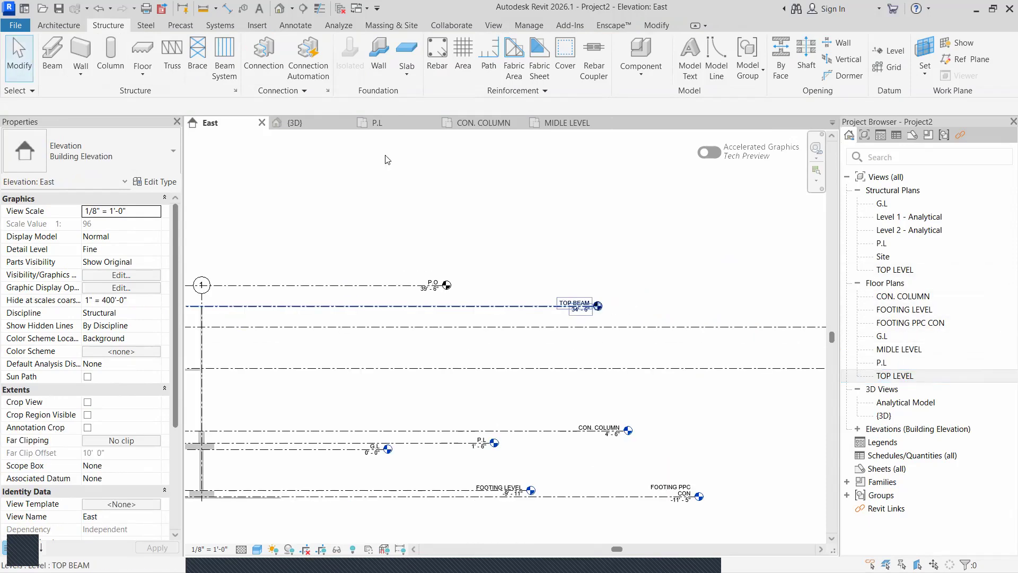
click(495, 26)
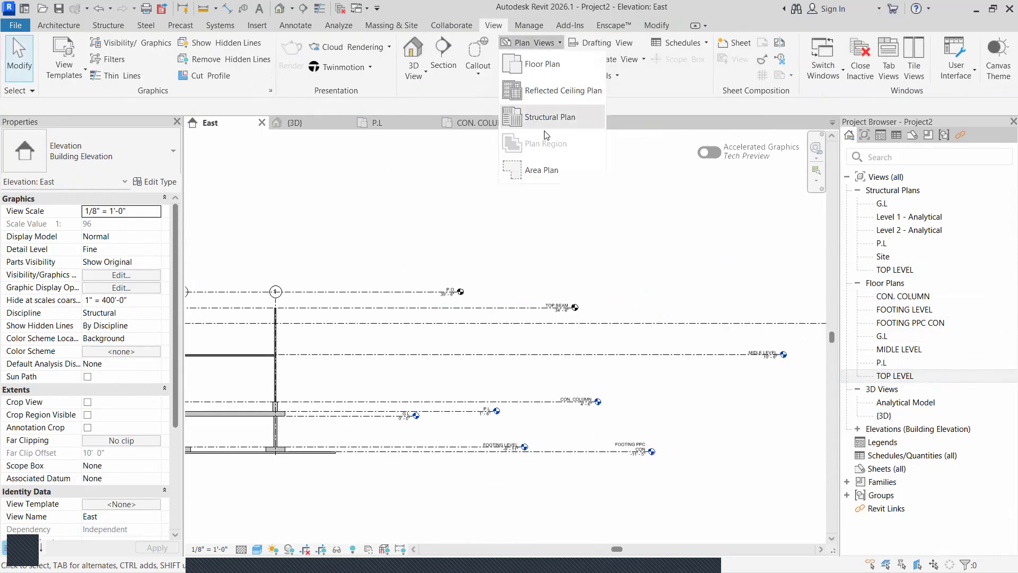
click(542, 64)
click(547, 432)
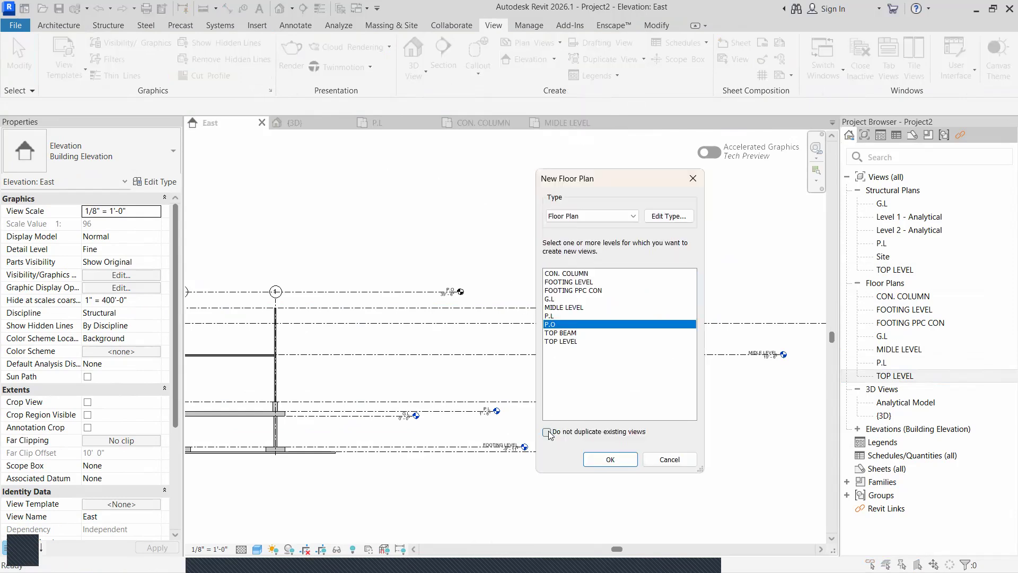
click(547, 433)
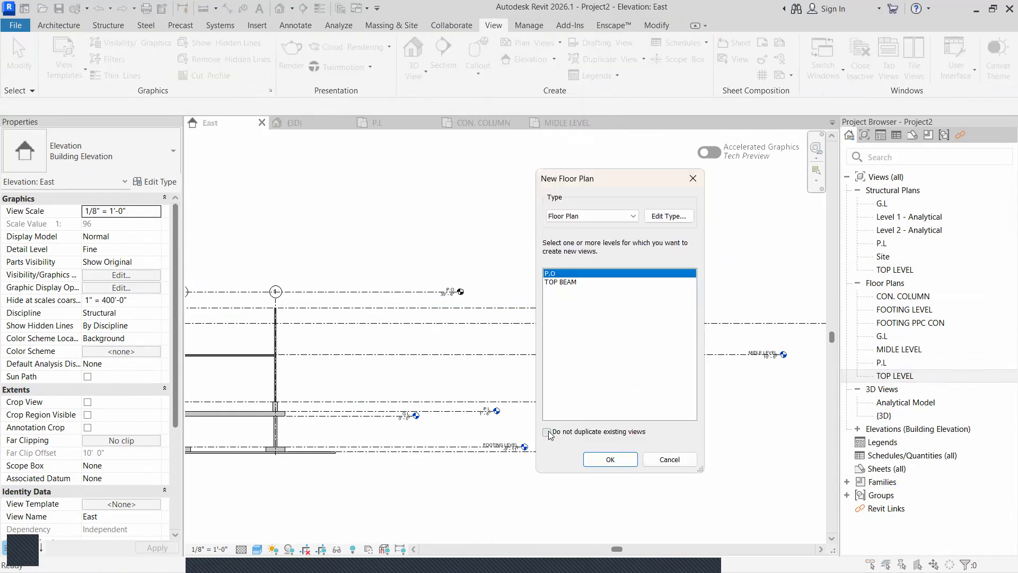
shift+click(570, 282)
click(609, 460)
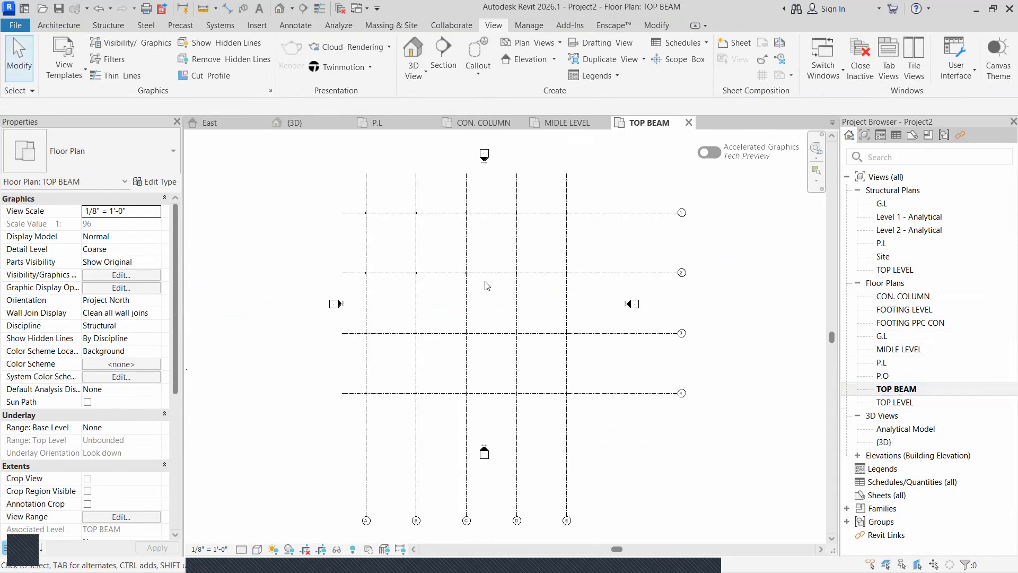
Set the TOP BEAM floor plan's detail level to Fine and its visual style to Wireframe
click(241, 549)
click(259, 536)
click(258, 549)
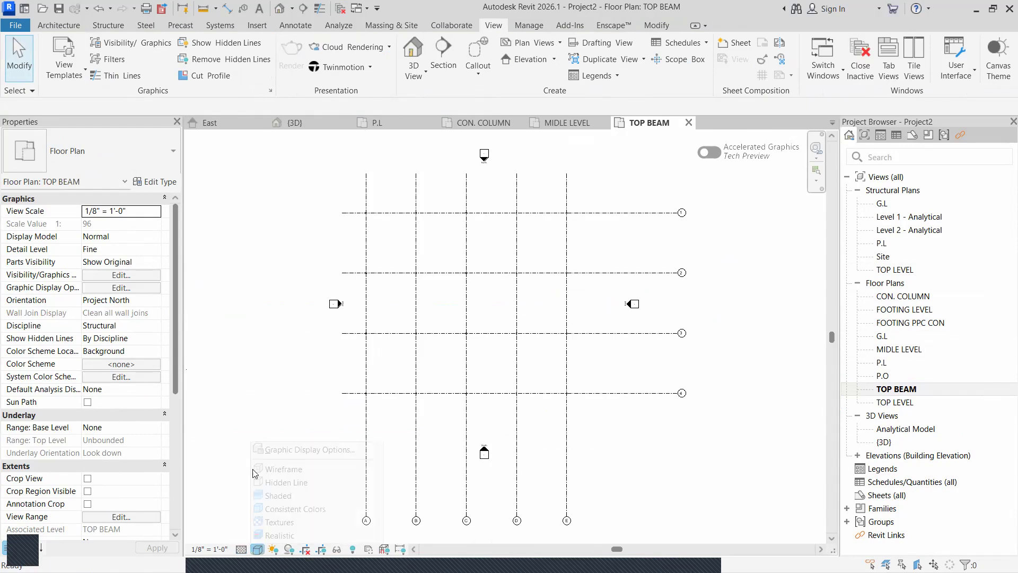
click(291, 469)
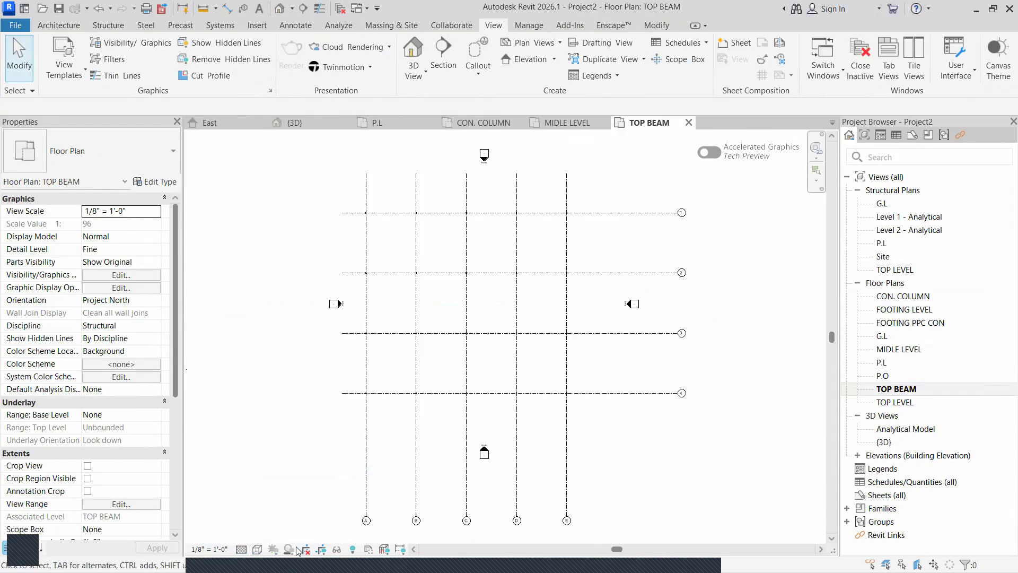
Set the view depth level in the TOP BEAM plan's view range to Unlimited
scroll(111, 407, down, 2)
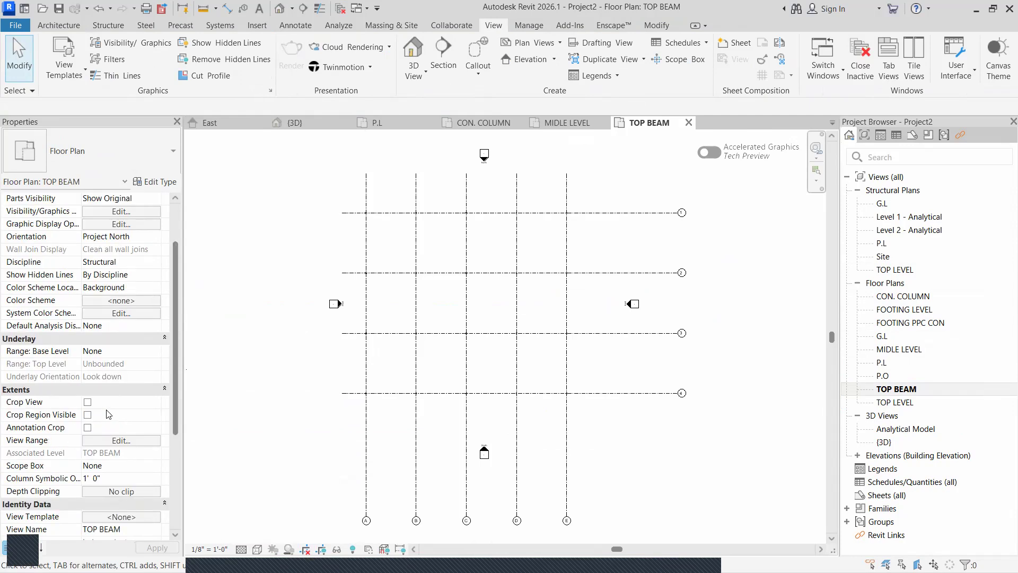
click(121, 441)
click(634, 302)
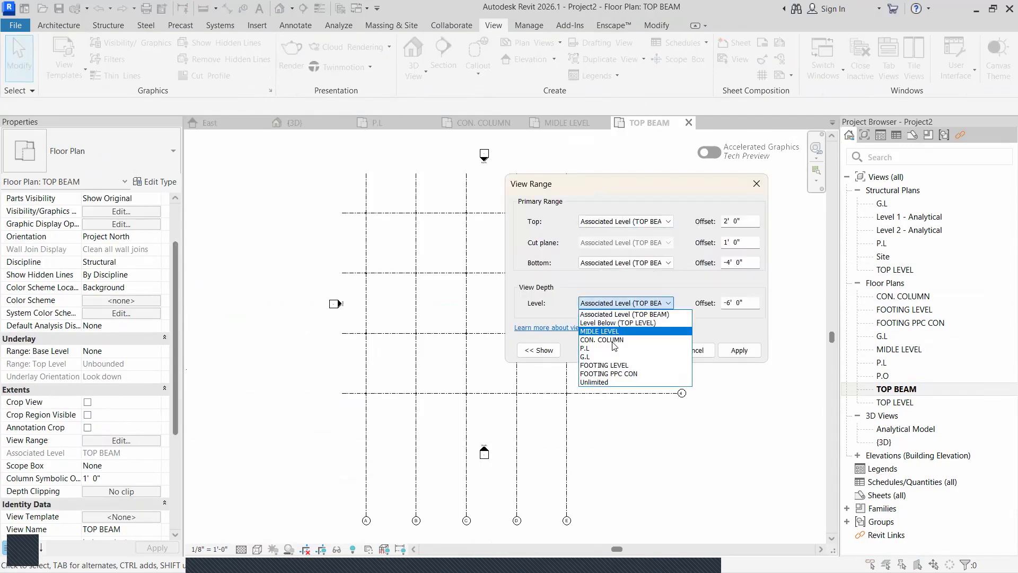
click(610, 382)
click(646, 350)
middle_drag(591, 357, 628, 386)
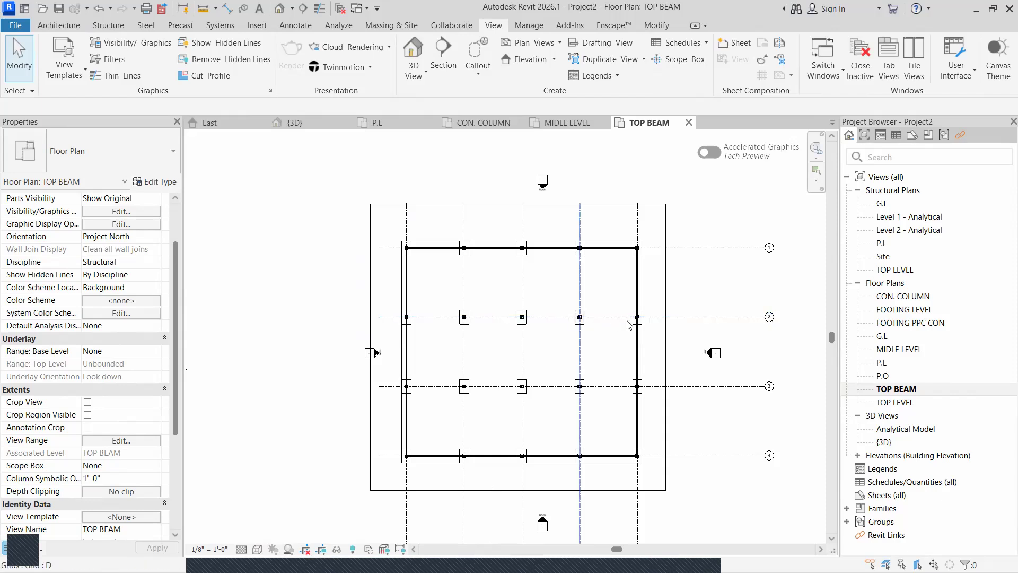
Start a structural beam and duplicate the W Shapes type M. B 1' as TOP BEAM
scroll(571, 348, up, 2)
scroll(579, 416, up, 2)
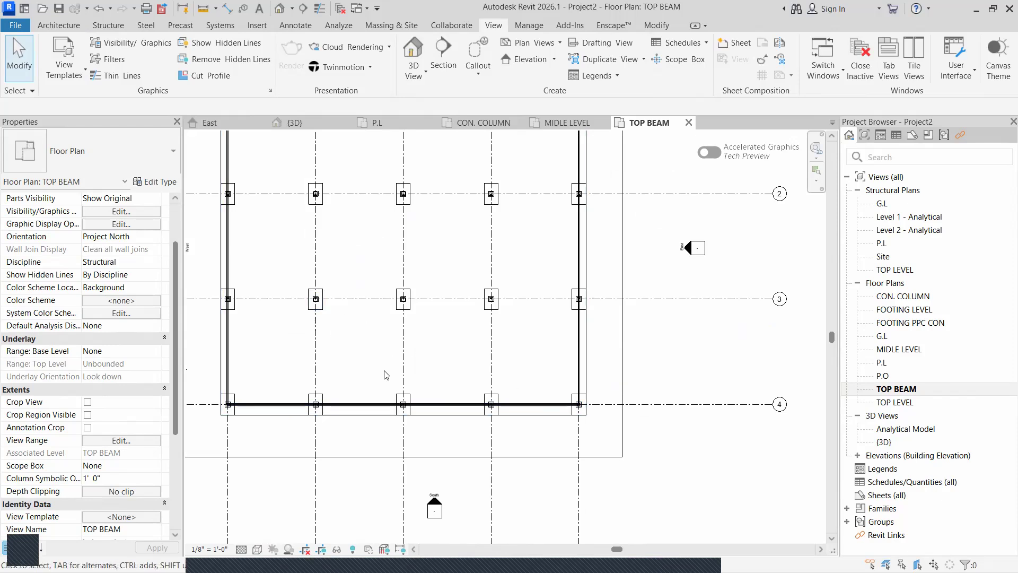
scroll(386, 375, down, 1)
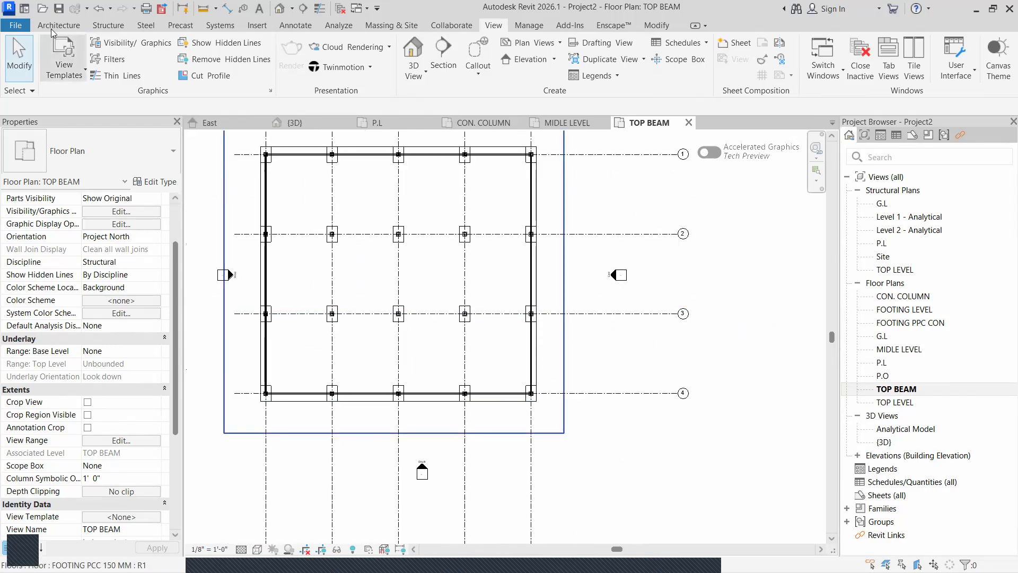
click(100, 26)
click(53, 56)
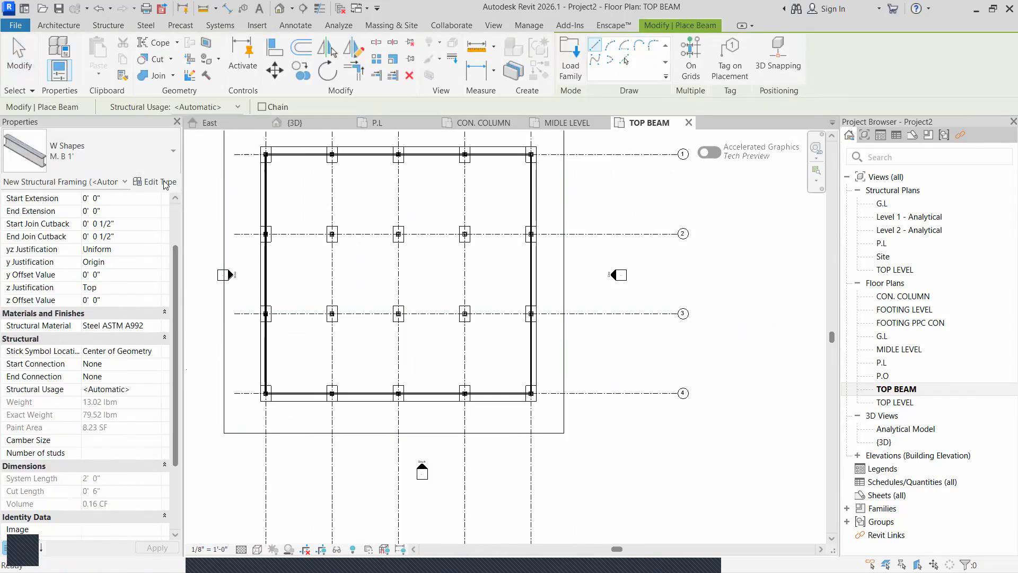
click(157, 181)
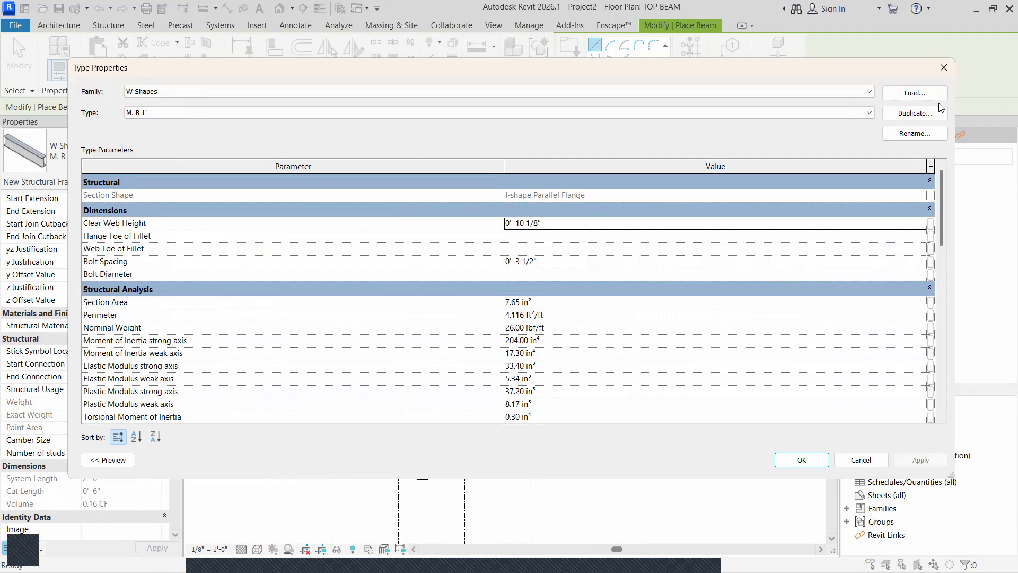
click(923, 114)
click(484, 261)
drag(467, 263, 435, 268)
text(TOP BEAM)
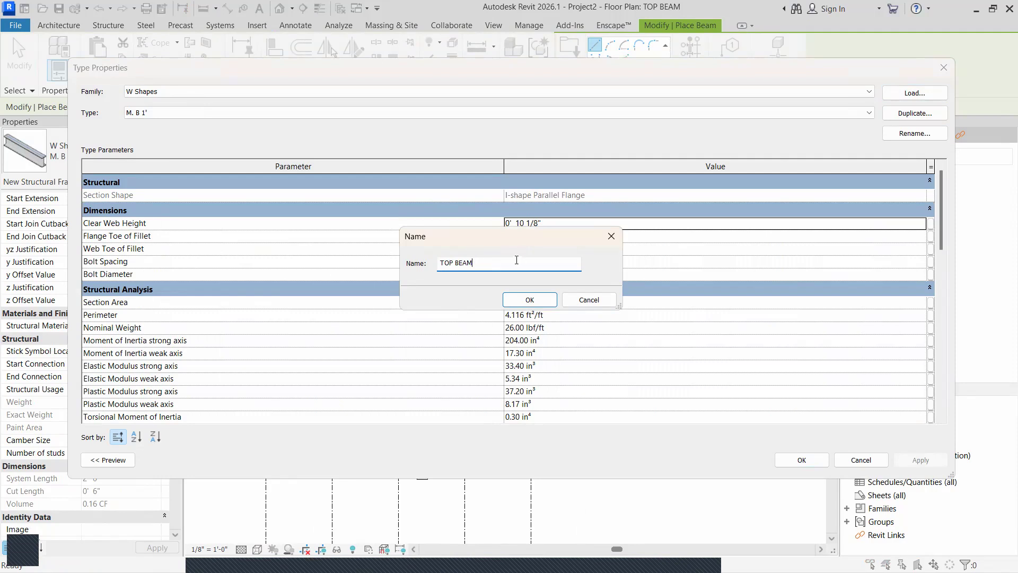
click(530, 301)
Set the TOP BEAM type's section width and height to 7" each
scroll(456, 318, down, 7)
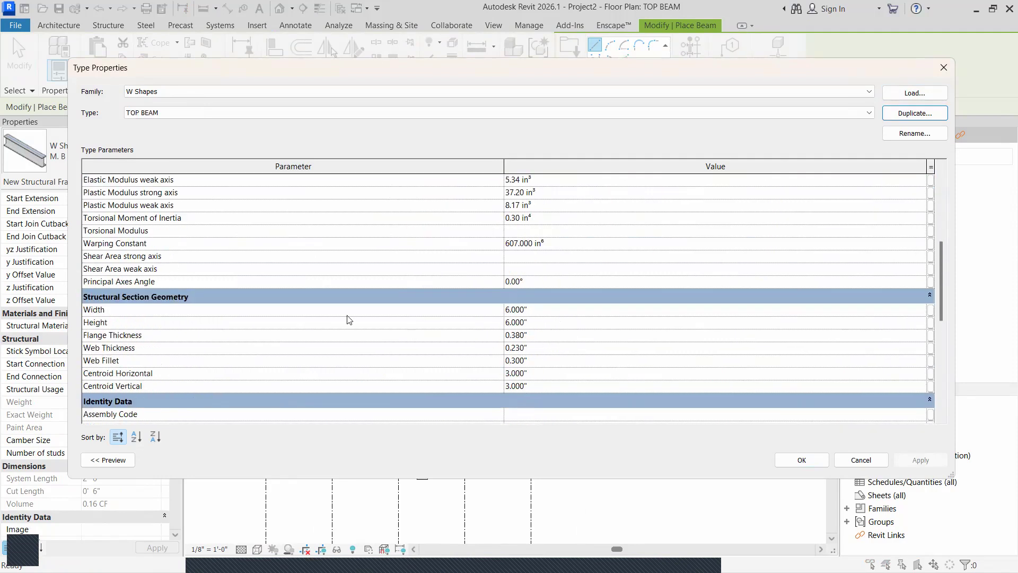
click(543, 231)
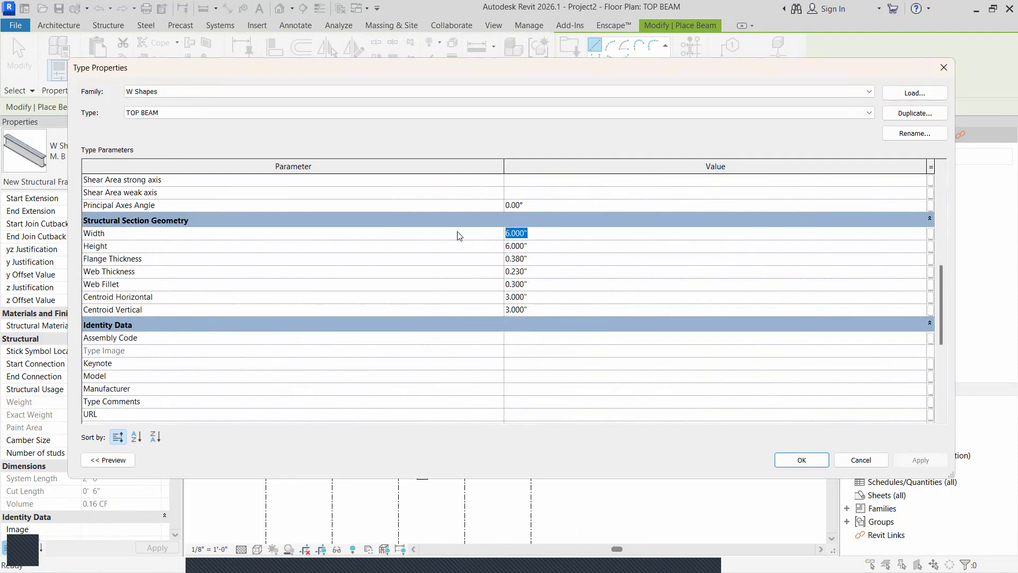
text(7.000)
text(")
key(Return)
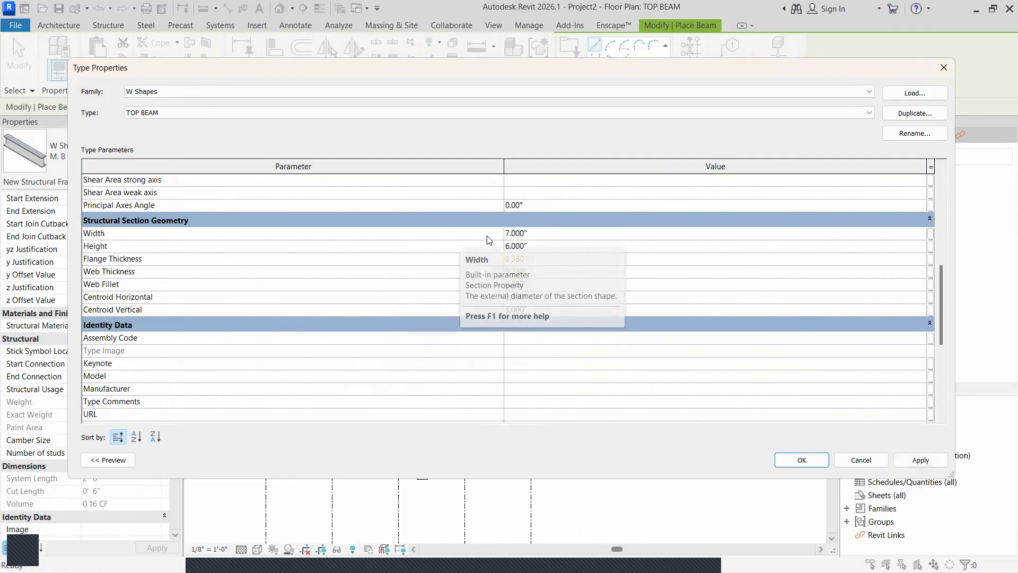
click(548, 245)
text(7")
key(Return)
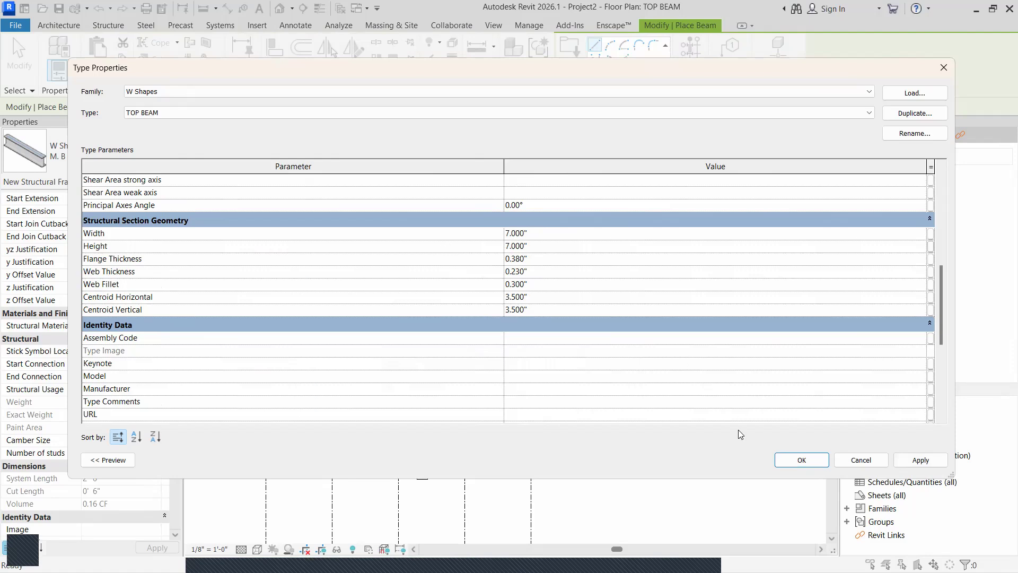
click(802, 460)
Place four TOP BEAM beams between the corner columns along grids 1, E, 4 and A
scroll(263, 154, up, 1)
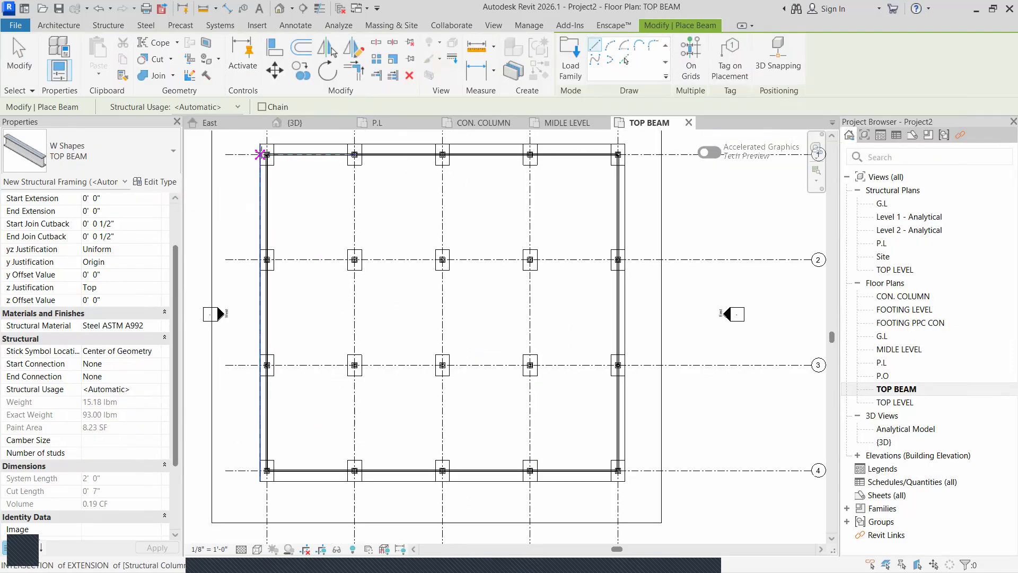
click(266, 154)
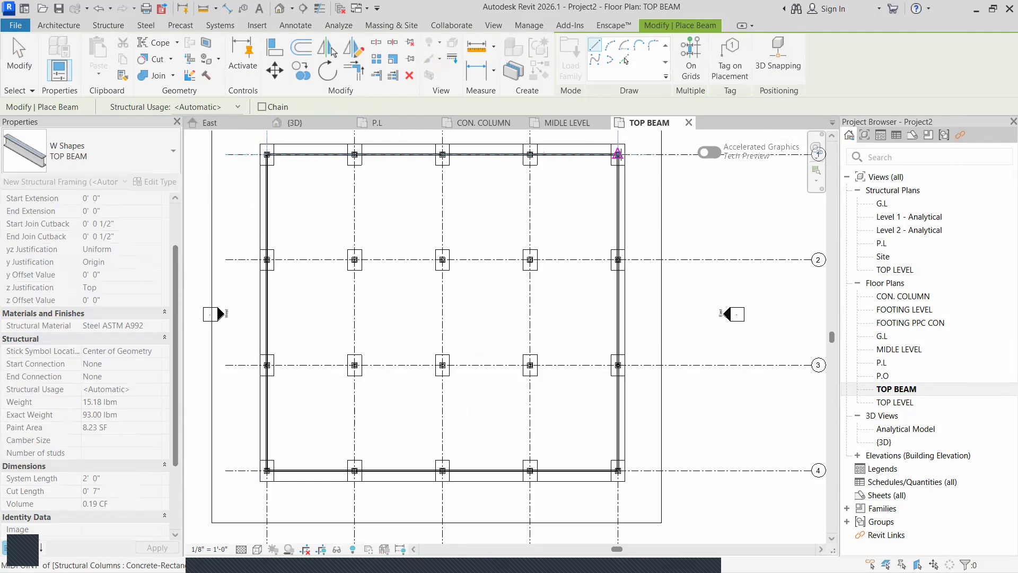
click(617, 154)
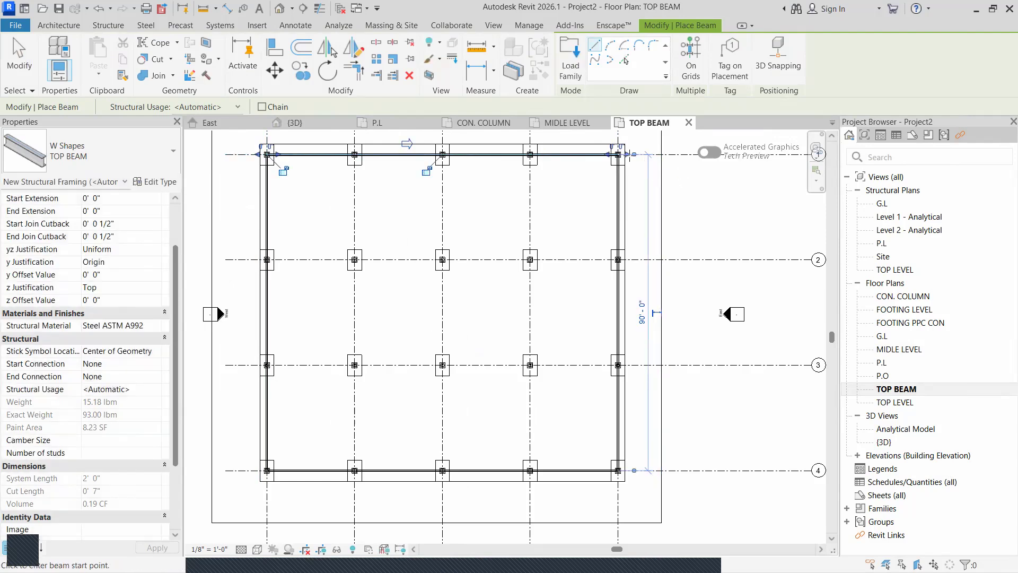
click(618, 154)
click(617, 470)
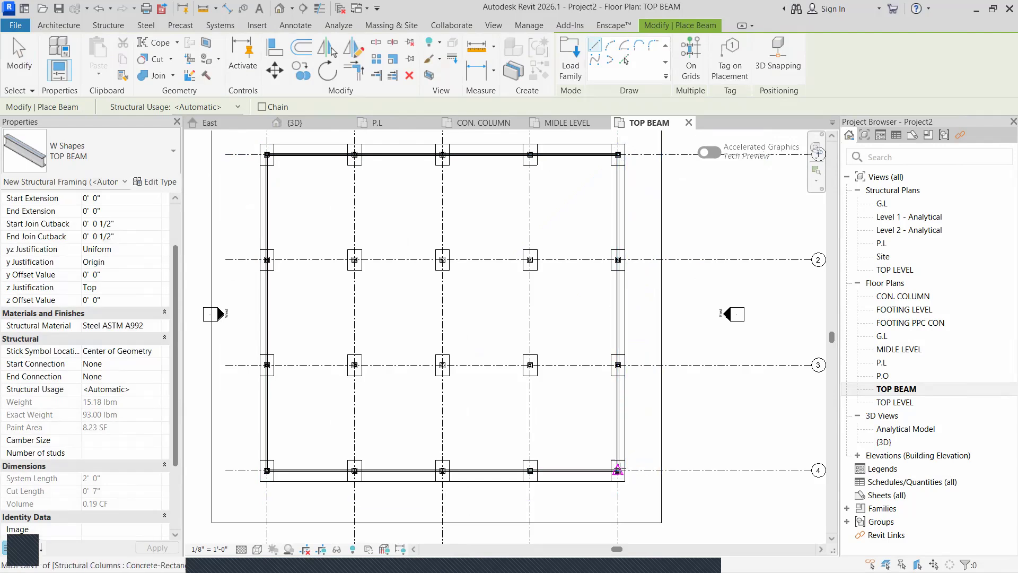
click(618, 470)
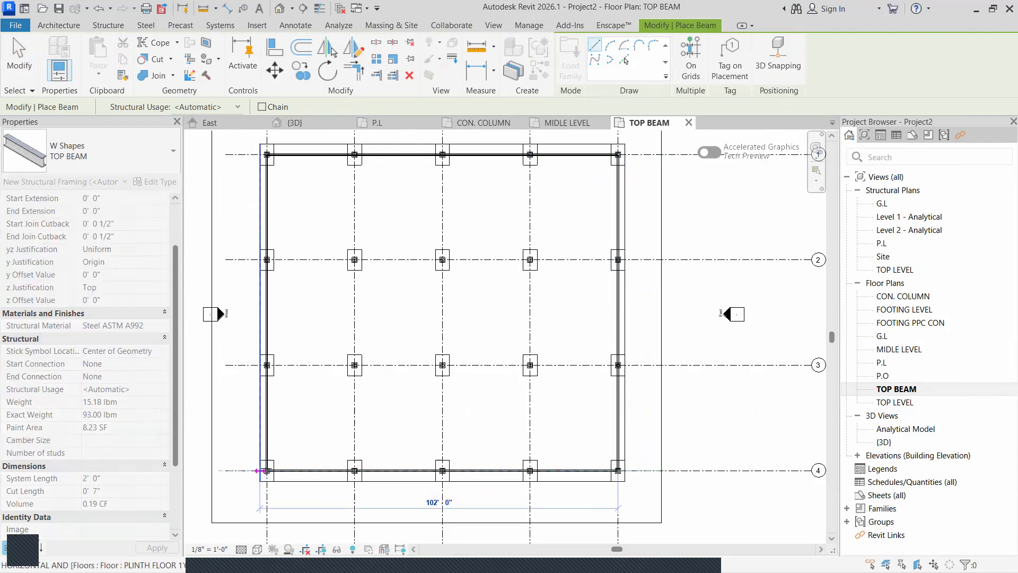
click(267, 470)
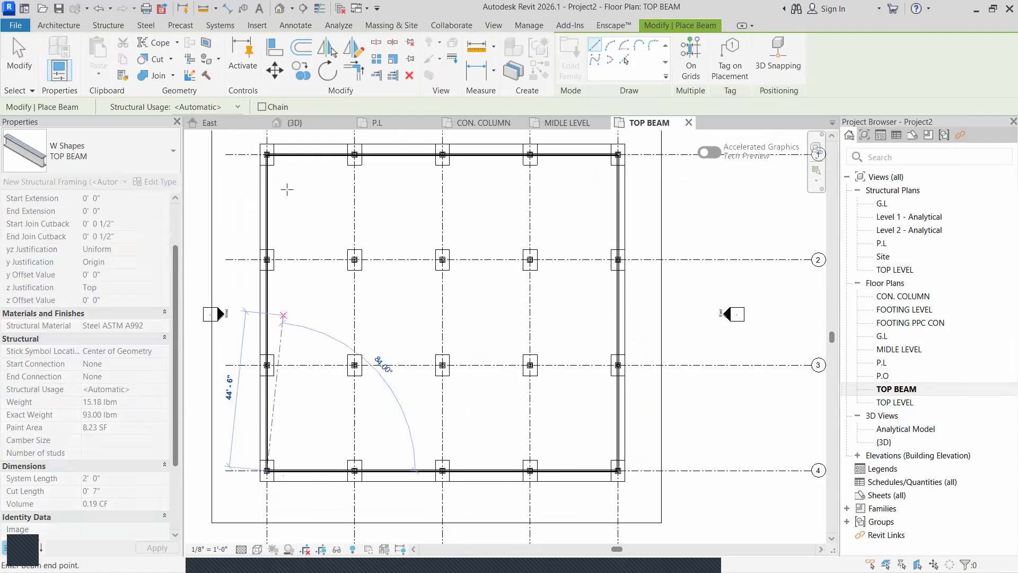
click(239, 155)
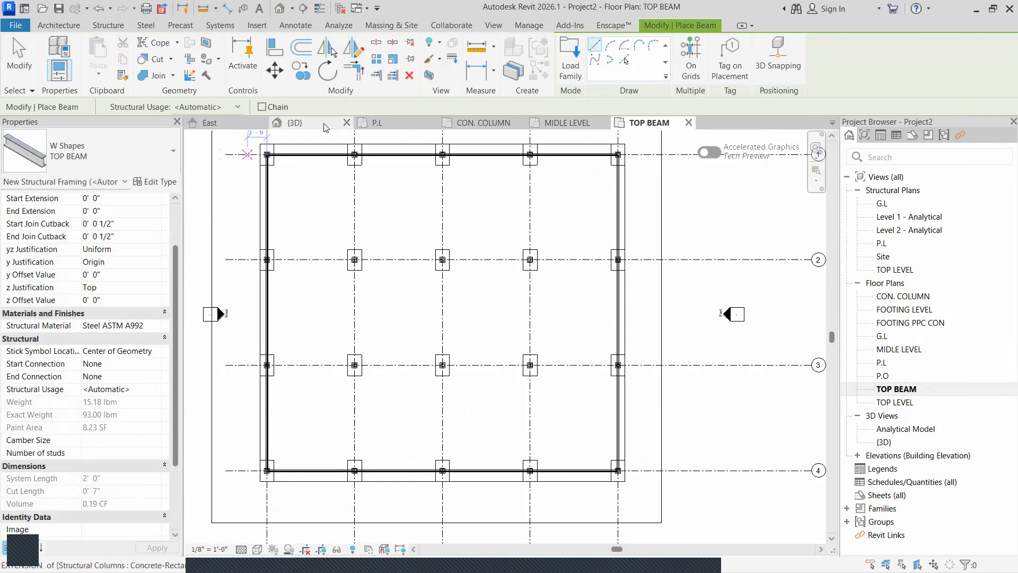
Examine the new top beams in the {3D} view and their alignment with the columns in the East elevation
click(295, 123)
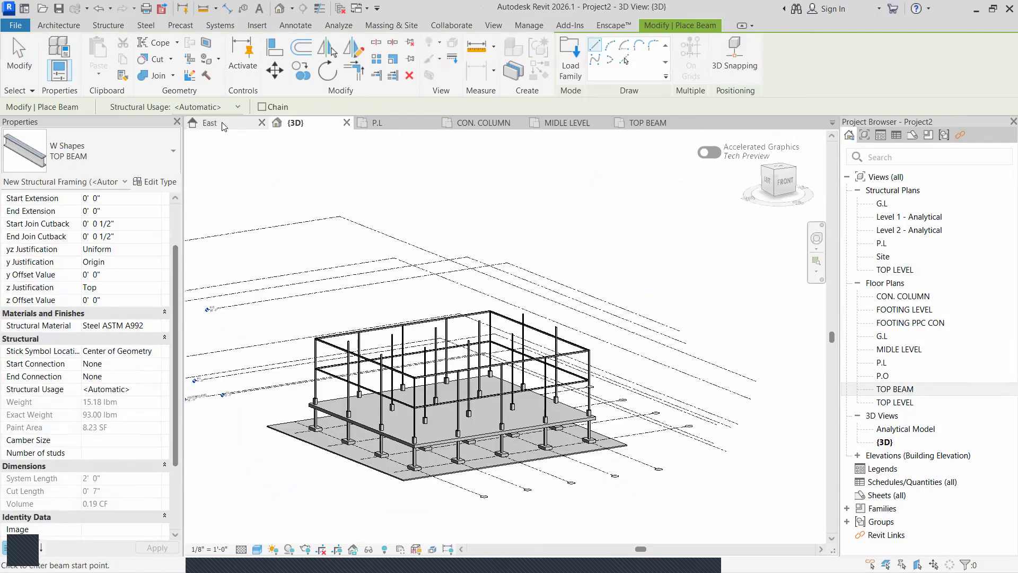
click(221, 125)
click(536, 368)
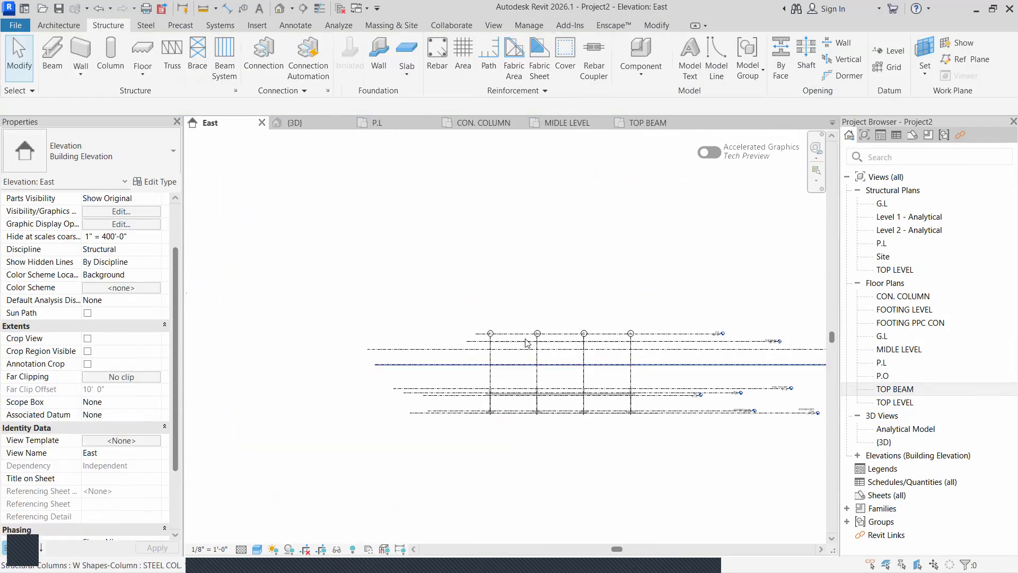
scroll(525, 342, up, 5)
click(572, 340)
middle_drag(463, 330, 473, 333)
scroll(469, 334, up, 2)
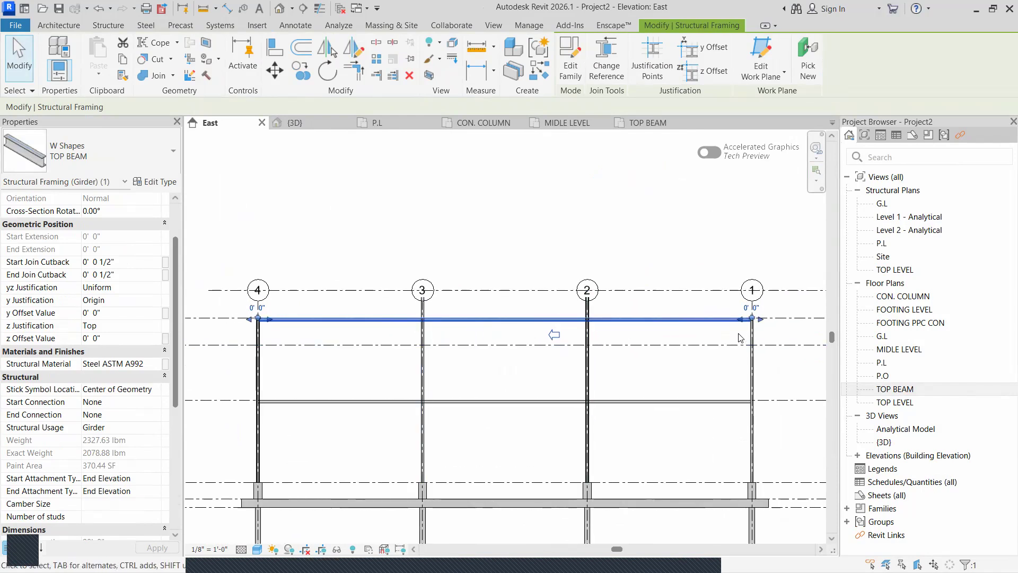
scroll(411, 334, up, 2)
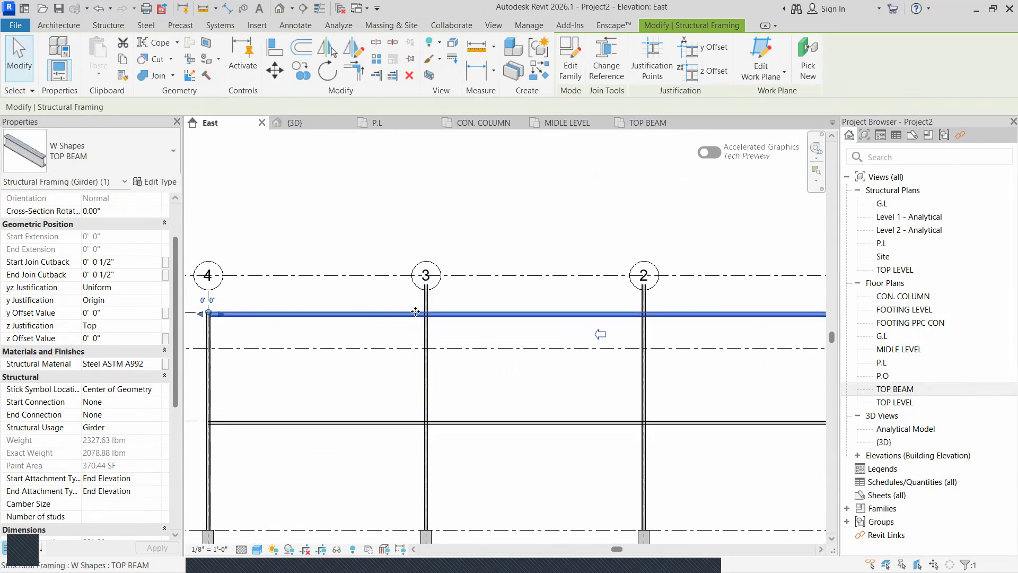
scroll(460, 301, down, 2)
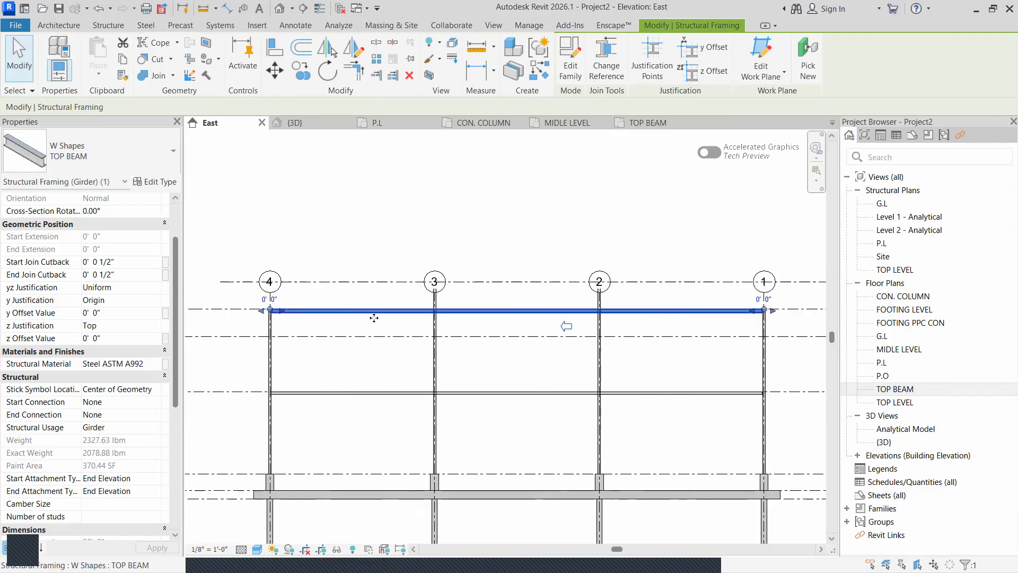
Try the Cut Through and Cut By steel tools on the top beam in the East elevation
click(145, 26)
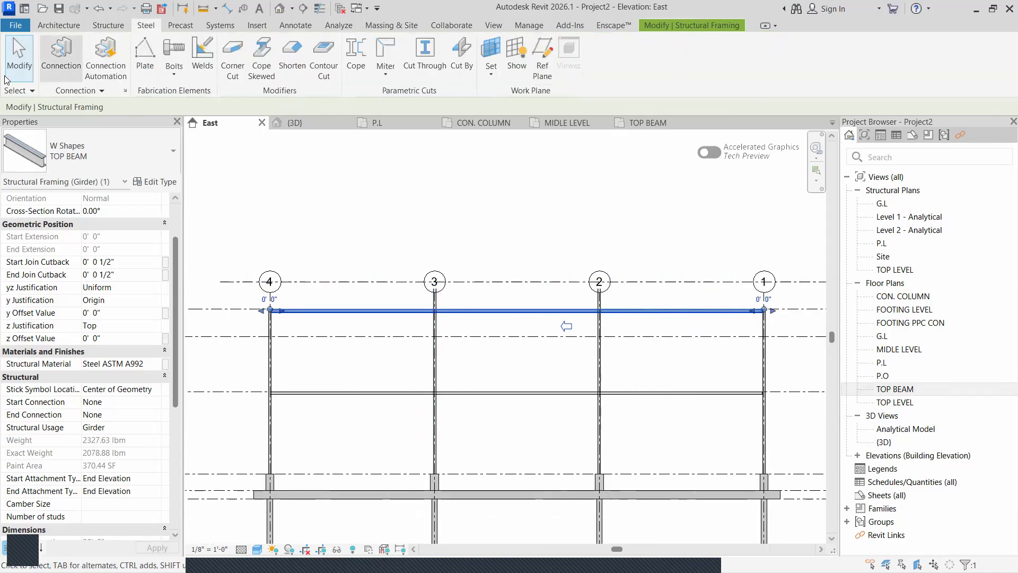
click(245, 78)
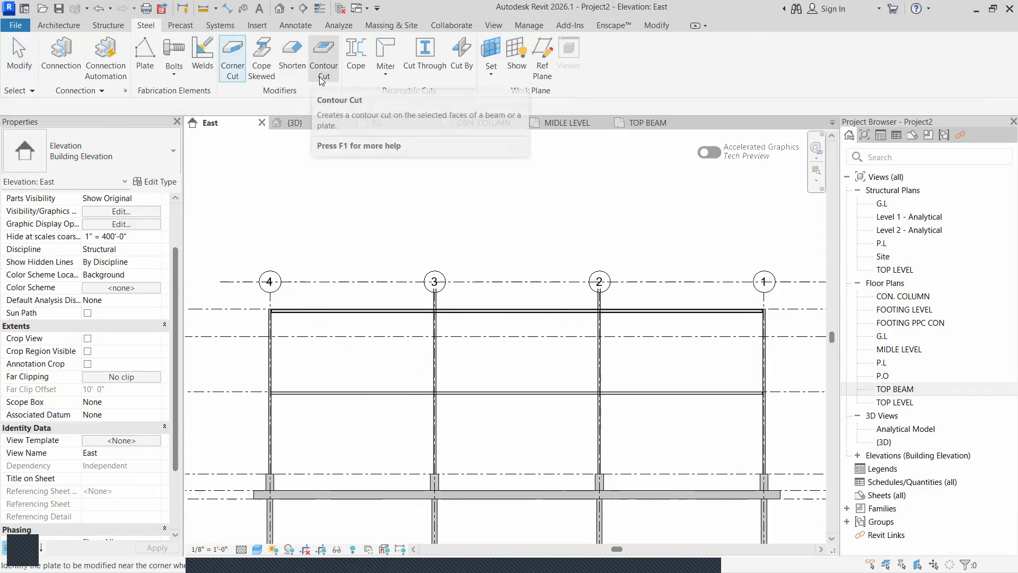
click(389, 76)
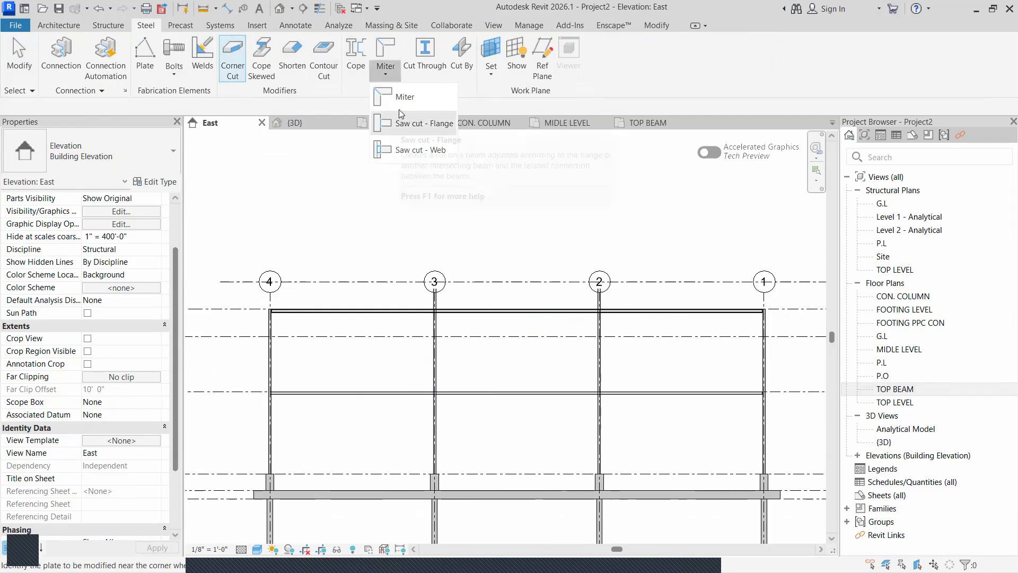
click(429, 70)
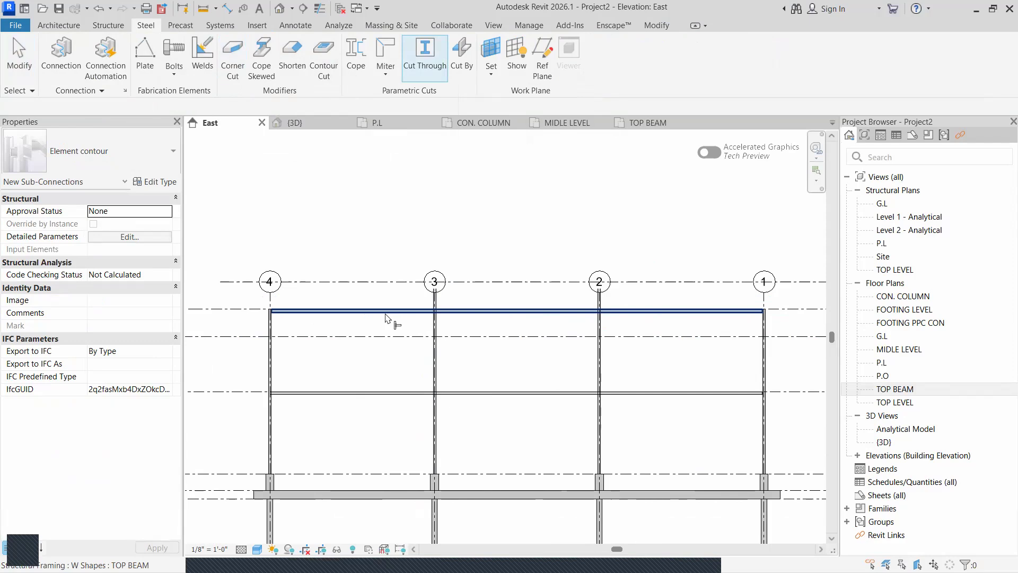
click(385, 314)
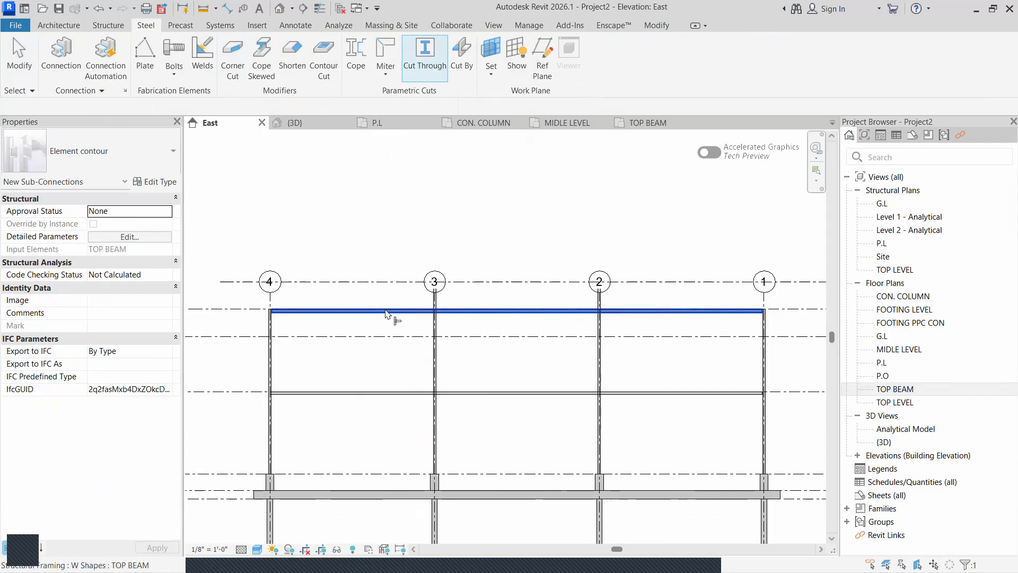
click(466, 73)
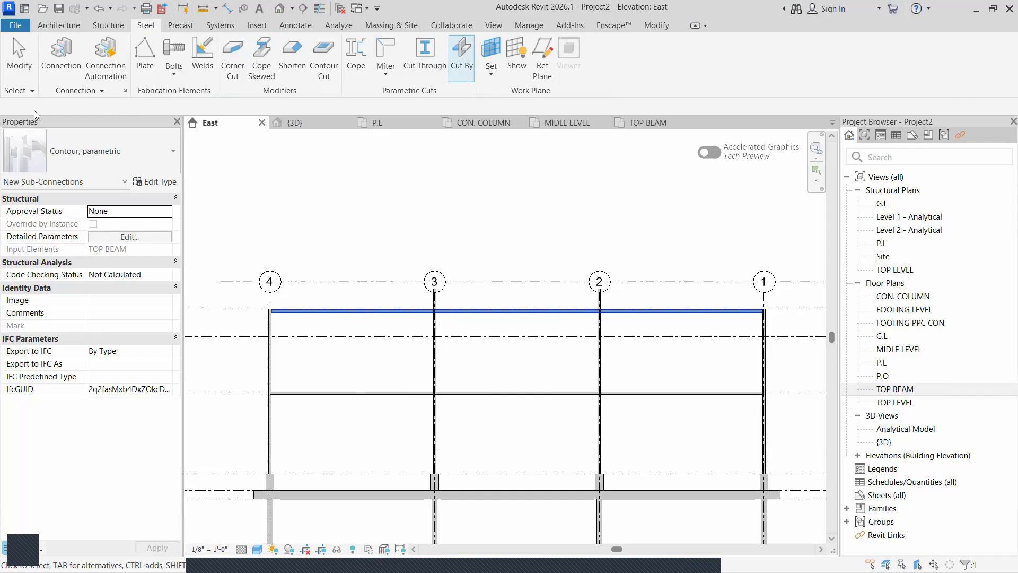
click(176, 73)
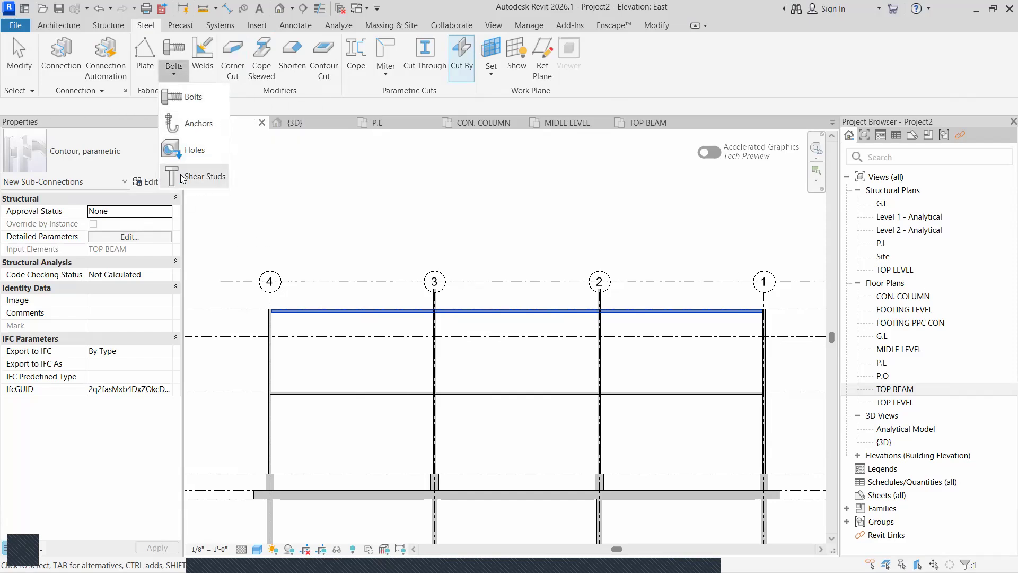
click(233, 75)
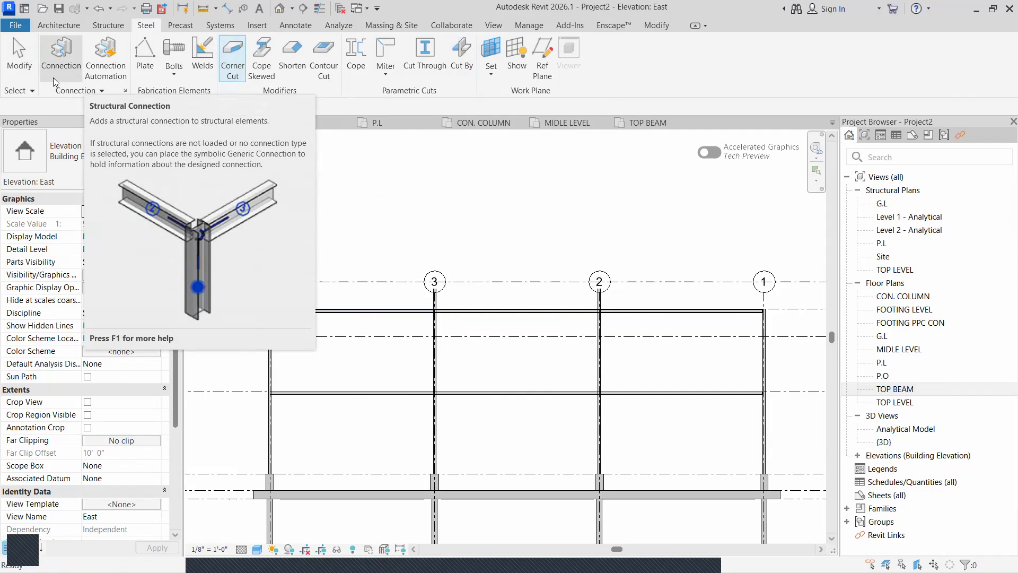
Launch Steel Connection Automation, allow GenerativeDesign through the firewall, and bring its window into clear view over the desktop
click(114, 79)
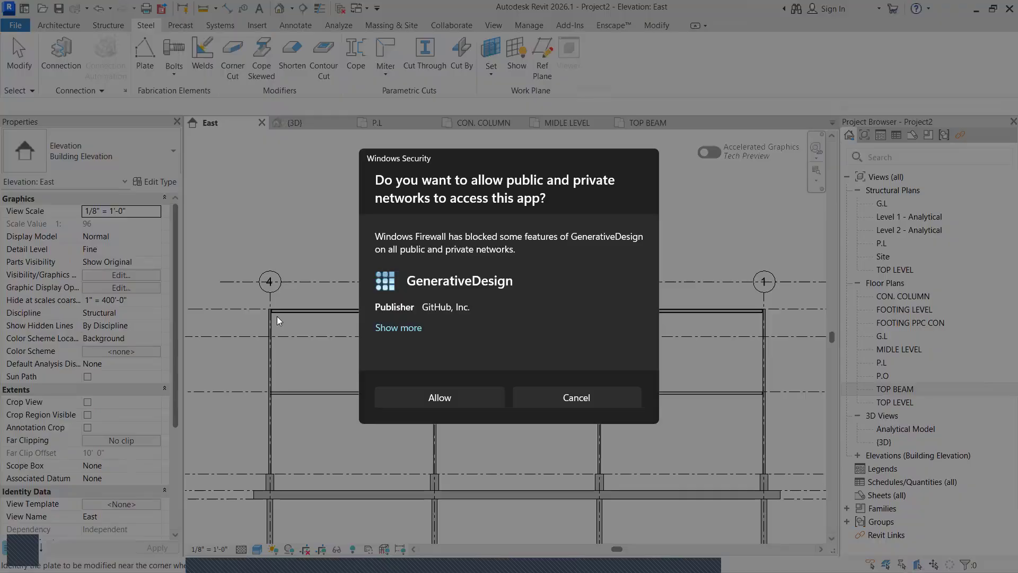
click(443, 399)
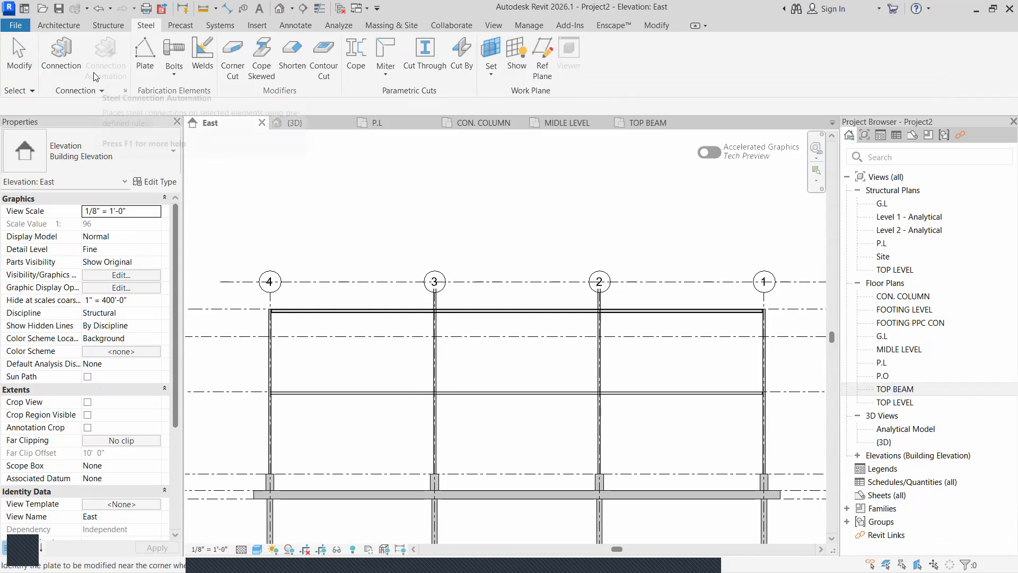
click(976, 10)
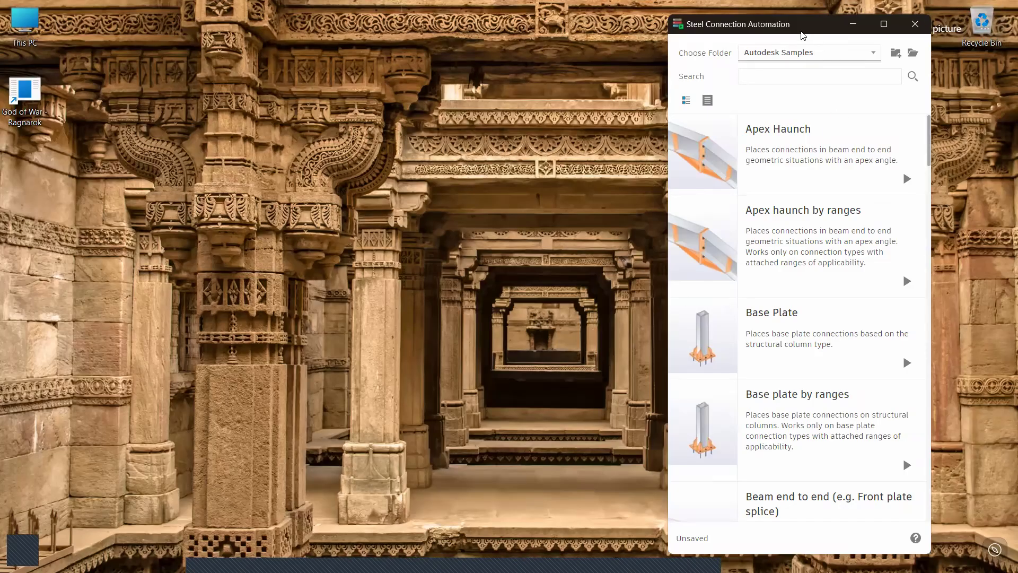
drag(792, 32, 434, 31)
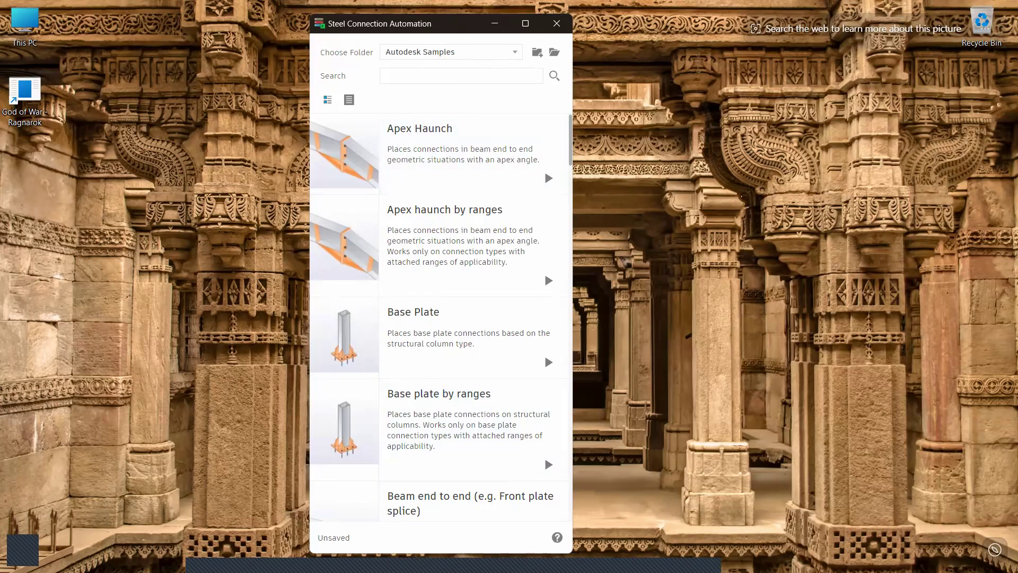
Review the Autodesk Samples base plate and beam connections, close Steel Connection Automation, and return to Revit
mouse_move(736, 557)
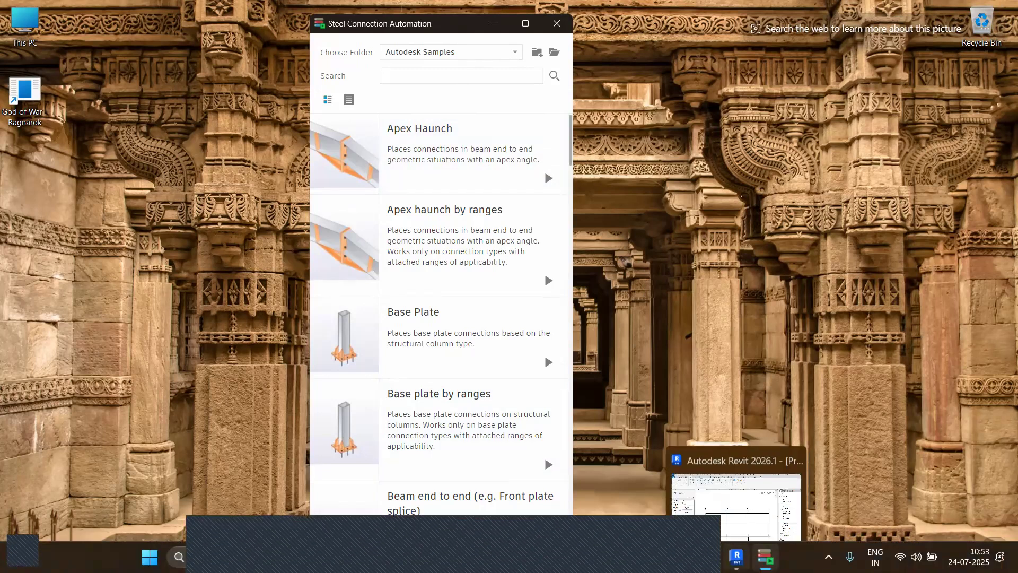
click(689, 491)
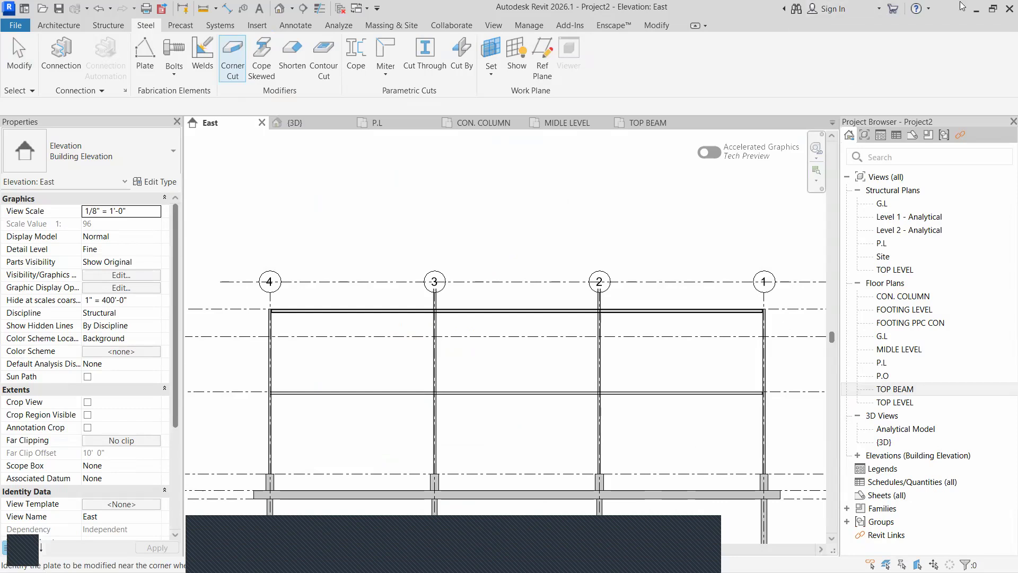
click(976, 8)
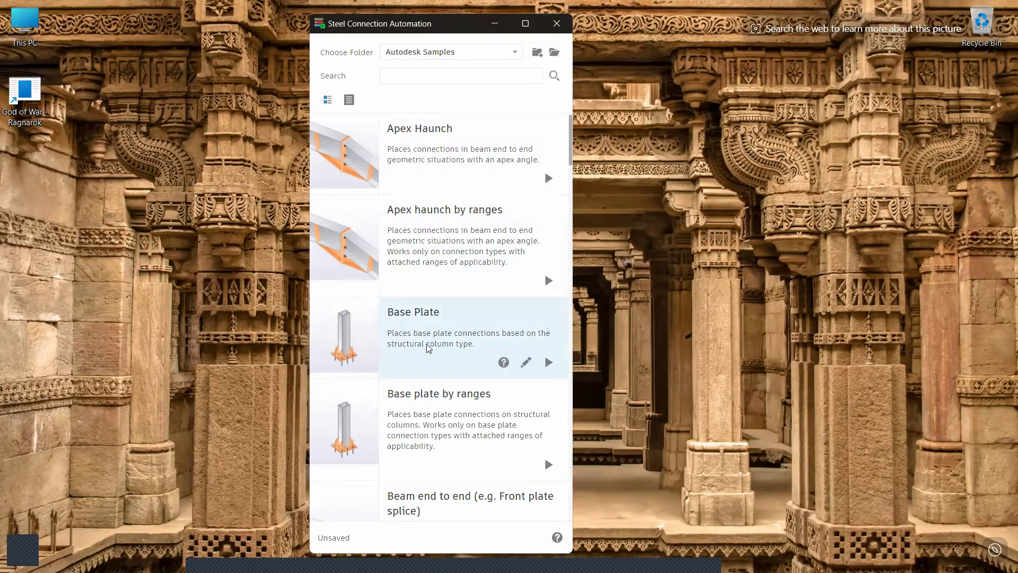
scroll(414, 333, down, 3)
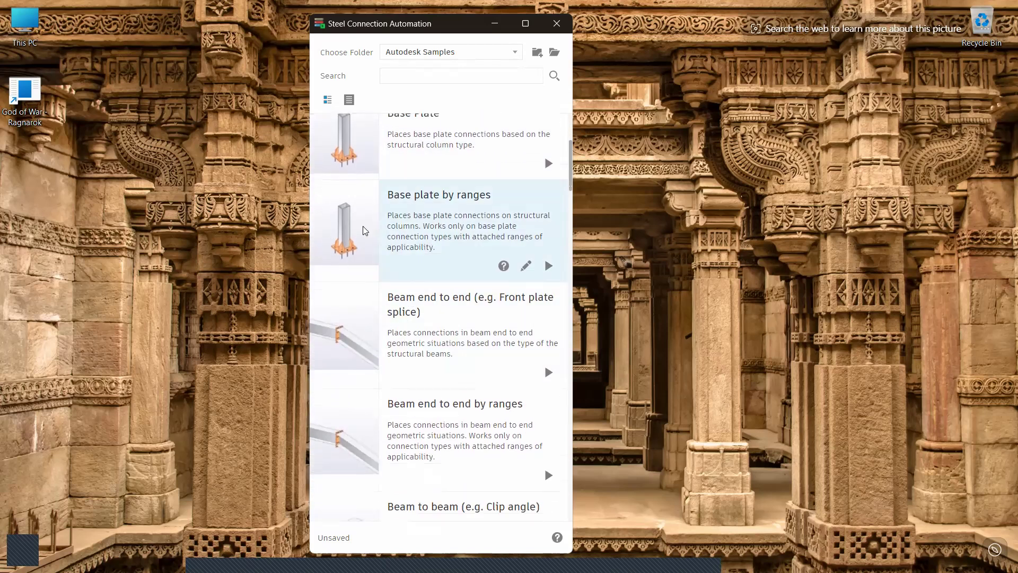
scroll(398, 268, down, 3)
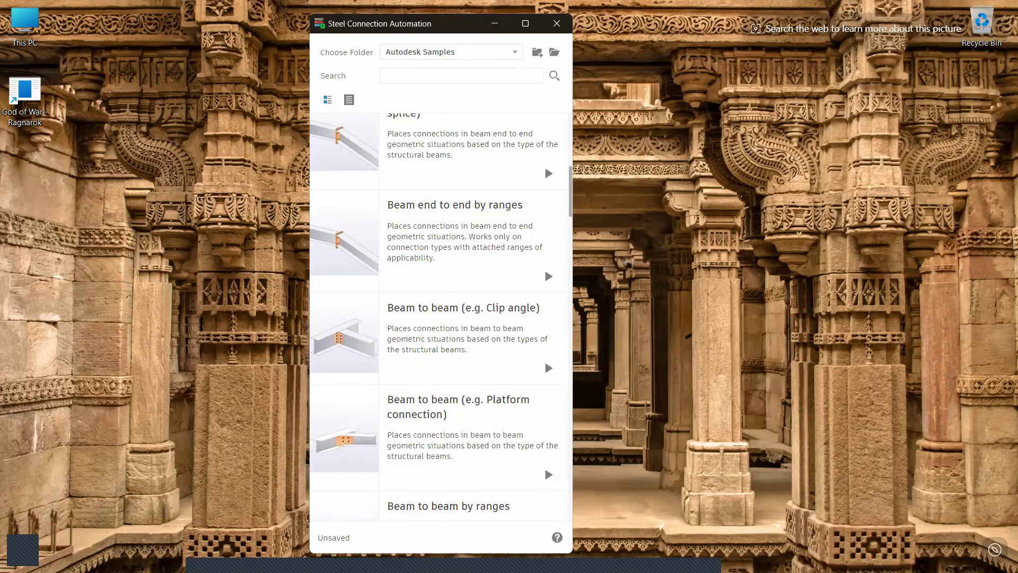
click(829, 556)
click(829, 557)
click(556, 24)
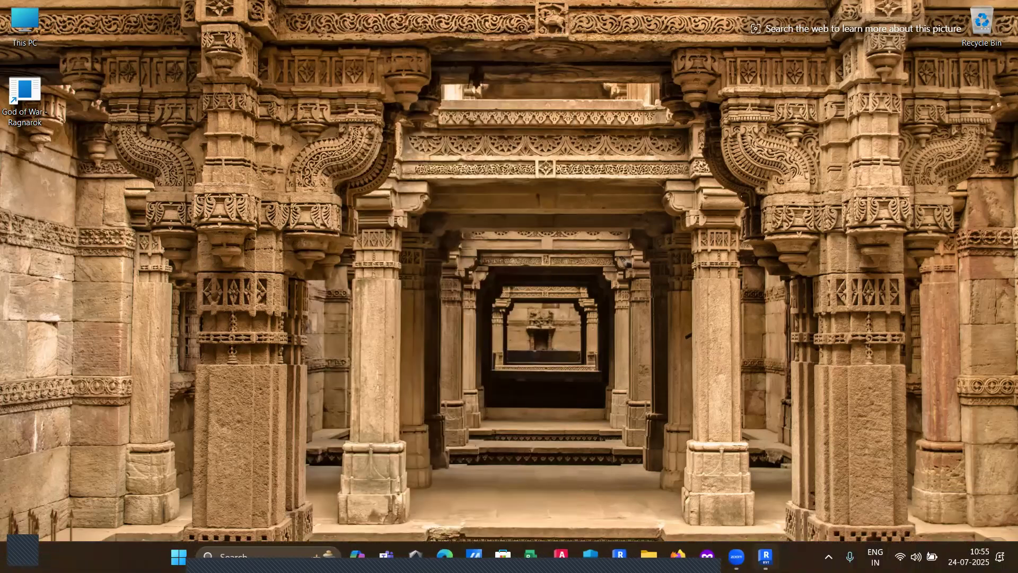
click(765, 555)
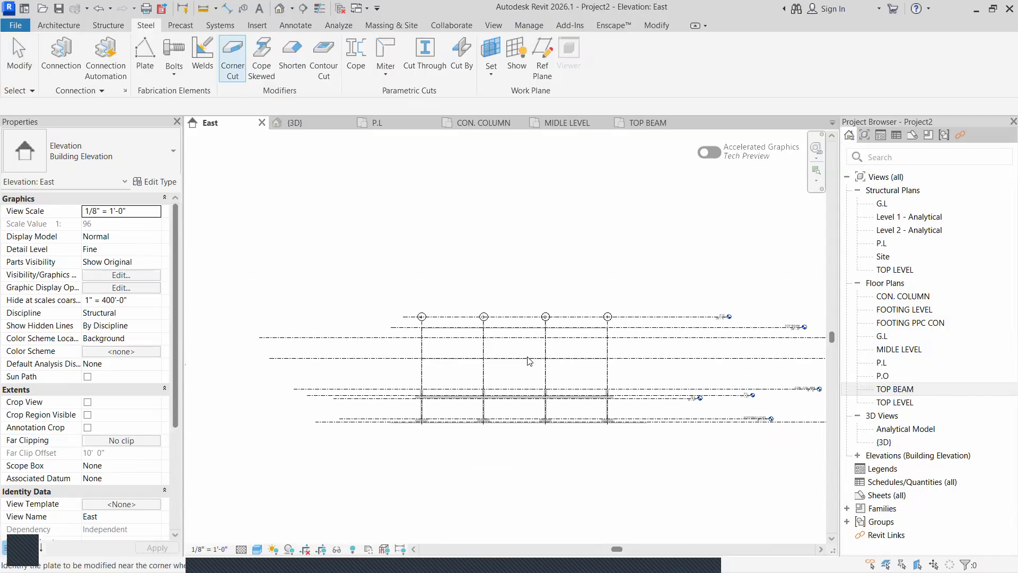
Review the Bolts, Cope, Miter and Cut Through steel tools and their descriptions
scroll(565, 356, up, 1)
scroll(574, 332, up, 2)
scroll(477, 323, up, 2)
scroll(334, 261, up, 1)
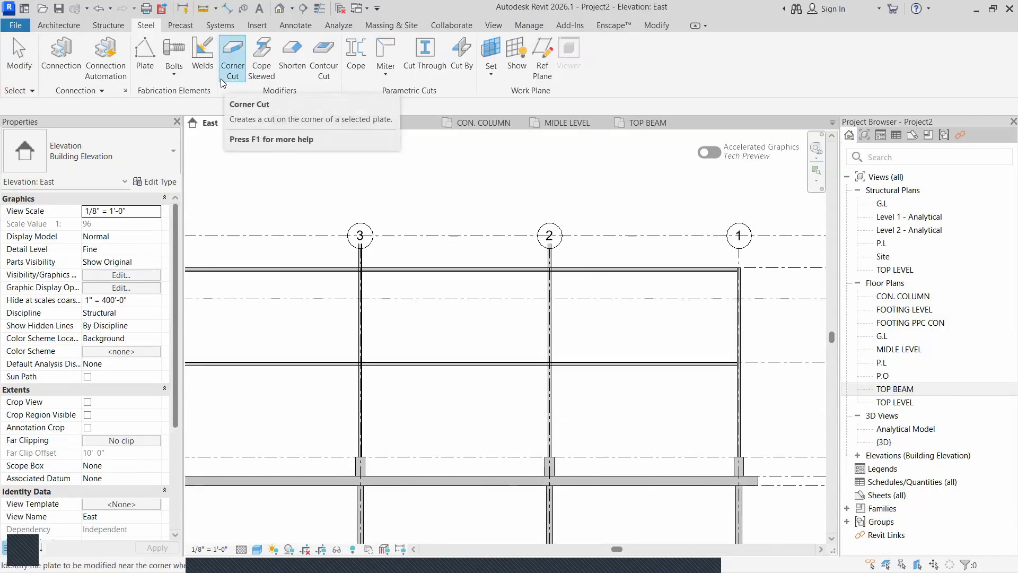
click(173, 76)
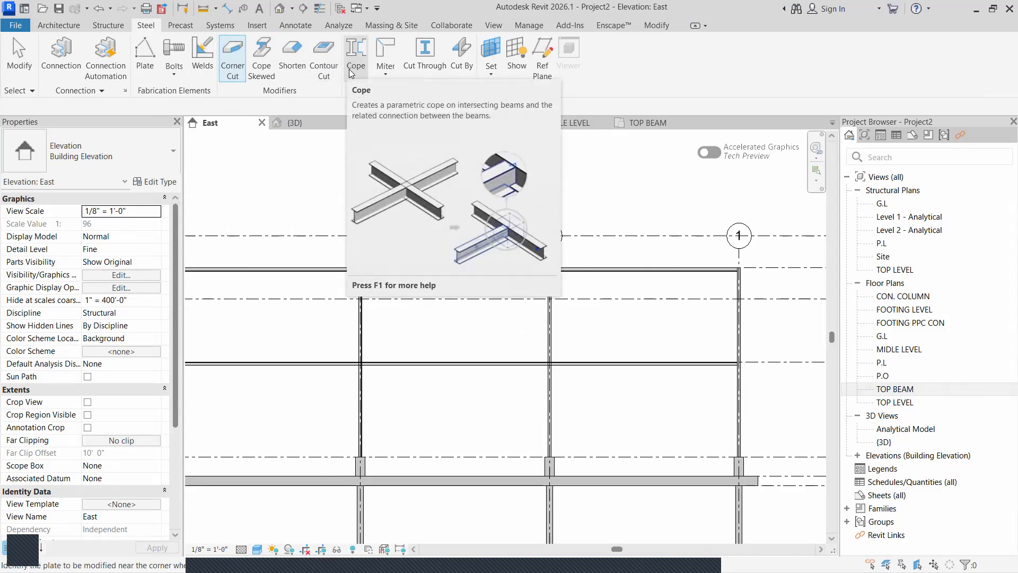
click(385, 71)
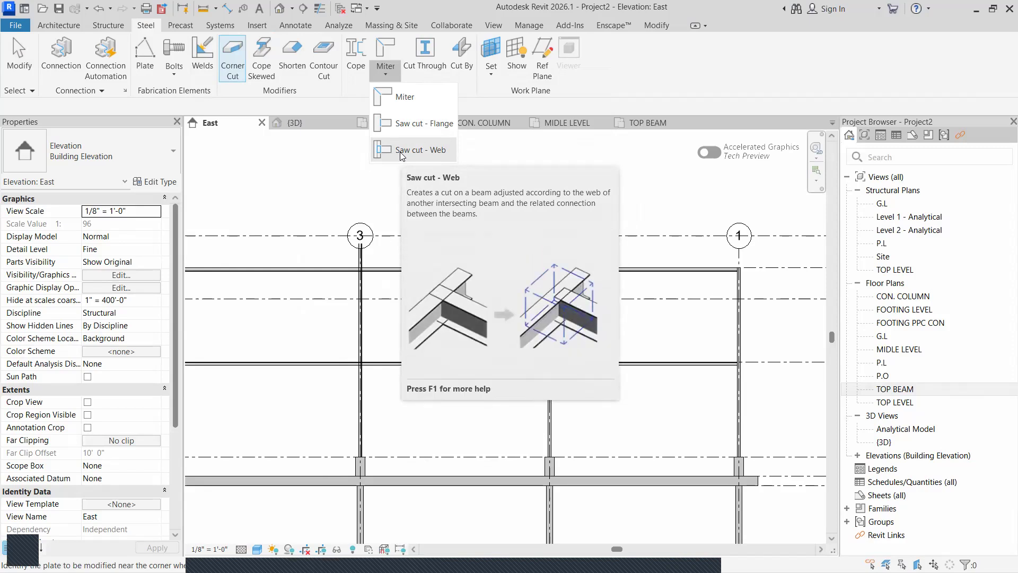
click(427, 61)
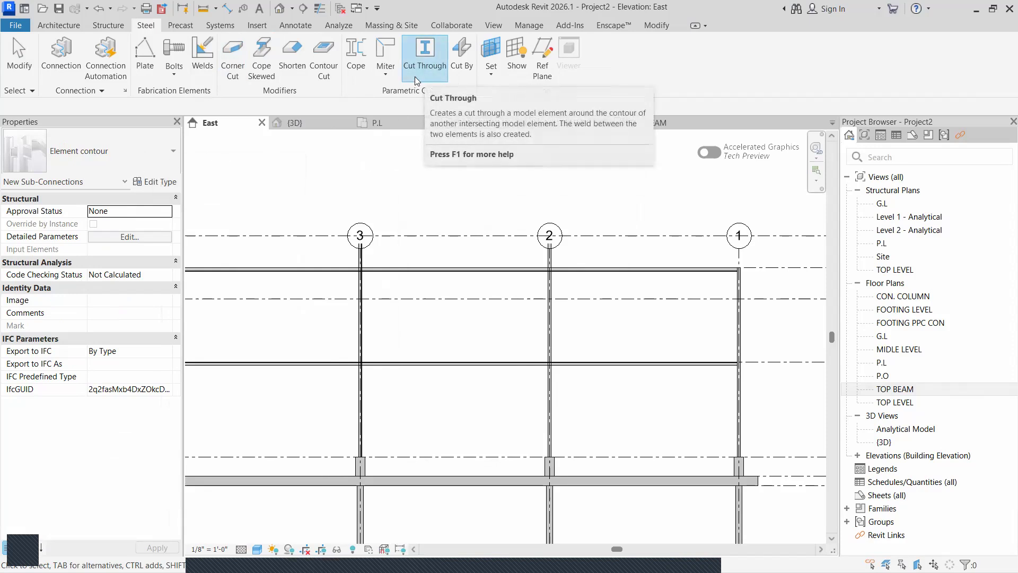
key(Escape)
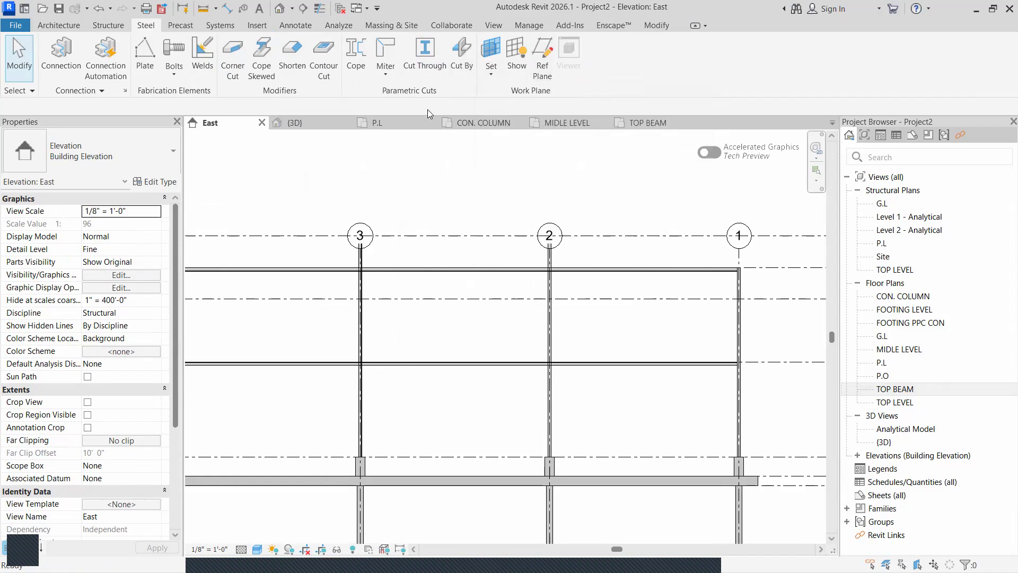
Try Change Reference on the top beam in the East elevation to examine its end joins
click(413, 271)
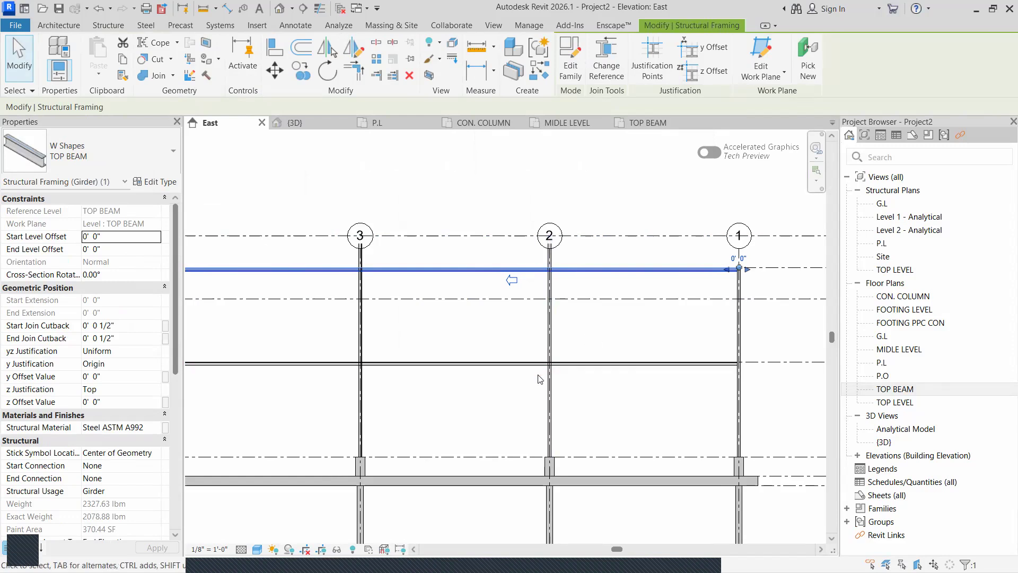
scroll(456, 322, down, 2)
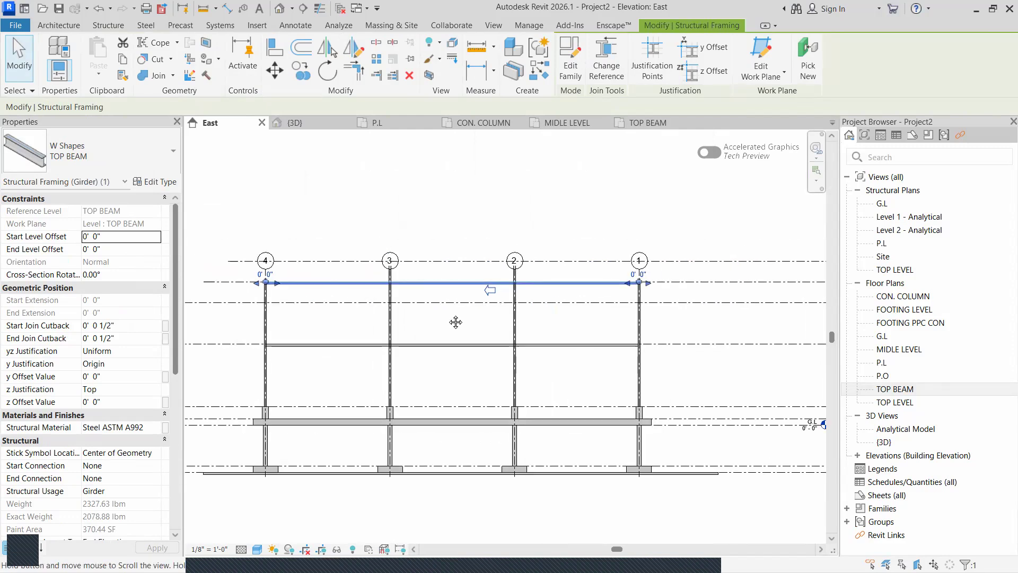
scroll(265, 281, up, 3)
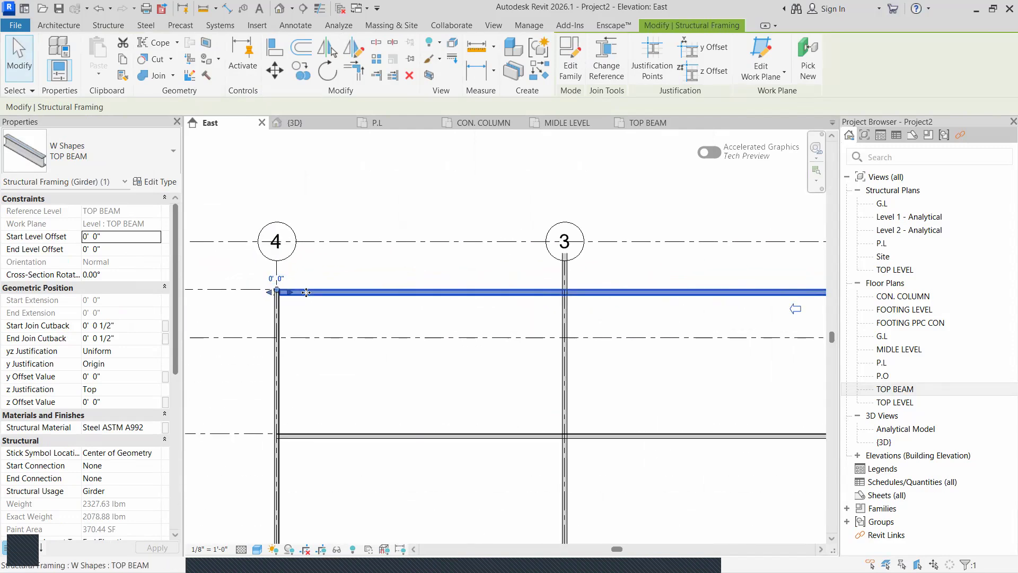
scroll(305, 293, down, 1)
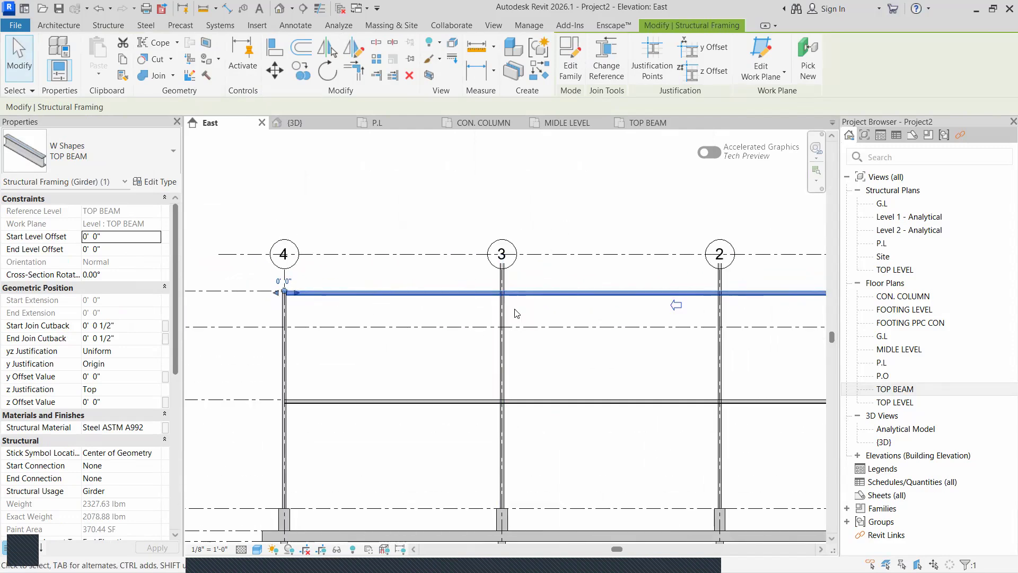
scroll(528, 313, down, 1)
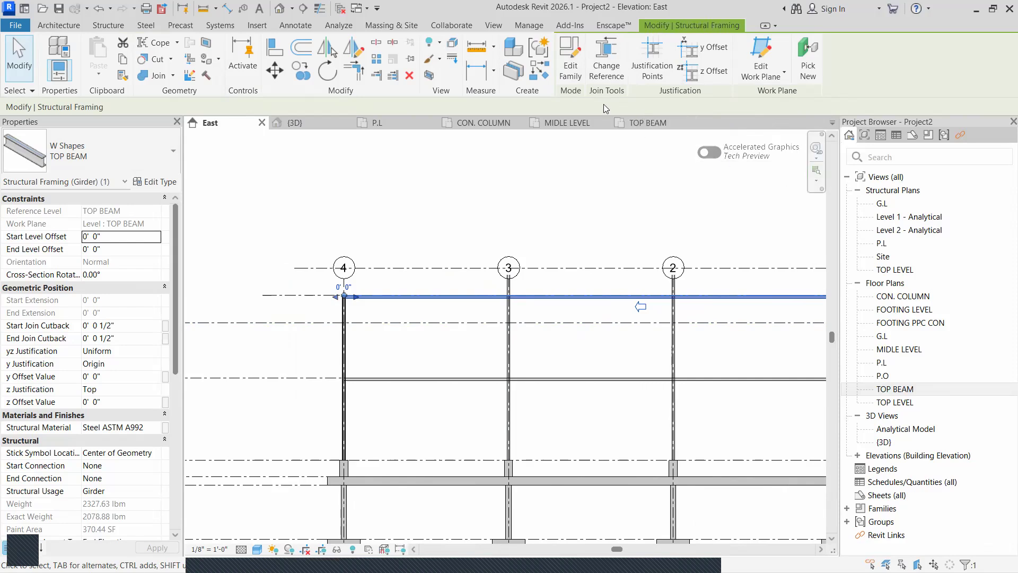
click(601, 78)
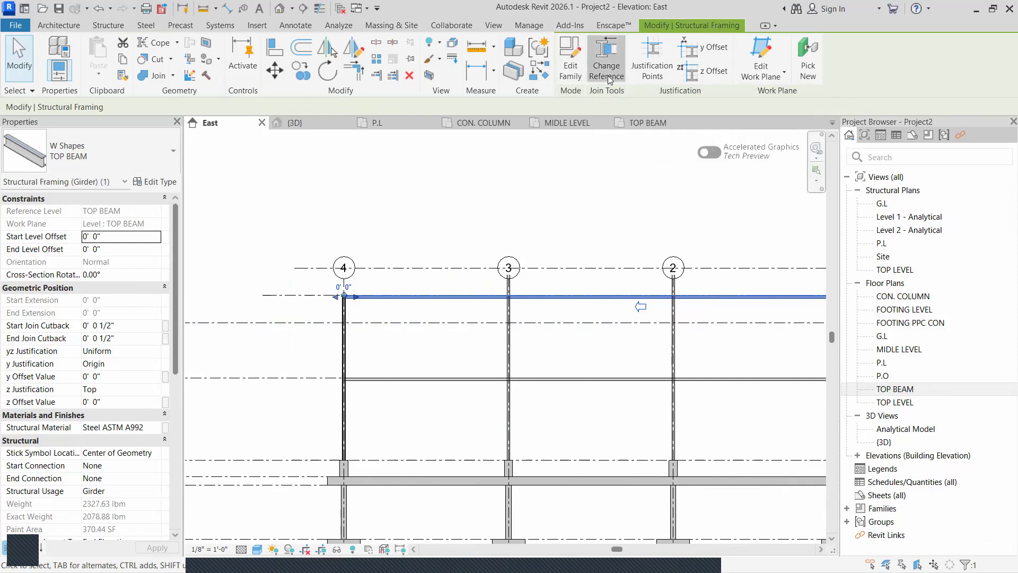
scroll(513, 298, down, 2)
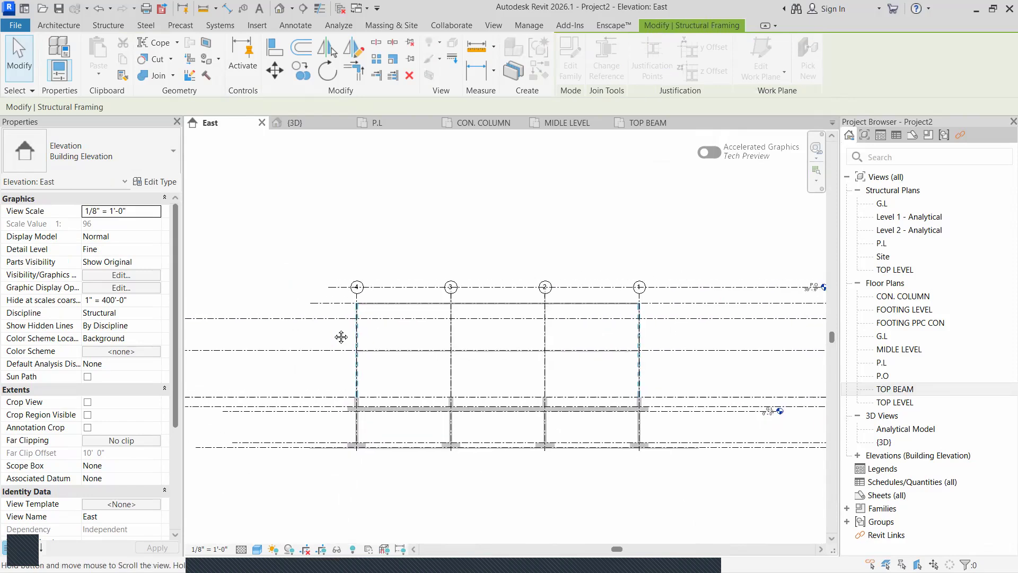
scroll(493, 350, up, 2)
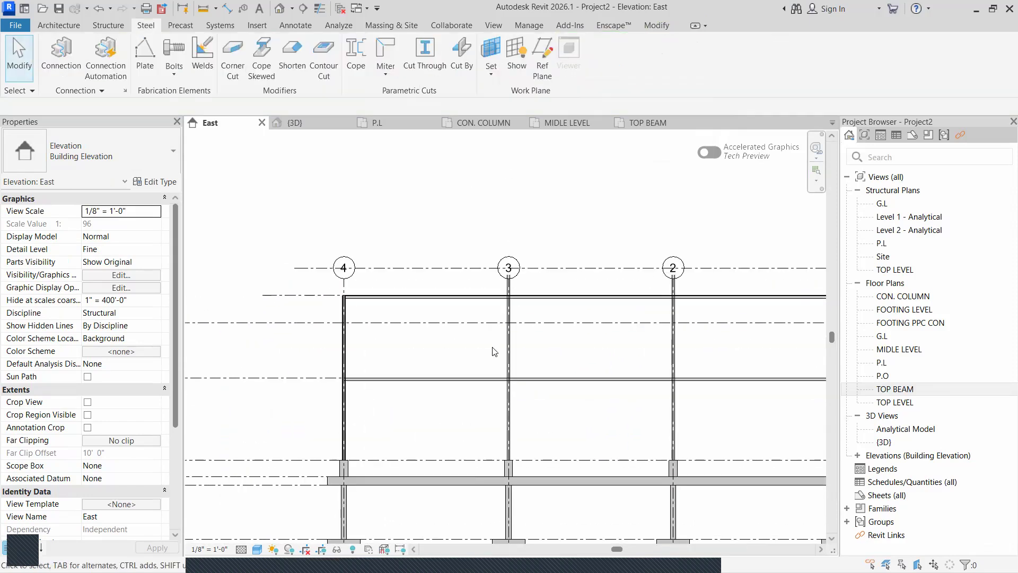
Shorten the top beam from grid 1 back to grid 3, giving a 60' start join cutback, and open the {3D} view
click(480, 297)
scroll(529, 322, down, 2)
scroll(752, 298, up, 4)
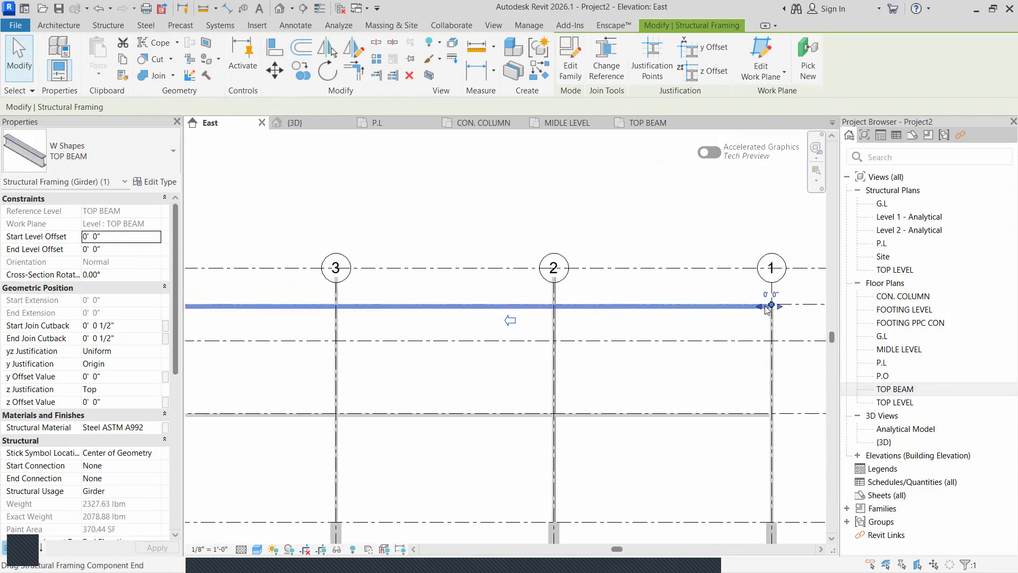
drag(761, 310, 334, 301)
drag(333, 304, 325, 314)
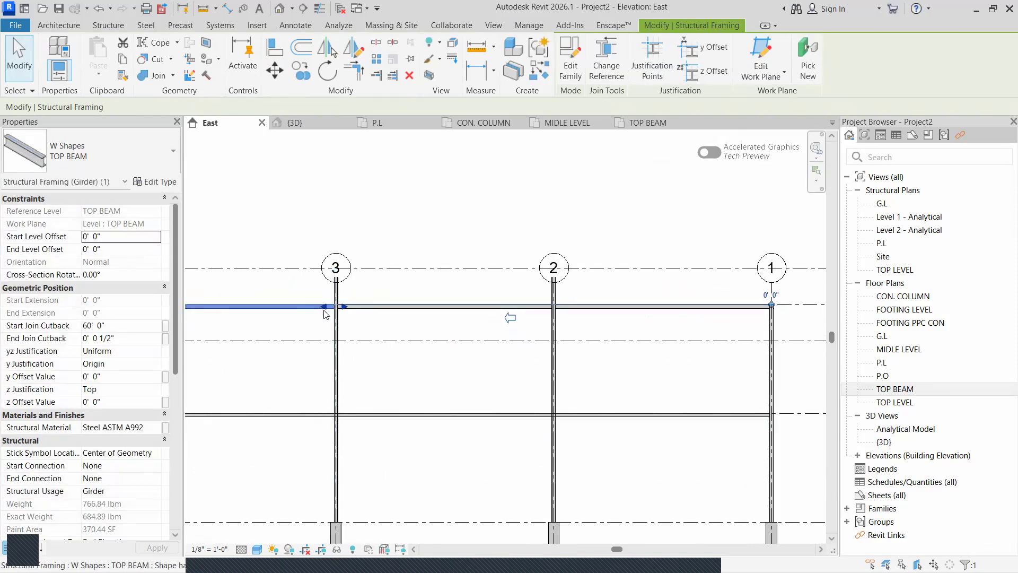
key(Escape)
click(296, 123)
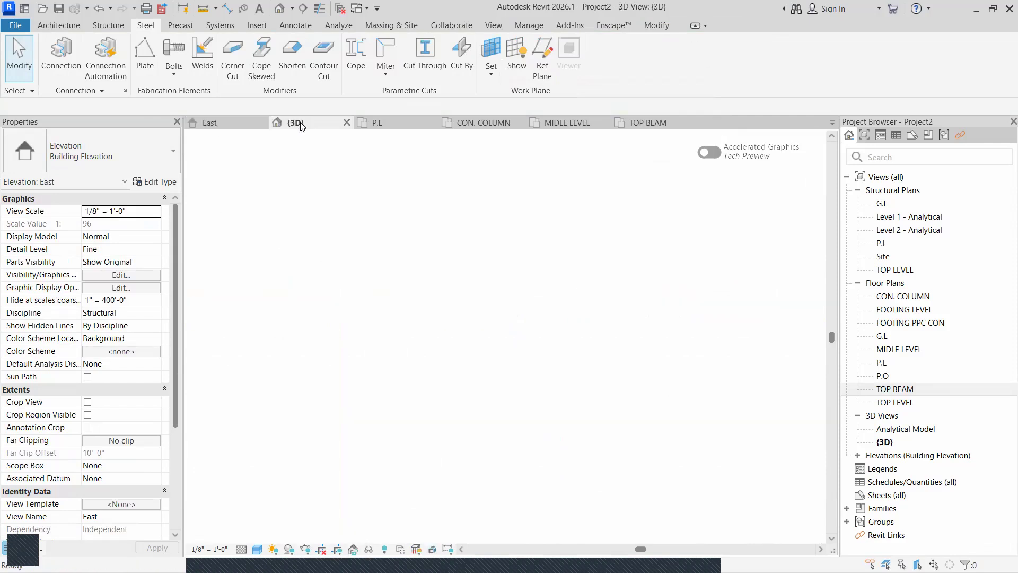
Delete the four connected TOP BEAM perimeter beams in the 3D view
scroll(520, 388, up, 5)
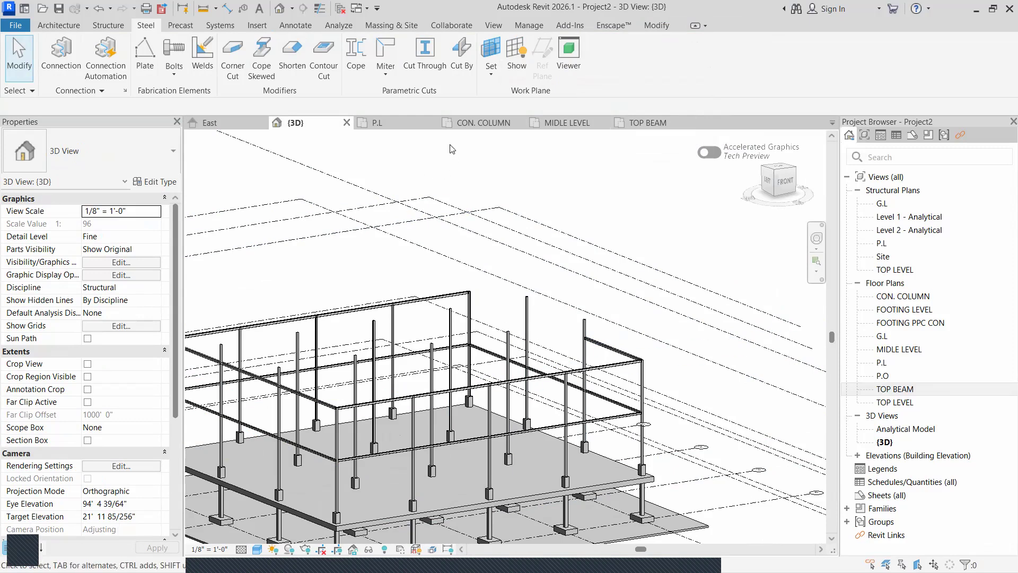
click(364, 306)
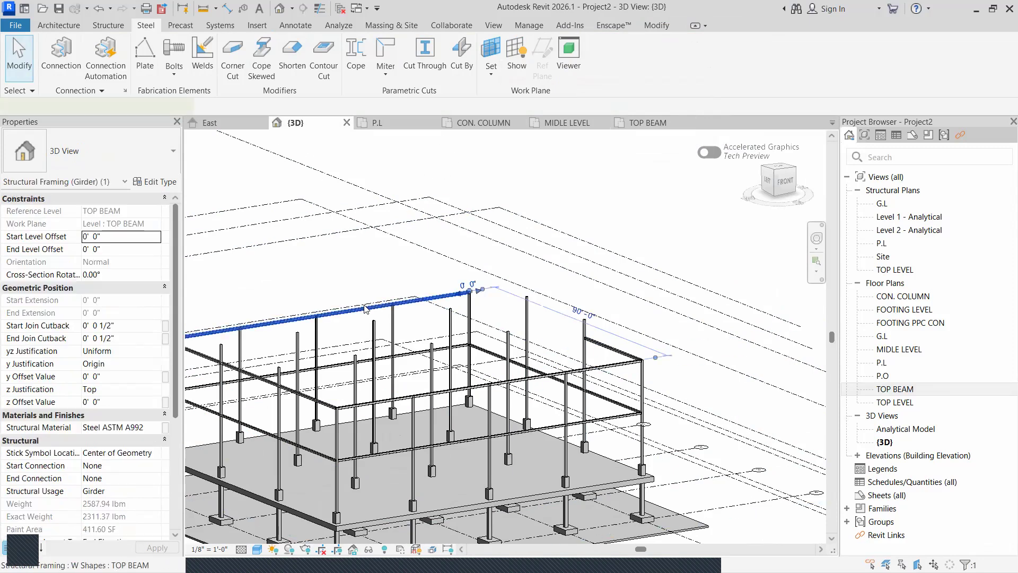
key(Tab)
click(364, 307)
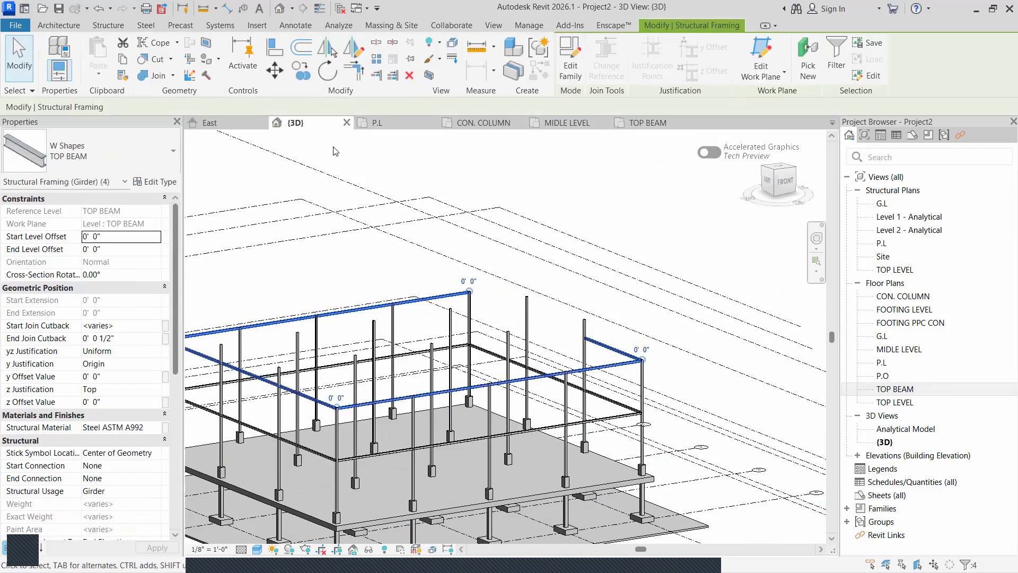
click(410, 76)
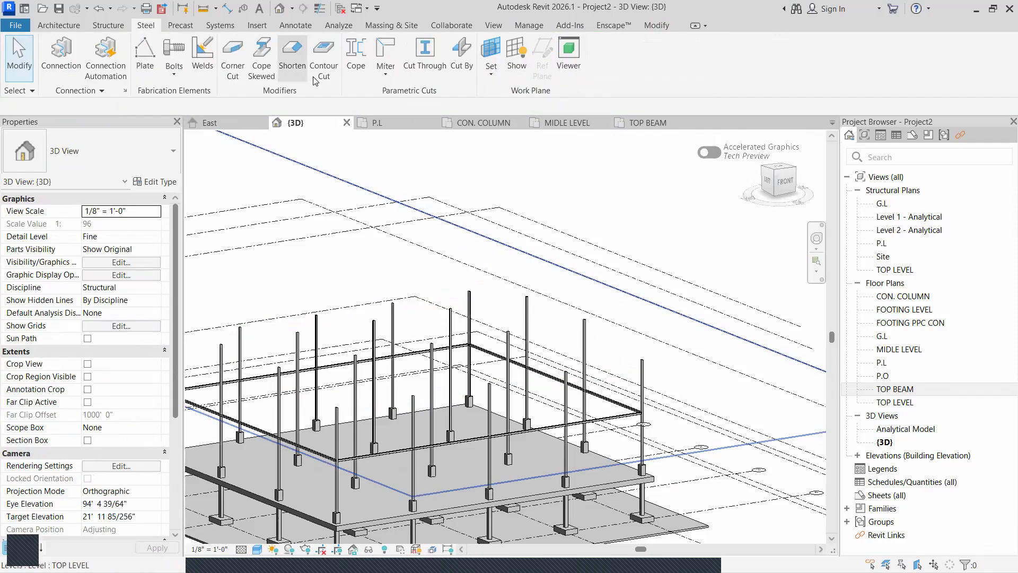
In the TOP BEAM floor plan, place a 25' TOP BEAM beam along grid 4 between the columns at grids A and B
click(639, 123)
scroll(451, 413, up, 3)
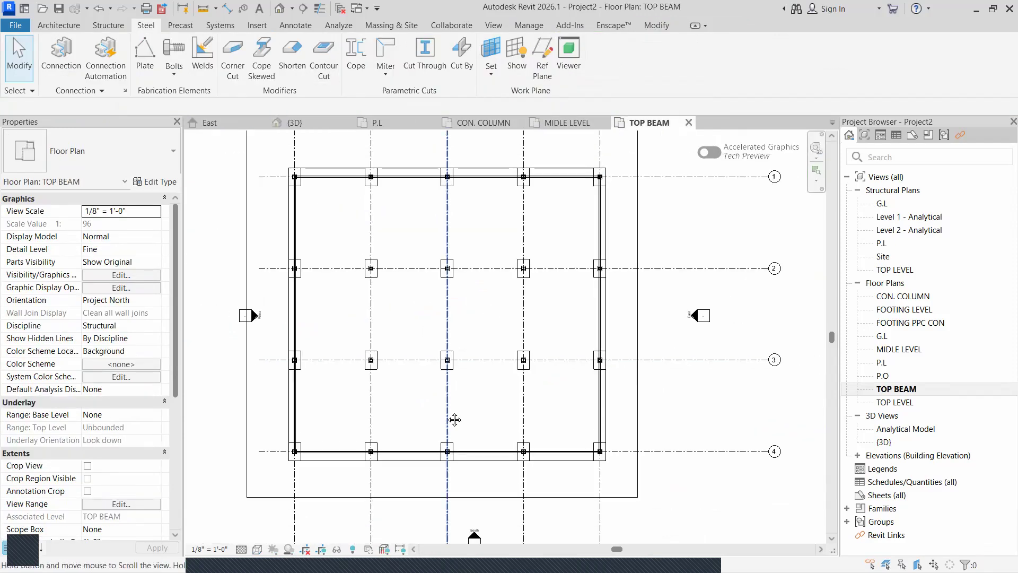
click(102, 25)
click(52, 53)
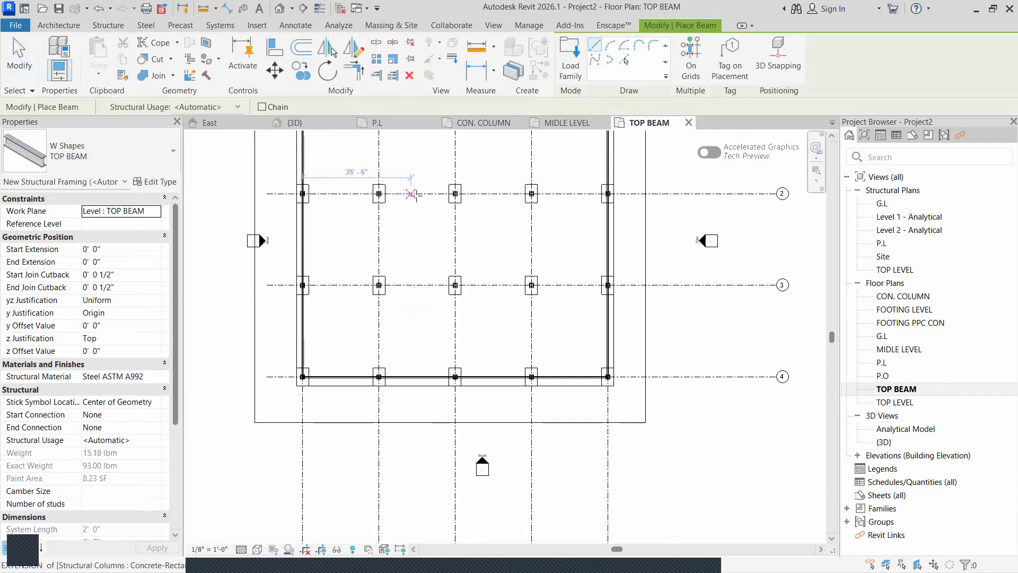
scroll(305, 374, up, 4)
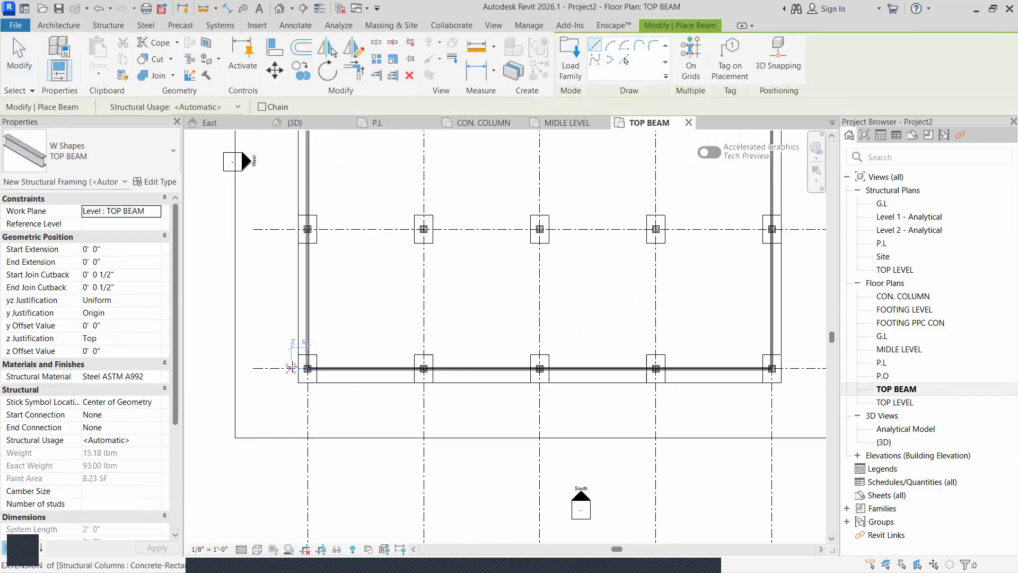
click(312, 369)
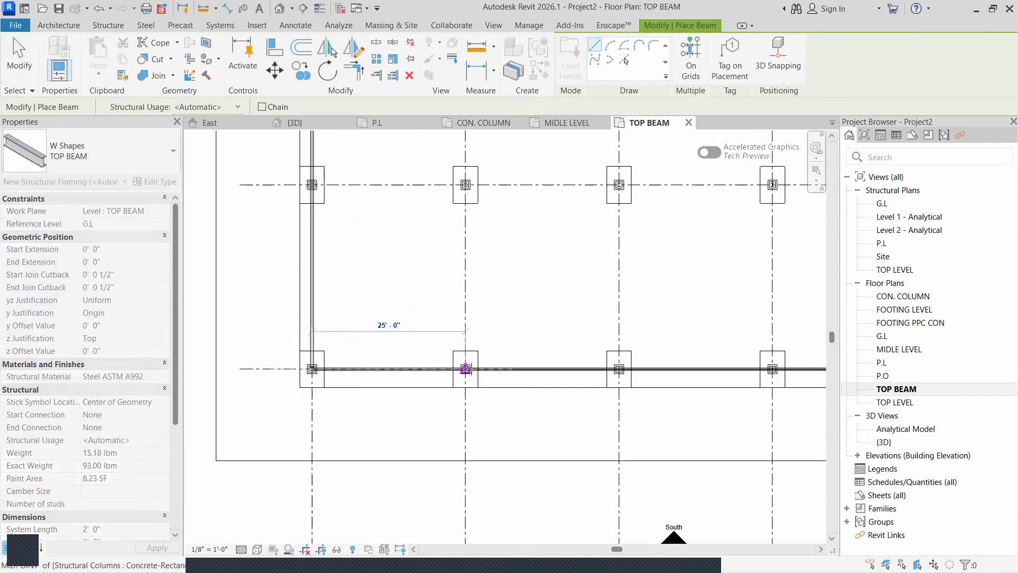
click(466, 369)
Place another TOP BEAM beam along grid 4 from the corner column at grid E to the column at grid D
middle_drag(449, 417, 302, 418)
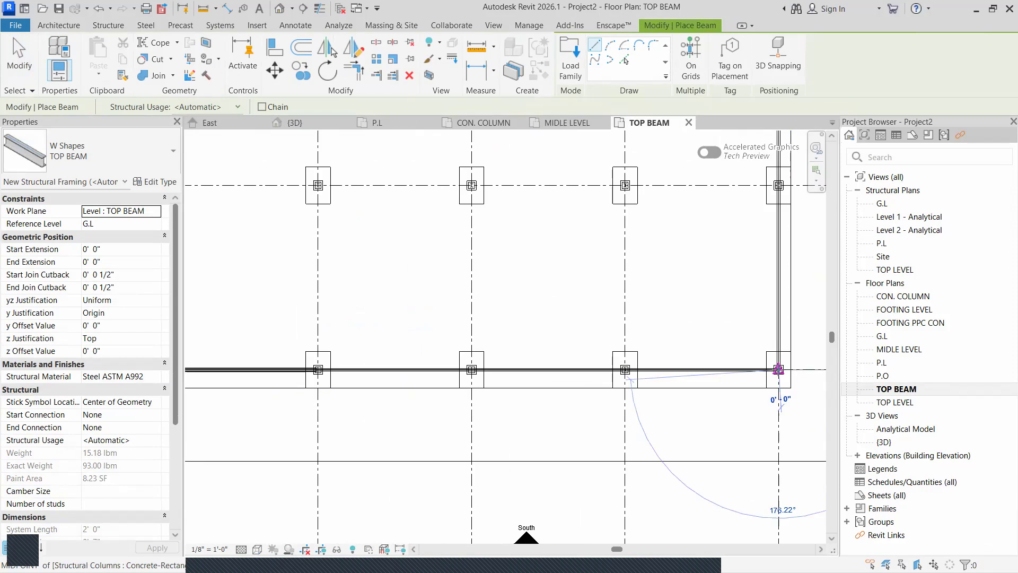
click(778, 369)
click(624, 369)
key(Escape)
key(Escape)
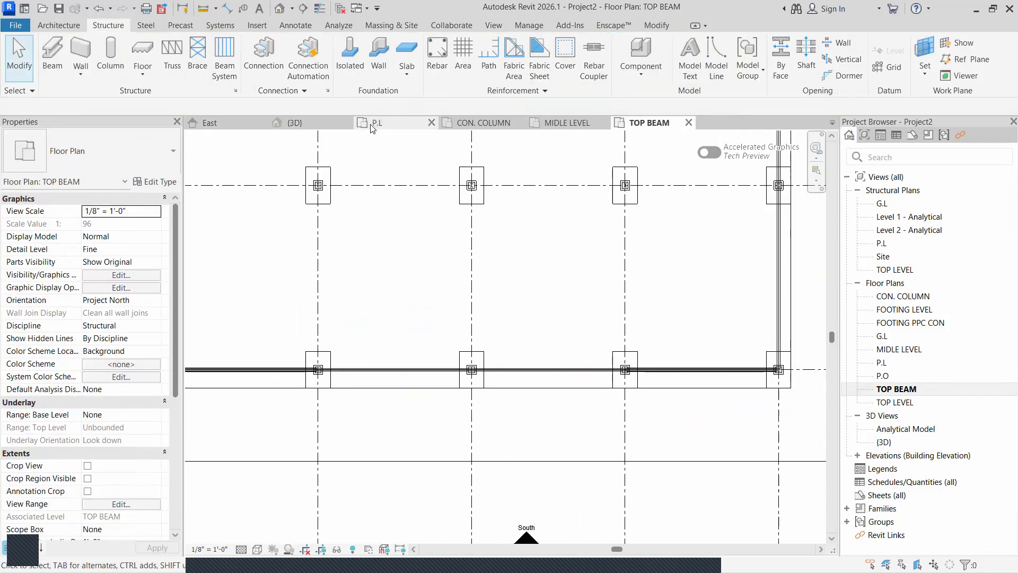
Check the two new grid 4 end-bay beams in the East elevation and in the 3D view from the front
click(209, 123)
scroll(375, 273, down, 5)
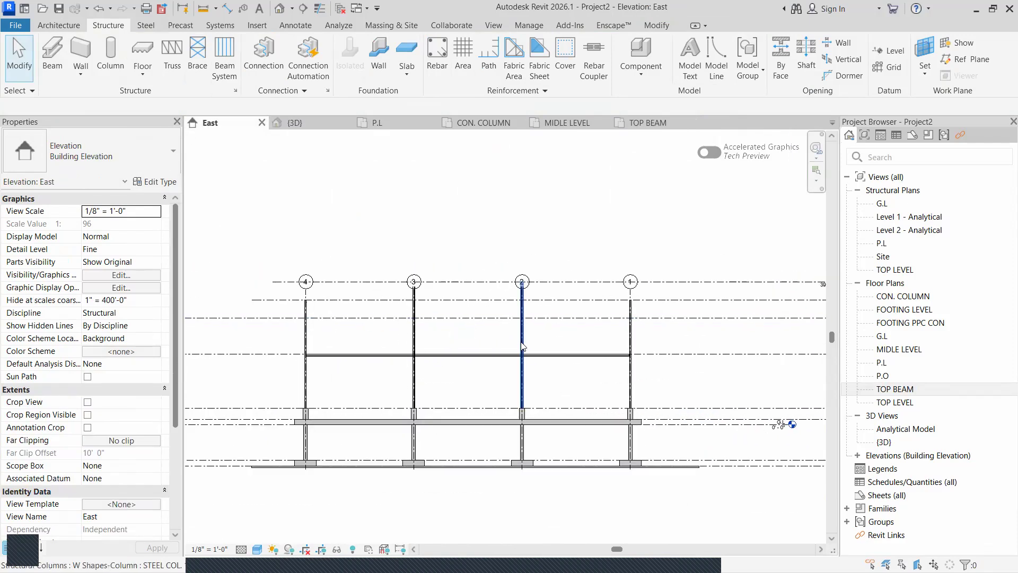
click(317, 126)
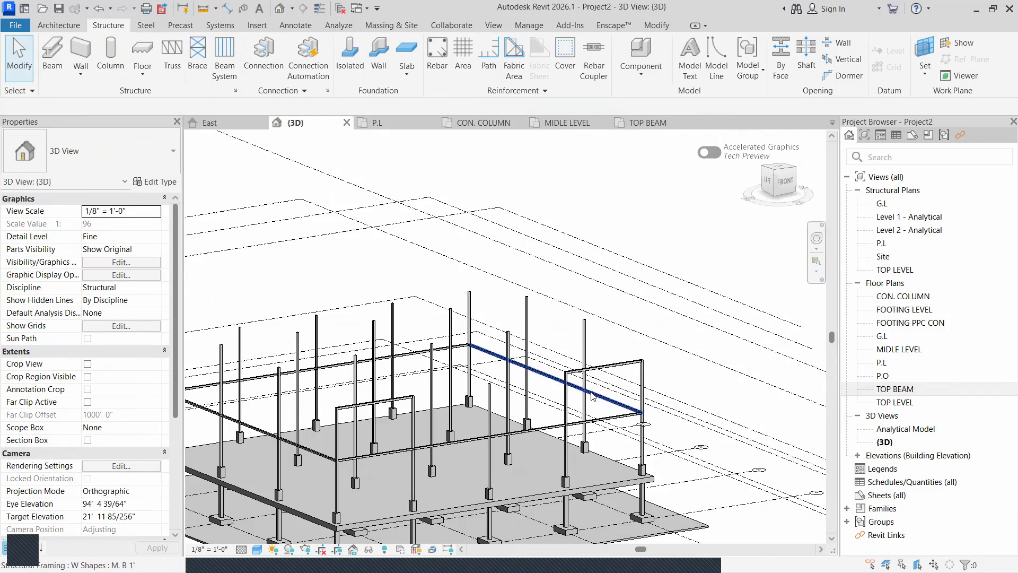
scroll(593, 395, down, 3)
shift+middle_drag(687, 390, 555, 379)
scroll(555, 379, down, 3)
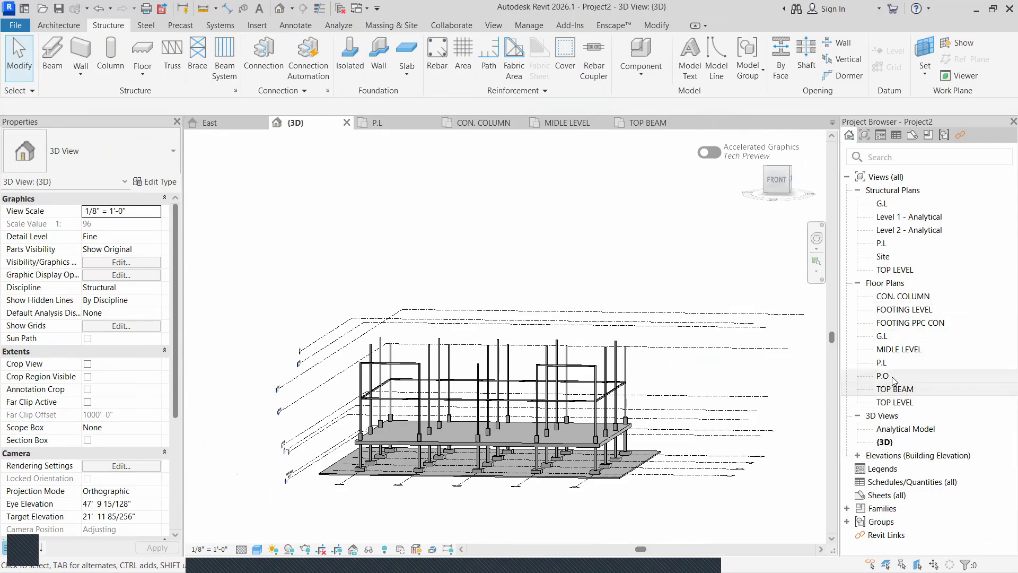
Open the North elevation and set its detail level to Fine and its visual style to Shaded
click(857, 454)
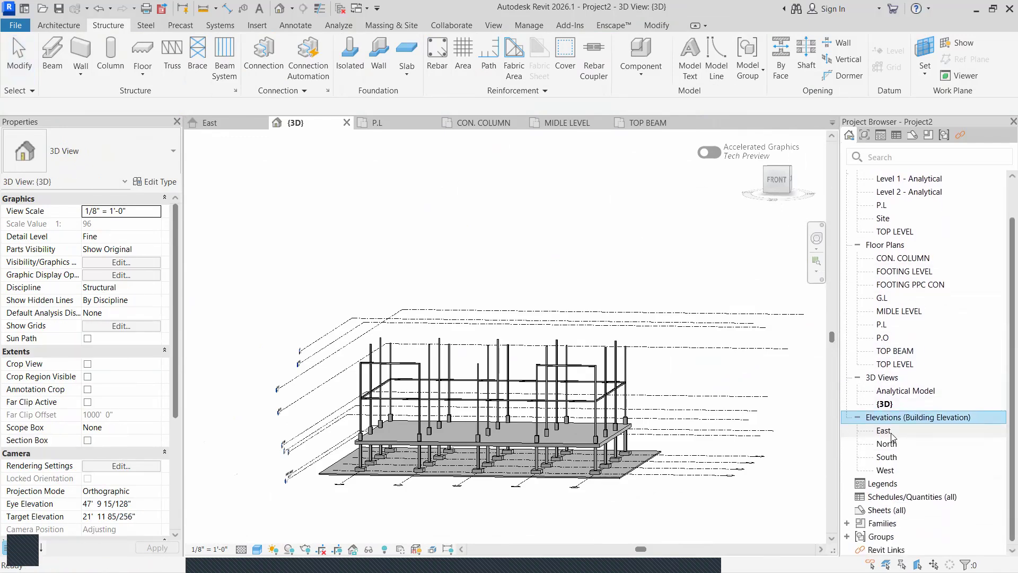
double_click(887, 443)
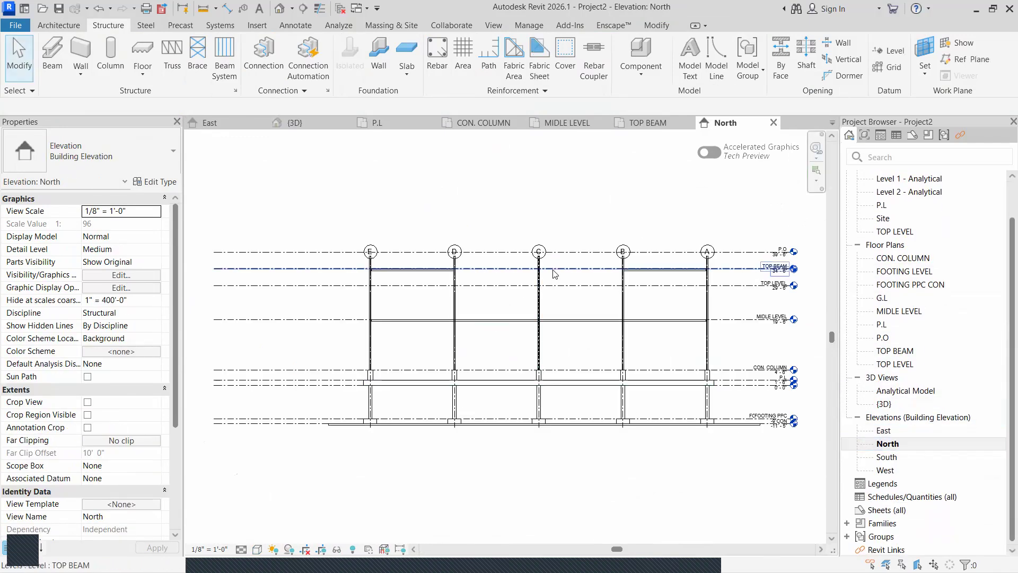
middle_drag(555, 273, 452, 295)
click(240, 549)
click(256, 535)
click(256, 549)
click(276, 493)
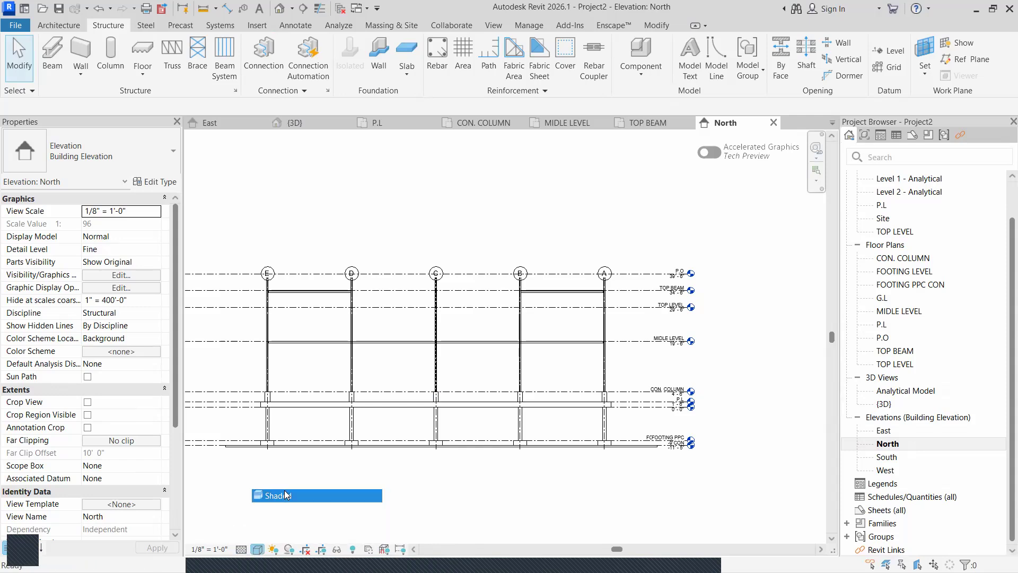
Set the level offset at the grid D end of the top beam between grids E and D to 5'
scroll(361, 295, up, 4)
click(371, 281)
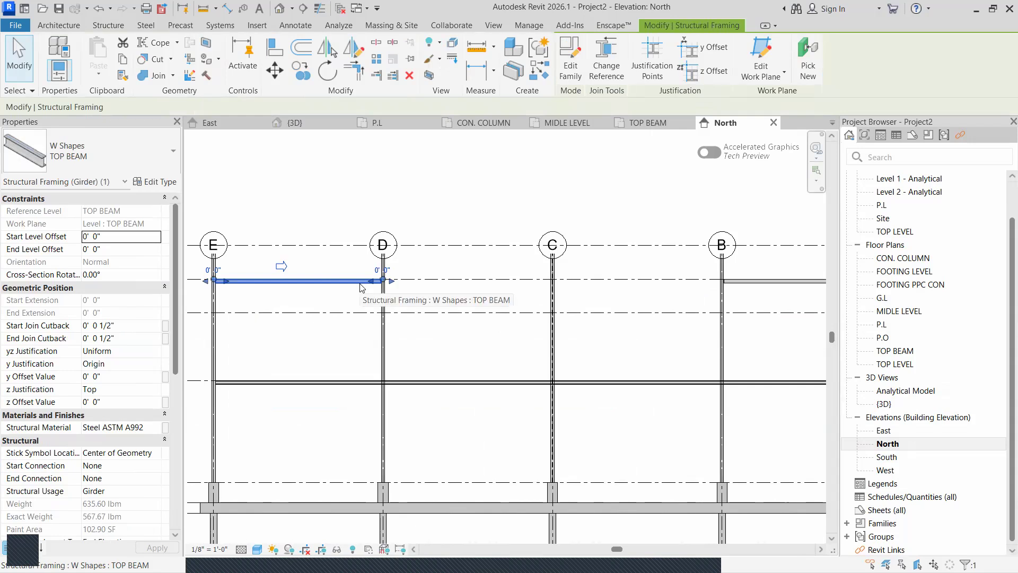
scroll(382, 280, up, 2)
click(380, 269)
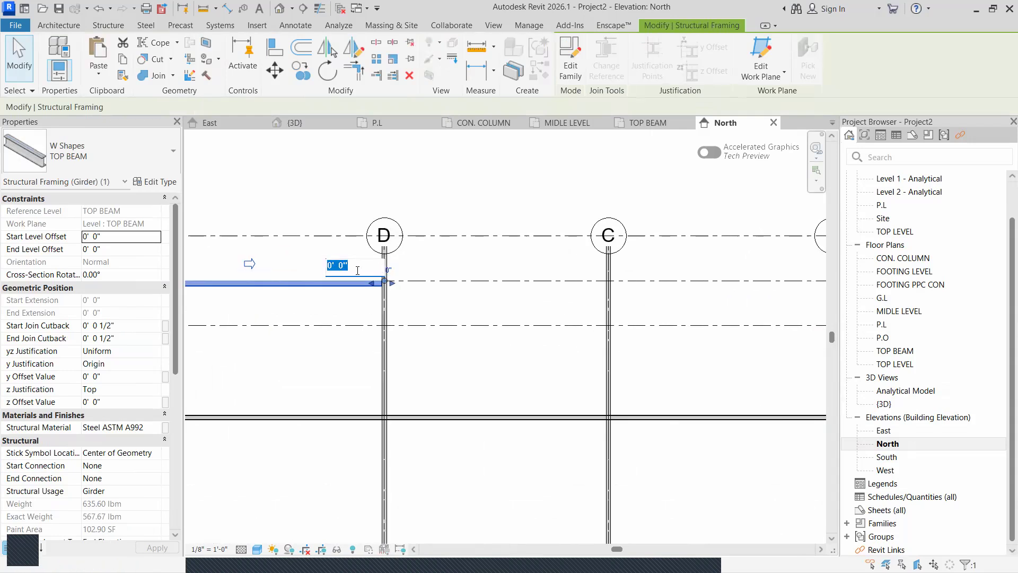
key(Return)
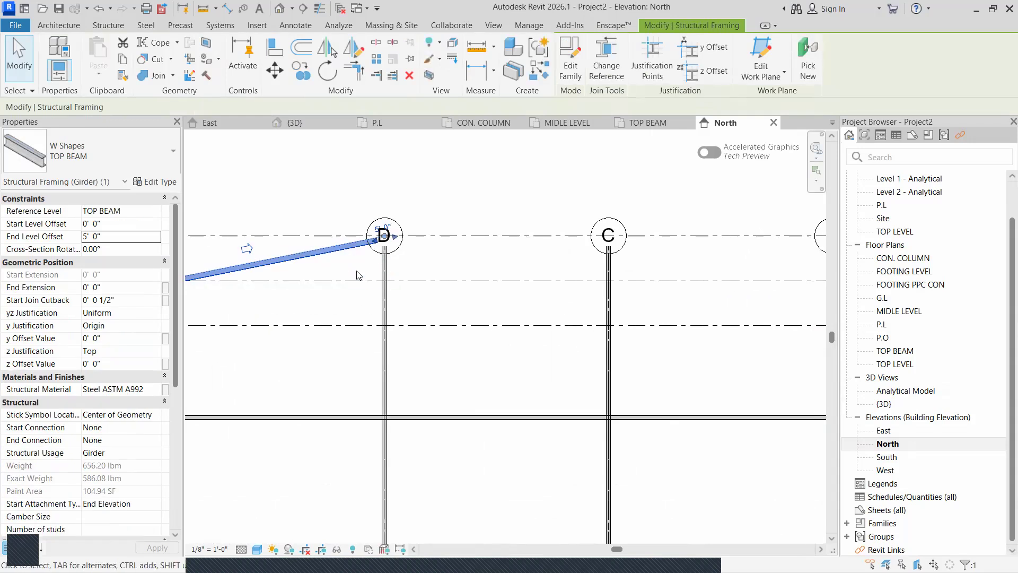
key(Escape)
scroll(329, 258, down, 4)
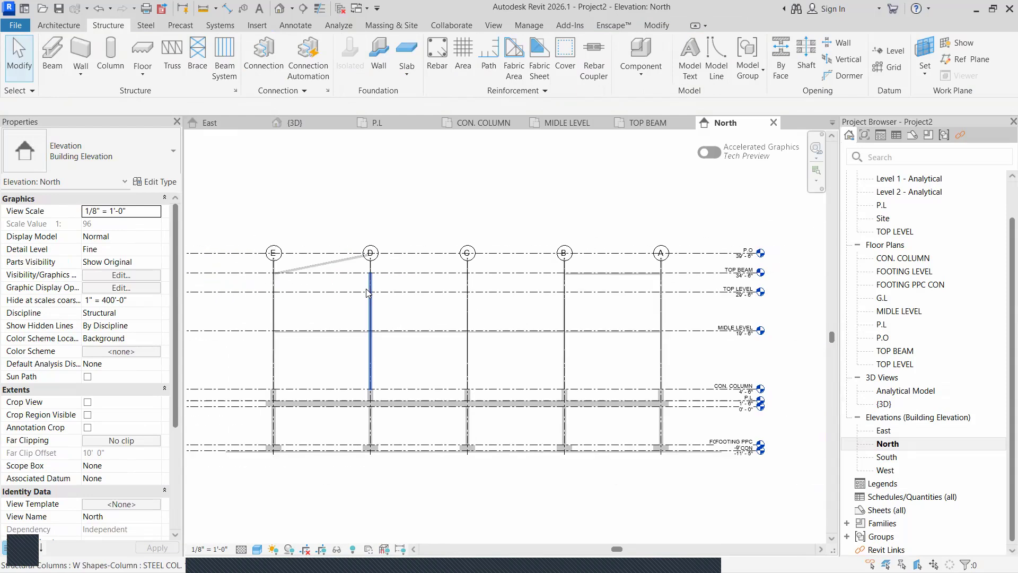
Set the level offset at the grid B end of the top beam between grids A and B to 5'
click(637, 272)
click(571, 262)
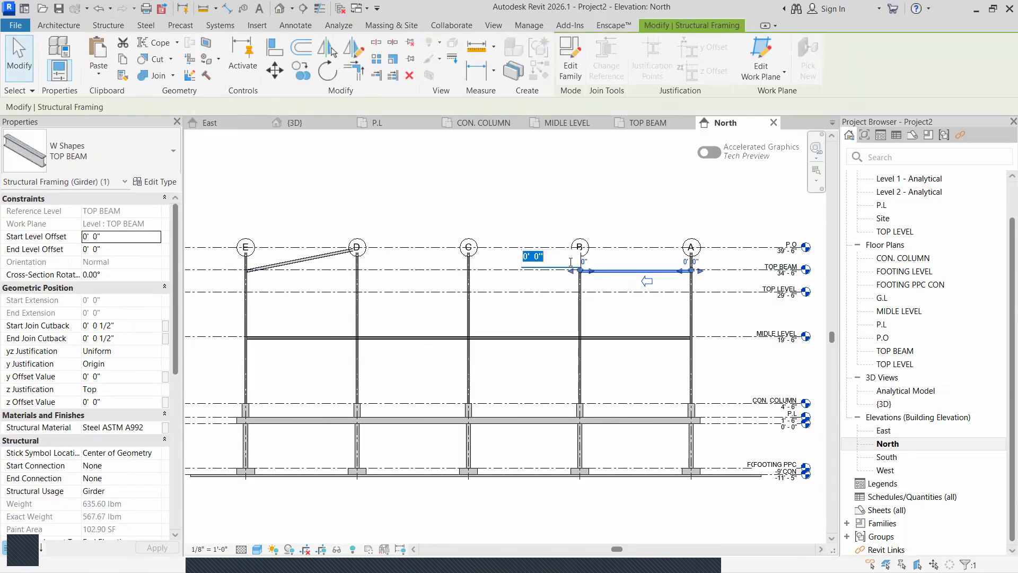
text(5)
key(Return)
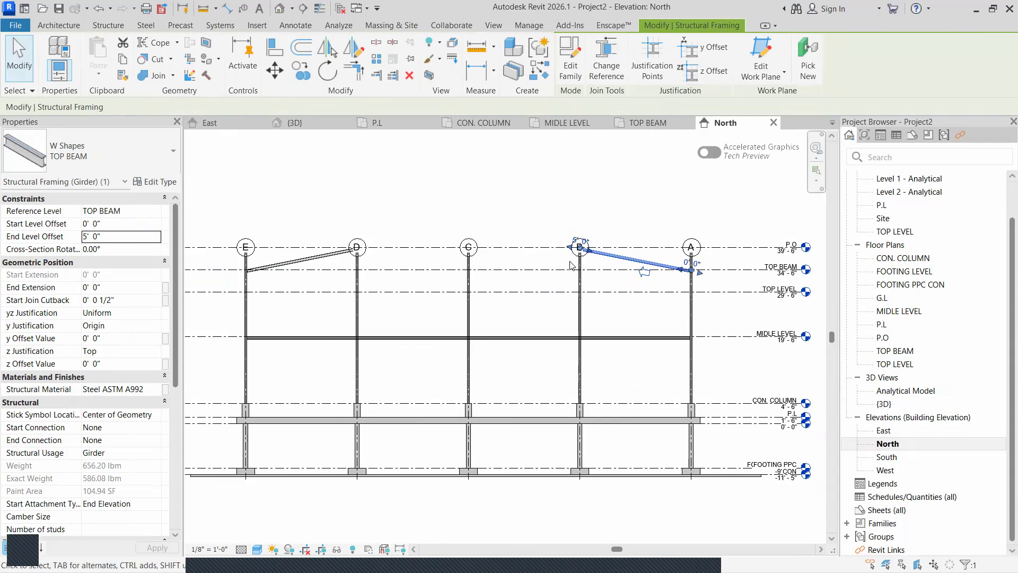
key(Escape)
Examine the meeting of the sloped beam and column at grid D, and the top constraint of the steel column there
scroll(353, 243, up, 8)
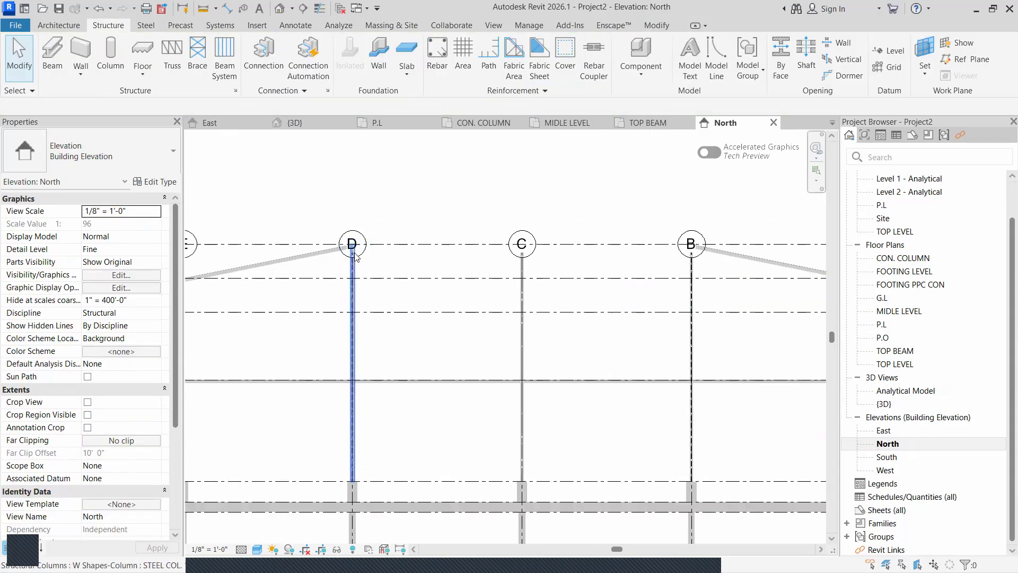
click(342, 241)
key(Escape)
click(344, 249)
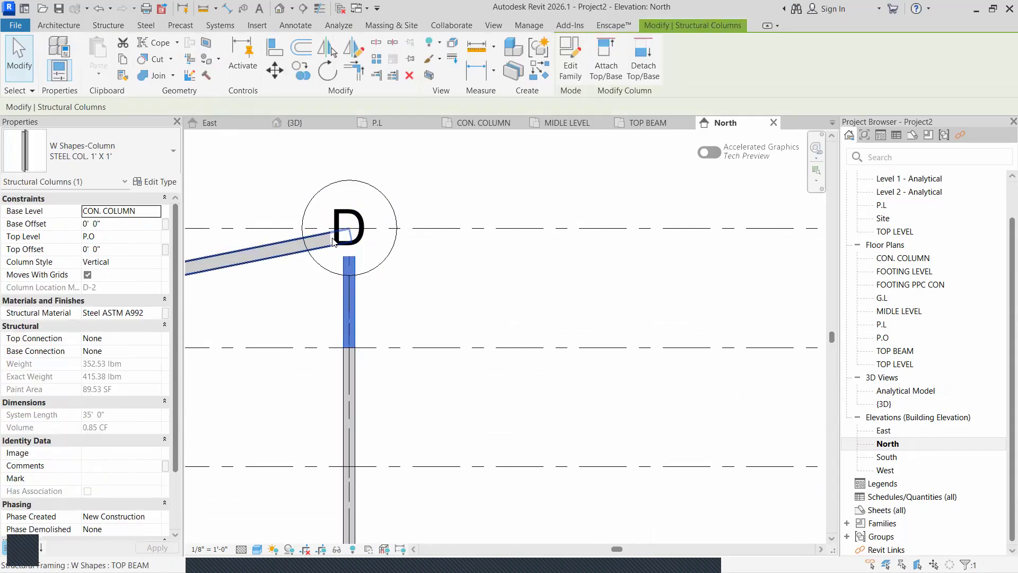
scroll(318, 289, down, 5)
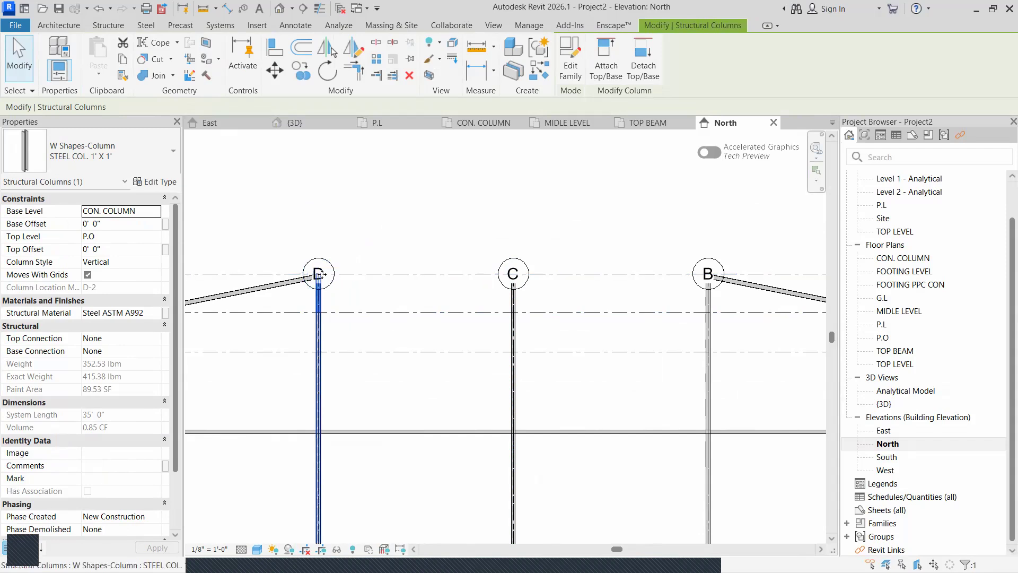
In the TOP BEAM floor plan, place a beam along grid 4 from the column at grid B to the column at grid D
click(643, 124)
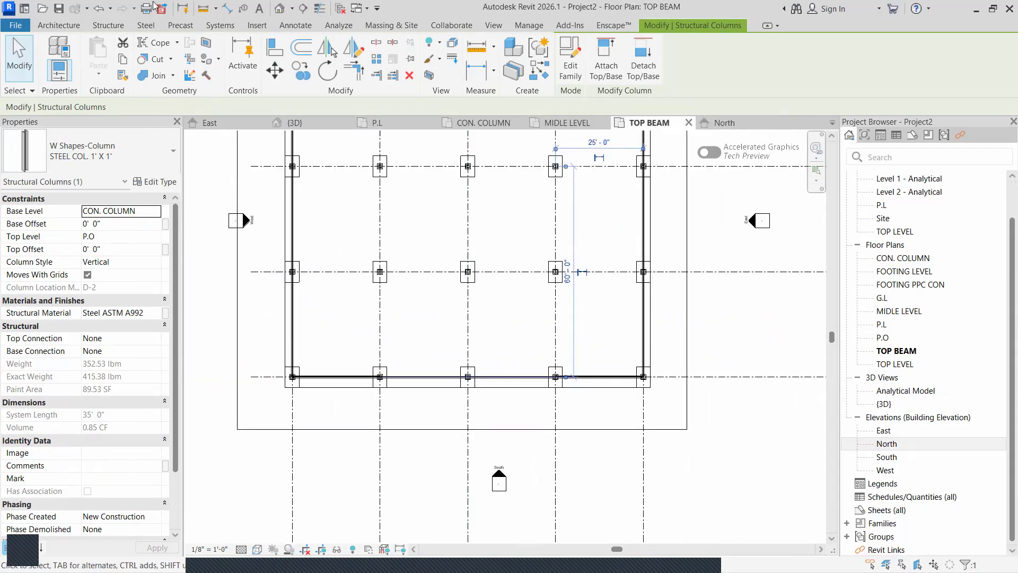
click(99, 27)
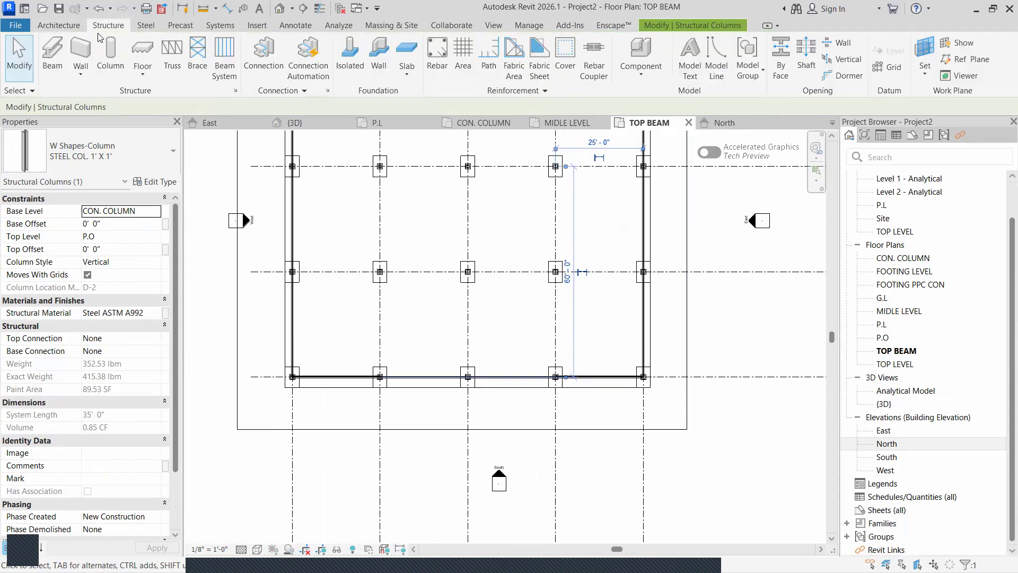
click(63, 73)
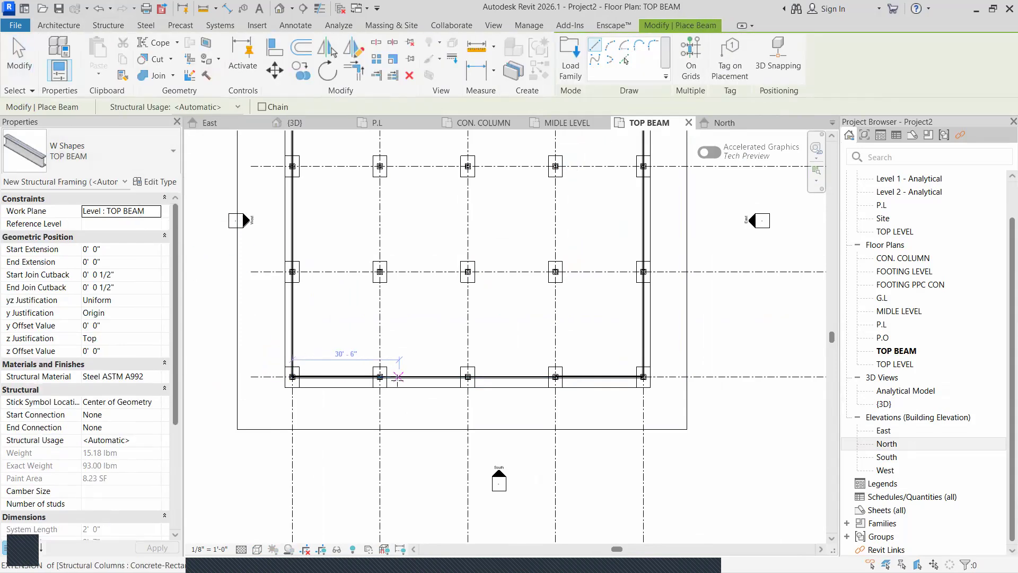
click(380, 376)
click(556, 376)
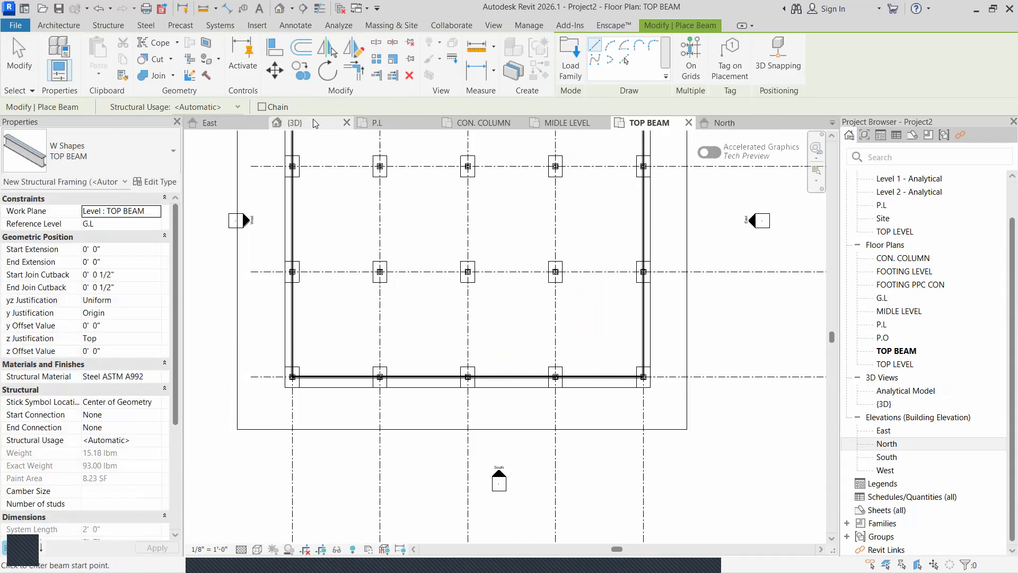
In the 3D view, set the top level of the two grid 4 steel columns at grids B and D to P.O
click(295, 123)
shift+middle_drag(694, 424, 708, 385)
scroll(531, 329, up, 2)
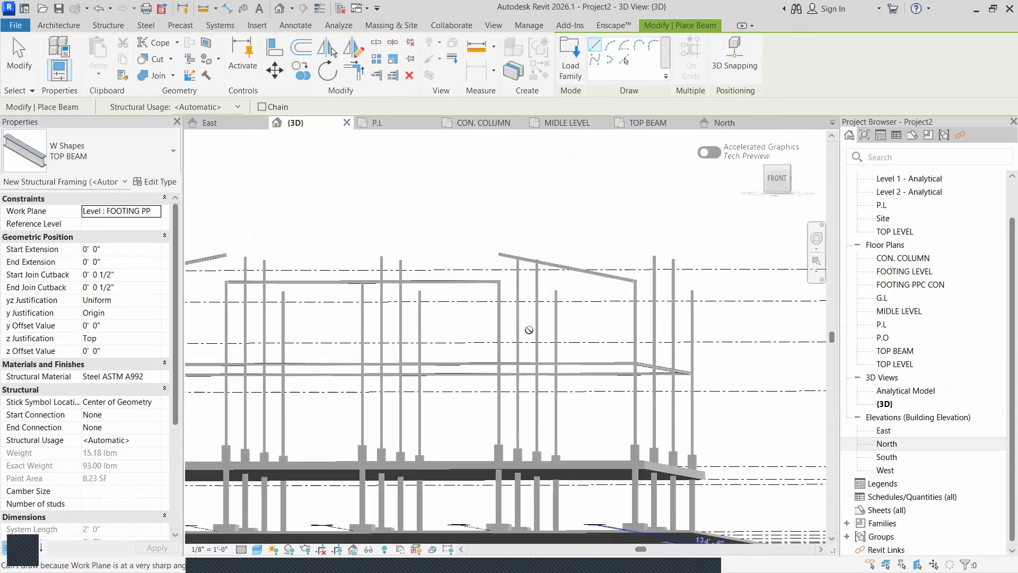
key(Escape)
key(Escape)
click(498, 306)
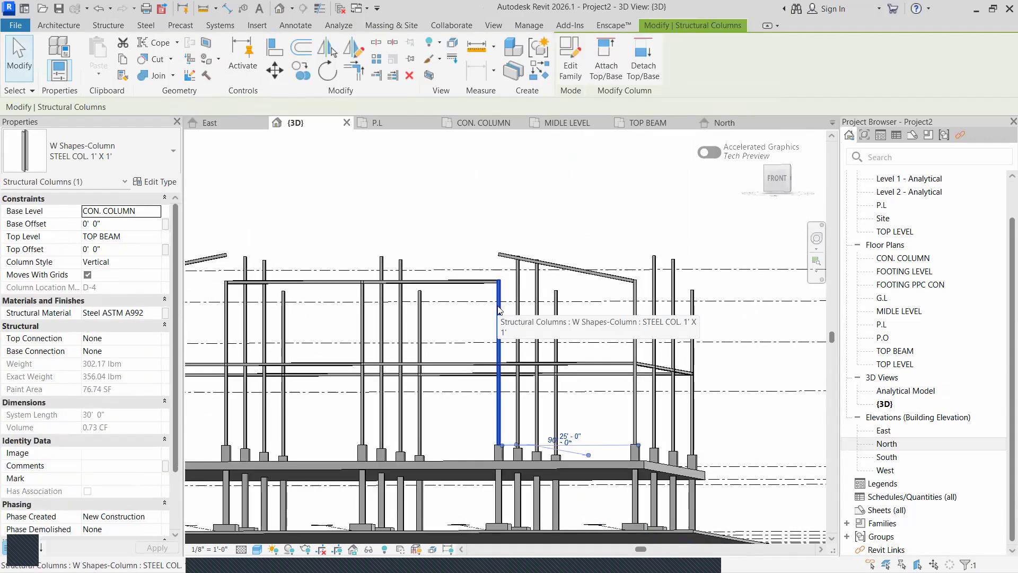
ctrl+click(226, 297)
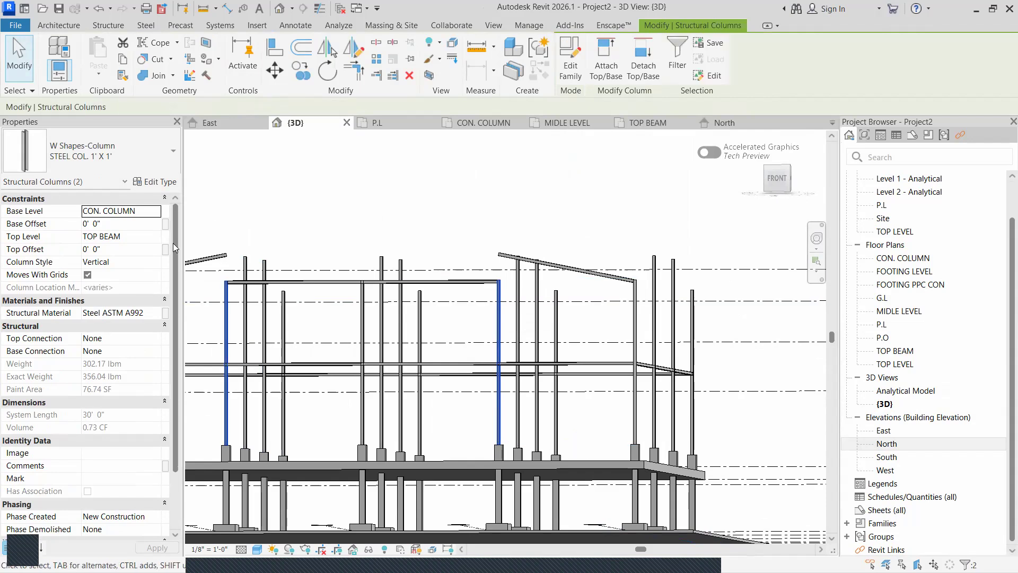
click(159, 236)
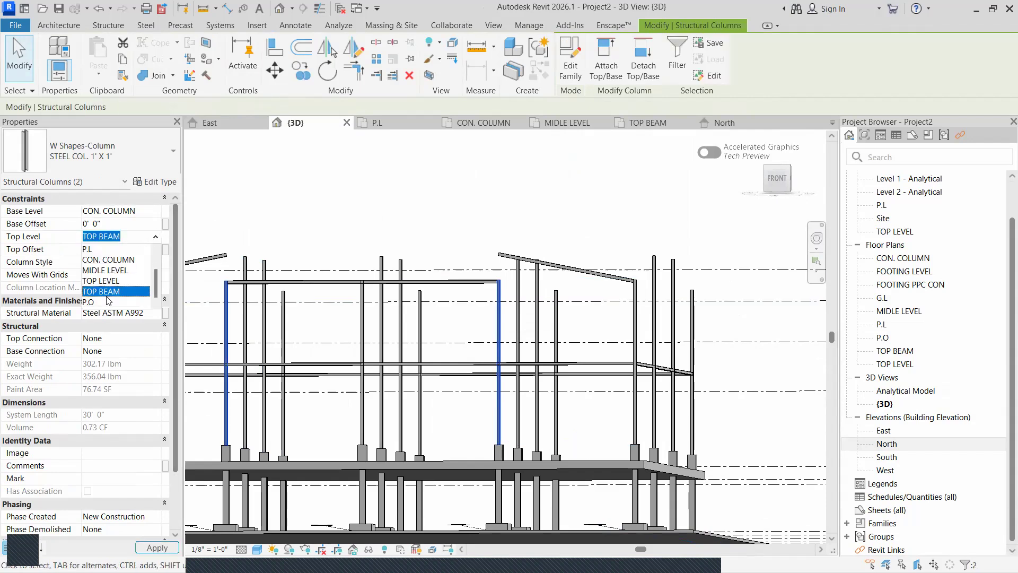
click(100, 302)
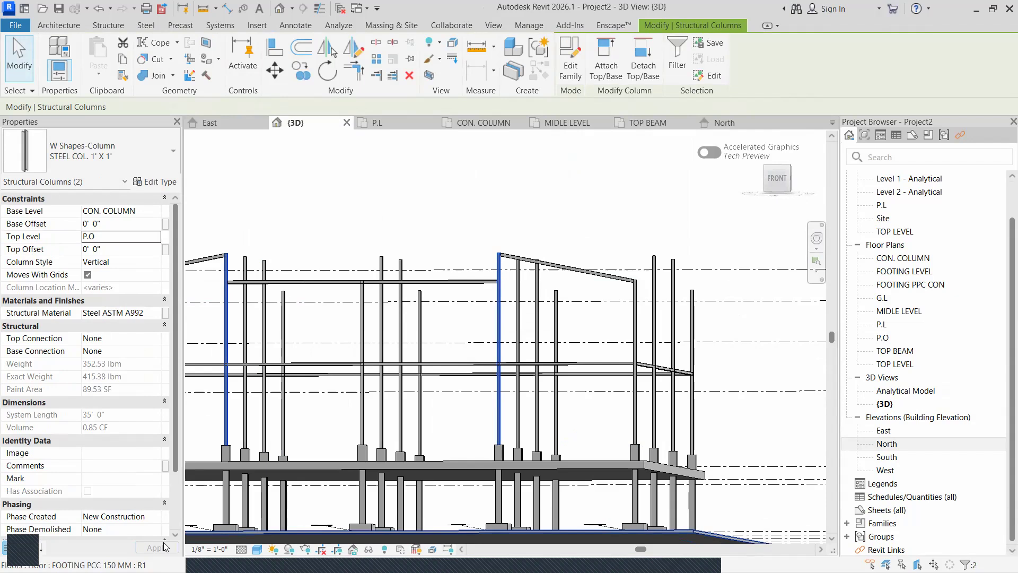
key(Escape)
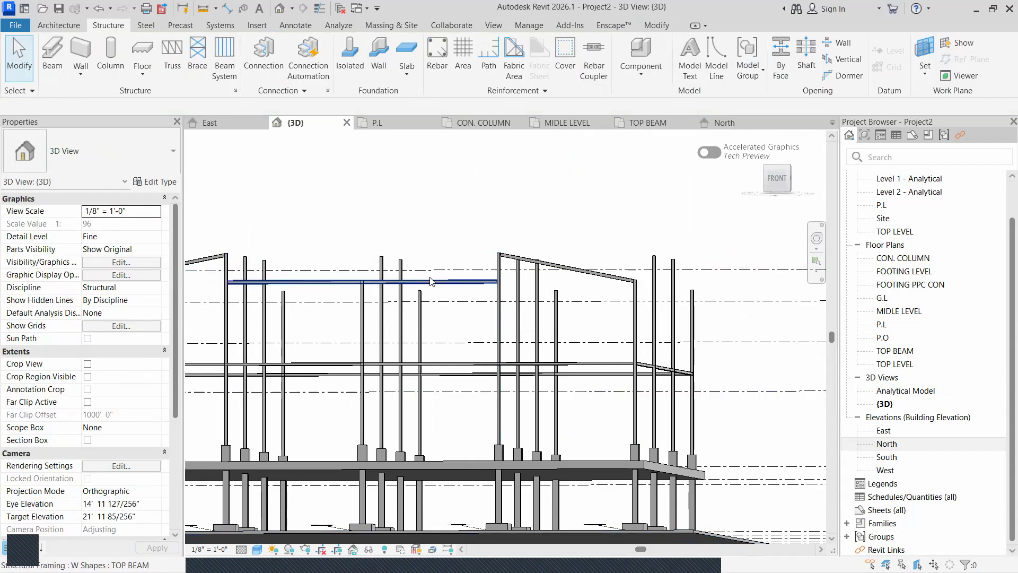